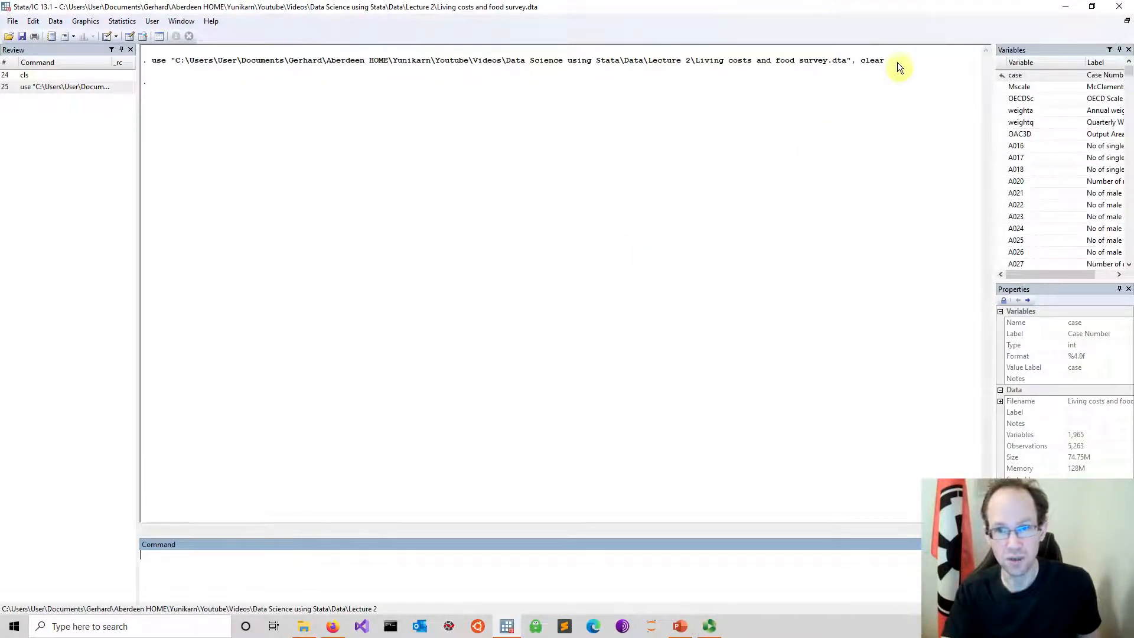
# - Copy the executed use command from the results, create a new do-file, and head it with the comment "*Exploration"
pyautogui.moveTo(894, 60); pyautogui.dragTo(152, 64)
pyautogui.hotkey('ctrl', 'c')
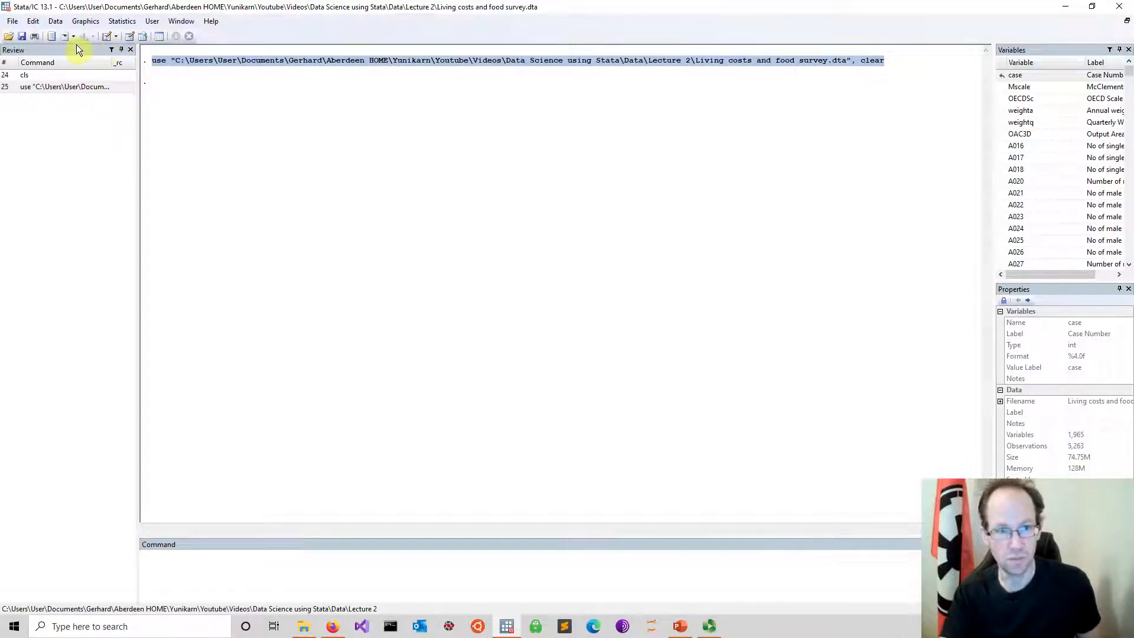
pyautogui.click(107, 37)
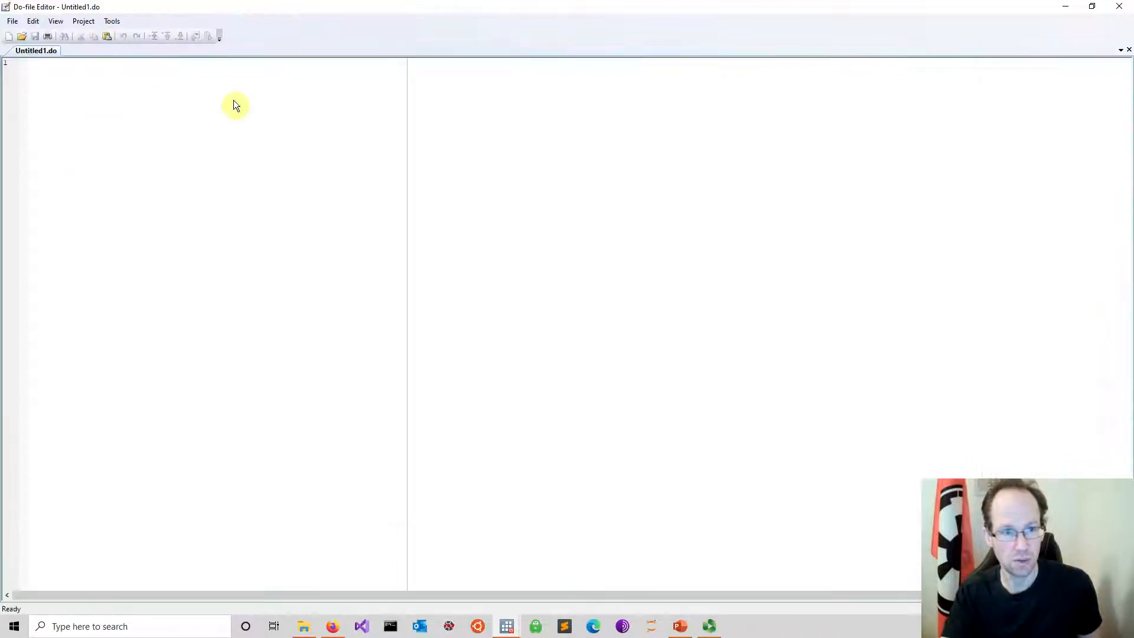
pyautogui.write('*')
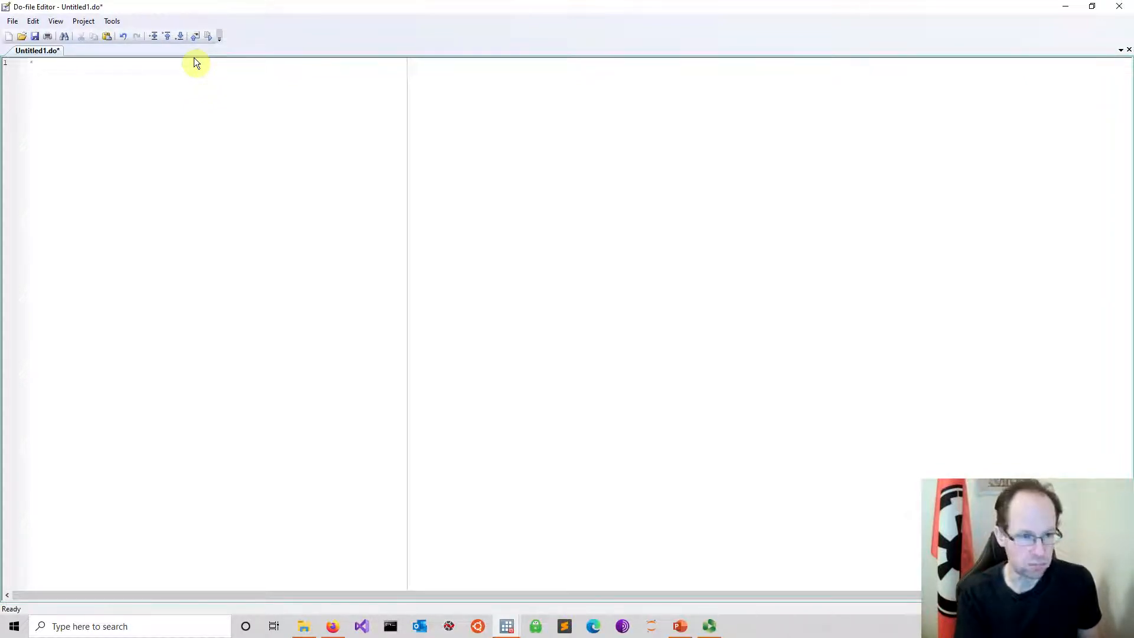
pyautogui.write('E')
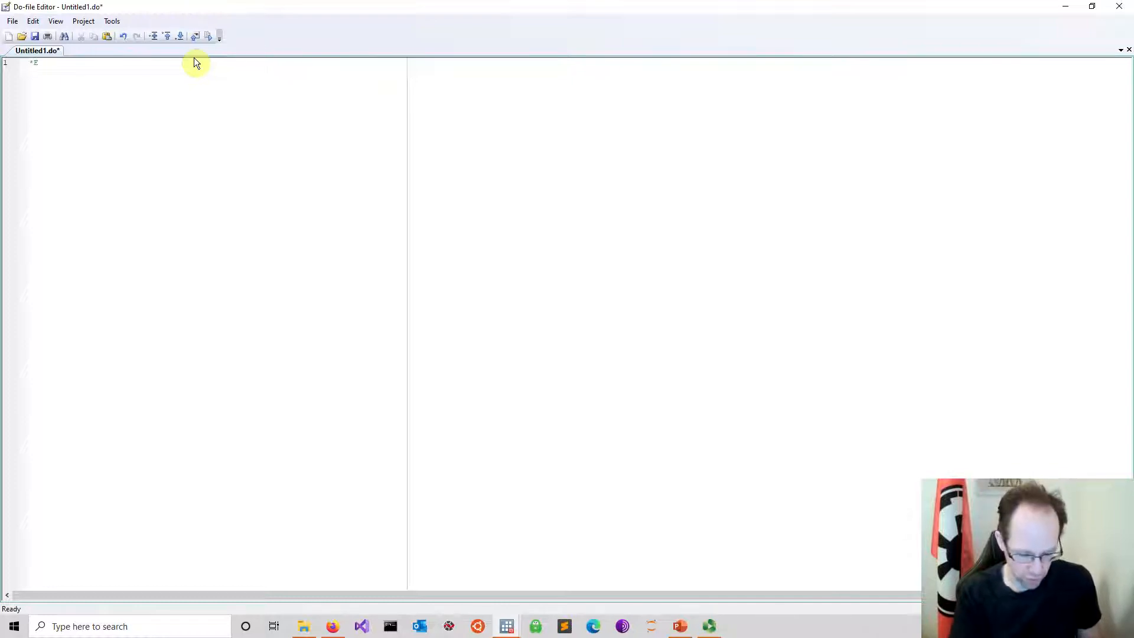
pyautogui.write('xploration')
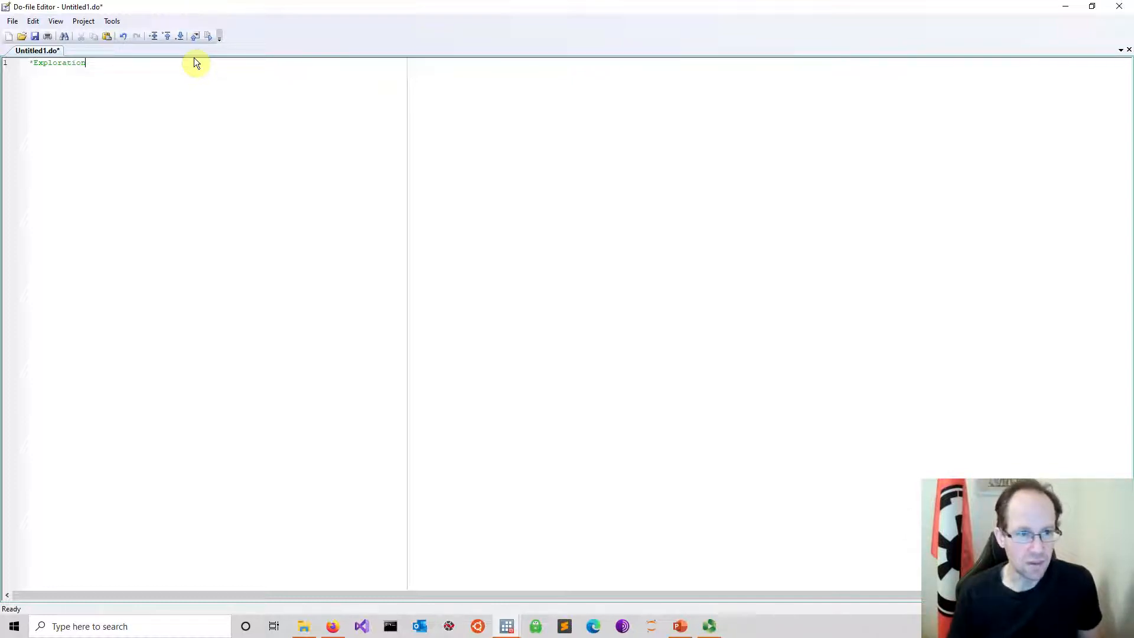
pyautogui.press('Return')
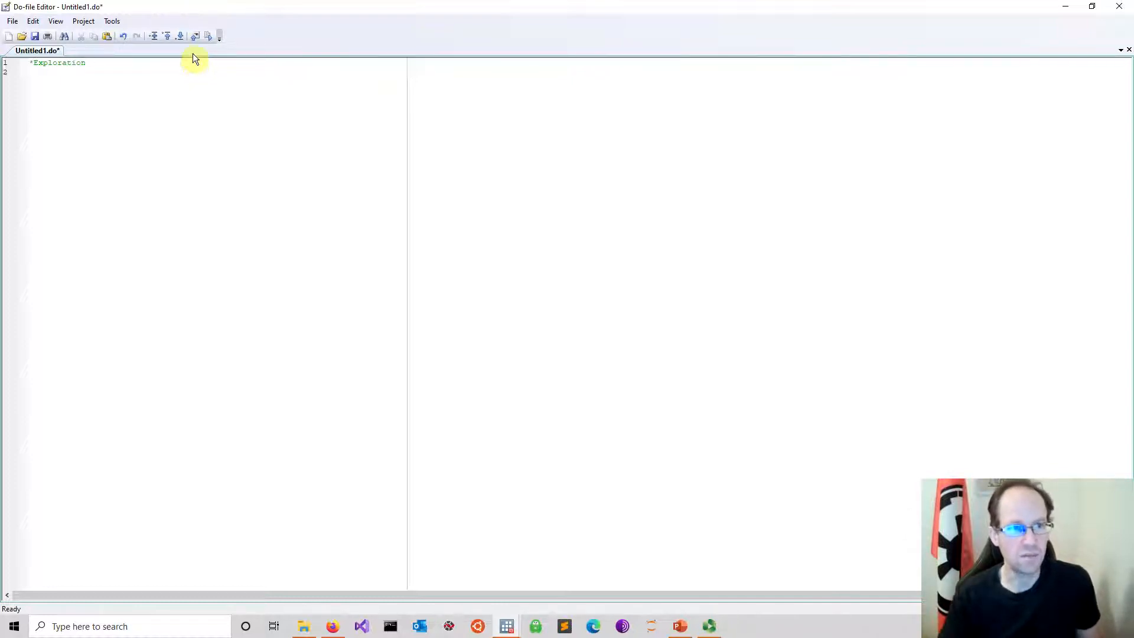
# - Save the do-file as Data_exploration in the Lecture 2 folder
pyautogui.click(12, 21)
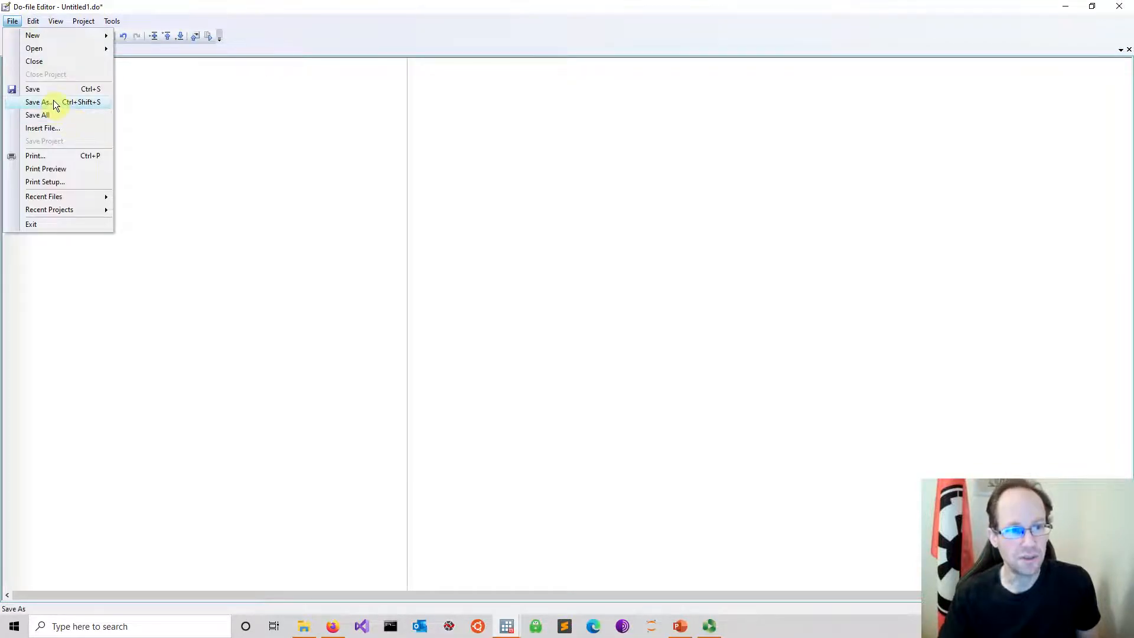
pyautogui.click(53, 101)
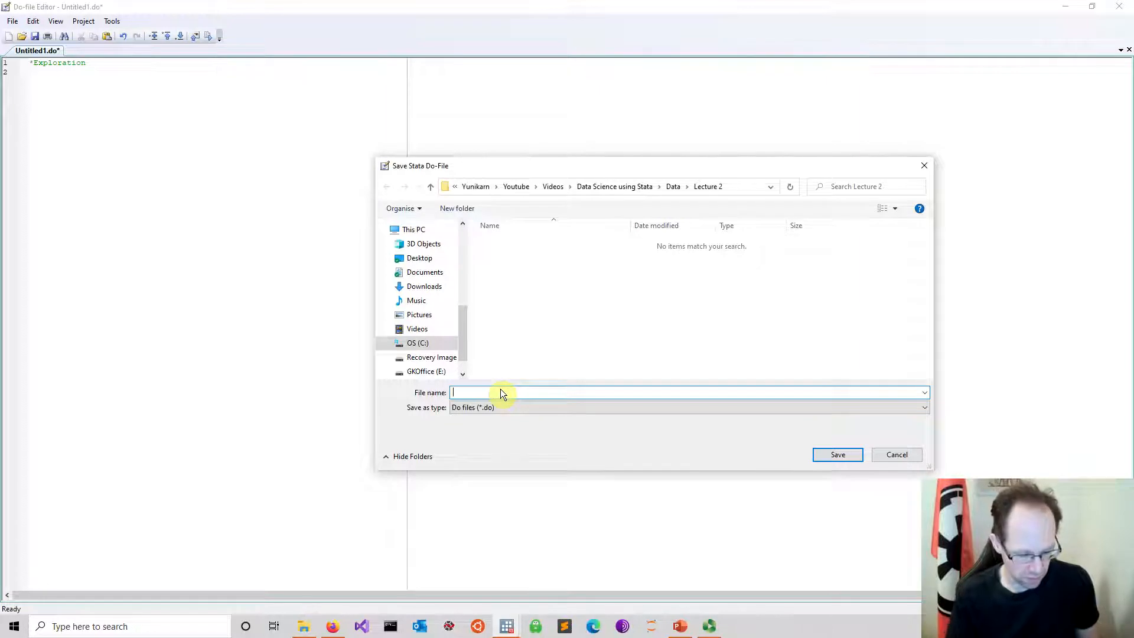
pyautogui.write('Data_exploration')
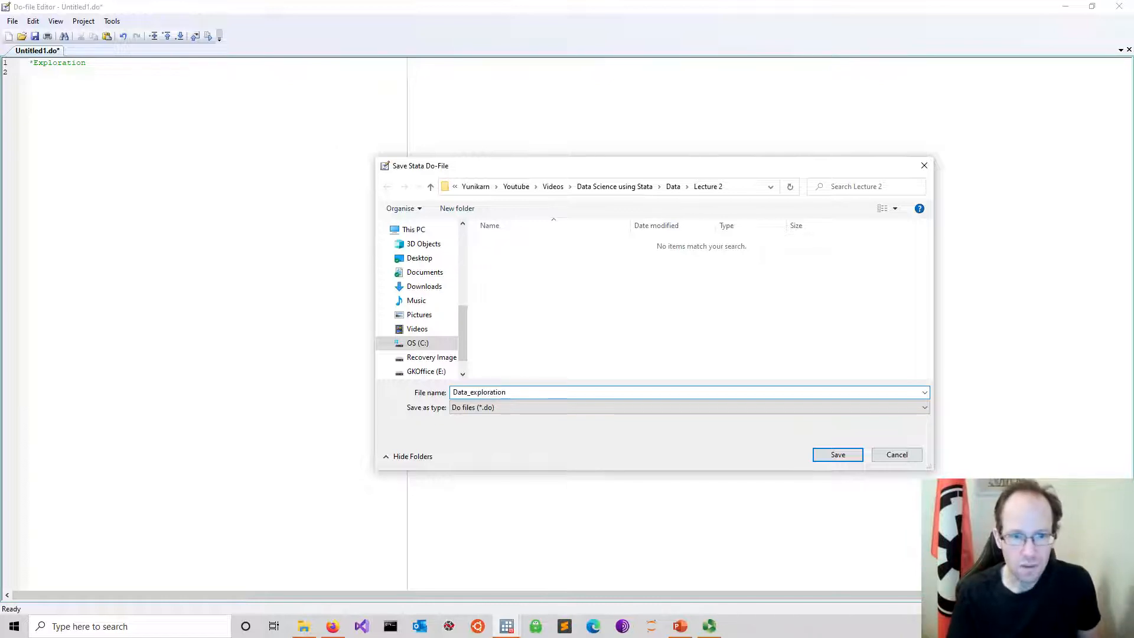
pyautogui.press('Return')
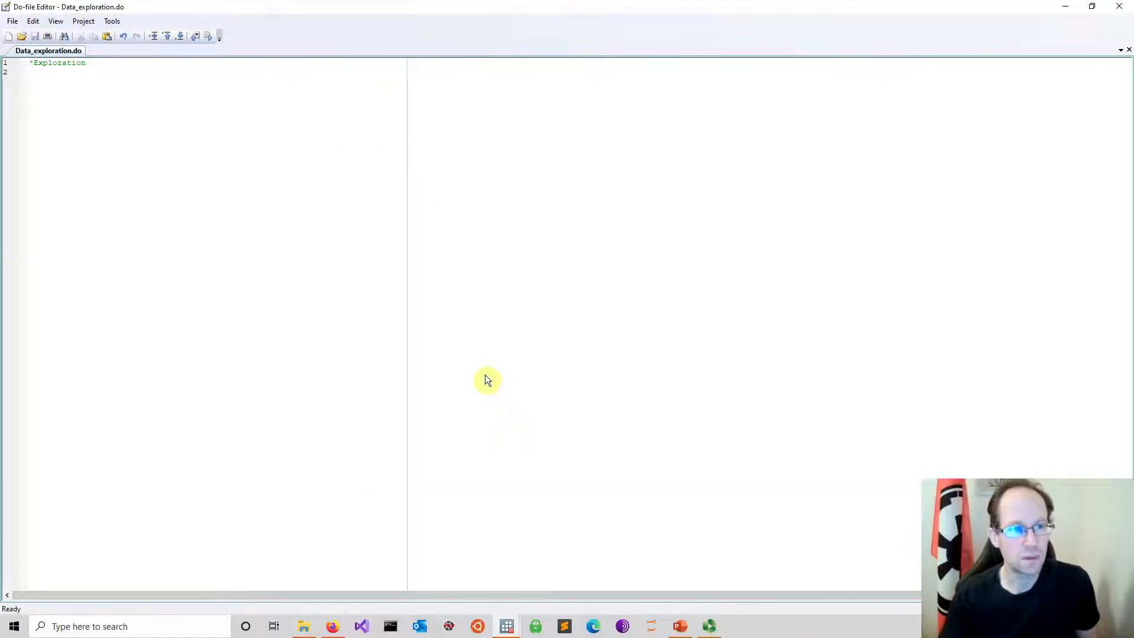
# - Start a cd line with the copied command, close the quote after "Lecture 2\", and move the dataset file name two lines down
pyautogui.press('Return')
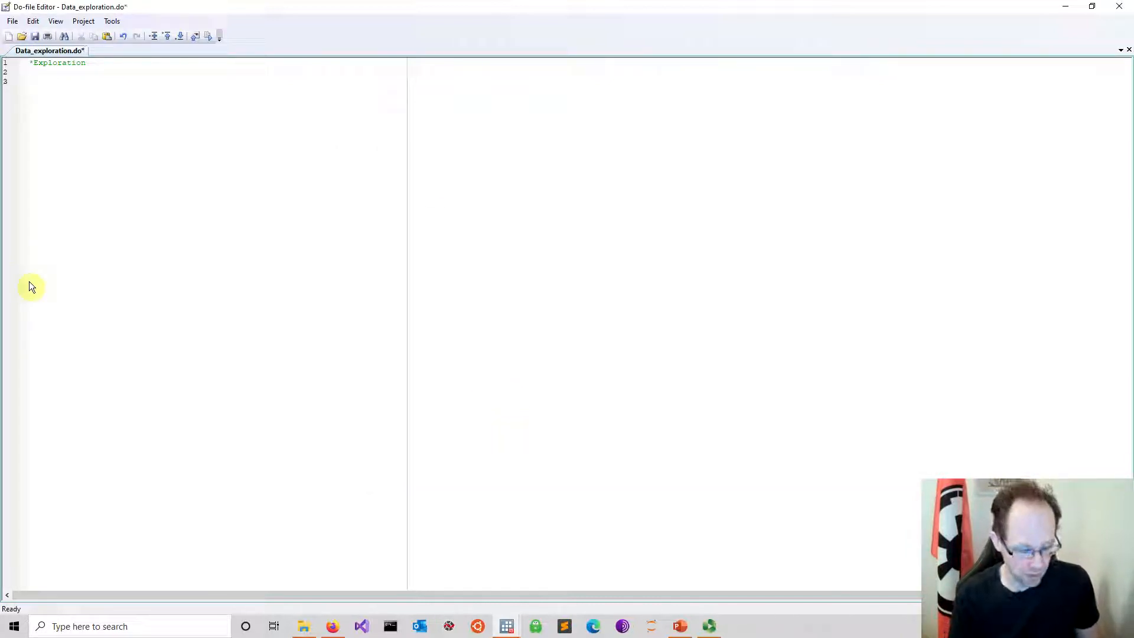
pyautogui.write('cd ')
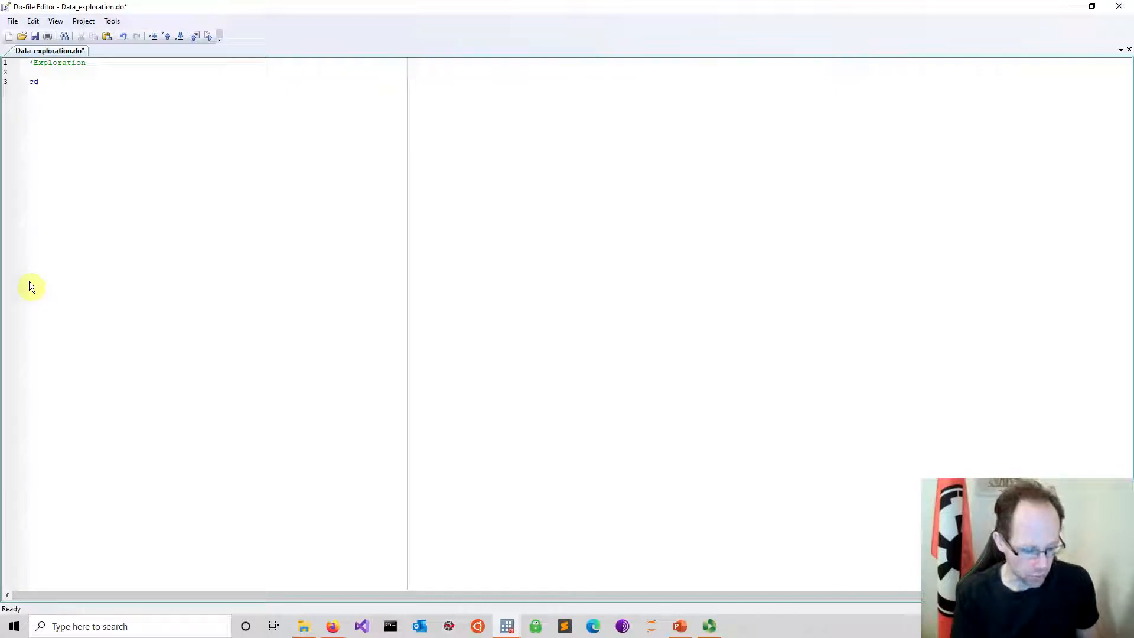
pyautogui.write('"')
pyautogui.hotkey('ctrl', 'v')
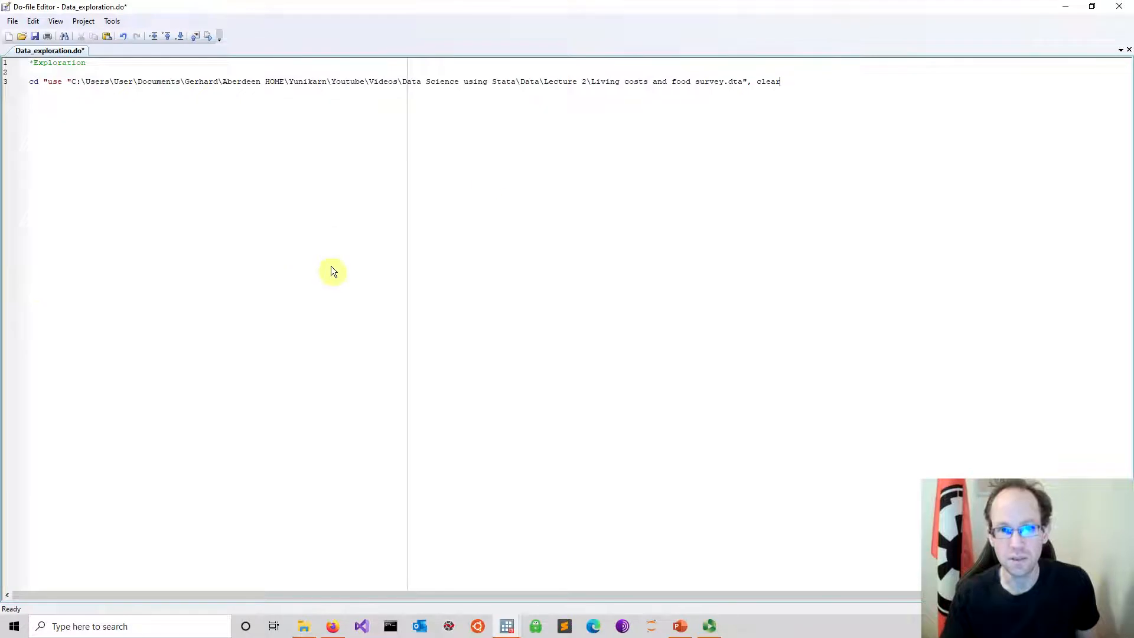
pyautogui.click(590, 81)
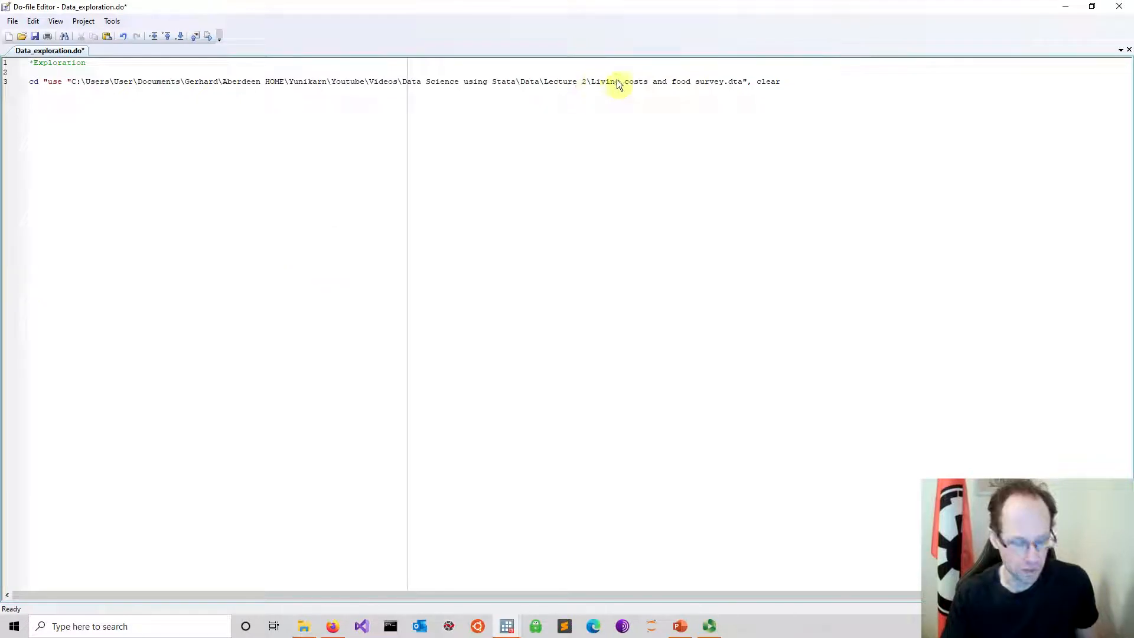
pyautogui.write('"')
pyautogui.press('Return')
pyautogui.press('Return')
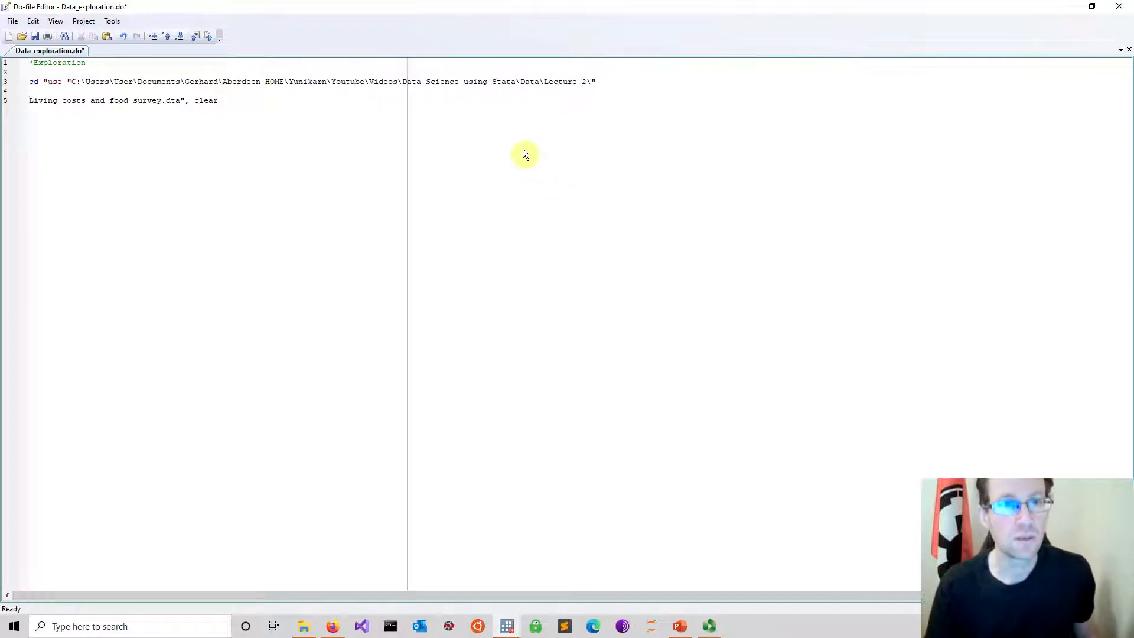
# - Clean up both lines into a cd command with the quoted folder path and use "Living costs and food survey.dta", clear
pyautogui.click(591, 82)
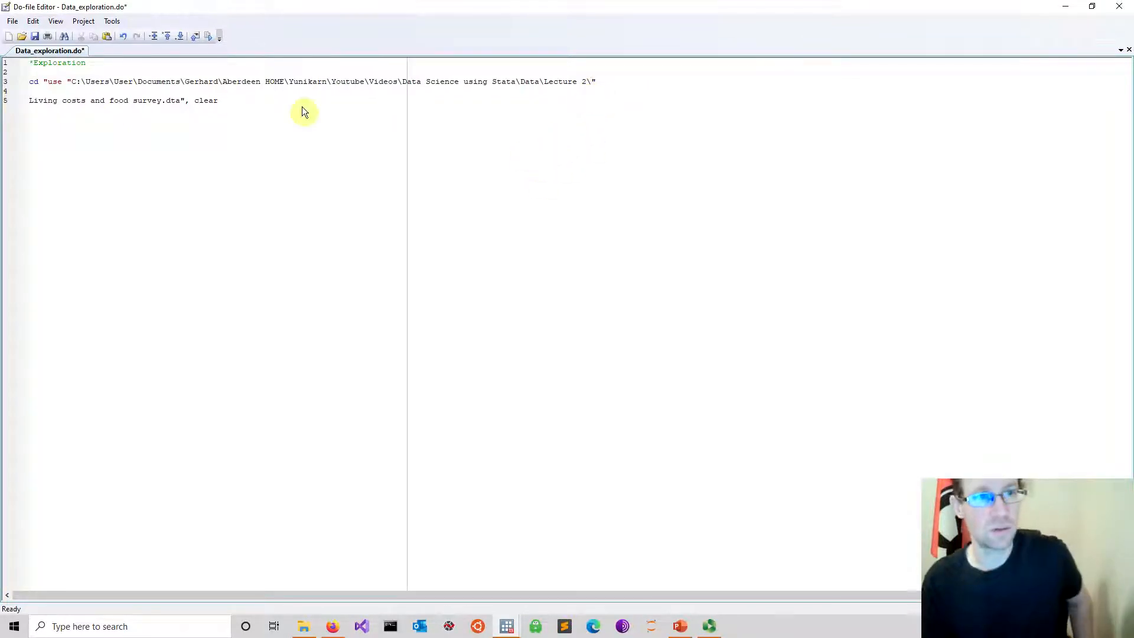
pyautogui.click(49, 82)
pyautogui.press('BackSpace')
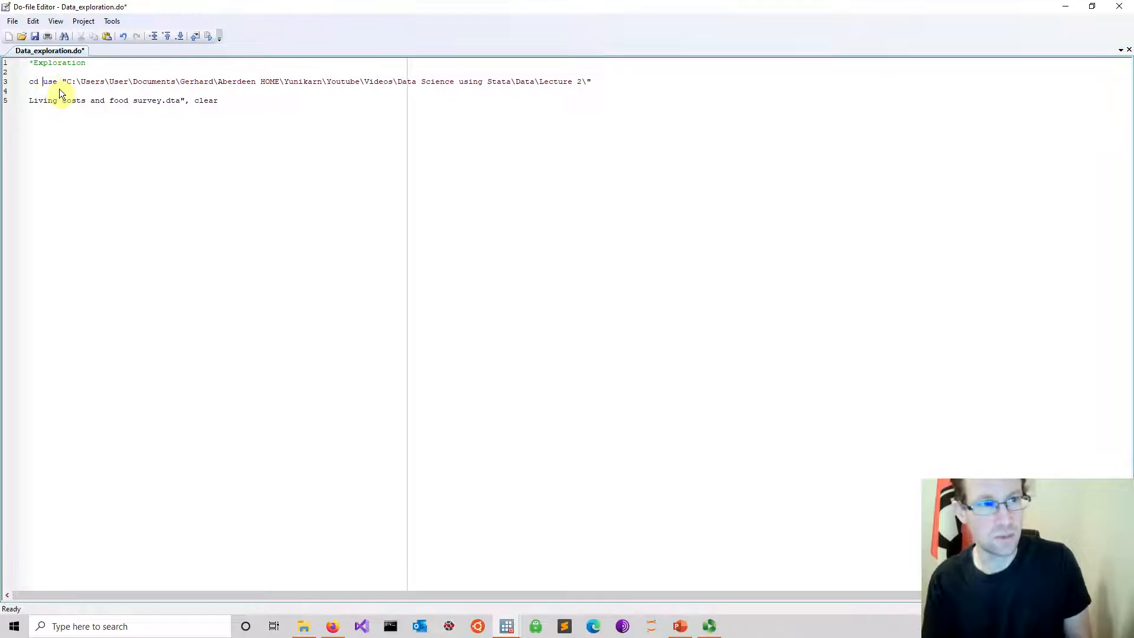
pyautogui.click(29, 100)
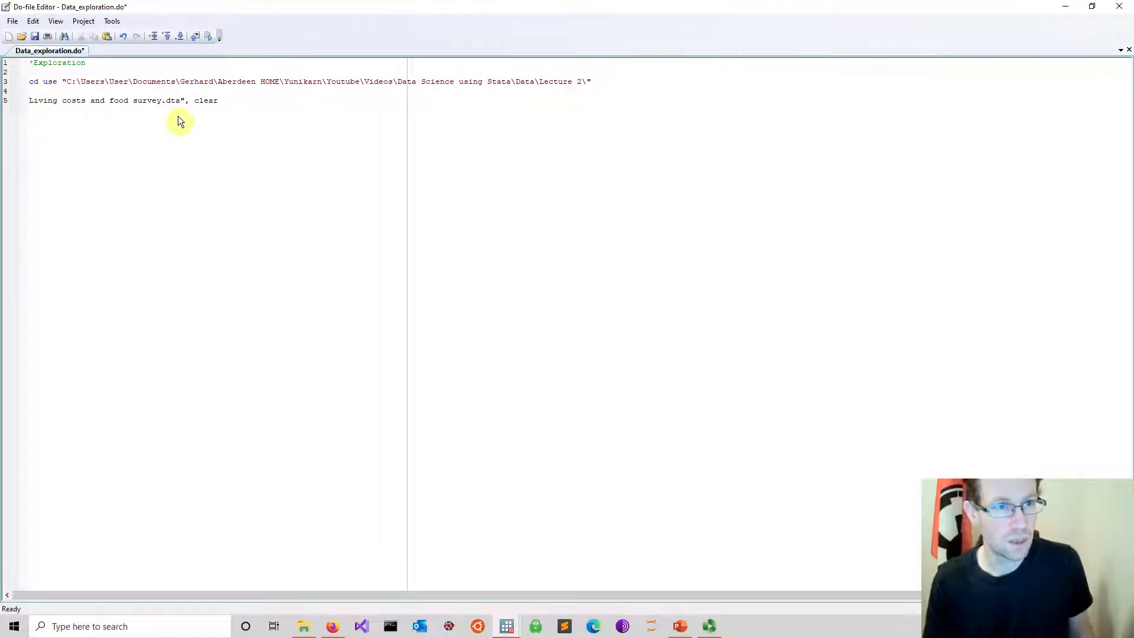
pyautogui.write('"')
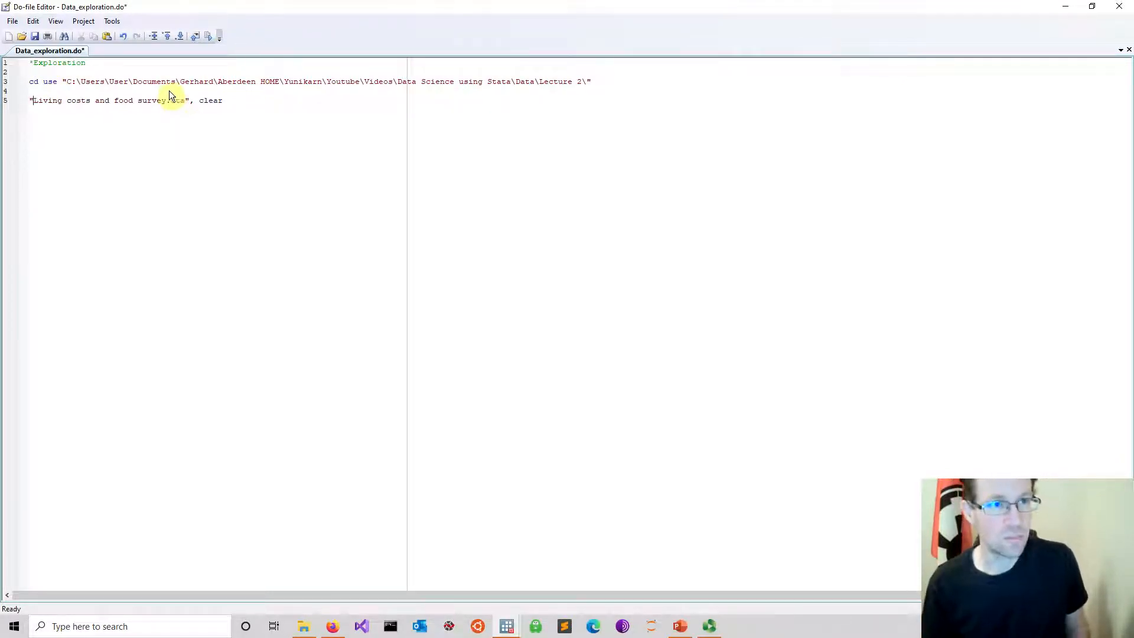
pyautogui.doubleClick(50, 83)
pyautogui.moveTo(30, 101); pyautogui.dragTo(30, 102)
pyautogui.click(44, 82)
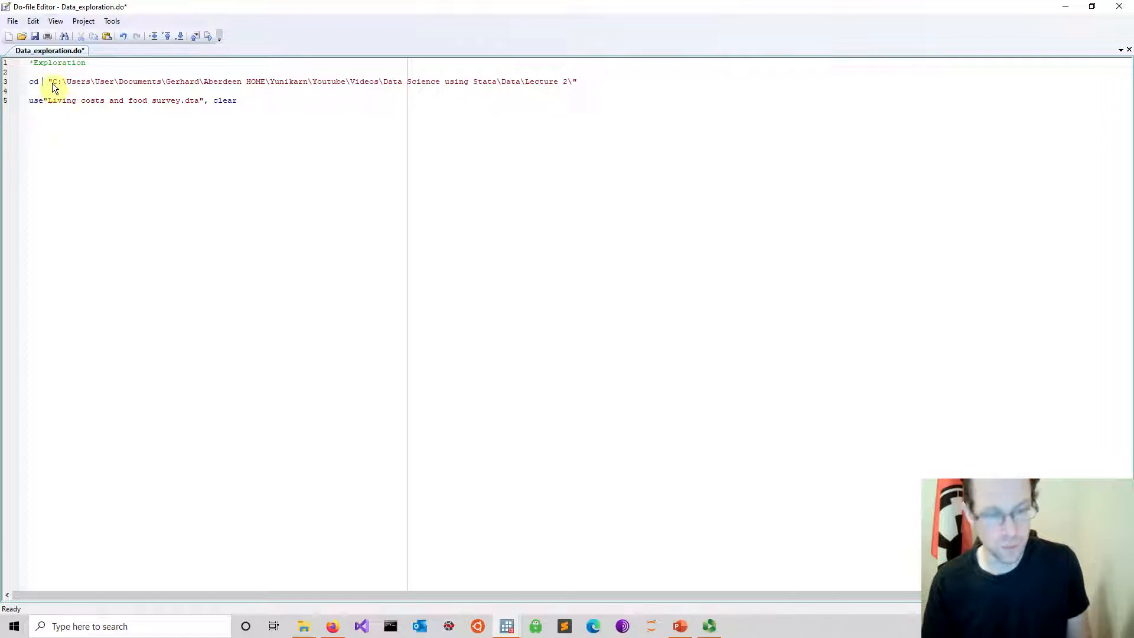
pyautogui.press('Delete')
pyautogui.click(45, 101)
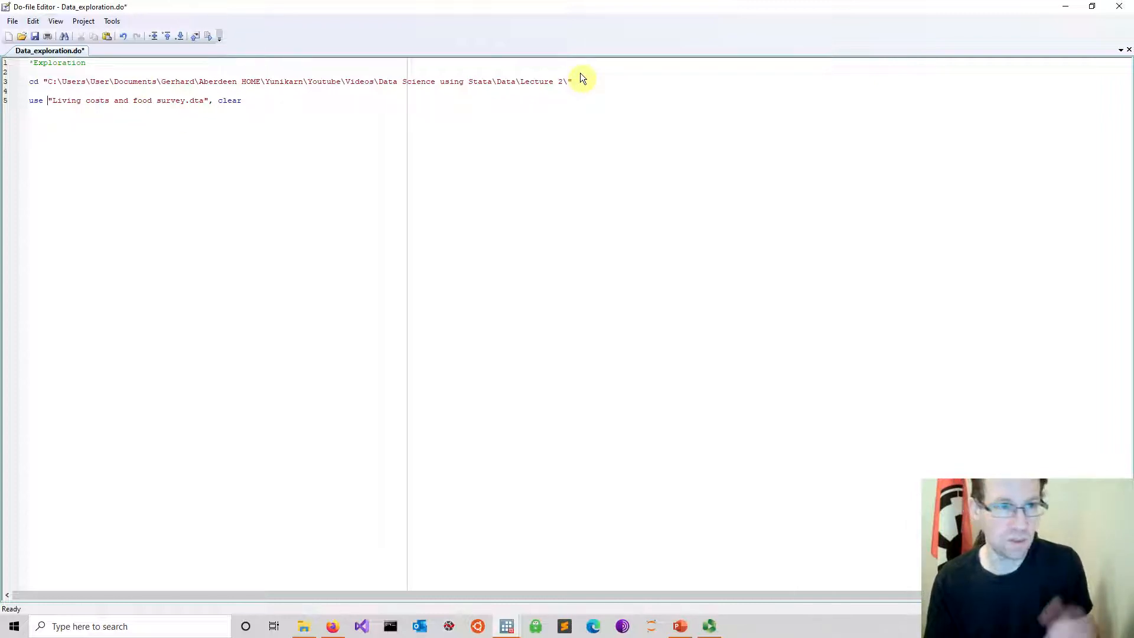
# - Add the comment "*Open data" on its own line above the use command
pyautogui.click(33, 37)
pyautogui.press('Return')
pyautogui.write('*Open data')
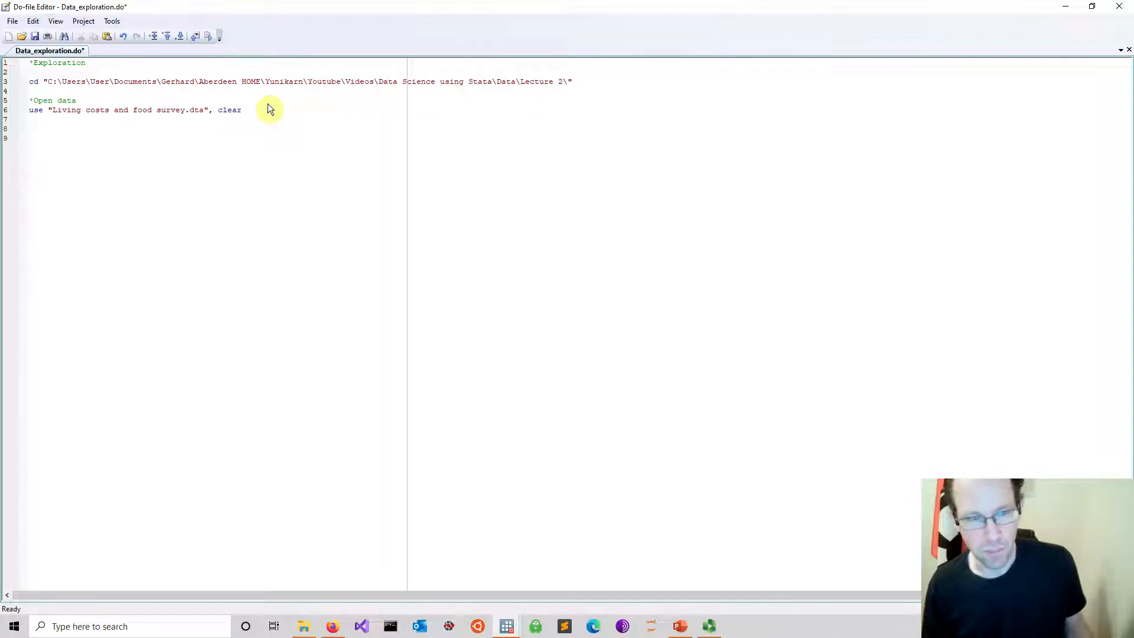
# - Save Data_exploration.do, execute it, and check its output in the main Stata window
pyautogui.click(35, 38)
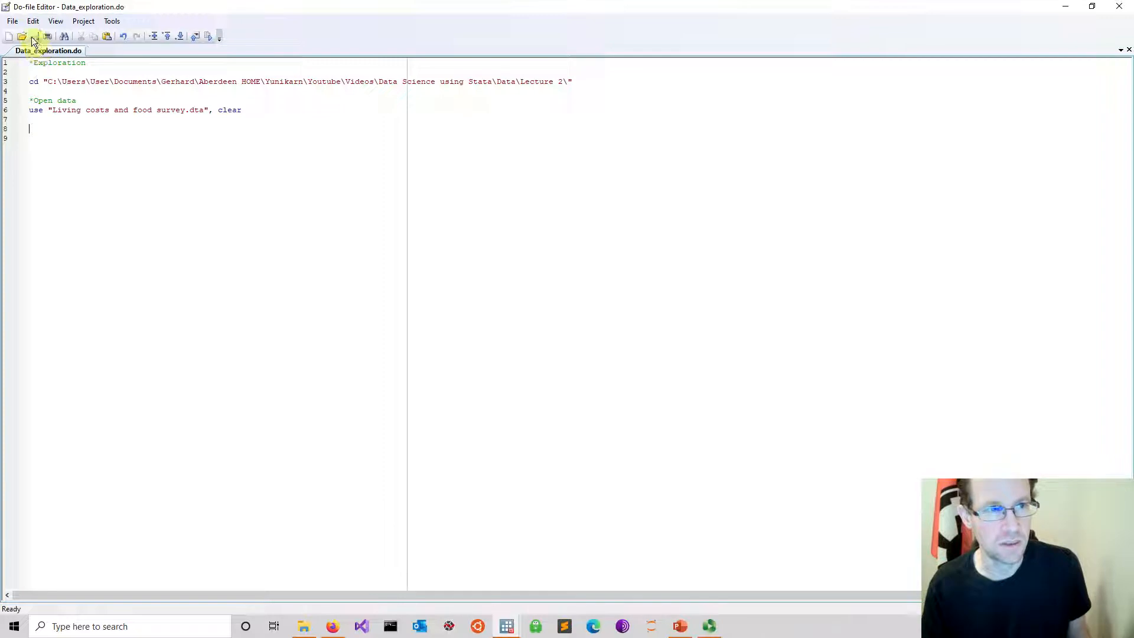
pyautogui.click(506, 626)
pyautogui.click(423, 578)
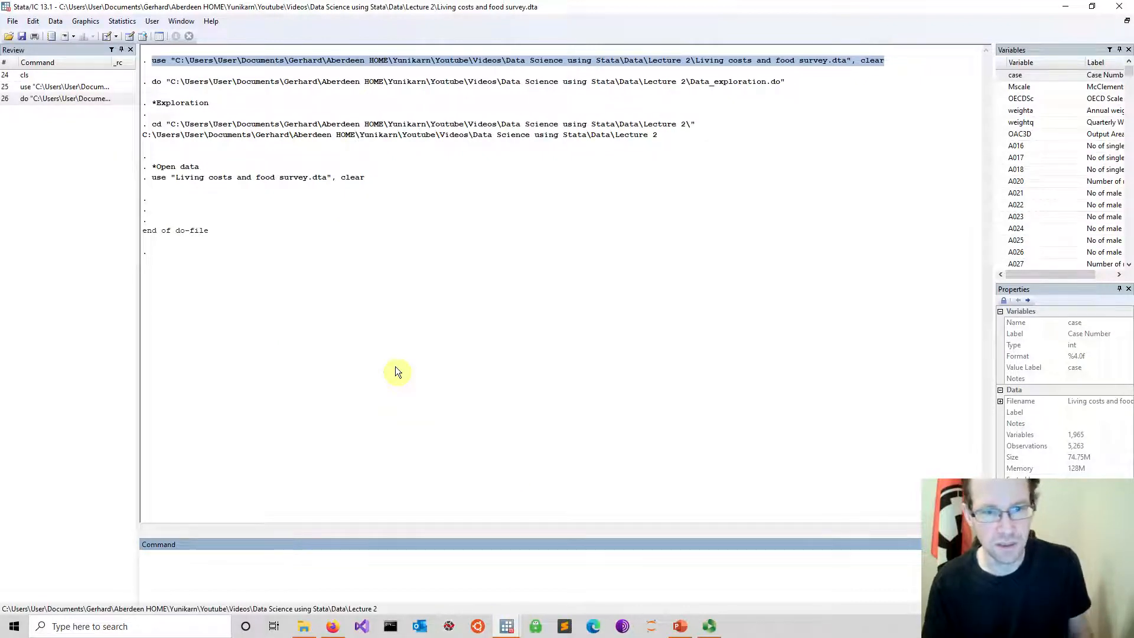
# - Return to Data_exploration.do in the do-file editor and enlarge its text by five zoom levels
pyautogui.moveTo(507, 626)
pyautogui.click(534, 569)
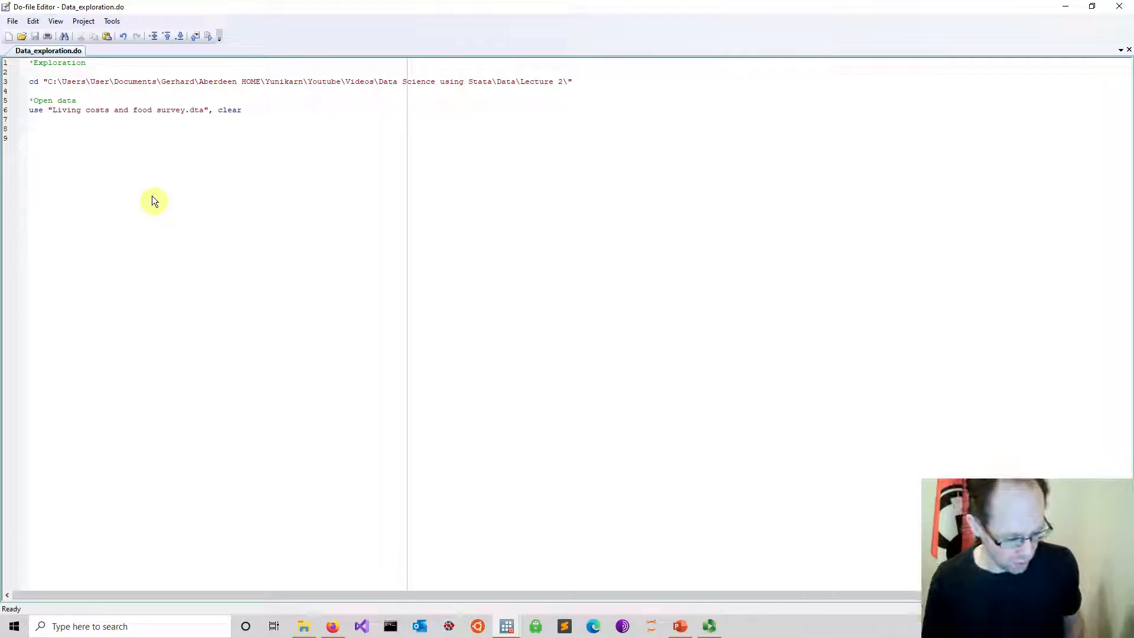
pyautogui.hotkey('ctrl', '+')
pyautogui.hotkey('ctrl', '+')
pyautogui.hotkey('ctrl', '+')
pyautogui.hotkey('ctrl', '+')
pyautogui.hotkey('ctrl', '+')
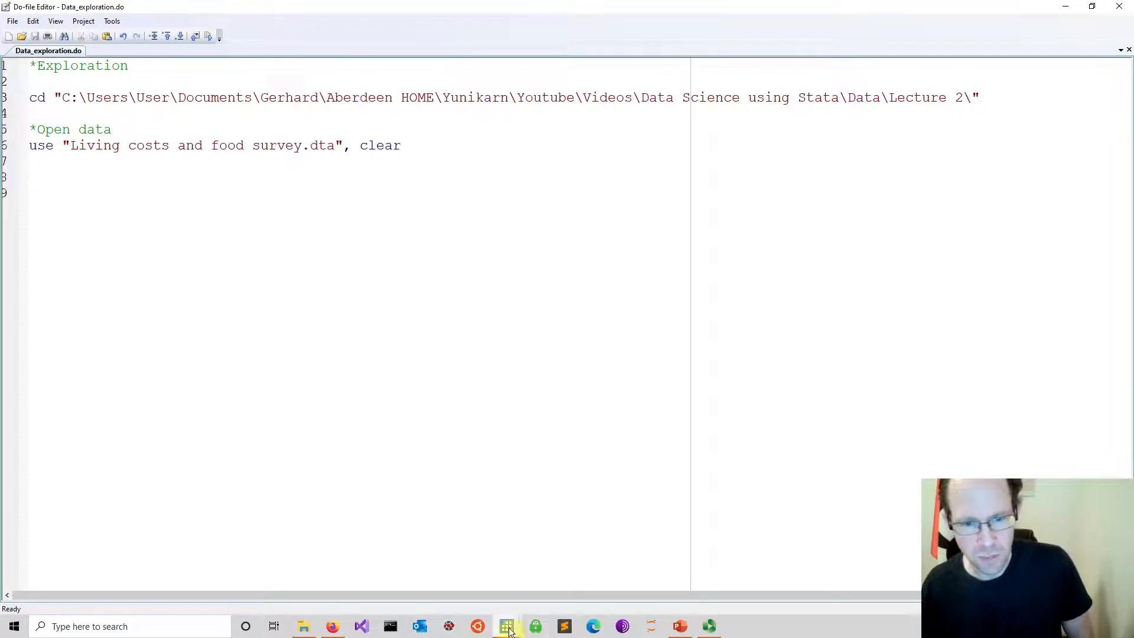
# - Look through the dataset's variable list in the main Stata window and describe all variables with des
pyautogui.moveTo(507, 626)
pyautogui.click(431, 581)
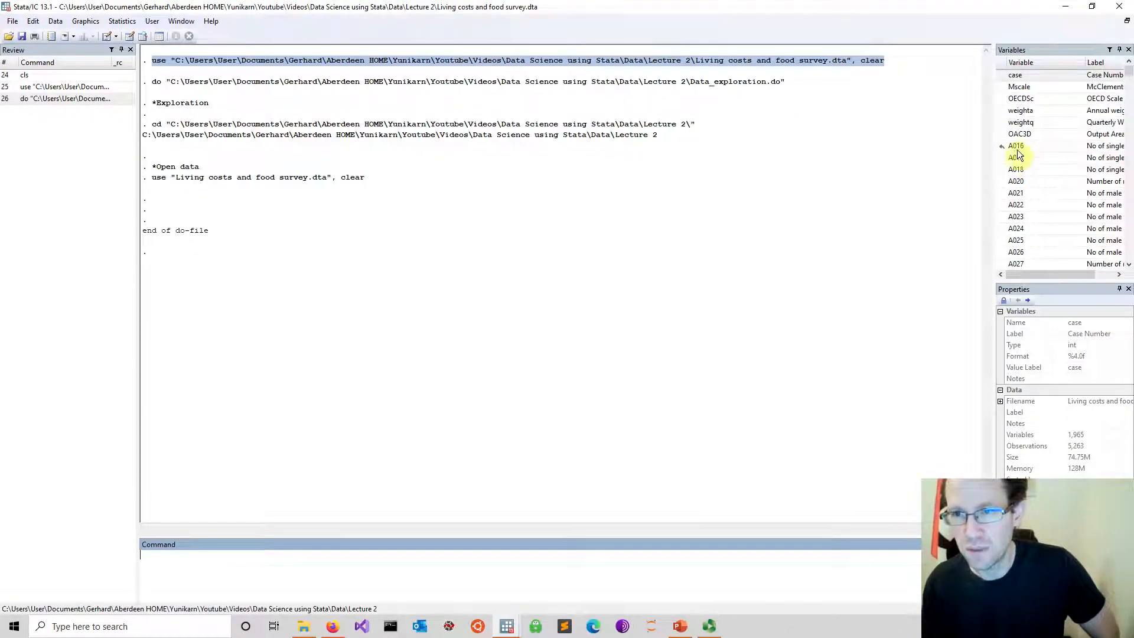
pyautogui.scroll(-7, 1038, 184)
pyautogui.scroll(-10, 1040, 195)
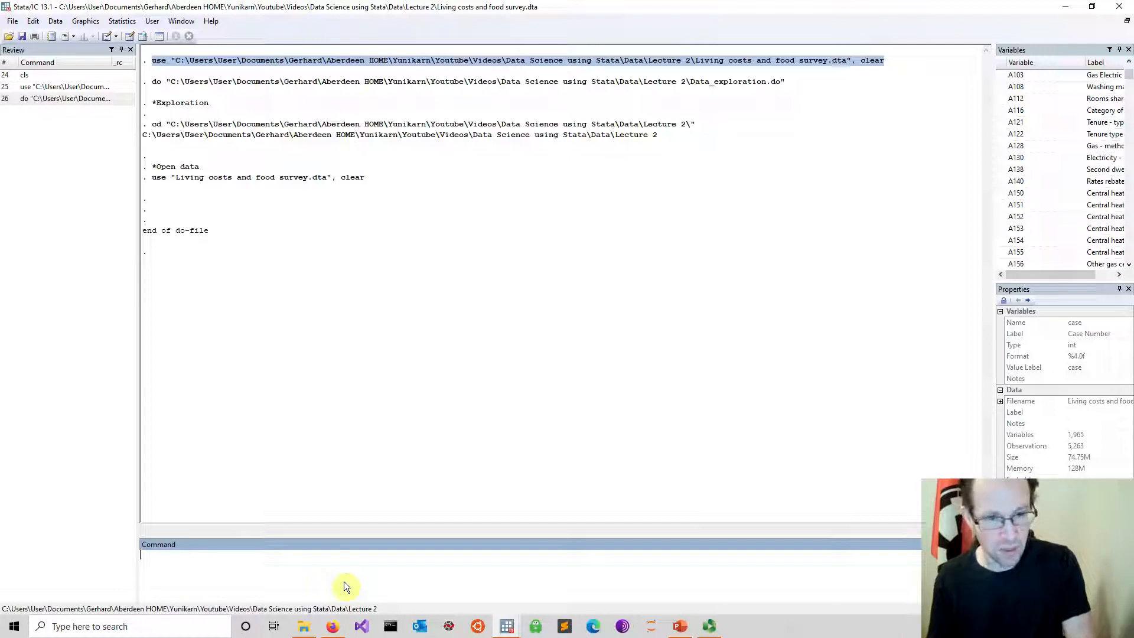
pyautogui.write('des')
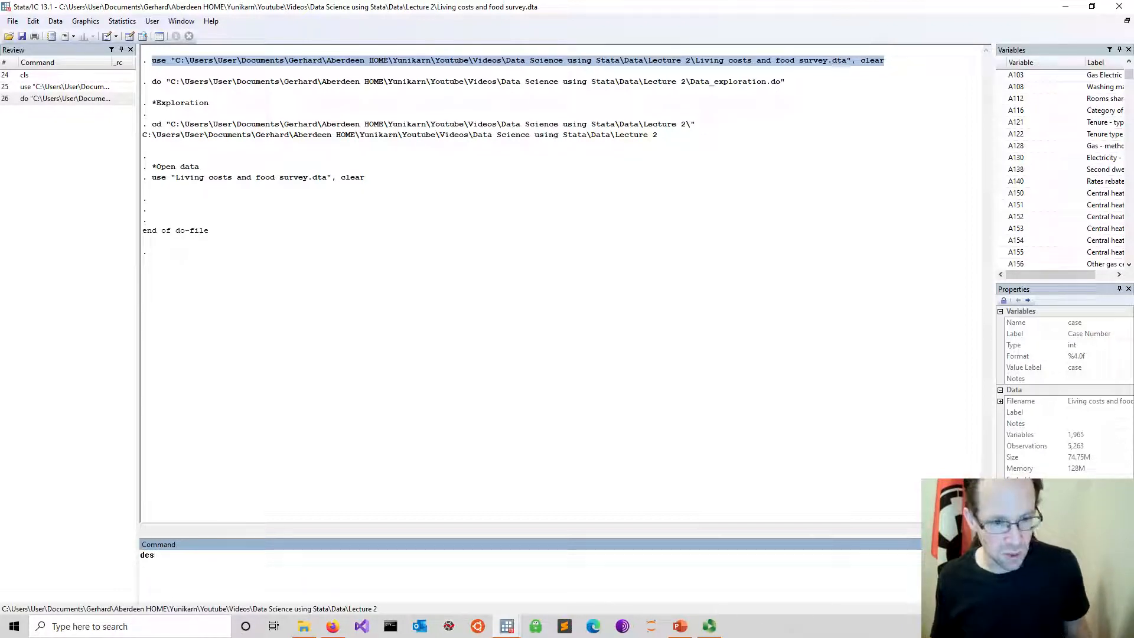
pyautogui.press('Return')
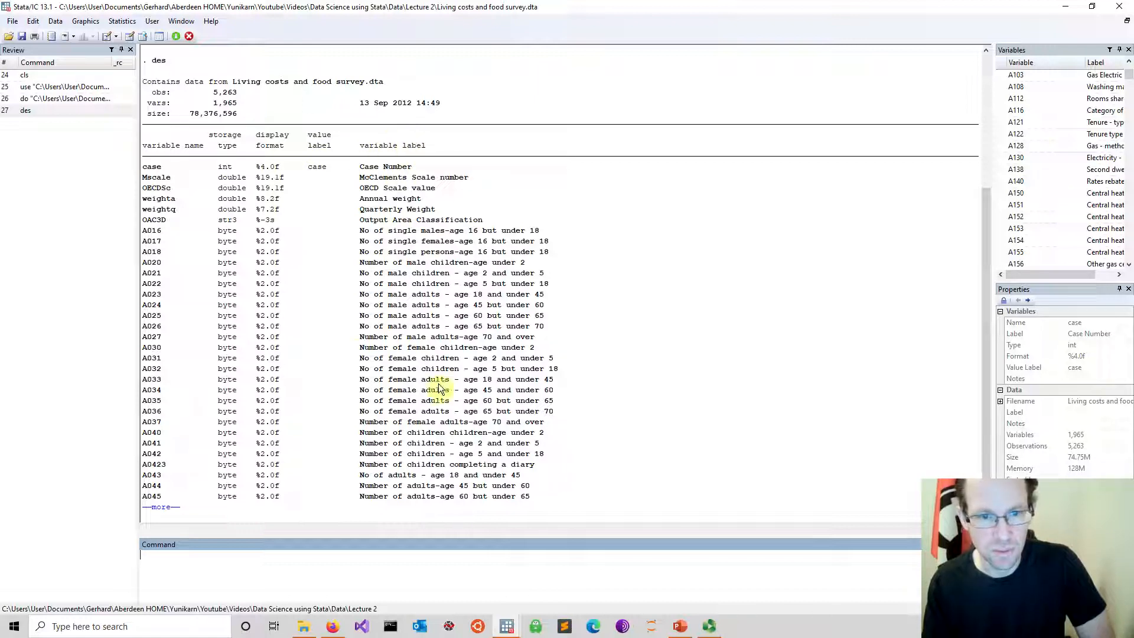
# - Page through the des output, reading variable names and labels, until the listing ends
pyautogui.click(162, 509)
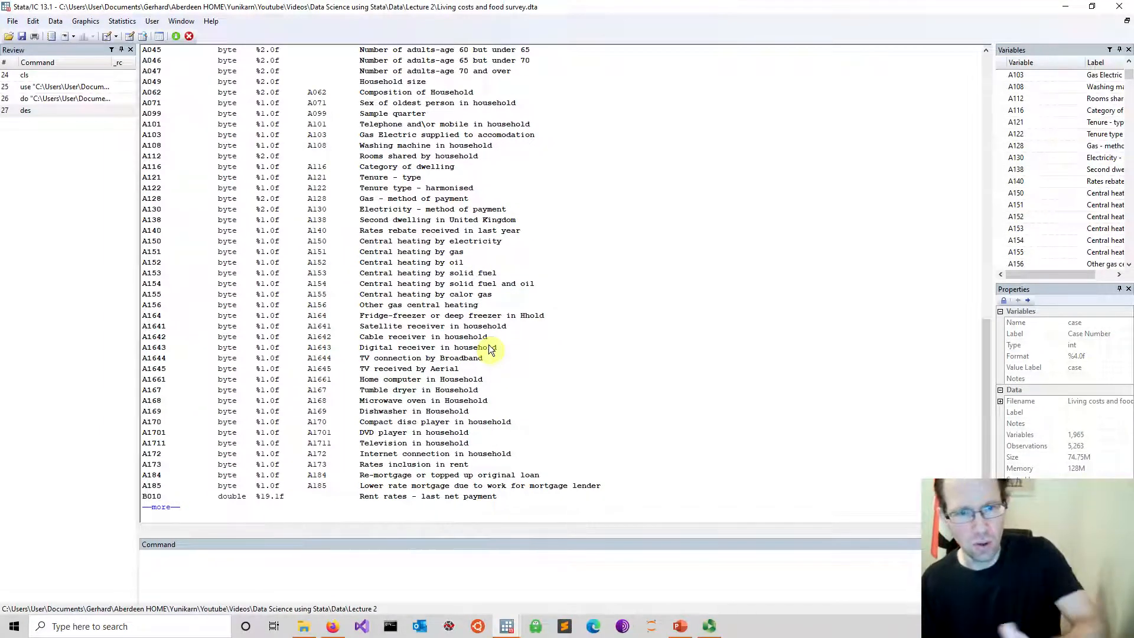
pyautogui.click(161, 509)
pyautogui.click(158, 507)
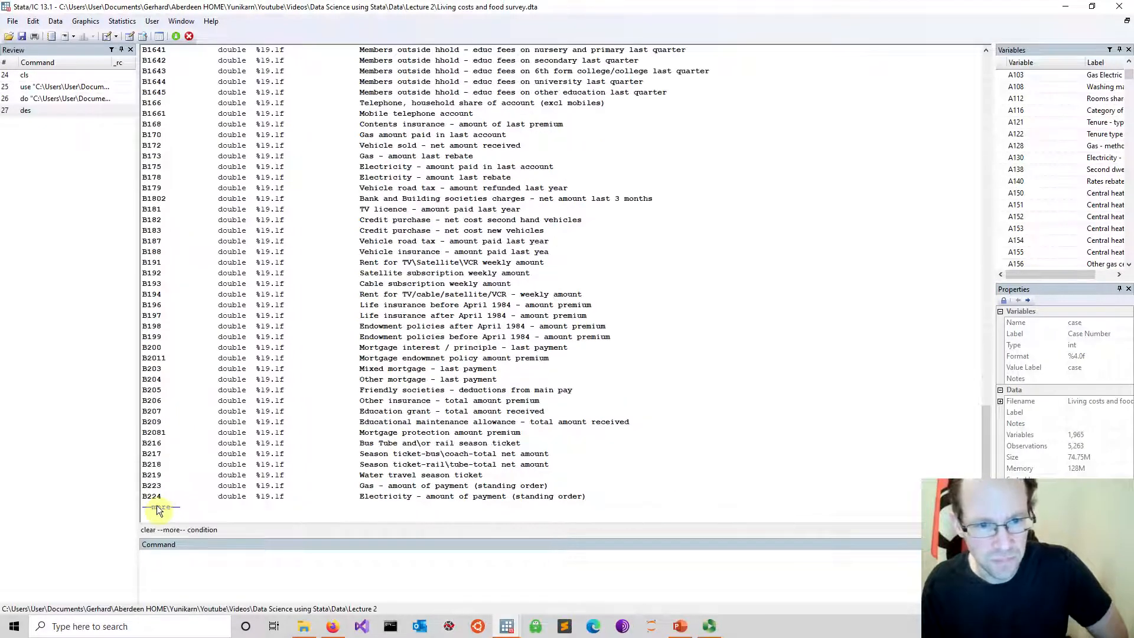
pyautogui.click(158, 508)
pyautogui.click(159, 509)
pyautogui.click(158, 507)
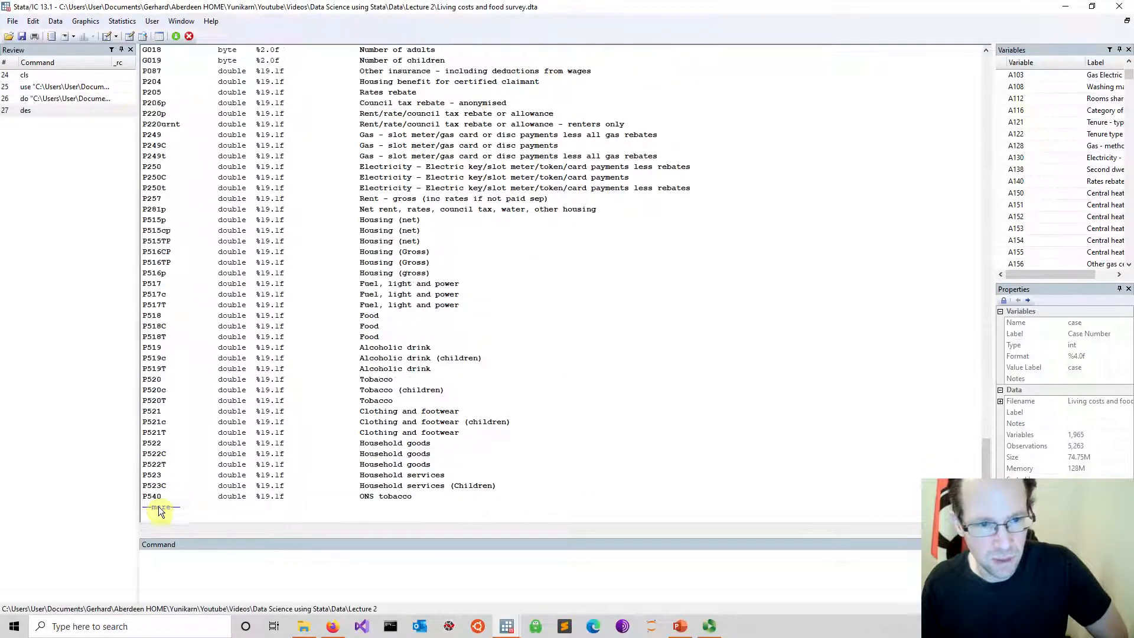
pyautogui.click(159, 508)
pyautogui.click(204, 564)
pyautogui.press('Return')
pyautogui.press('Return')
pyautogui.press('Return')
pyautogui.press('Return')
pyautogui.press('Return')
pyautogui.press('Return')
pyautogui.press('Return')
pyautogui.press('Return')
pyautogui.press('Return')
pyautogui.press('Return')
pyautogui.press('Return')
pyautogui.press('Return')
pyautogui.press('Return')
pyautogui.press('Return')
pyautogui.press('Return')
pyautogui.press('Return')
pyautogui.press('Return')
pyautogui.press('Return')
pyautogui.press('Return')
pyautogui.press('Return')
pyautogui.press('Return')
pyautogui.press('Return')
pyautogui.press('Return')
pyautogui.press('Return')
pyautogui.press('Return')
pyautogui.press('Return')
pyautogui.press('Return')
pyautogui.press('Return')
pyautogui.press('Return')
pyautogui.press('Return')
pyautogui.press('Return')
pyautogui.press('Return')
pyautogui.press('Return')
pyautogui.press('Return')
pyautogui.press('Return')
pyautogui.press('Return')
pyautogui.press('Return')
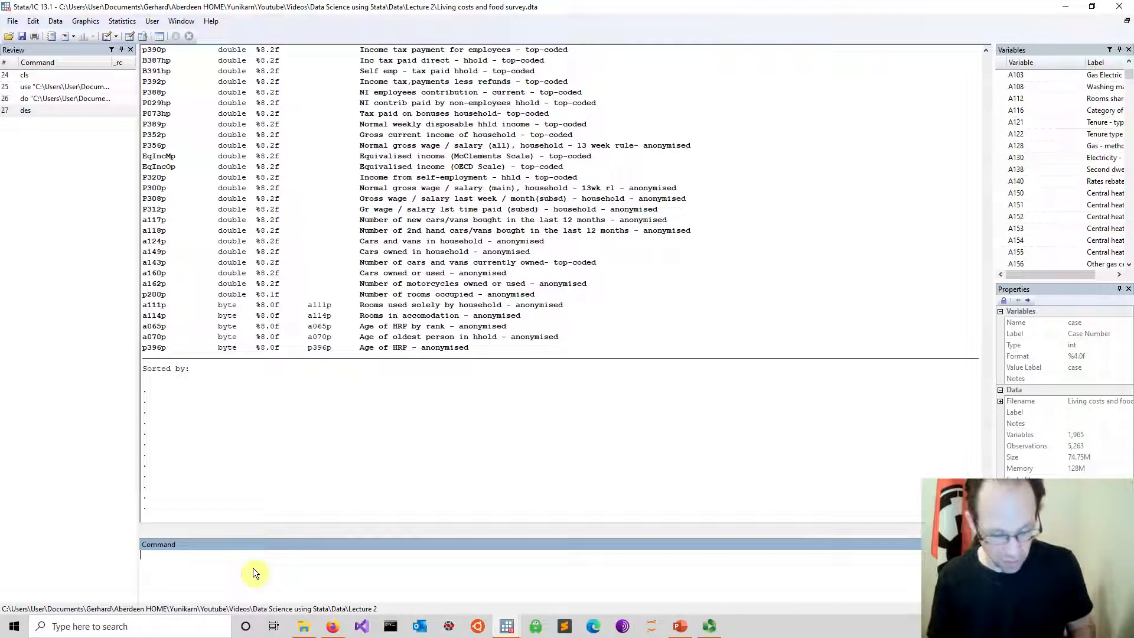
# - Search the dataset's variables for size with lookfor and highlight the household size variable's name in the output
pyautogui.write('lo')
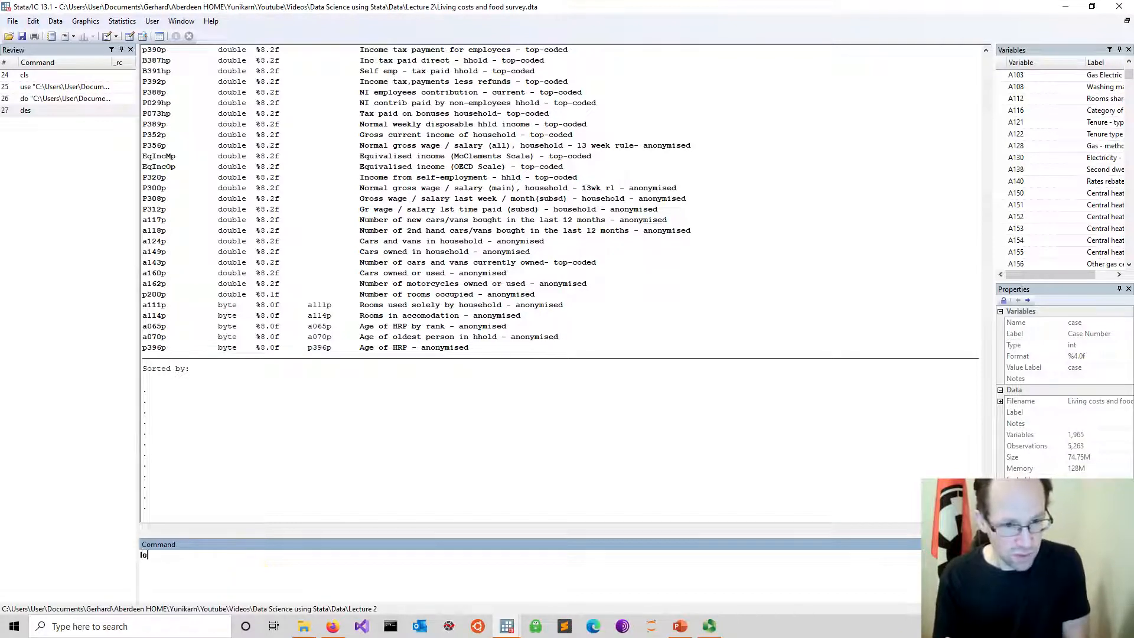
pyautogui.write('okfor')
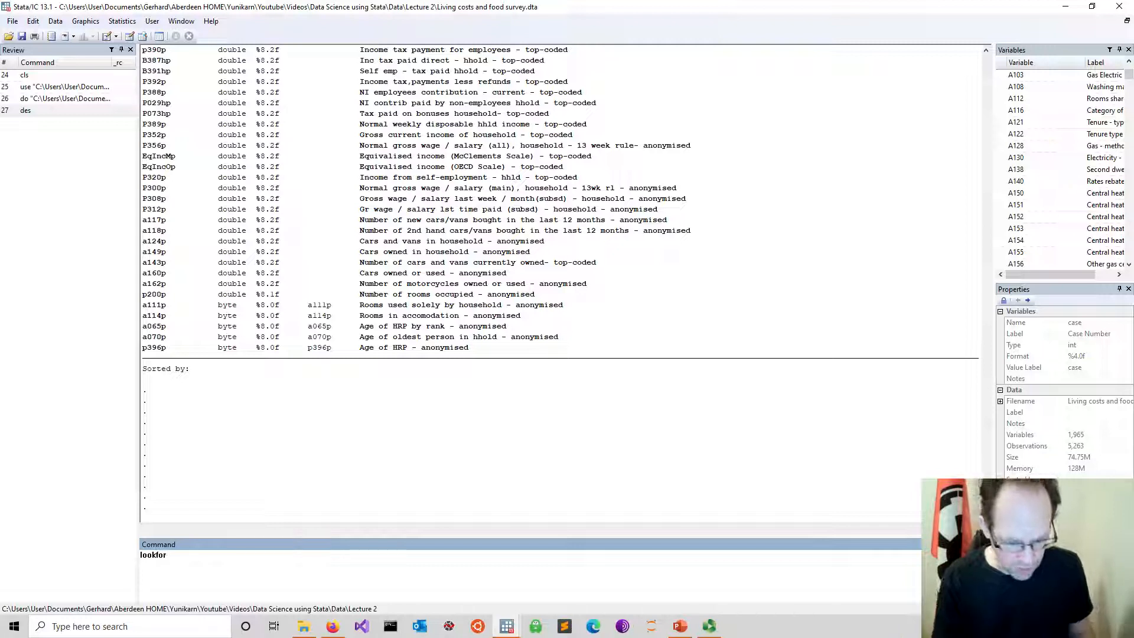
pyautogui.write(' size')
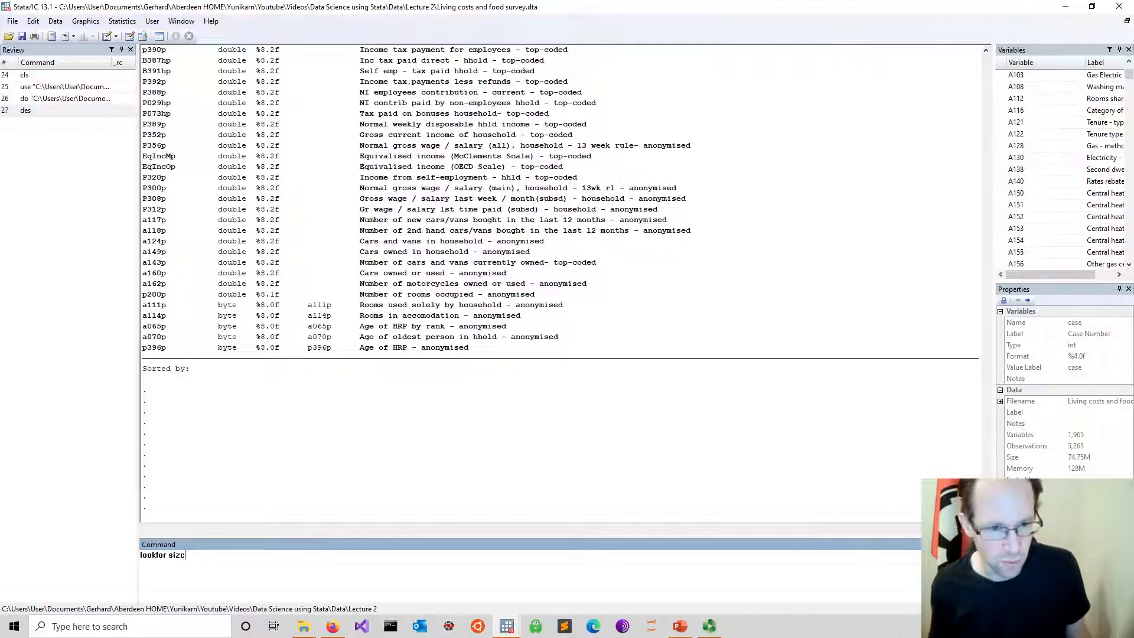
pyautogui.press('Return')
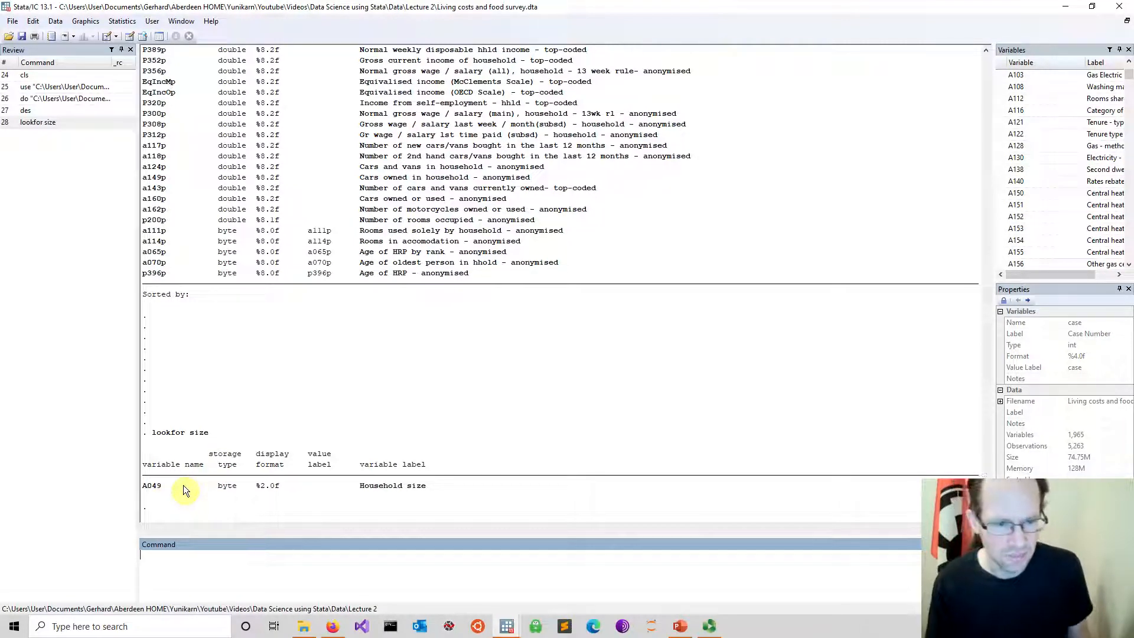
pyautogui.moveTo(162, 484); pyautogui.dragTo(146, 482)
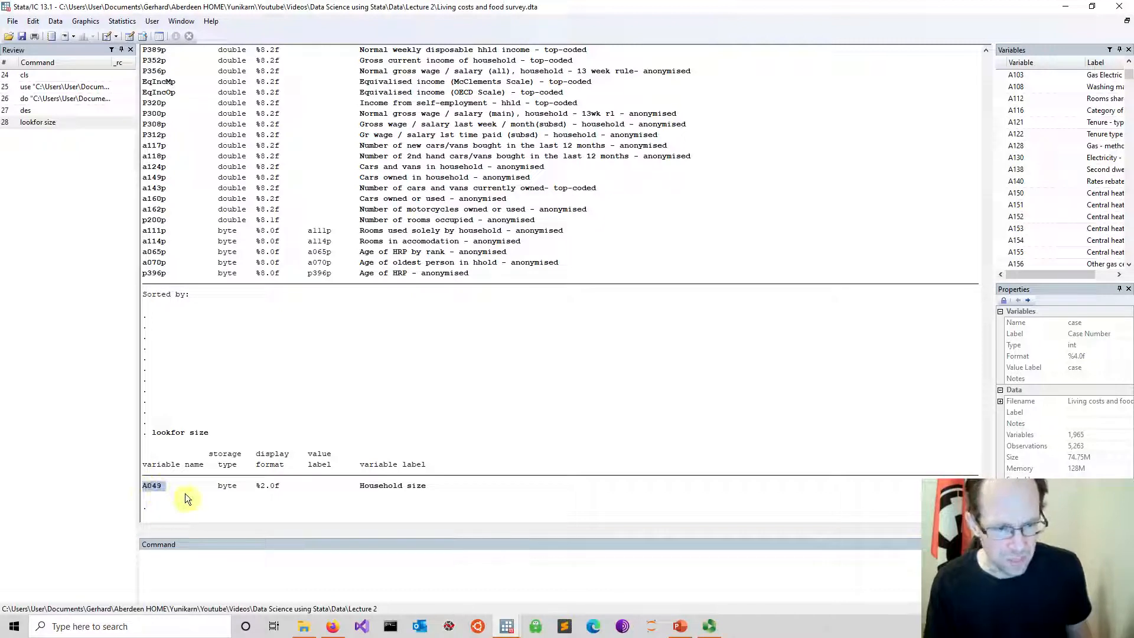
# - In the do-file editor, add a *Rename comment on line 8 with the command rename A049 income below it
pyautogui.moveTo(506, 626)
pyautogui.click(541, 565)
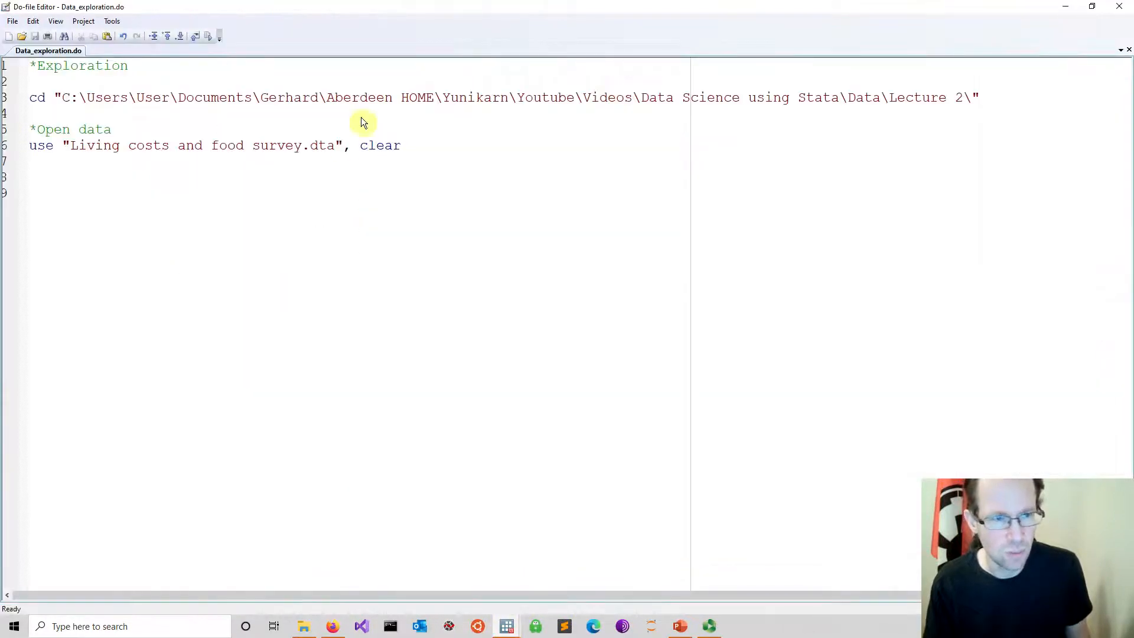
pyautogui.write('*')
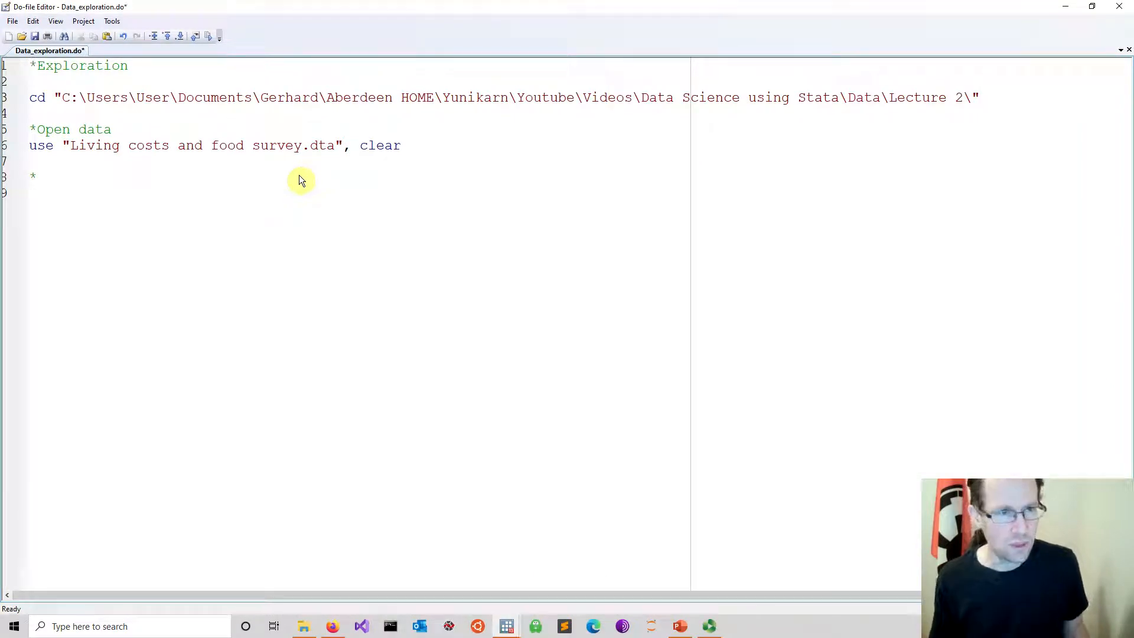
pyautogui.write('Rename')
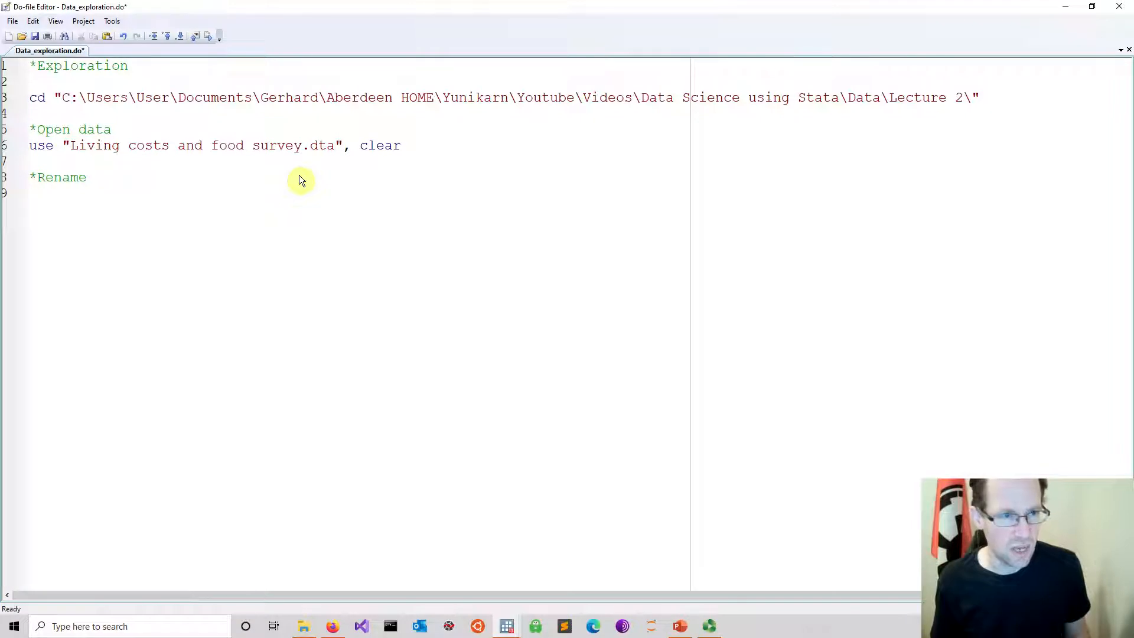
pyautogui.press('Return')
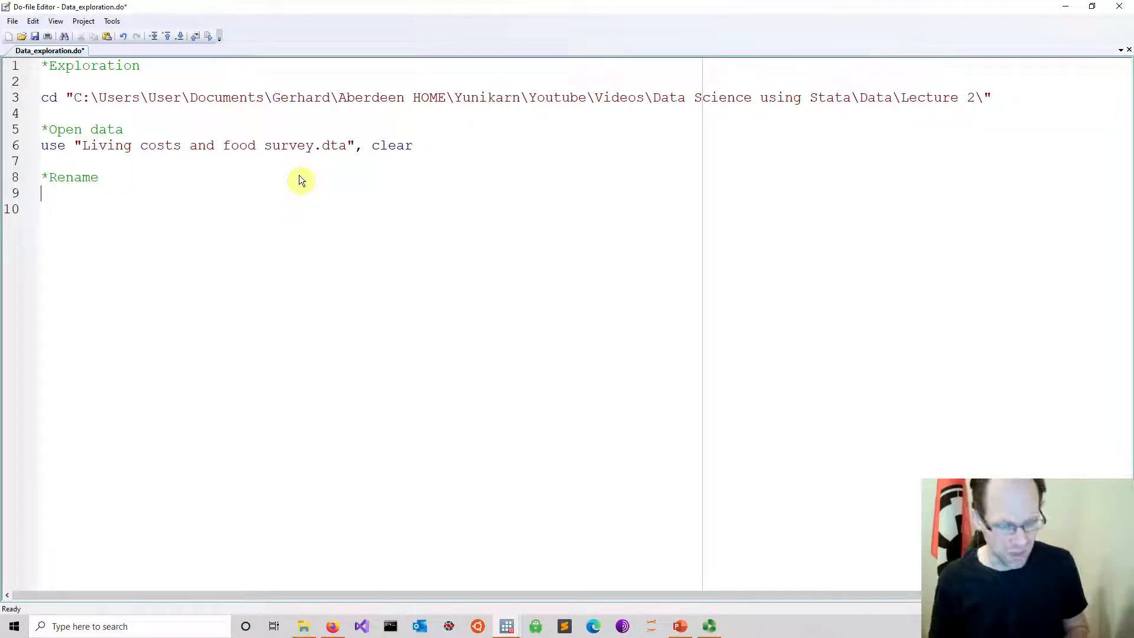
pyautogui.write('rename ')
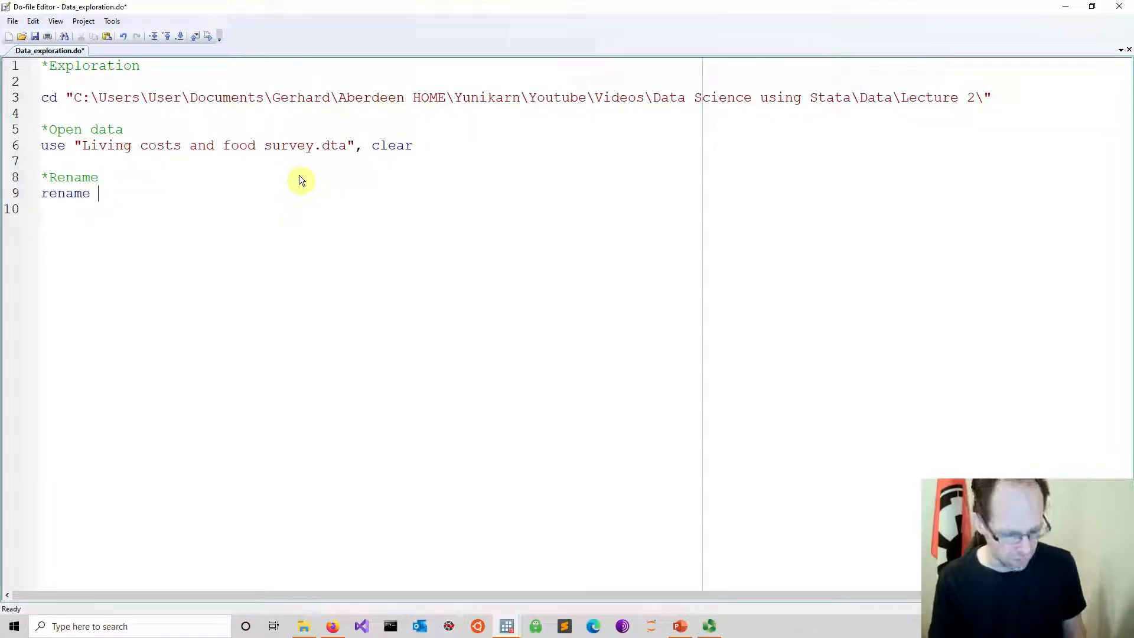
pyautogui.write('A049 income')
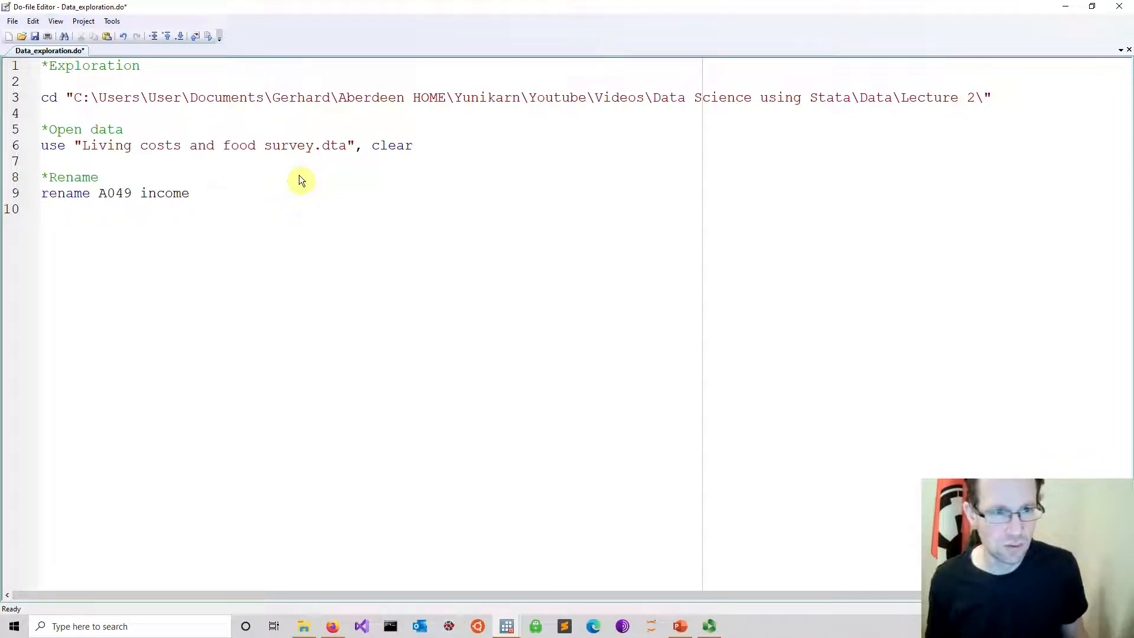
pyautogui.press('Return')
pyautogui.press('Return')
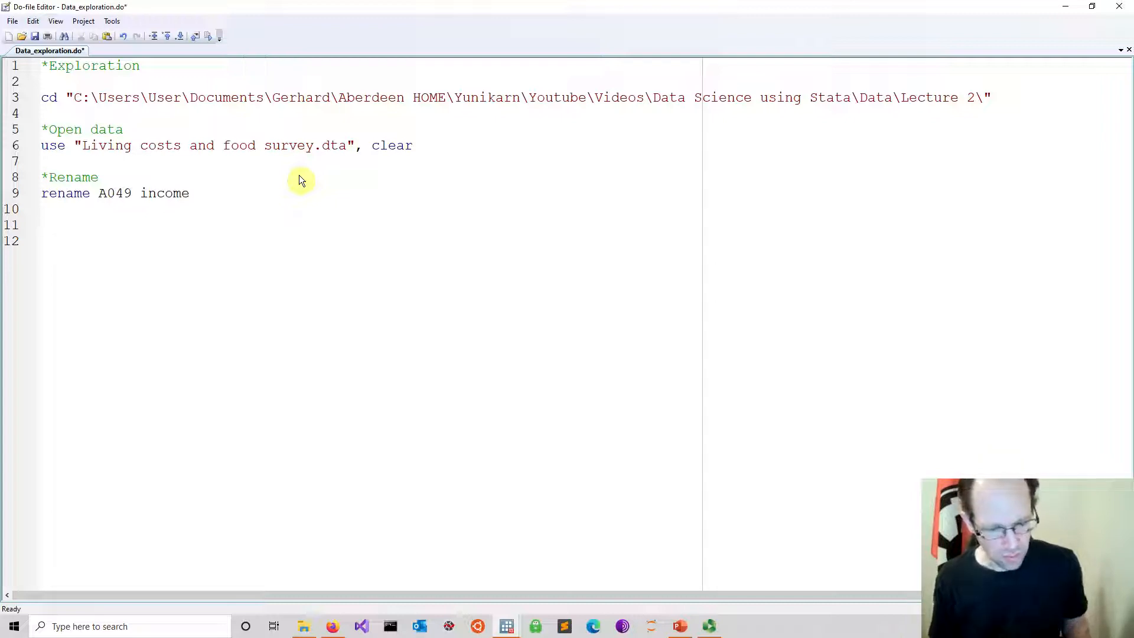
# - Save Data_exploration.do and execute only its two Rename lines, checking the output in the main Stata window
pyautogui.click(35, 36)
pyautogui.moveTo(201, 196); pyautogui.dragTo(20, 185)
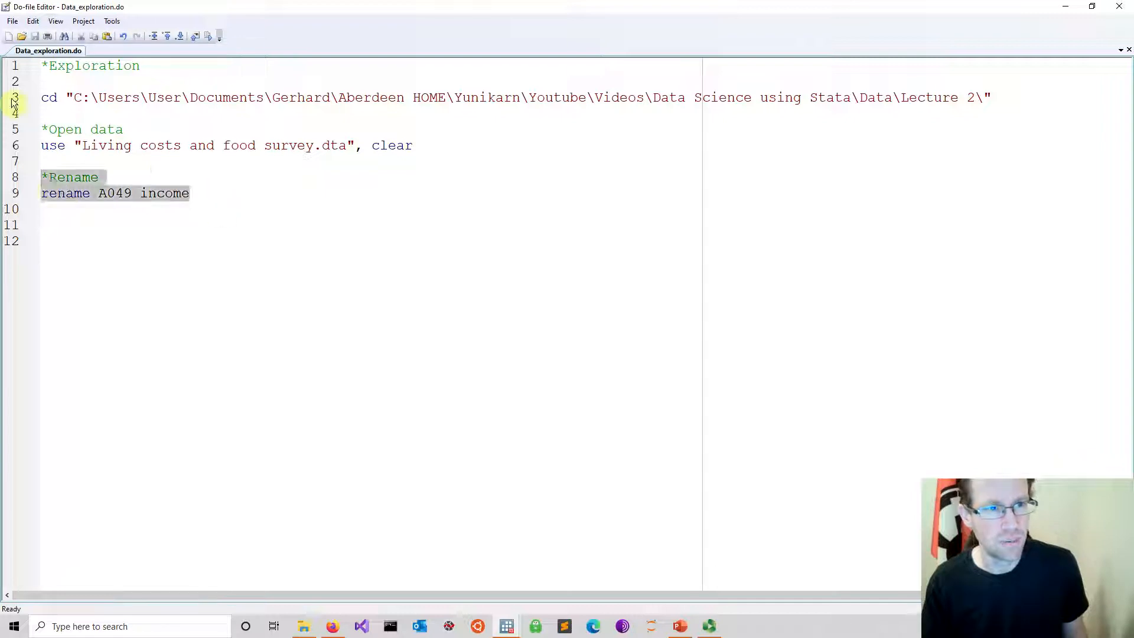
pyautogui.click(208, 36)
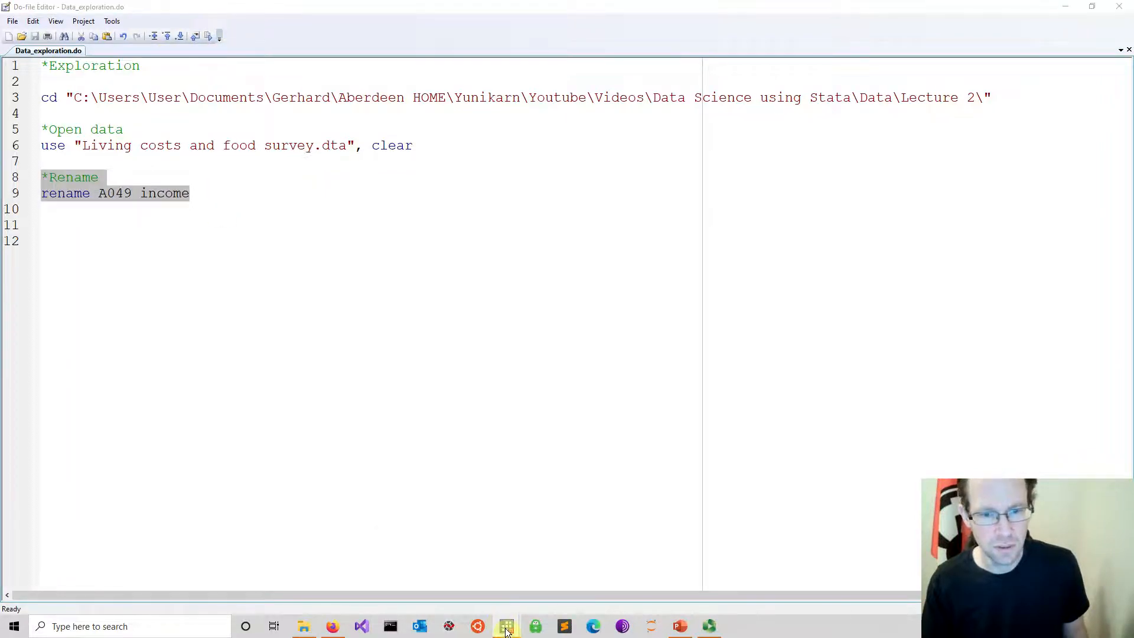
pyautogui.moveTo(506, 631)
pyautogui.click(444, 593)
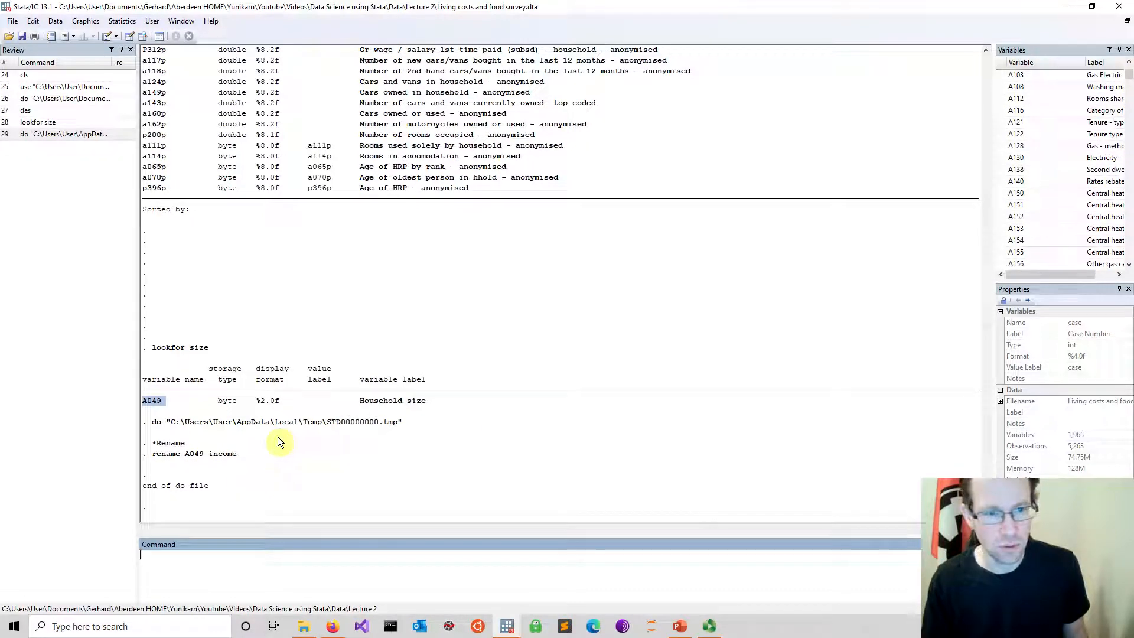
# - Return to the do-file and replace income with size as the new name in the rename command
pyautogui.moveTo(506, 627)
pyautogui.click(533, 586)
pyautogui.moveTo(194, 192); pyautogui.dragTo(153, 193)
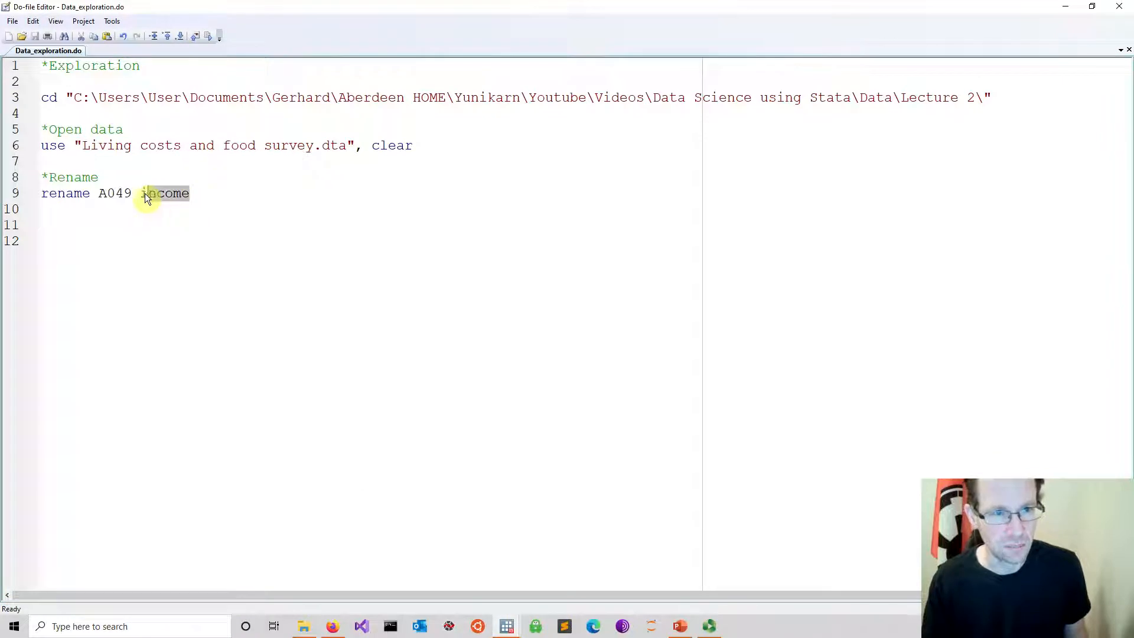
pyautogui.write('size')
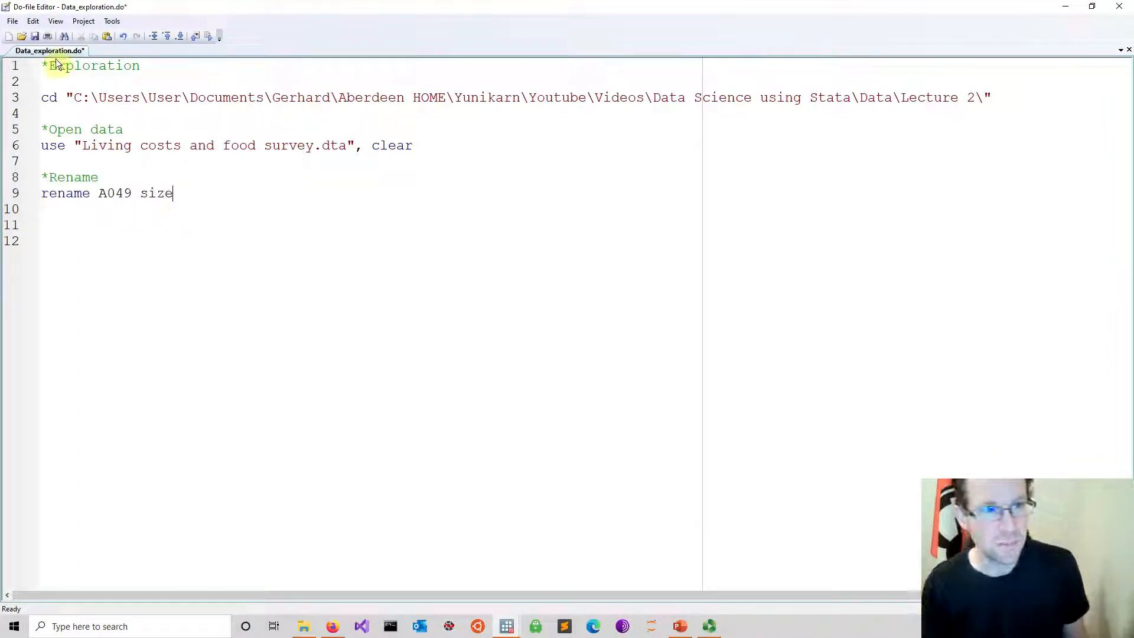
# - Save the do-file and execute all of it, checking the output in the main Stata window
pyautogui.click(35, 37)
pyautogui.click(207, 37)
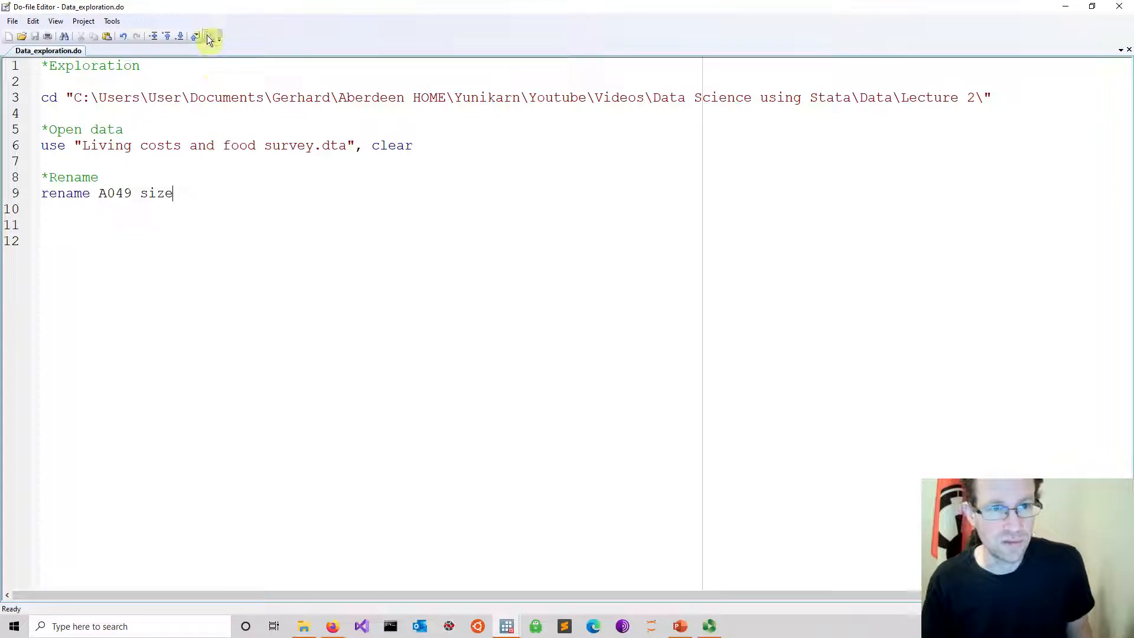
pyautogui.moveTo(507, 626)
pyautogui.click(437, 590)
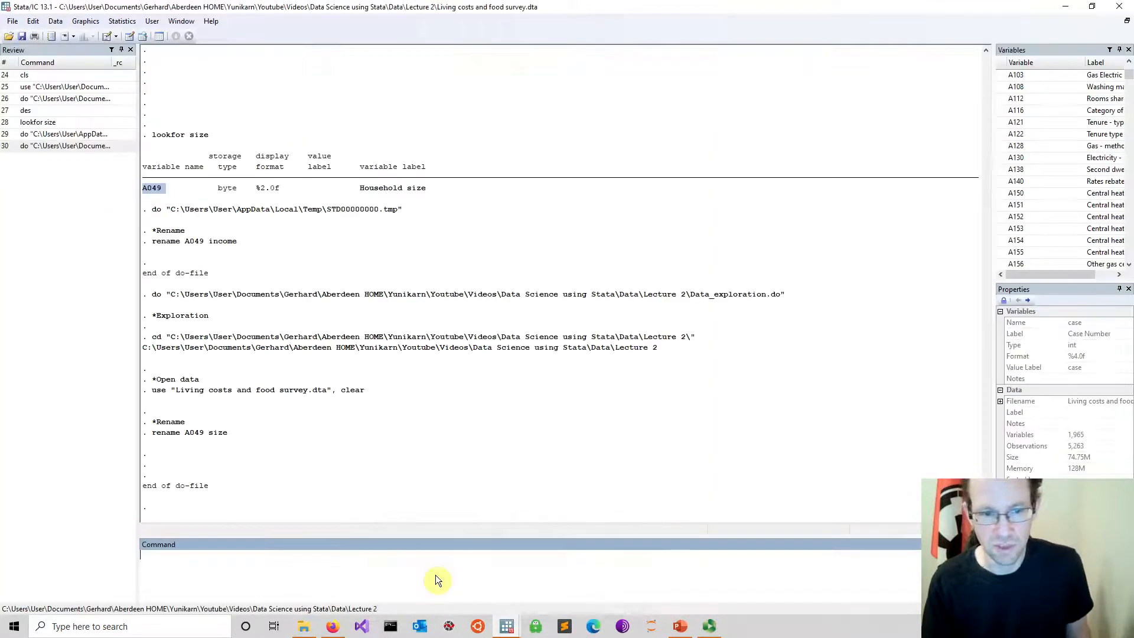
# - Show the start of the variable list and move the size variable to first place with order size
pyautogui.moveTo(1129, 76)
pyautogui.mouseDown()
pyautogui.moveTo(1129, 245)
pyautogui.moveTo(1129, 74)
pyautogui.mouseUp()
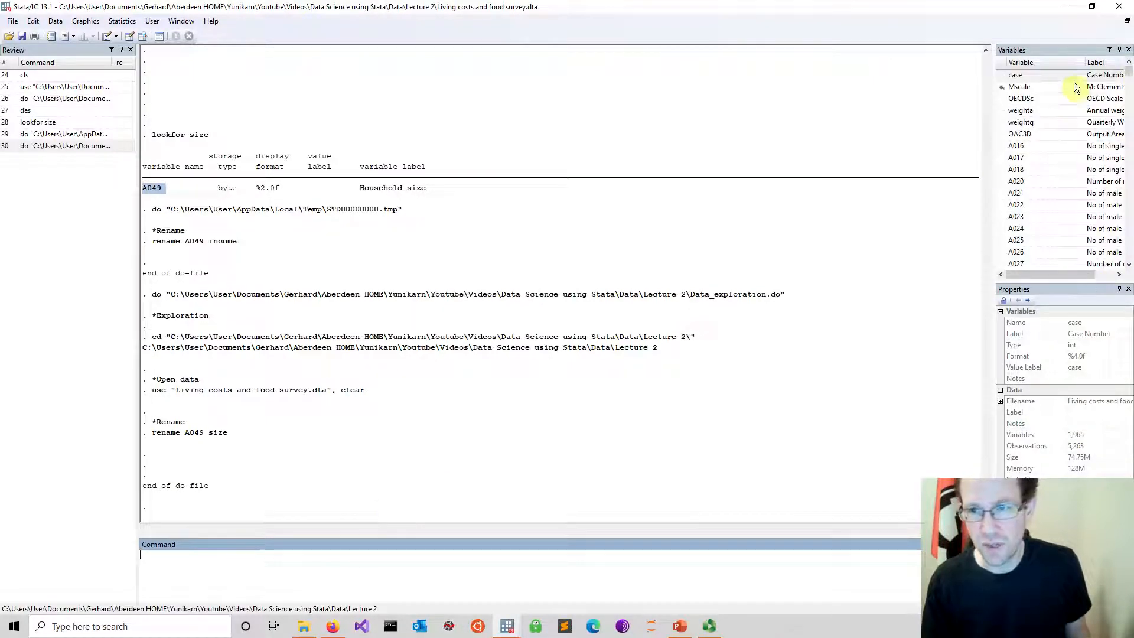
pyautogui.write('order size')
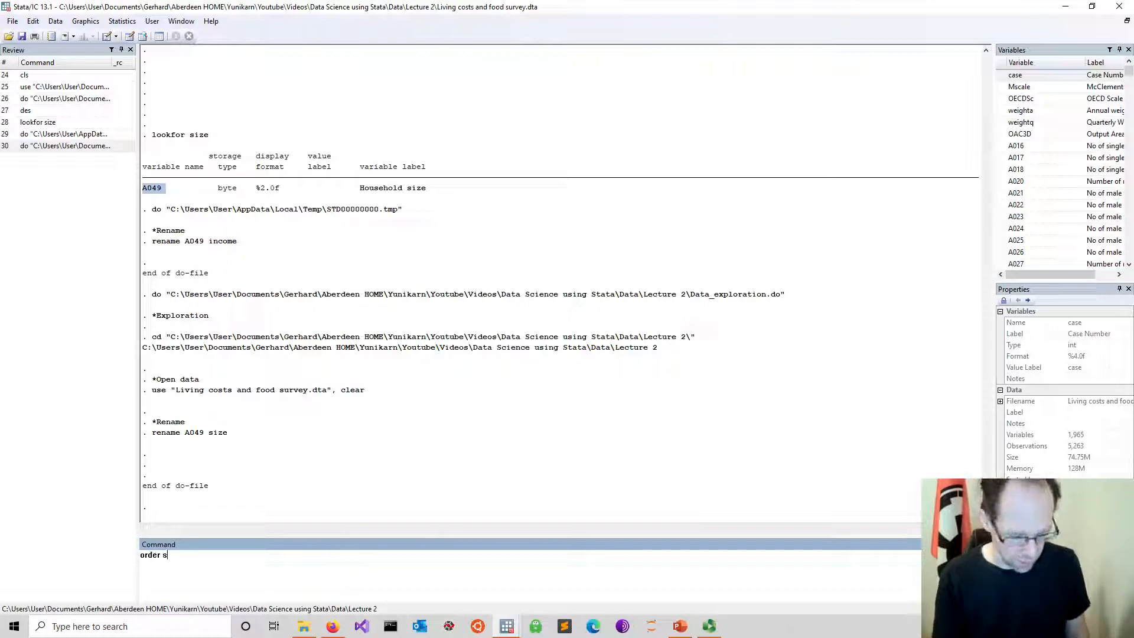
pyautogui.press('Return')
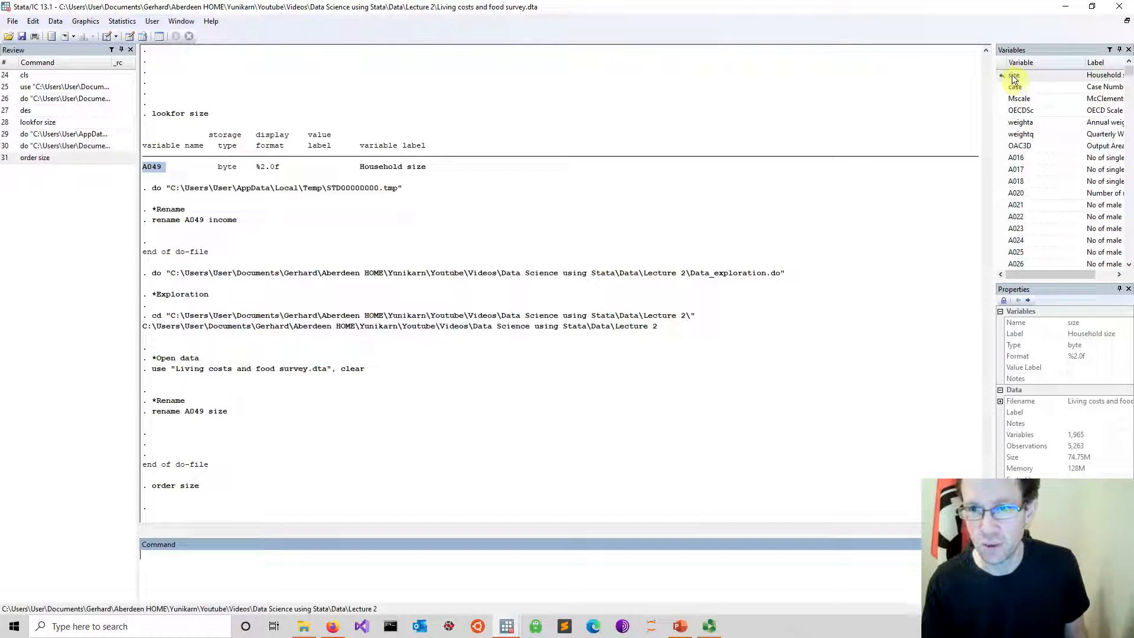
# - Copy the order size command from the results output into line 11 of Data_exploration.do
pyautogui.moveTo(210, 487); pyautogui.dragTo(153, 486)
pyautogui.hotkey('ctrl', 'c')
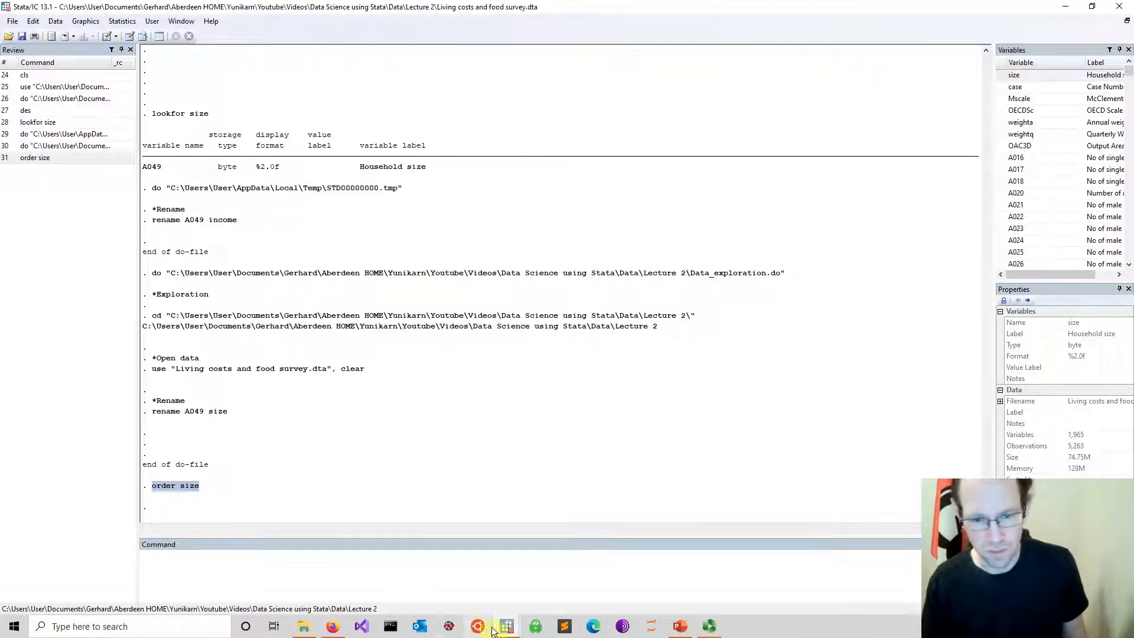
pyautogui.moveTo(507, 624)
pyautogui.click(516, 594)
pyautogui.press('Return')
pyautogui.press('Return')
pyautogui.hotkey('ctrl', 'v')
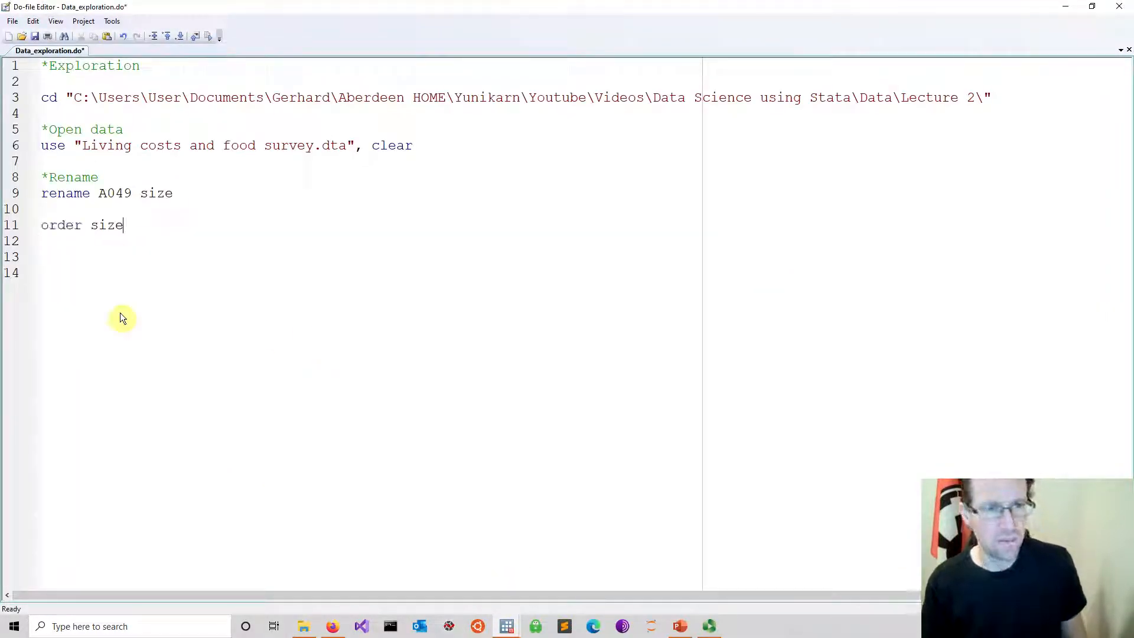
# - Insert the comment *Change order of variables directly above the order size command
pyautogui.click(49, 211)
pyautogui.press('Return')
pyautogui.write('*')
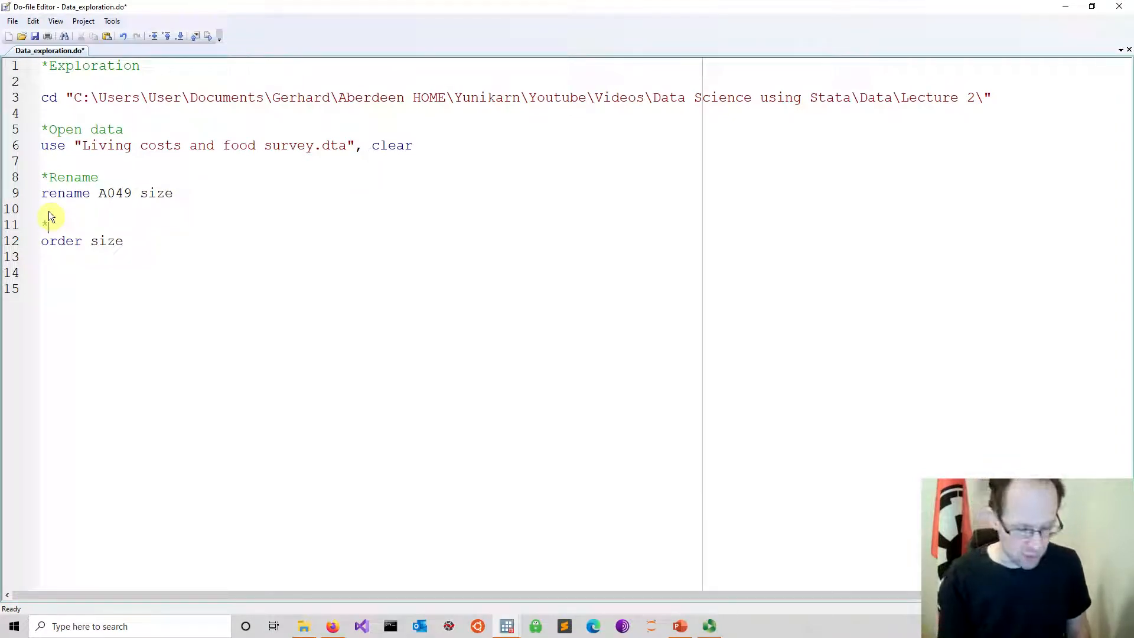
pyautogui.write('Change ord')
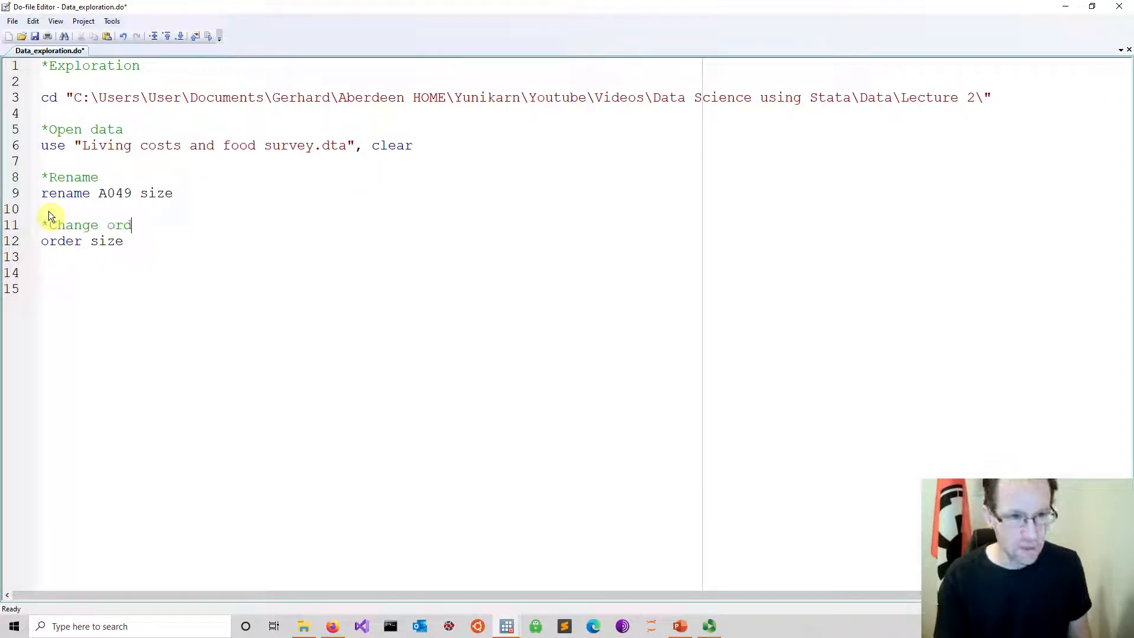
pyautogui.write('er of var')
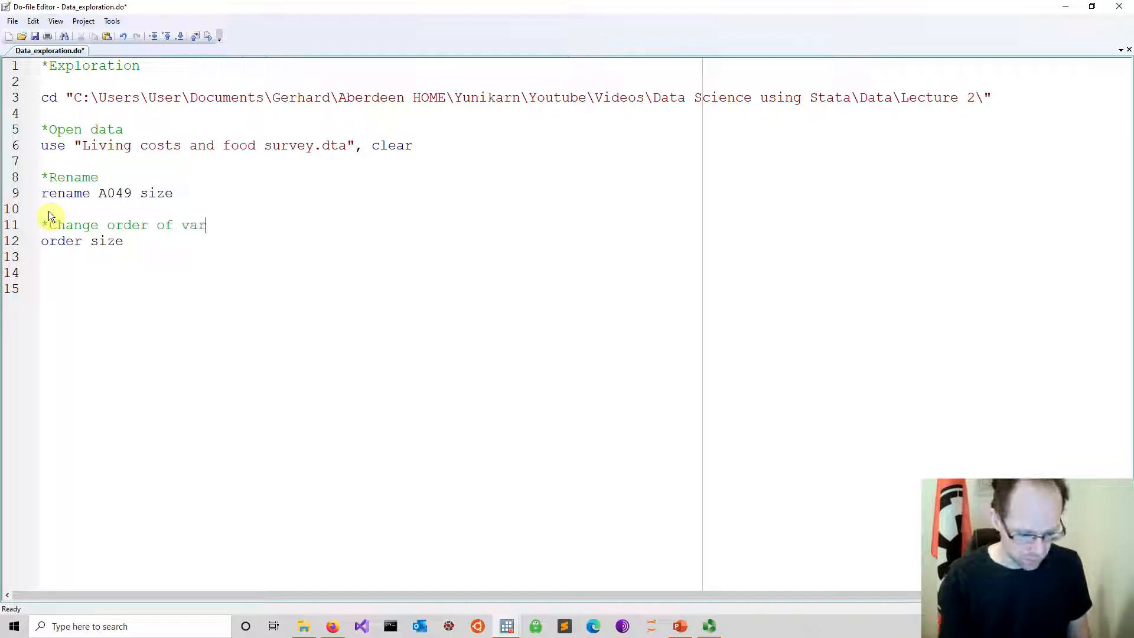
pyautogui.write('iables')
# - Add two blank lines below the rename command and save the do-file
pyautogui.click(202, 197)
pyautogui.press('Return')
pyautogui.press('Return')
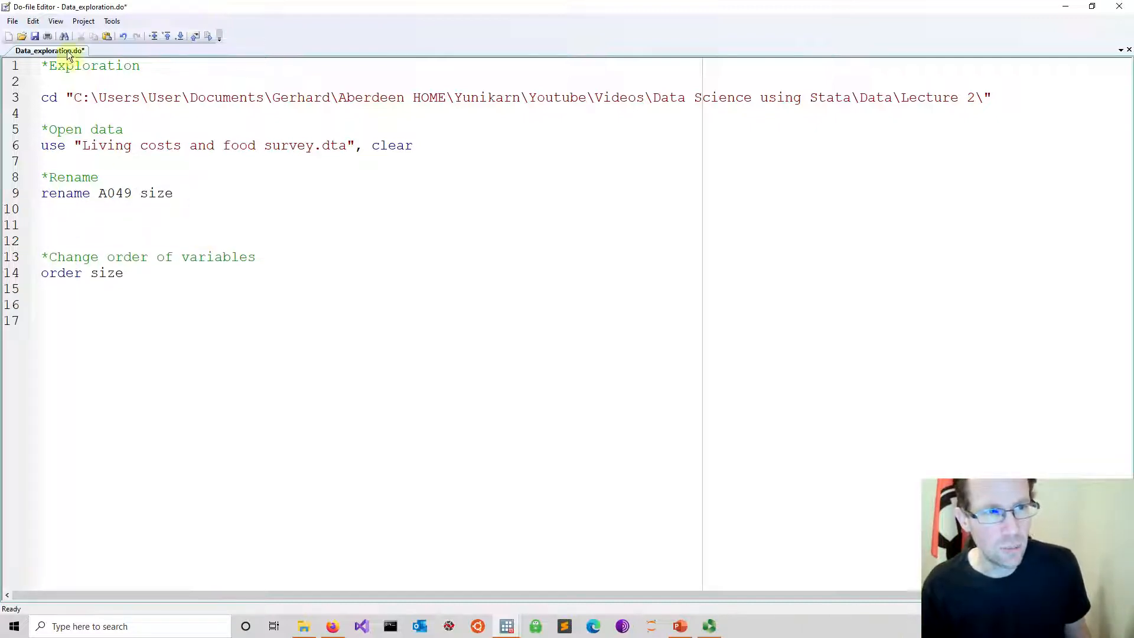
pyautogui.click(34, 37)
# - Insert the command lookfor size between the *Rename comment and the rename command
pyautogui.click(154, 179)
pyautogui.press('Return')
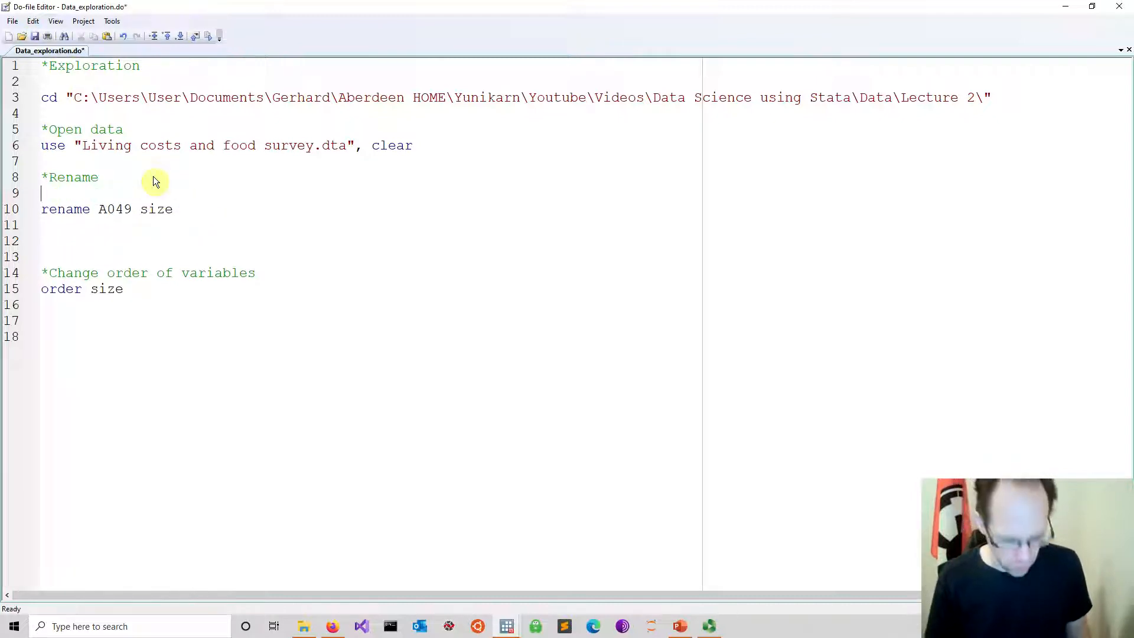
pyautogui.write('lookfor')
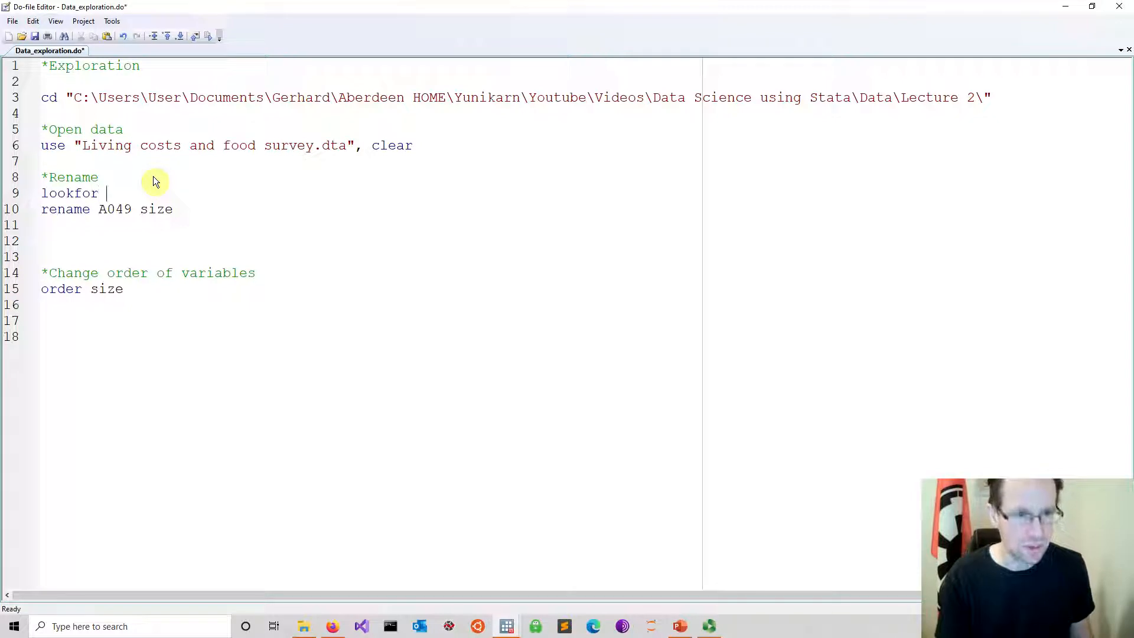
pyautogui.write(' size')
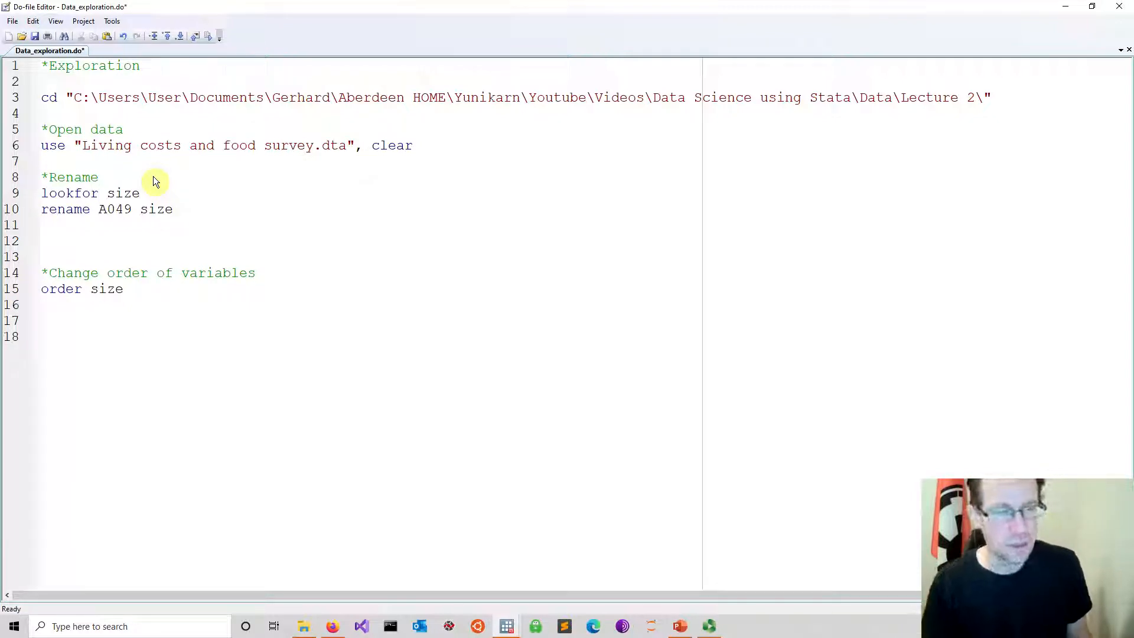
# - In the main Stata window, reuse the lookfor command to search for income and highlight the row for equivalised income on the OECD scale
pyautogui.moveTo(507, 626)
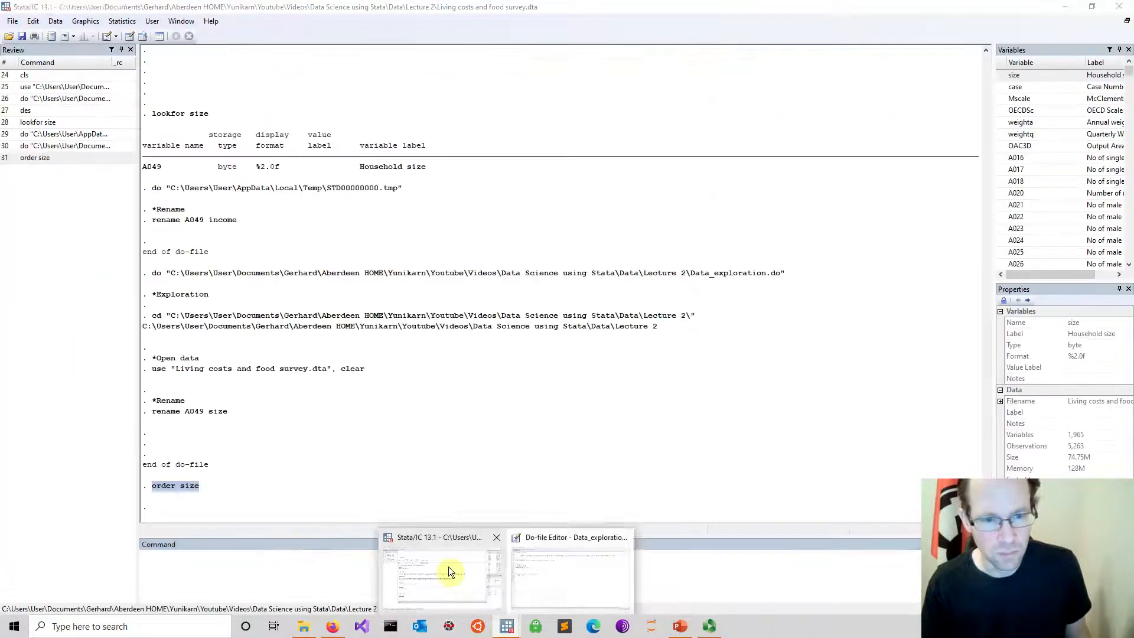
pyautogui.click(448, 566)
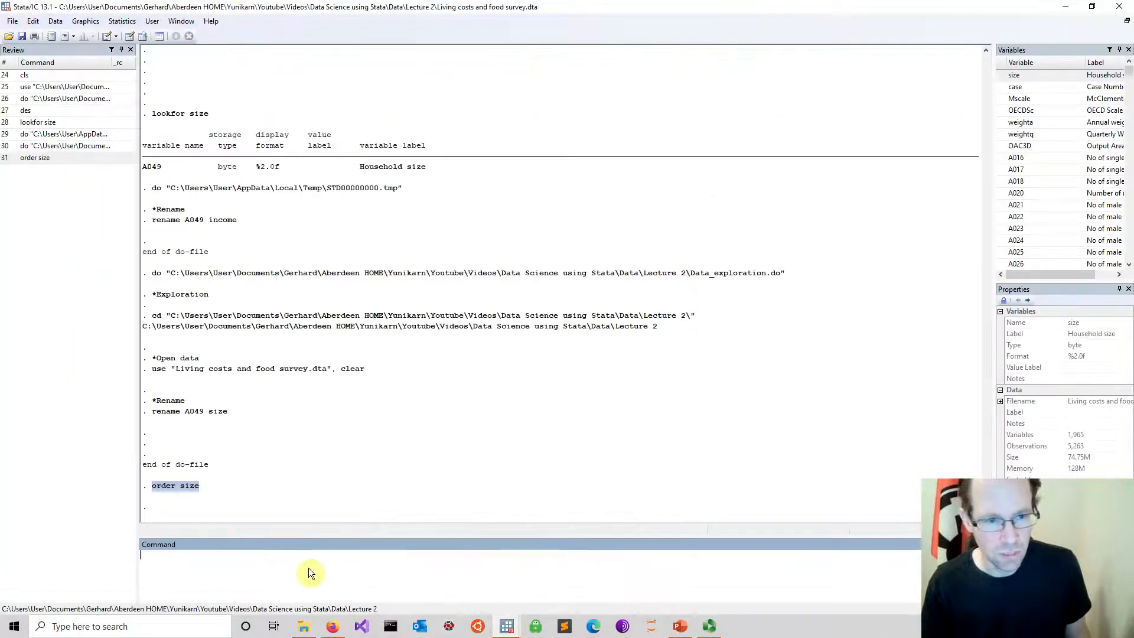
pyautogui.click(55, 122)
pyautogui.moveTo(228, 564); pyautogui.dragTo(171, 553)
pyautogui.write('income')
pyautogui.press('Return')
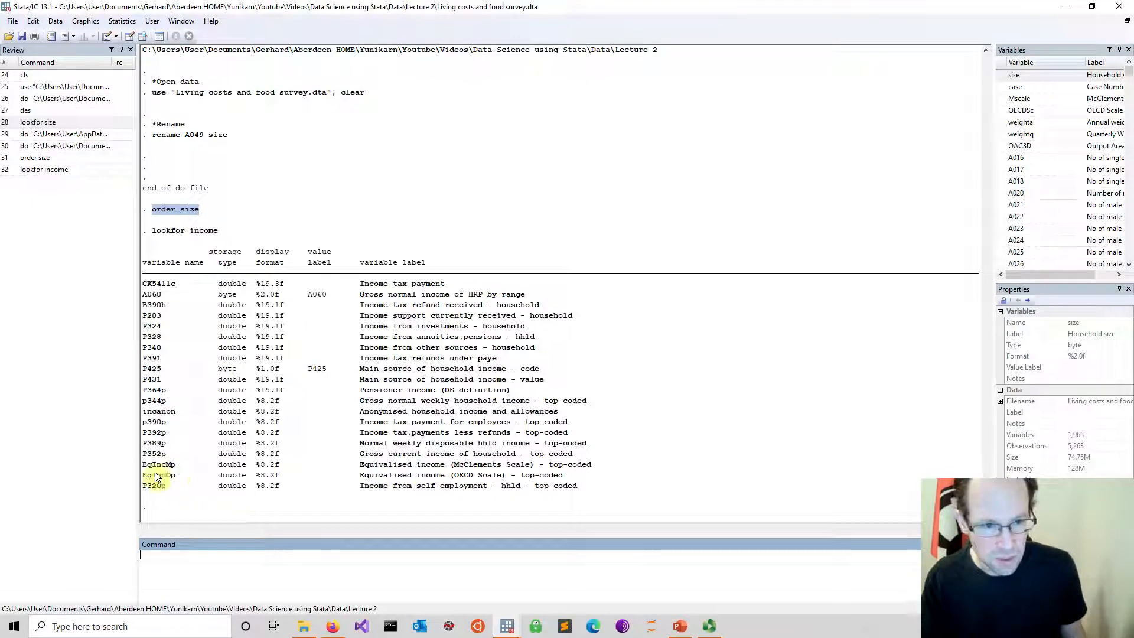
pyautogui.moveTo(144, 475); pyautogui.dragTo(561, 481)
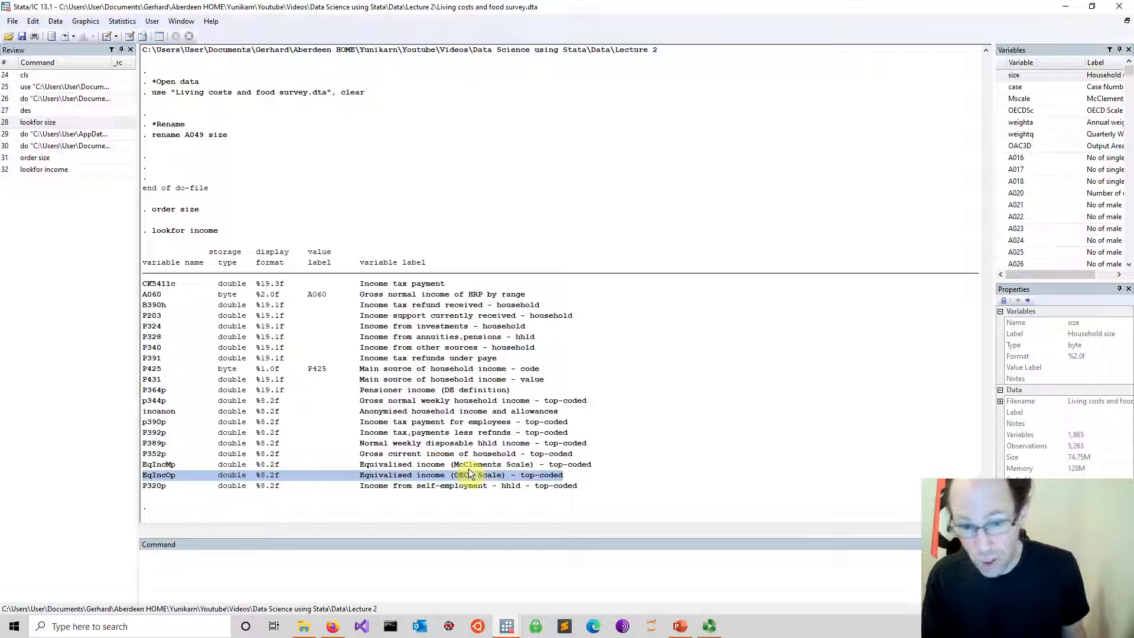
# - Copy the variable name EqIncOp from the lookfor results and add the command rename EqIncOp income below rename A049 size in the do-file
pyautogui.click(175, 476)
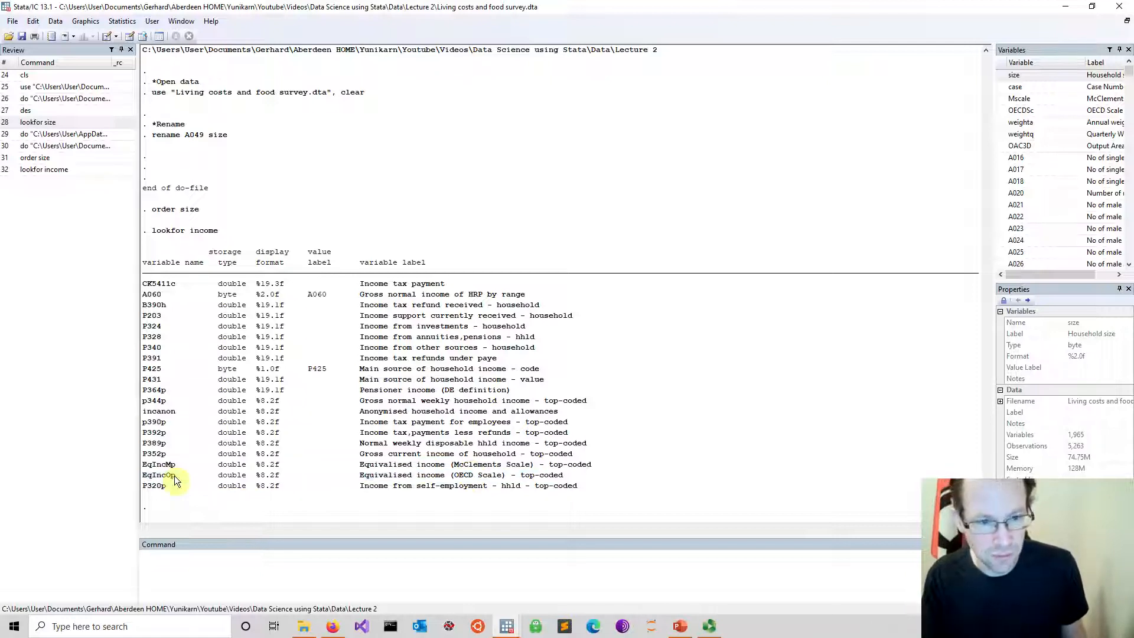
pyautogui.doubleClick(175, 475)
pyautogui.hotkey('ctrl', 'c')
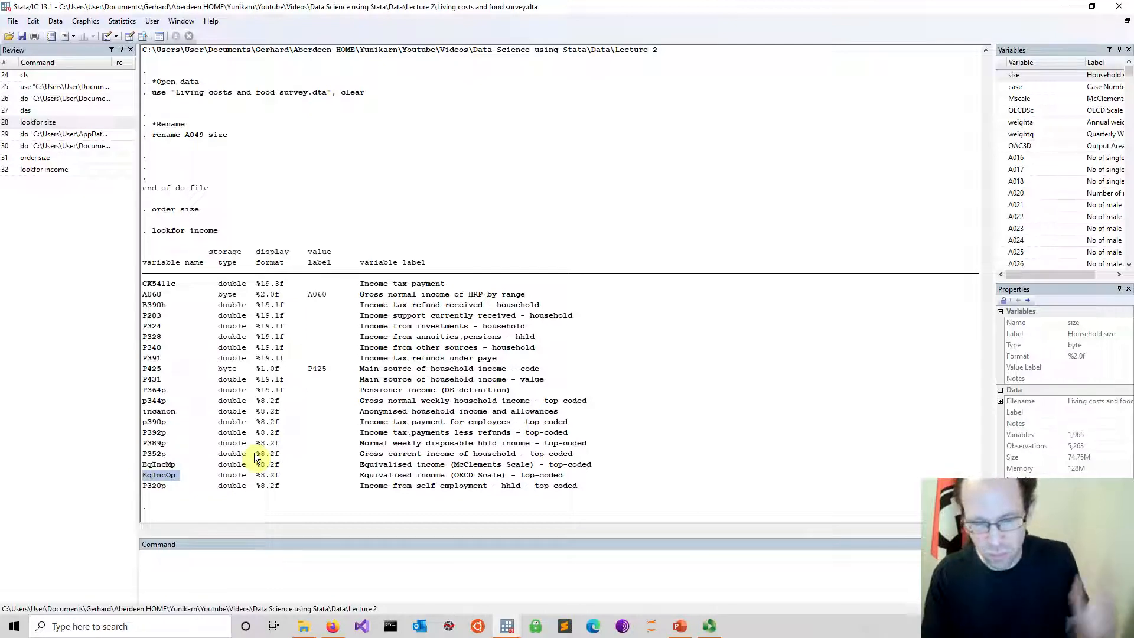
pyautogui.moveTo(507, 627)
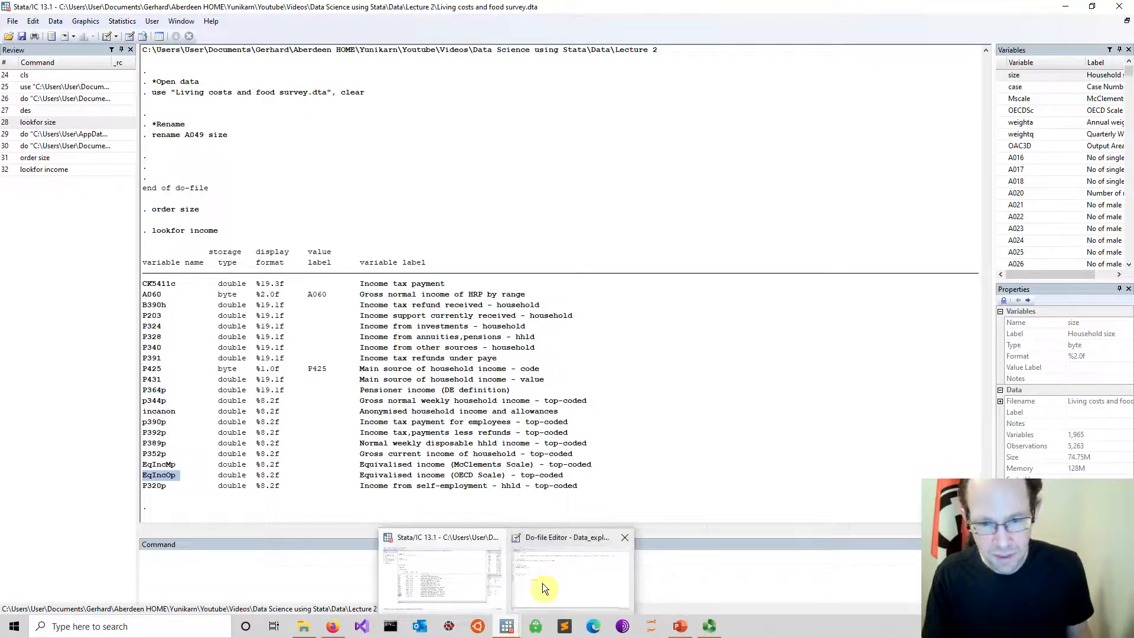
pyautogui.click(542, 583)
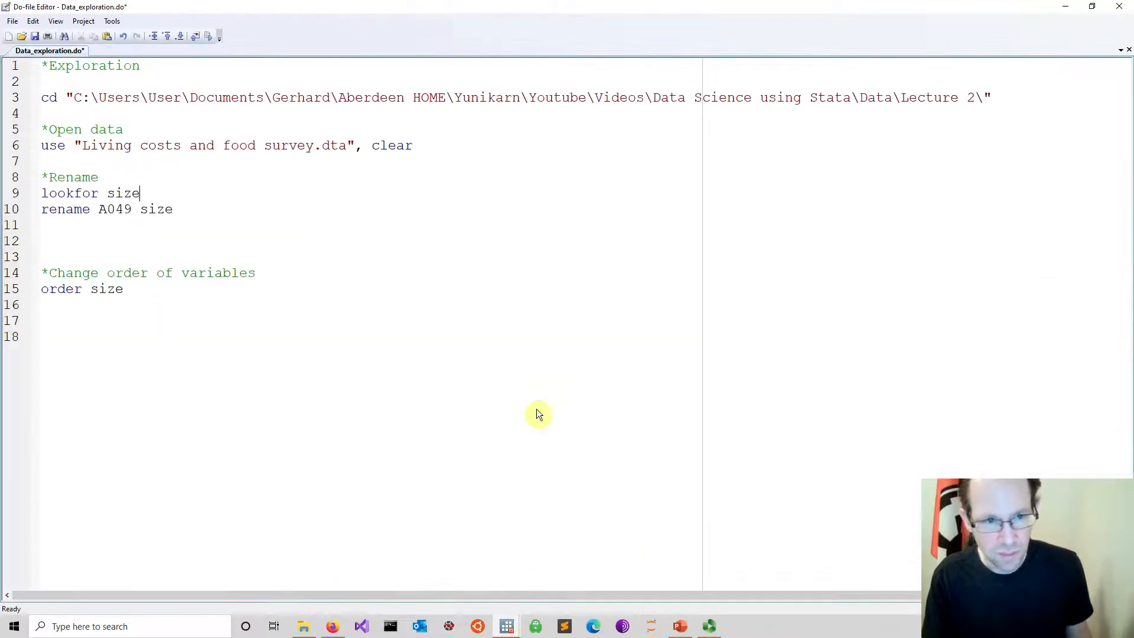
pyautogui.click(137, 239)
pyautogui.write('rename')
pyautogui.hotkey('ctrl', 'v')
pyautogui.write('income')
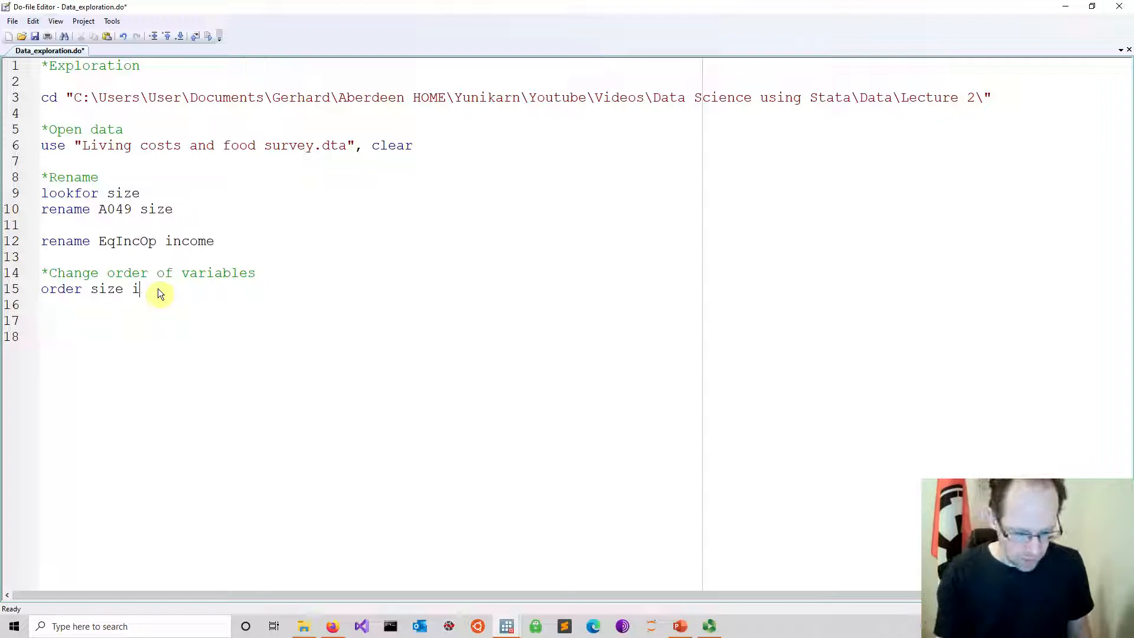
# - Extend the order command to read order size income and add blank lines below it
pyautogui.write('e')
pyautogui.press('Return')
pyautogui.press('Return')
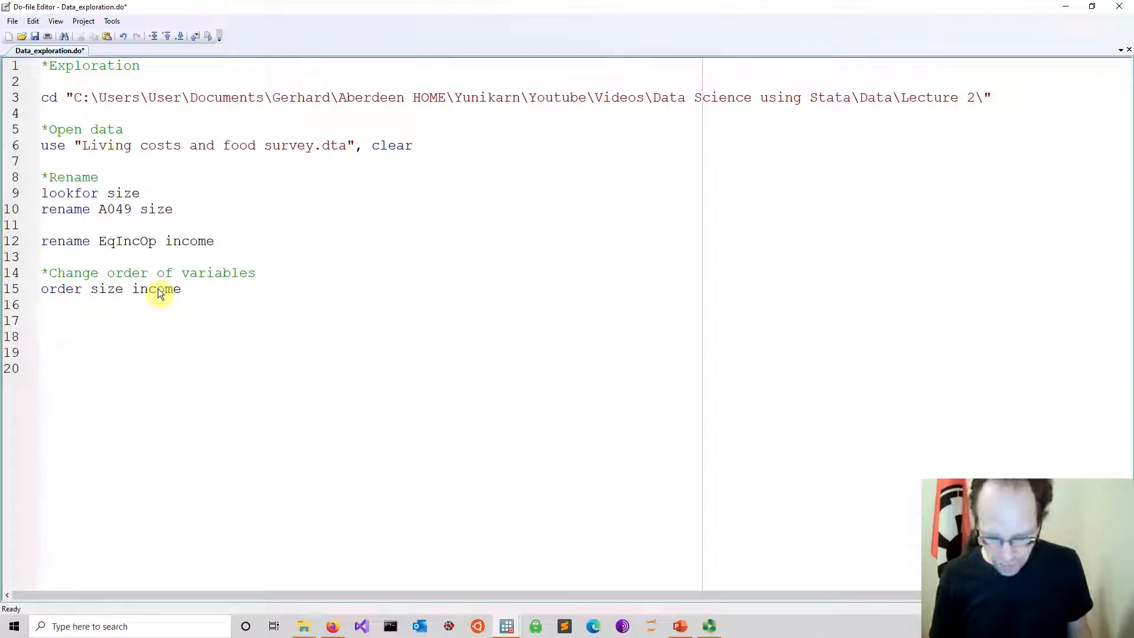
# - Add the comment *Descriptive statistics below the order command
pyautogui.write('*')
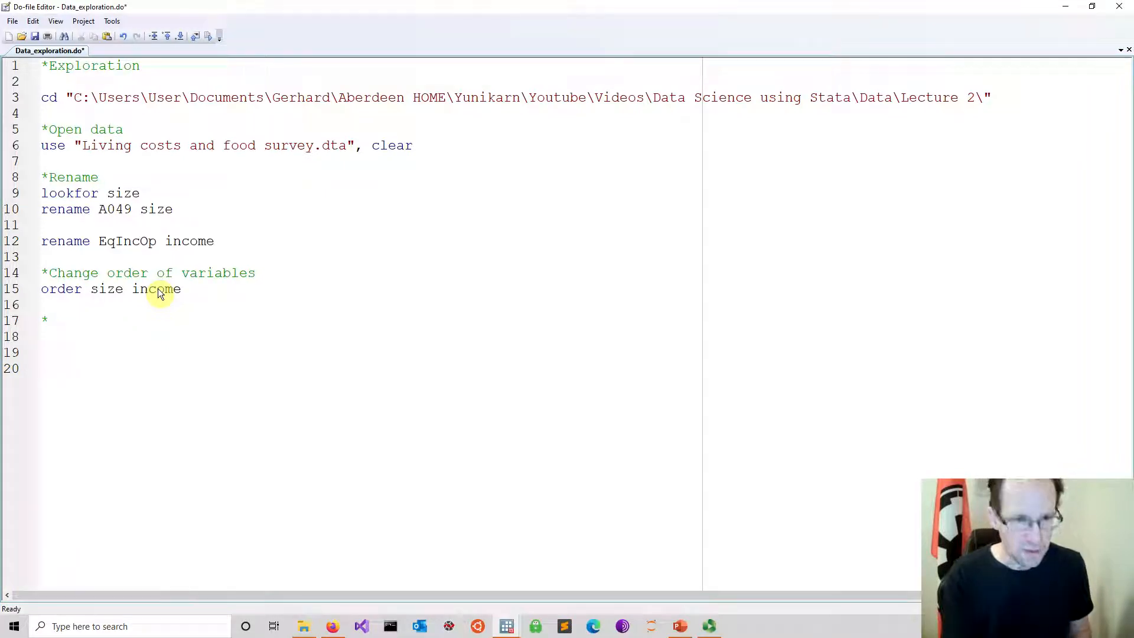
pyautogui.write('Des')
pyautogui.press('BackSpace')
pyautogui.write('scriptive statistics')
pyautogui.press('Return')
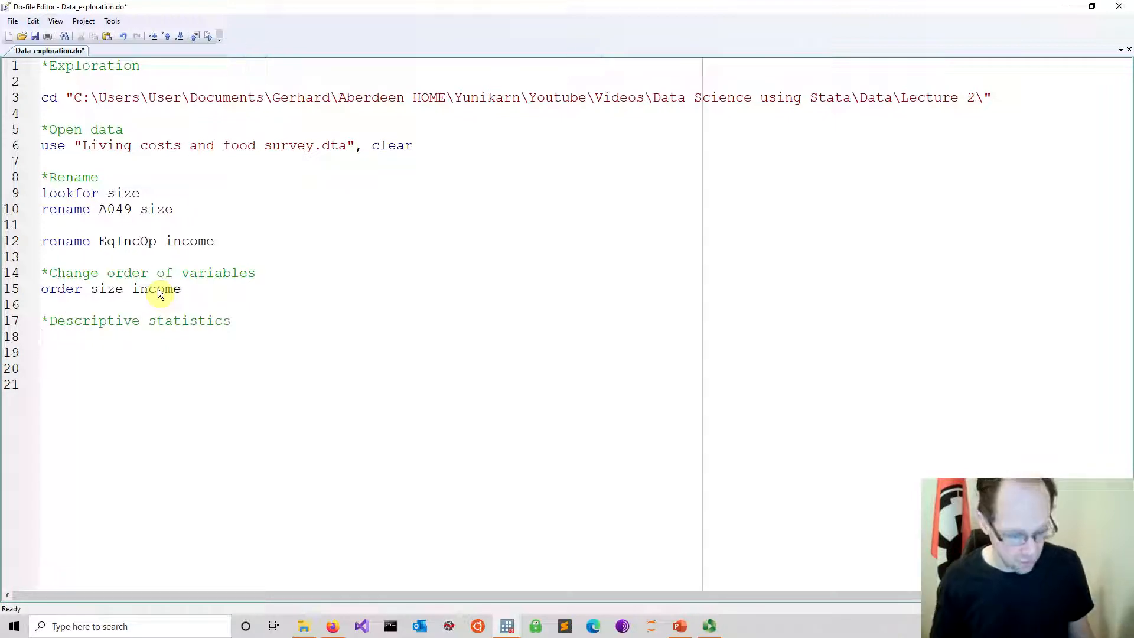
# - Add the command sum income size under the *Descriptive statistics comment, followed by a blank line
pyautogui.write('sum')
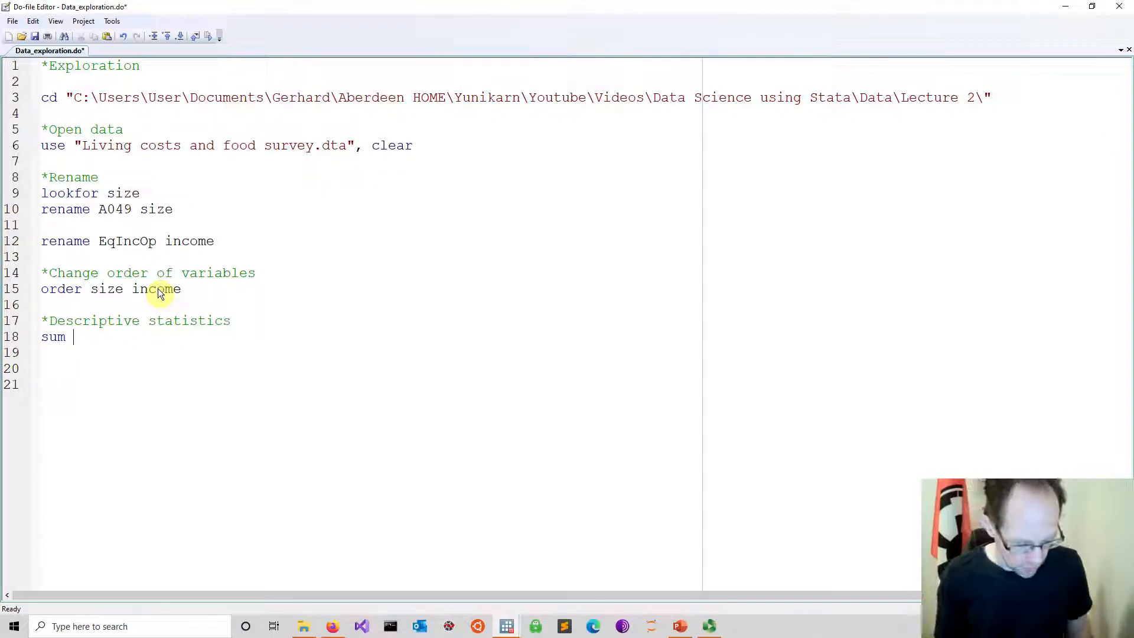
pyautogui.write(' inco')
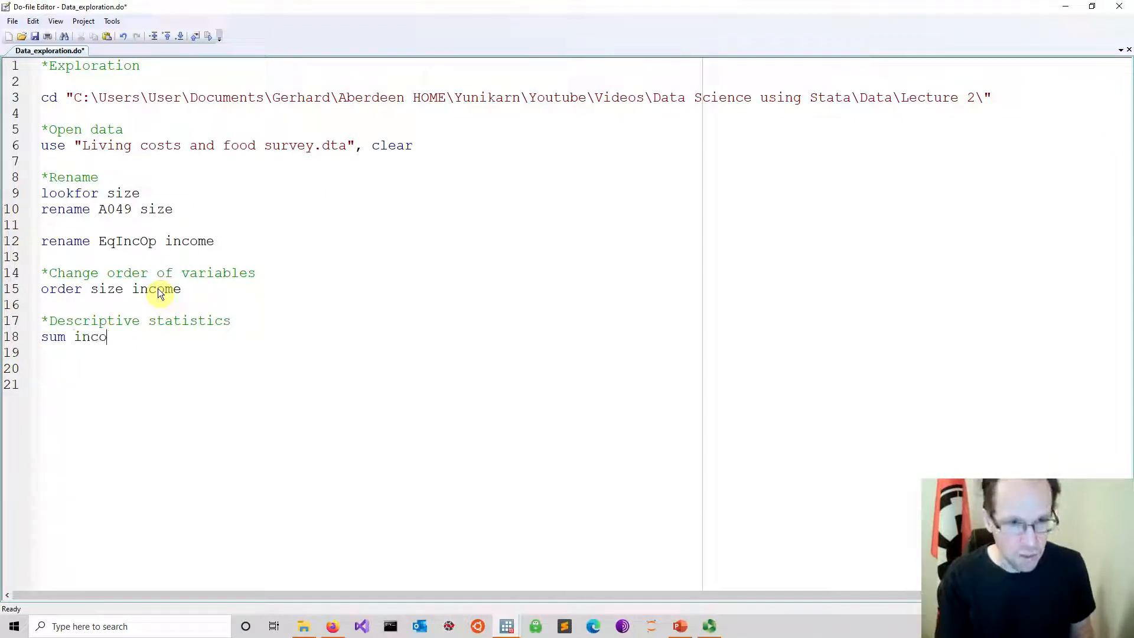
pyautogui.write('me size')
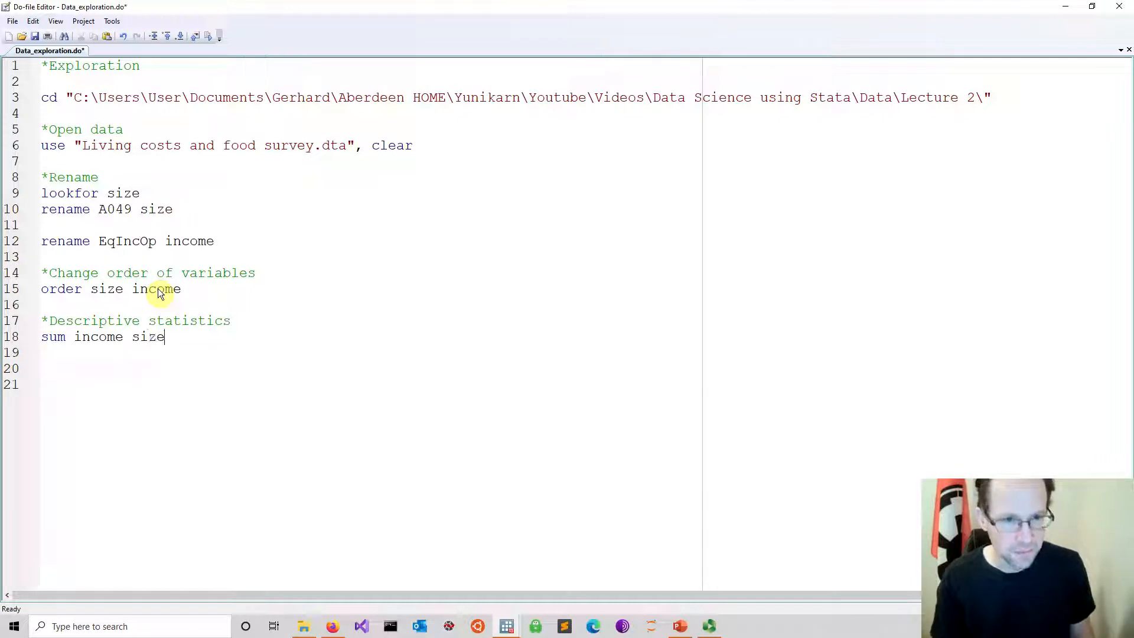
pyautogui.press('Return')
pyautogui.press('Return')
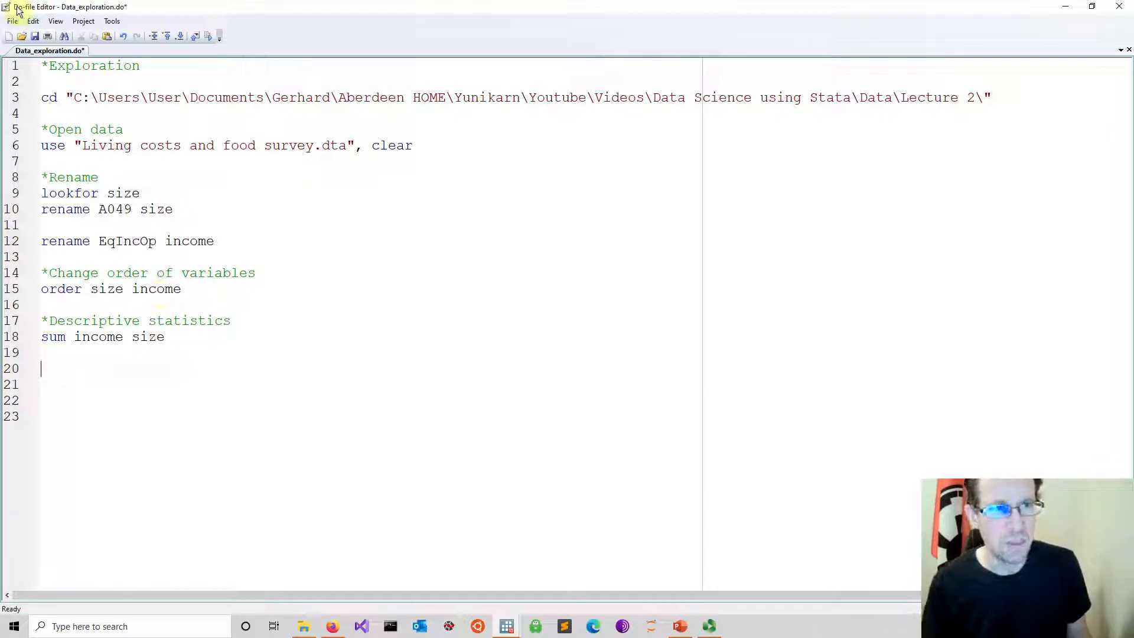
# - Save and run the whole do-file, and show its output in the main Stata window
pyautogui.click(34, 37)
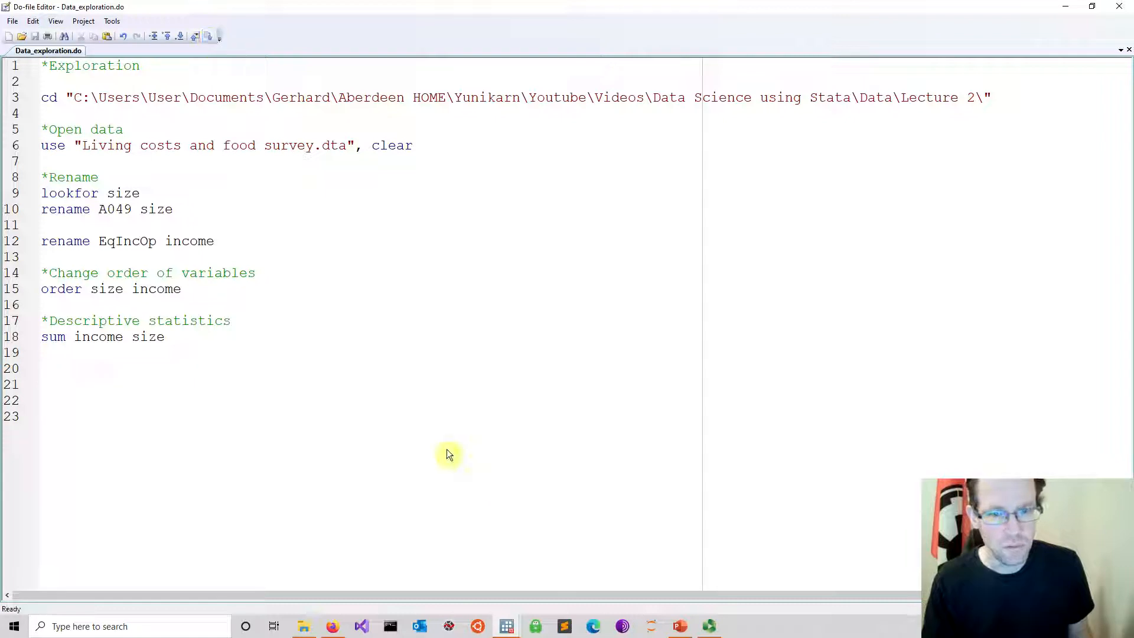
pyautogui.click(507, 626)
pyautogui.click(445, 587)
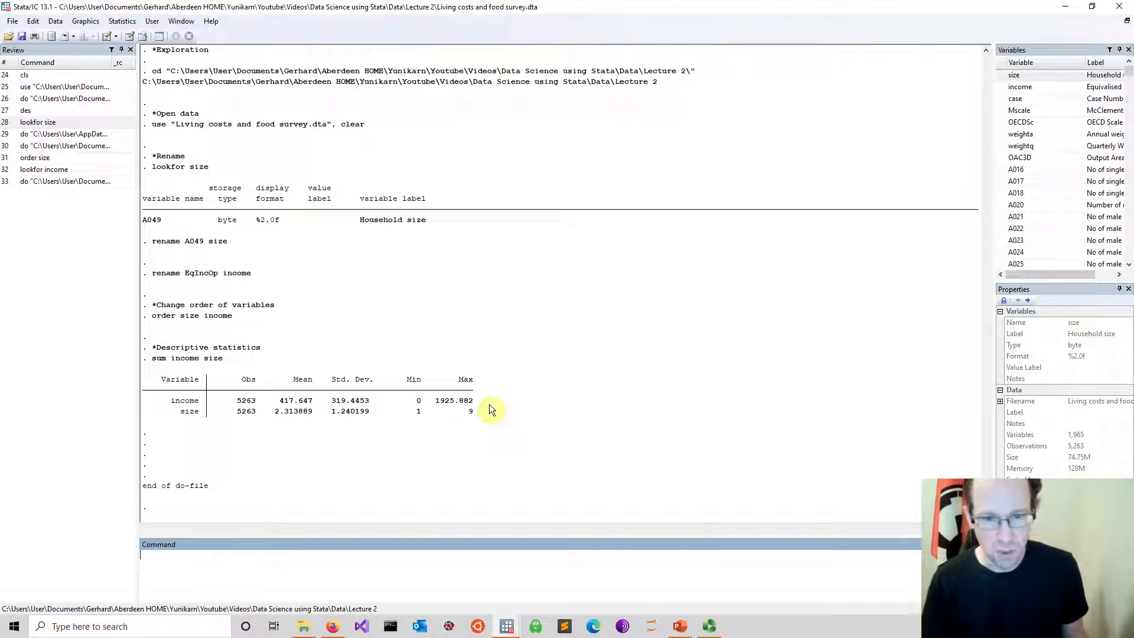
# - Return to the do-file and add the command sum income, detail below sum income size
pyautogui.moveTo(507, 626)
pyautogui.click(555, 576)
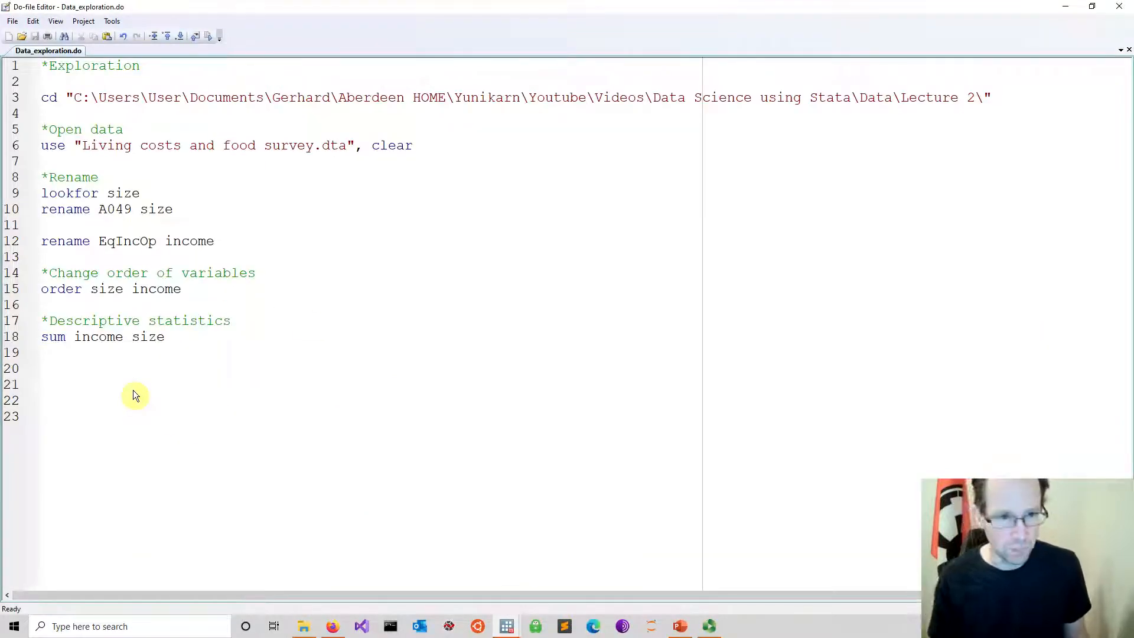
pyautogui.write('sum')
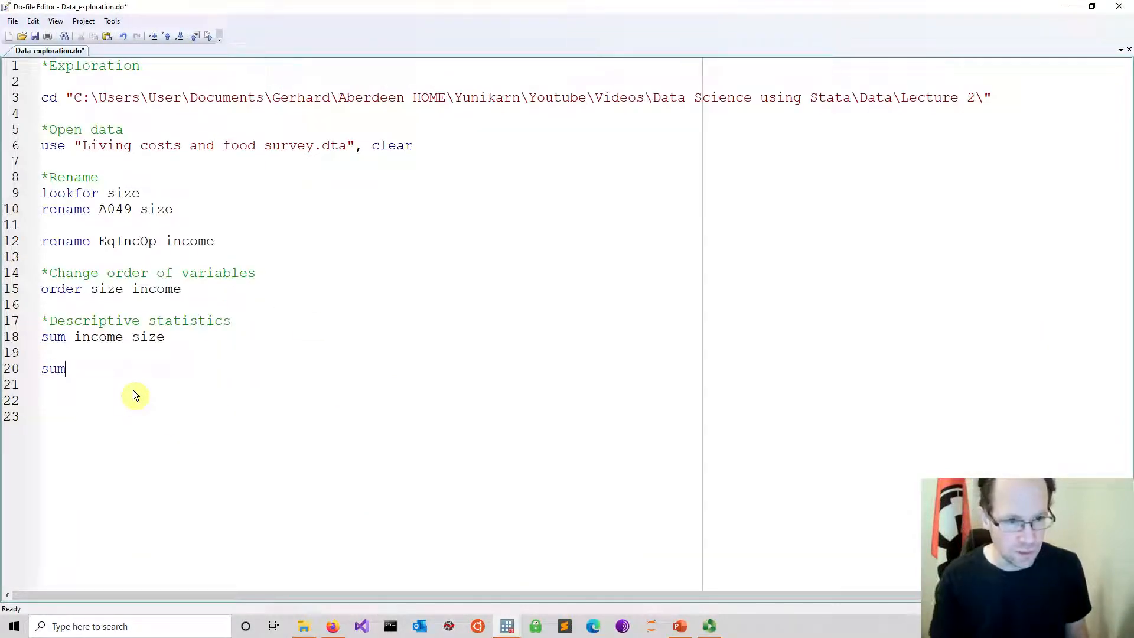
pyautogui.write(' income')
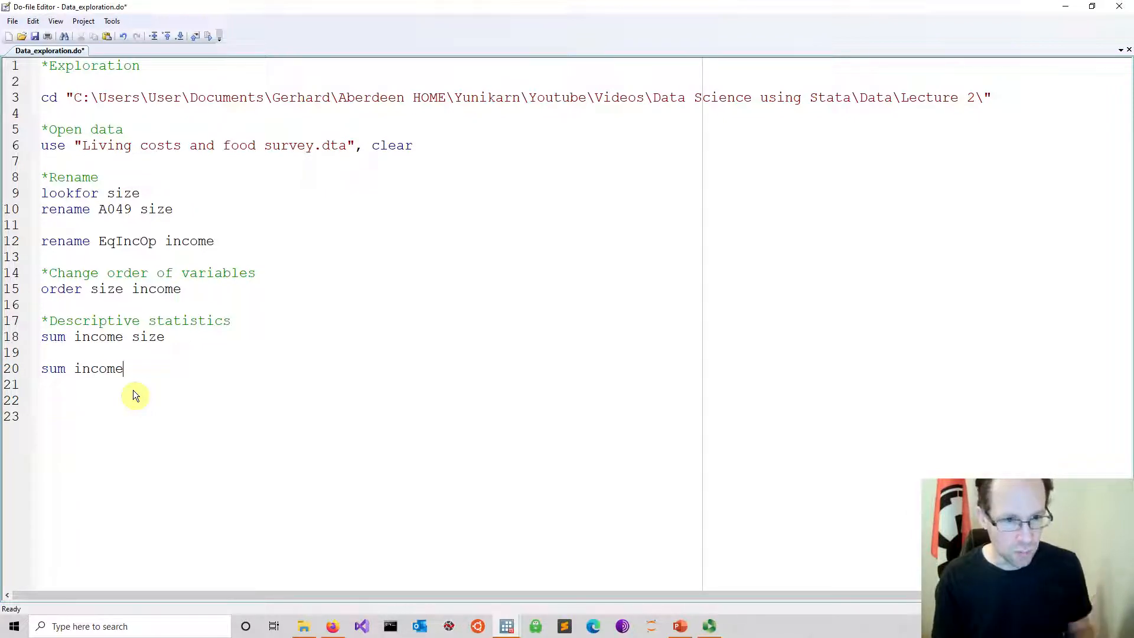
pyautogui.write(', detail')
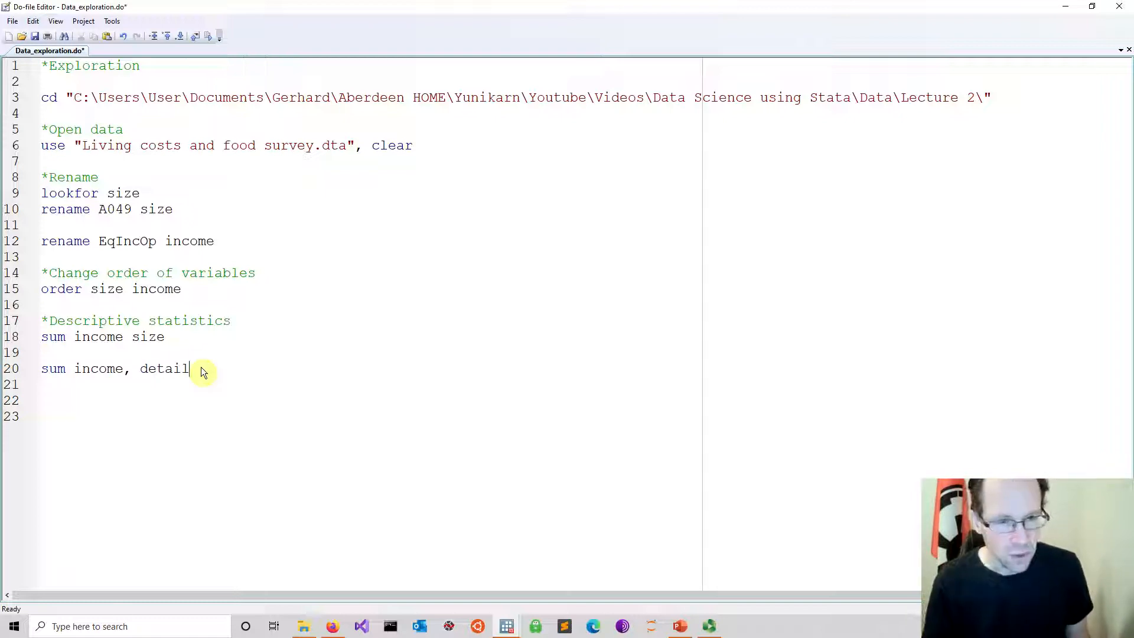
# - Save the do-file, run only the sum income, detail line, and show its output in the main Stata window
pyautogui.moveTo(200, 366); pyautogui.dragTo(37, 371)
pyautogui.click(36, 38)
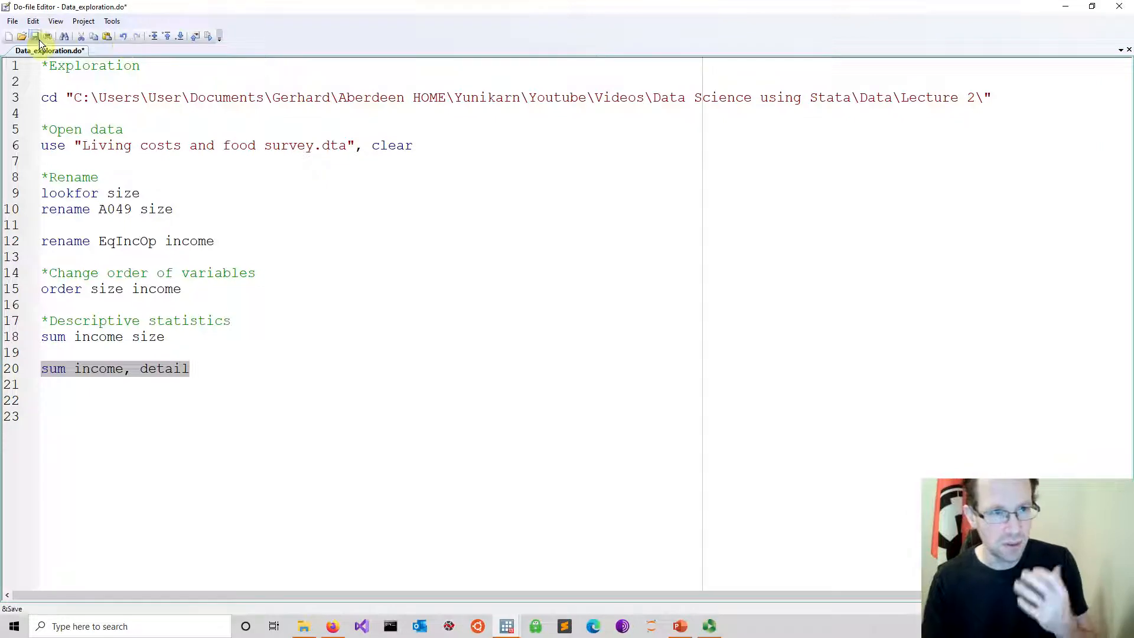
pyautogui.click(208, 43)
pyautogui.moveTo(506, 624)
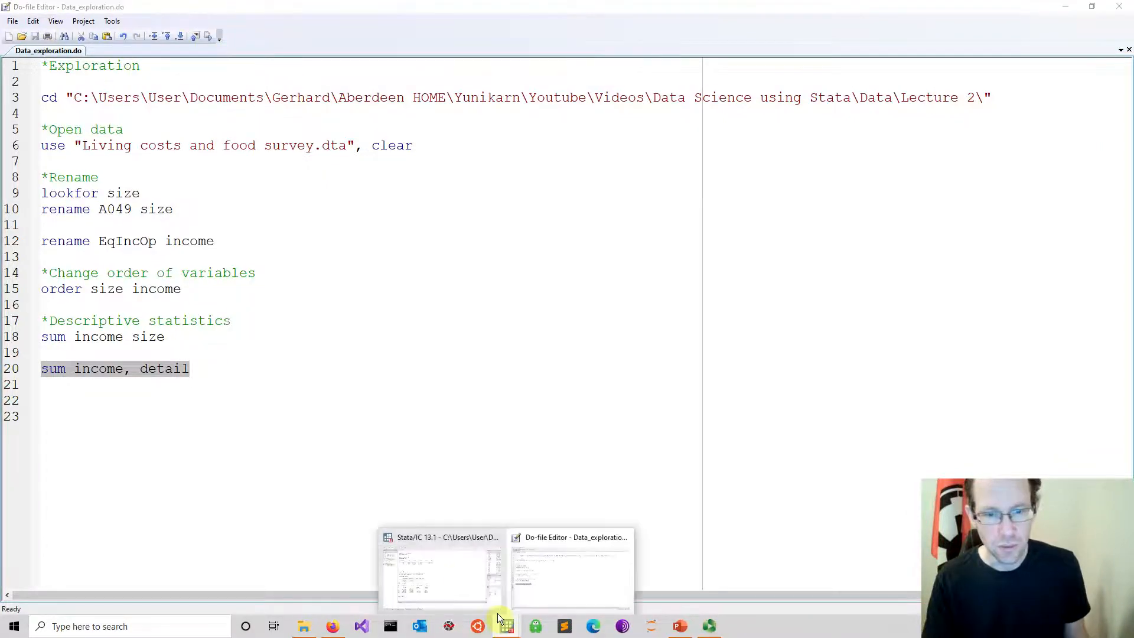
pyautogui.click(449, 570)
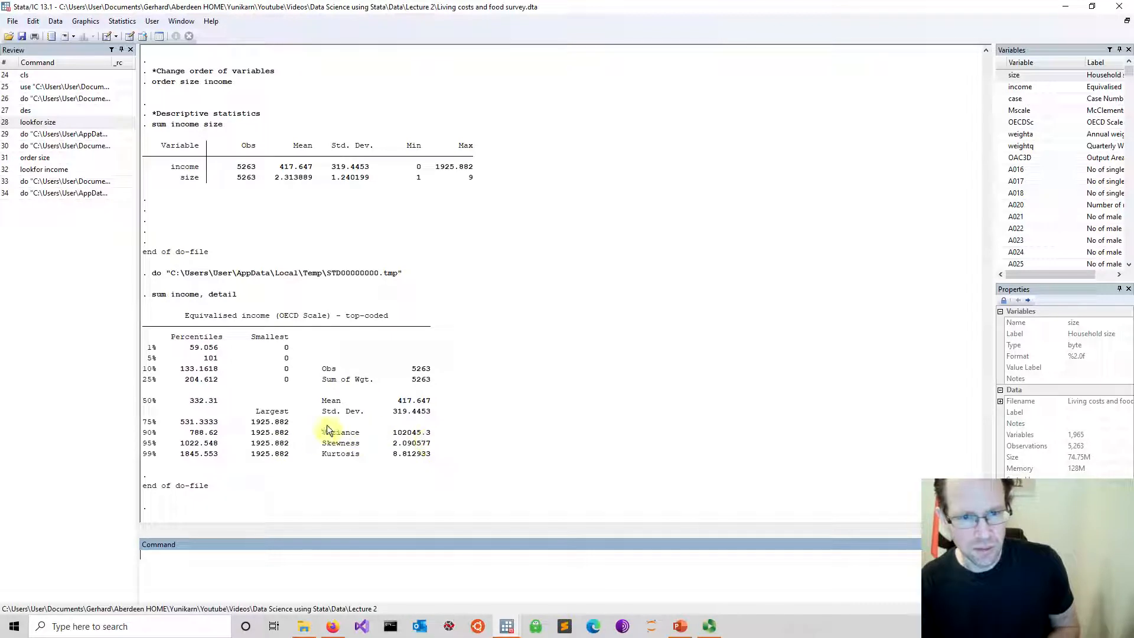
# - Examine the variance, standard deviation, skewness and kurtosis in the detailed income summary, highlighting each in turn
pyautogui.moveTo(325, 437); pyautogui.dragTo(435, 438)
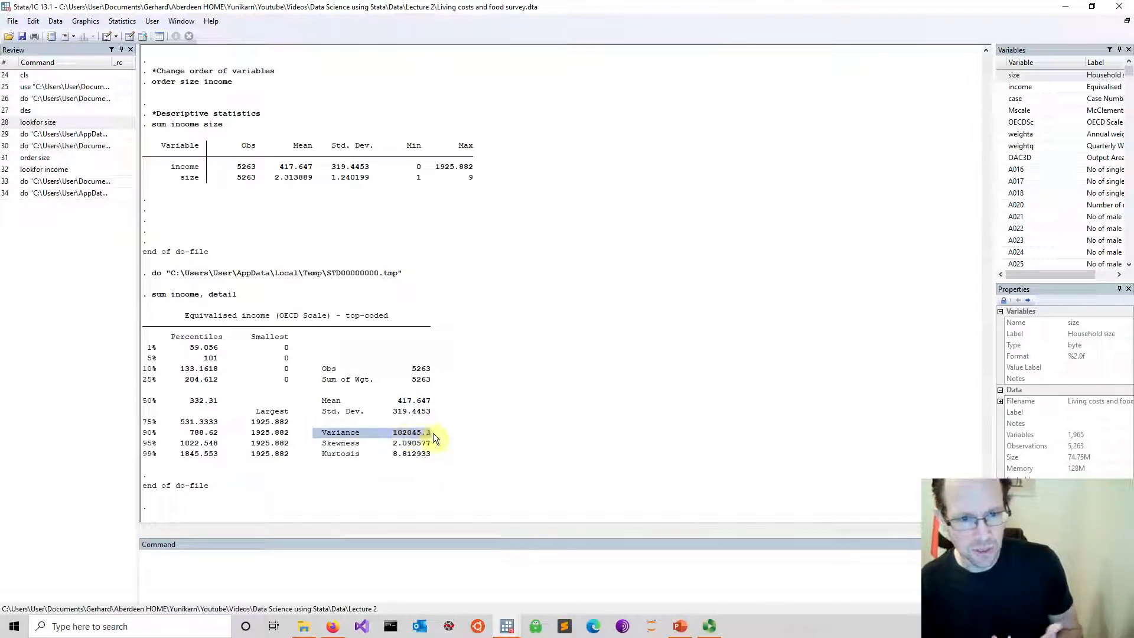
pyautogui.moveTo(315, 412); pyautogui.dragTo(424, 416)
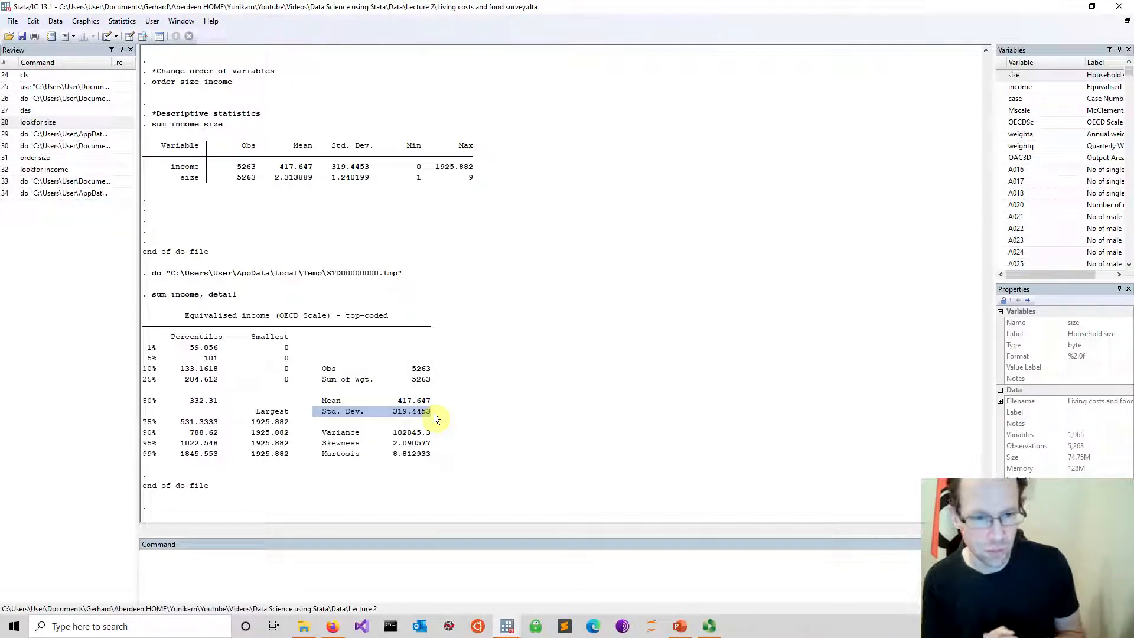
pyautogui.moveTo(311, 443); pyautogui.dragTo(445, 444)
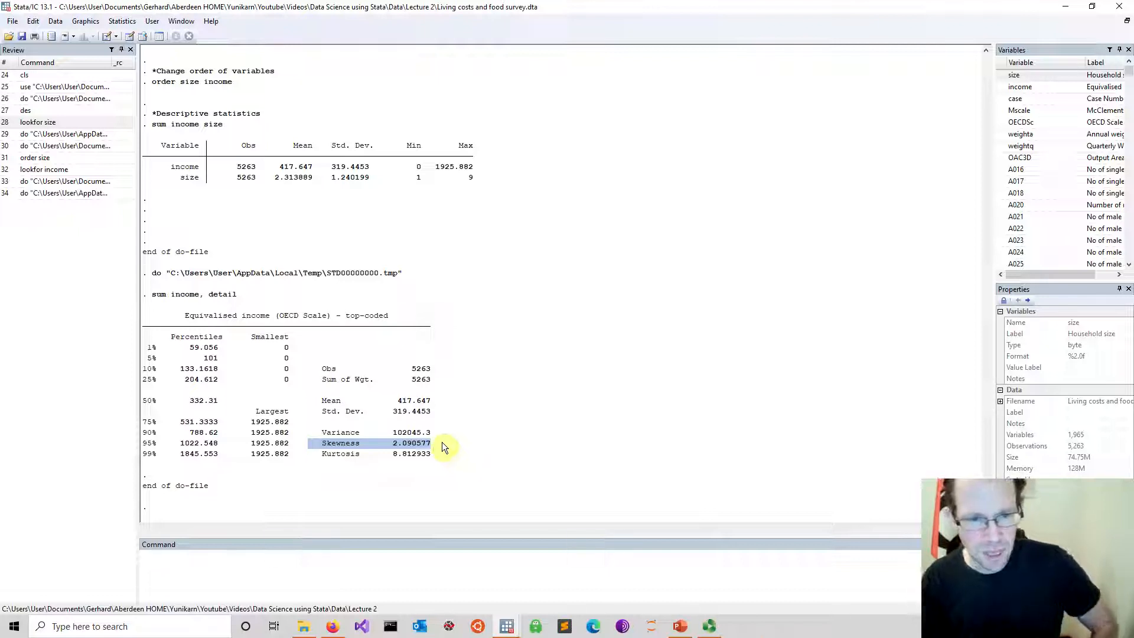
pyautogui.moveTo(317, 452); pyautogui.dragTo(443, 464)
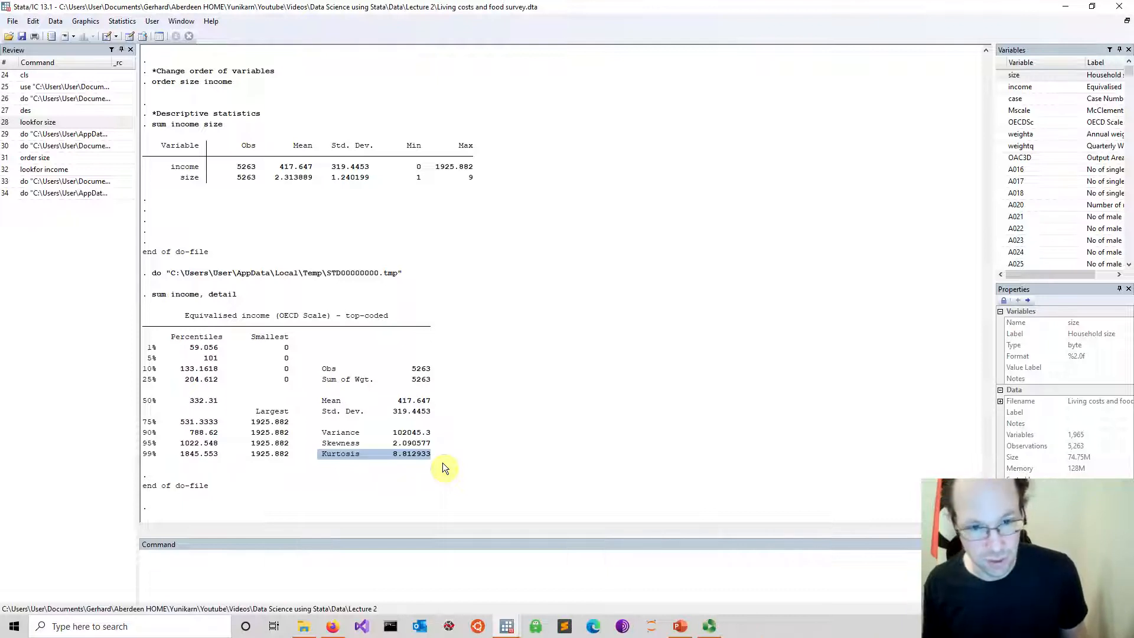
pyautogui.click(316, 570)
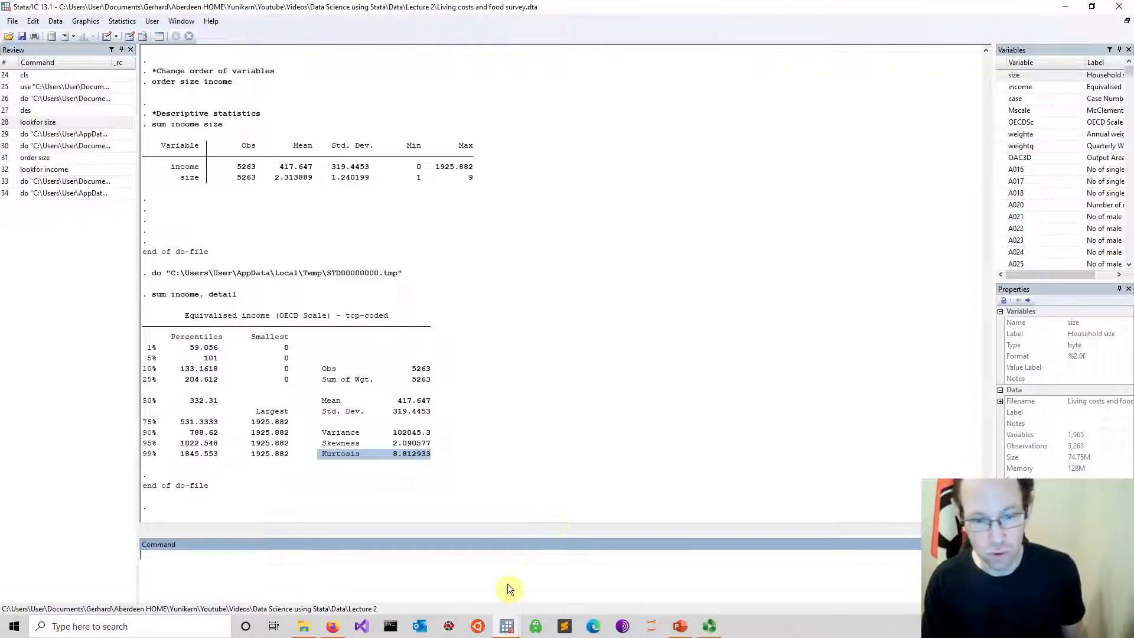
# - Return to the do-file and add the comment *Distribution below the sum income, detail command, leaving one blank line between them
pyautogui.moveTo(507, 625)
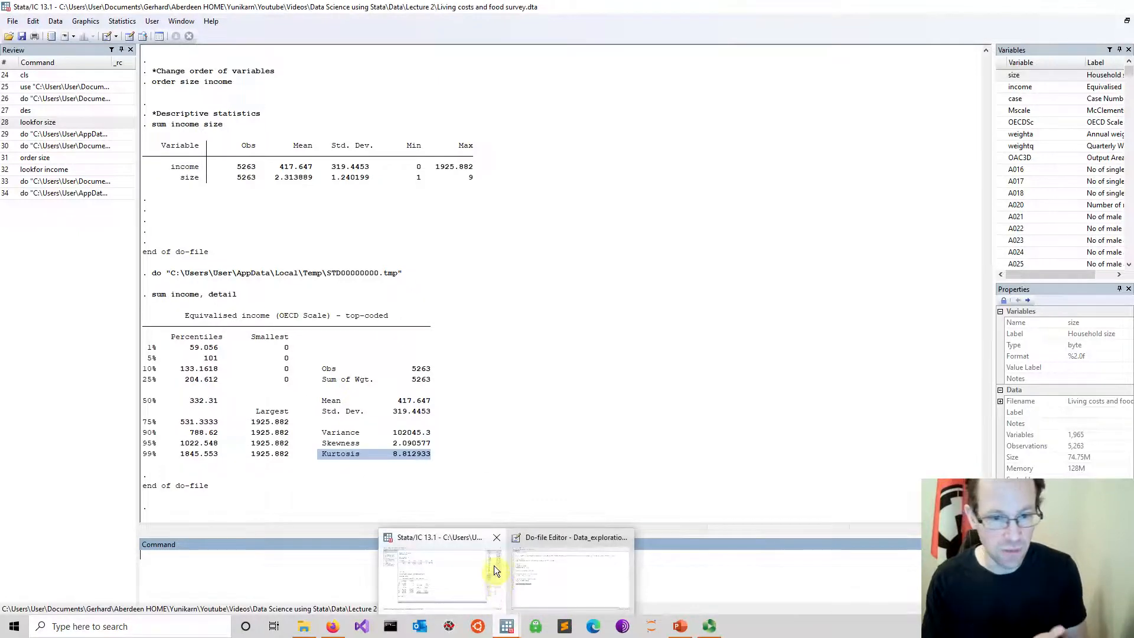
pyautogui.click(551, 565)
pyautogui.click(219, 370)
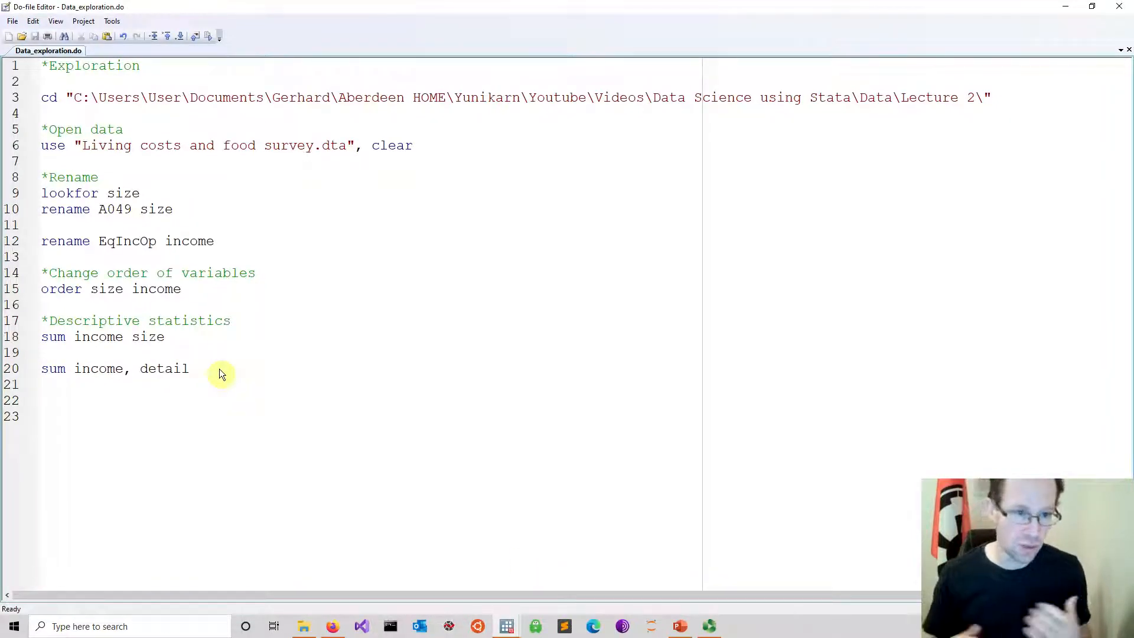
pyautogui.press('Return')
pyautogui.press('Return')
pyautogui.write('*')
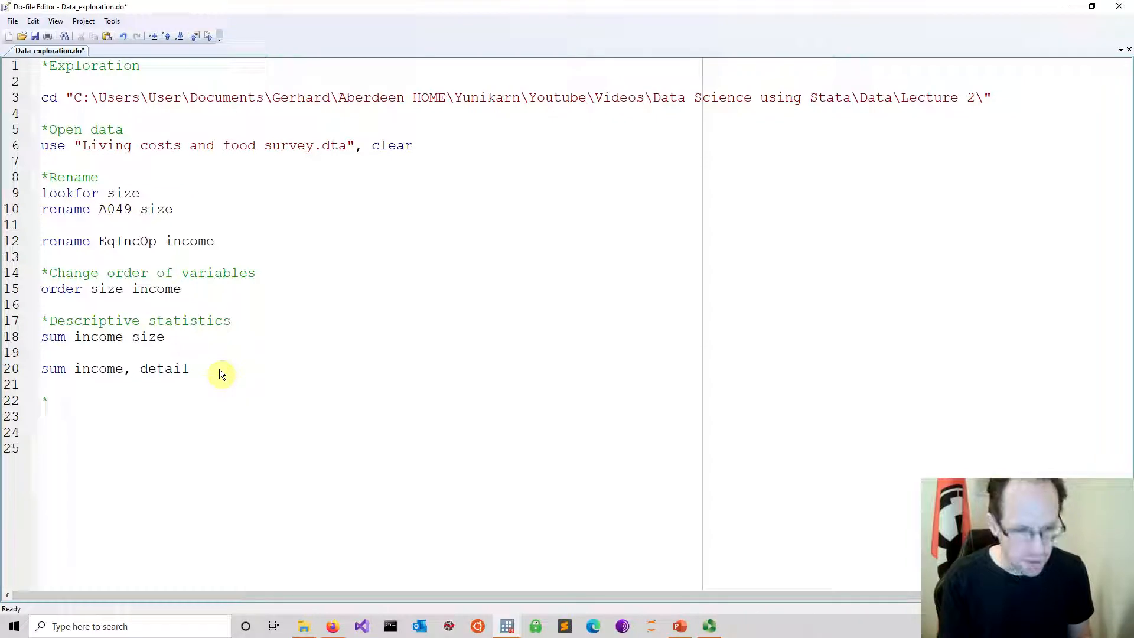
pyautogui.write('Di')
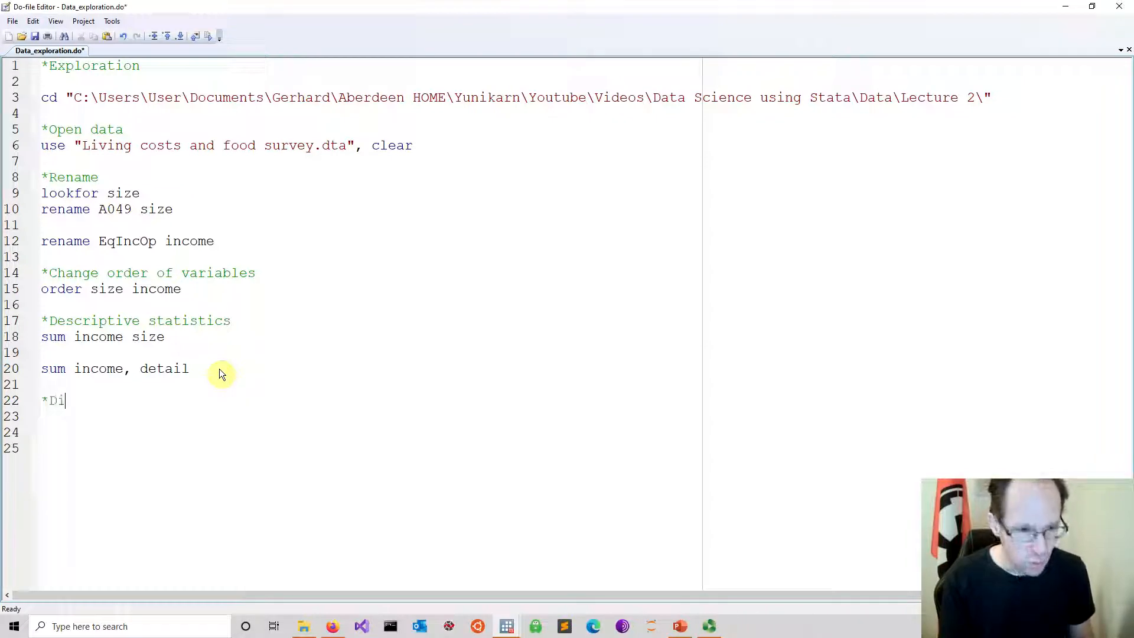
pyautogui.write('stribution')
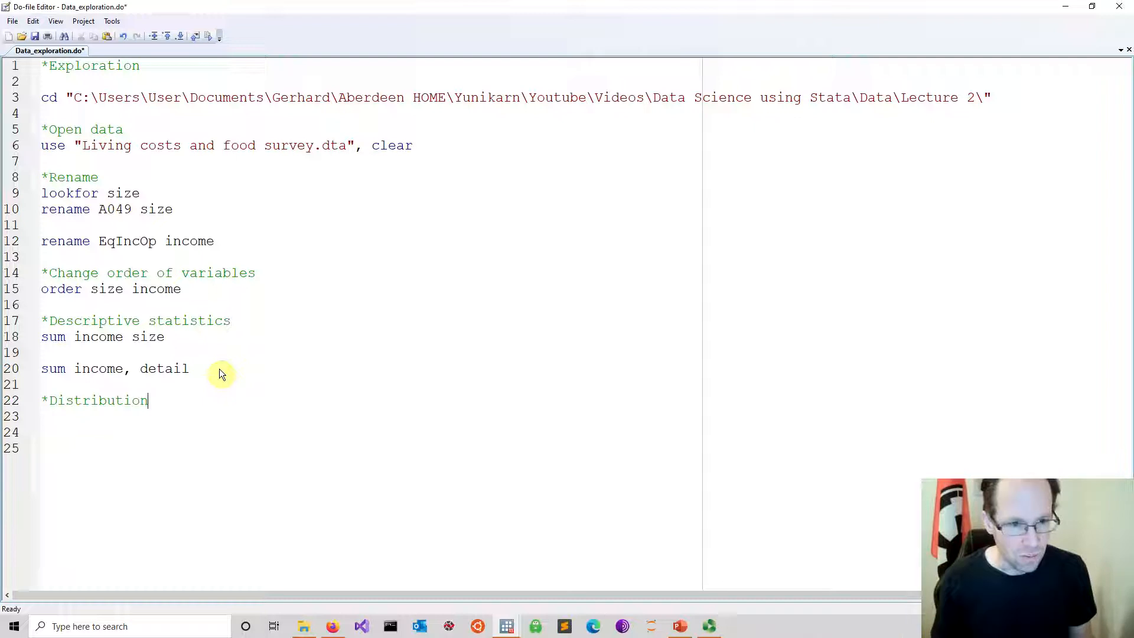
pyautogui.press('Return')
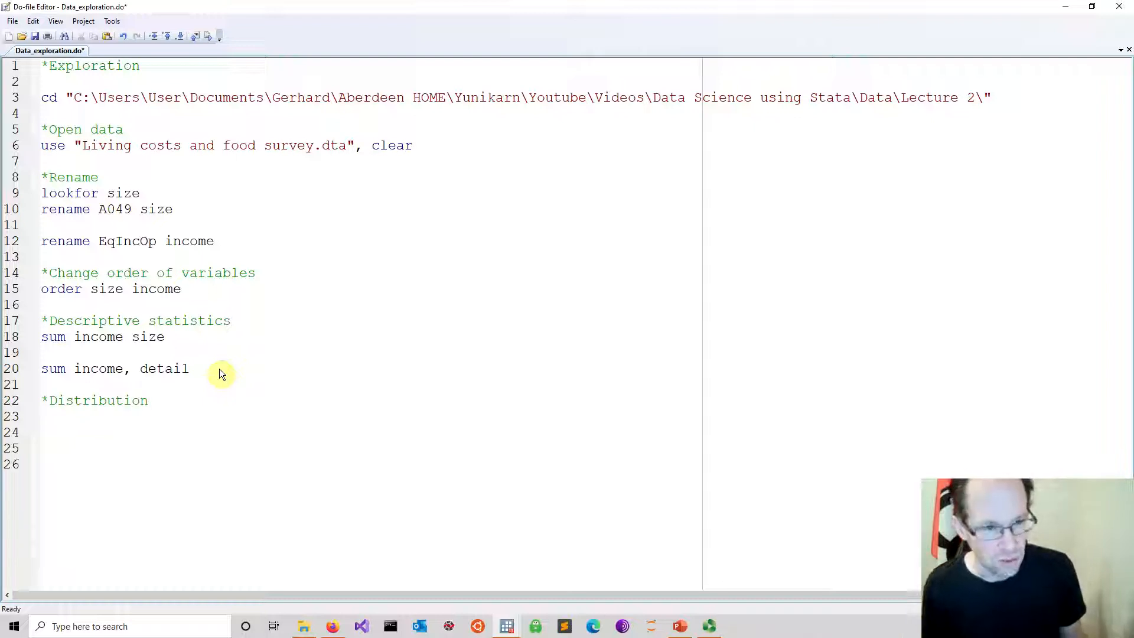
# - Add the command histogram income under the *Distribution comment
pyautogui.write('histo')
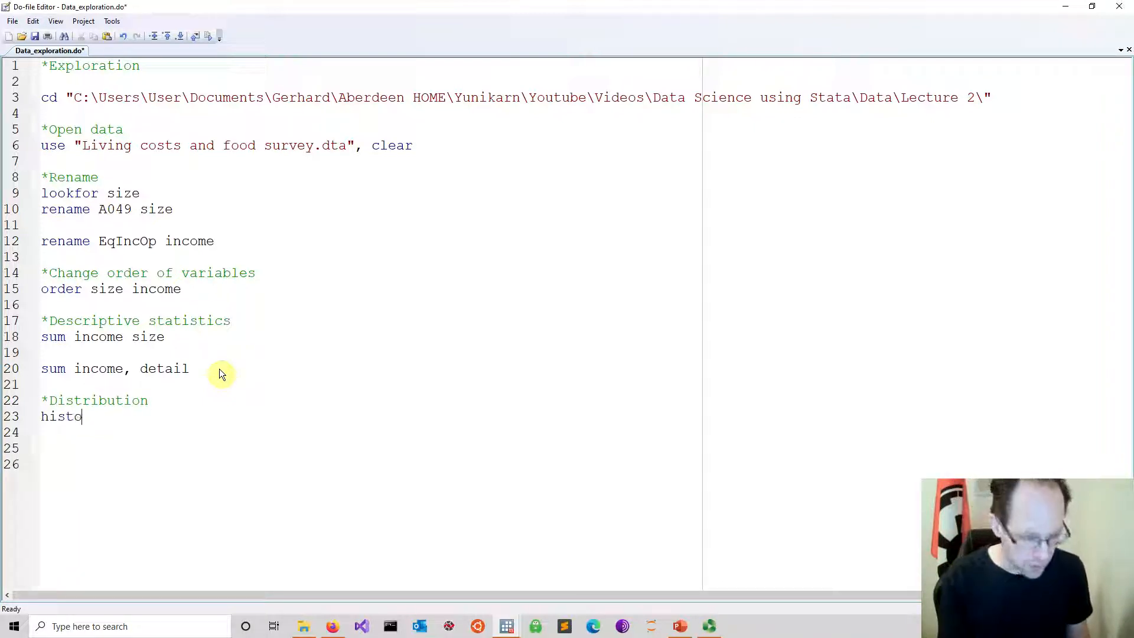
pyautogui.write('gra')
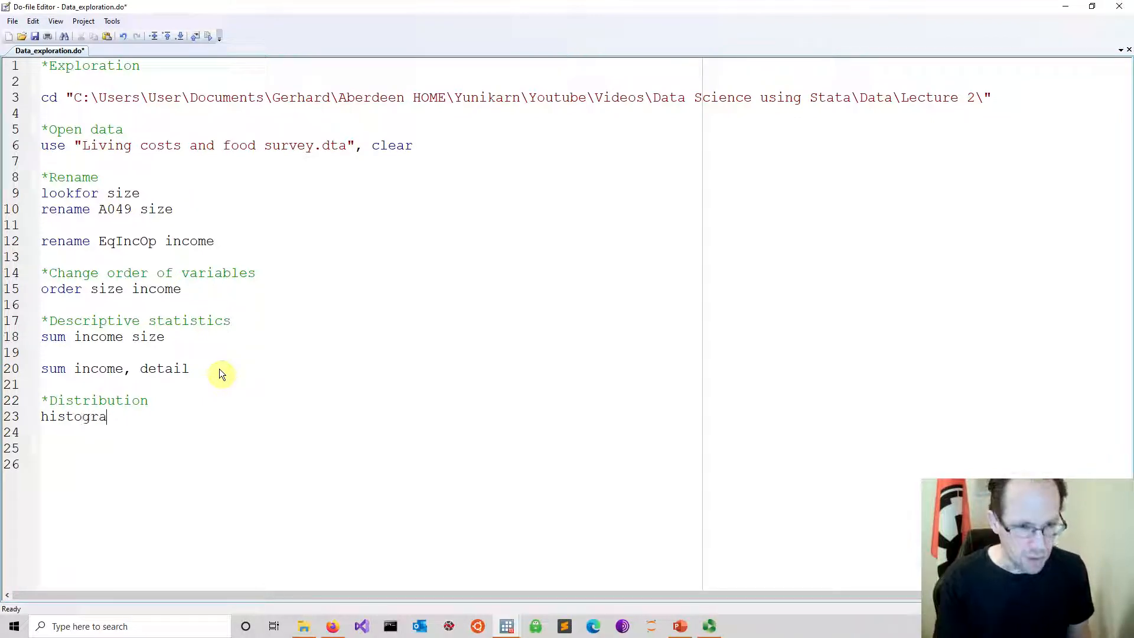
pyautogui.write('m income')
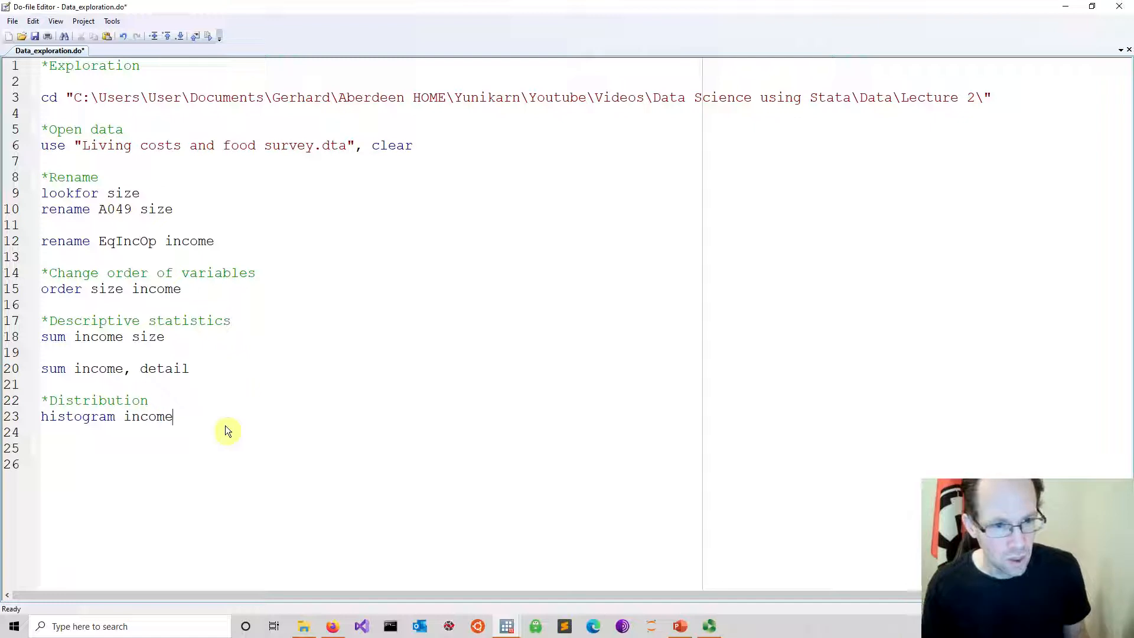
# - Run only the *Distribution comment and histogram income lines, view the income histogram, and close the graph
pyautogui.moveTo(225, 425); pyautogui.dragTo(17, 402)
pyautogui.click(210, 38)
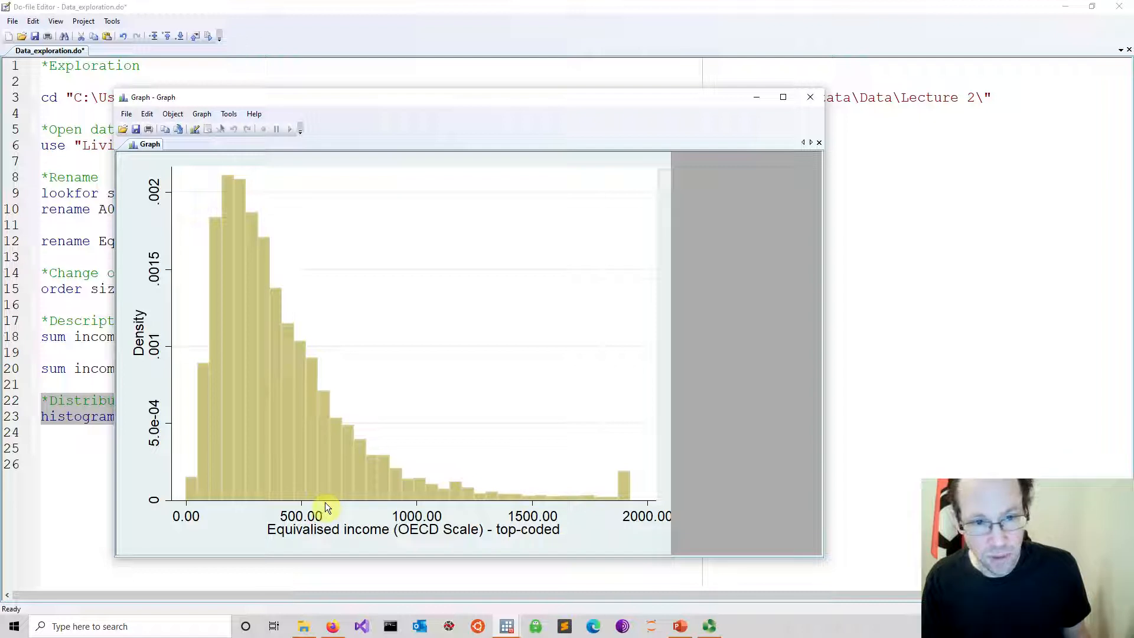
pyautogui.click(810, 97)
# - Add the command kdensity income below histogram income, leaving one blank line between them
pyautogui.click(263, 419)
pyautogui.press('Return')
pyautogui.press('Return')
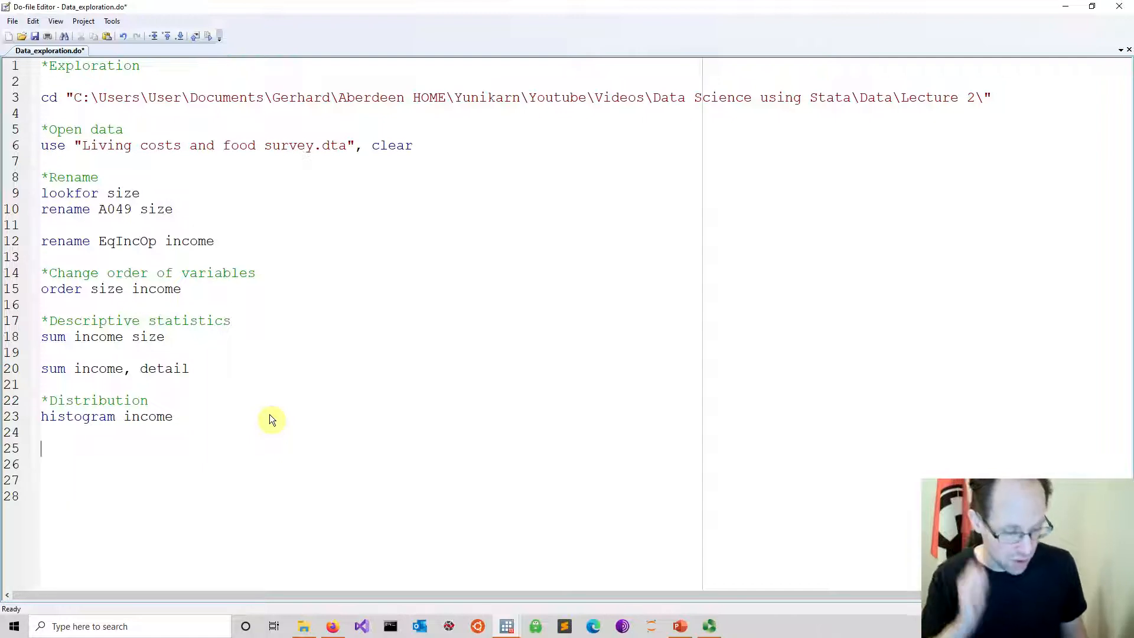
pyautogui.write('k')
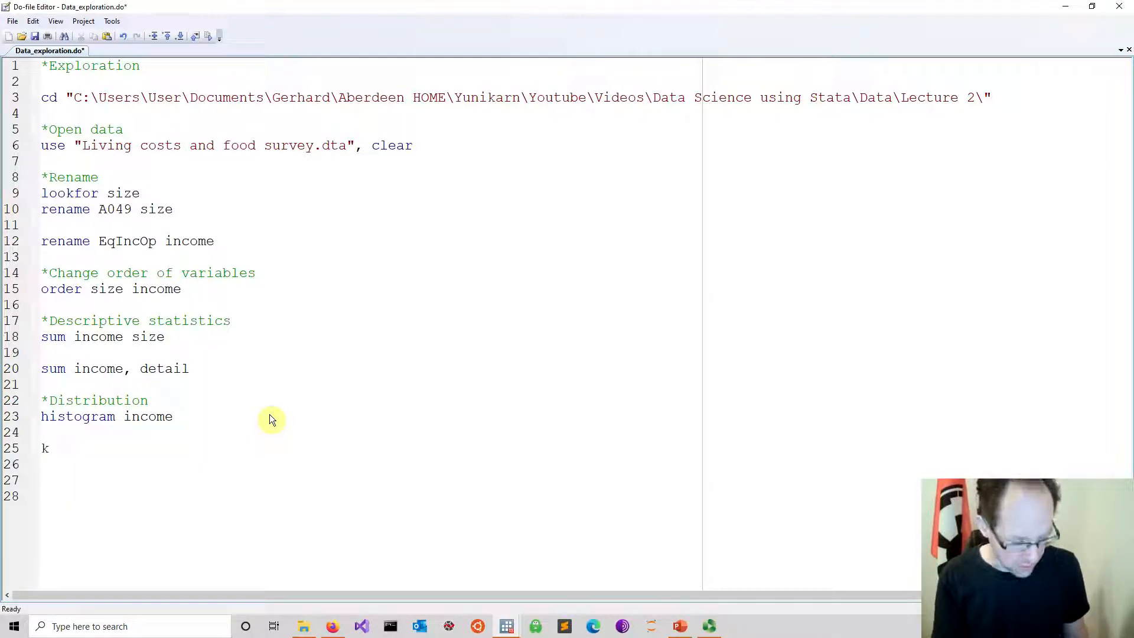
pyautogui.write('densi')
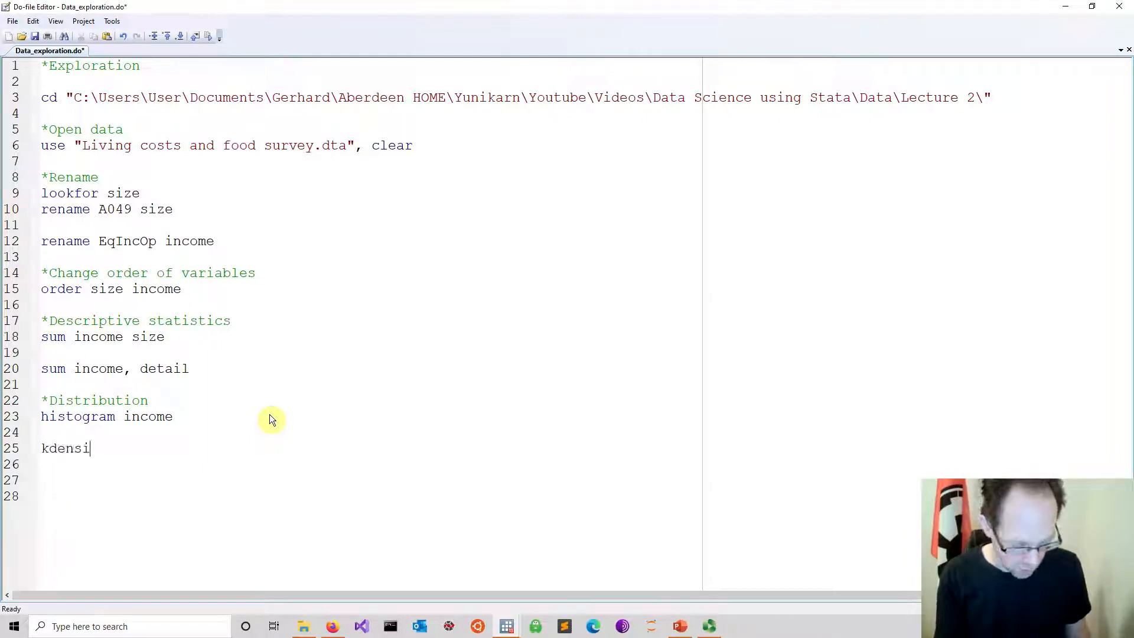
pyautogui.write('ty income')
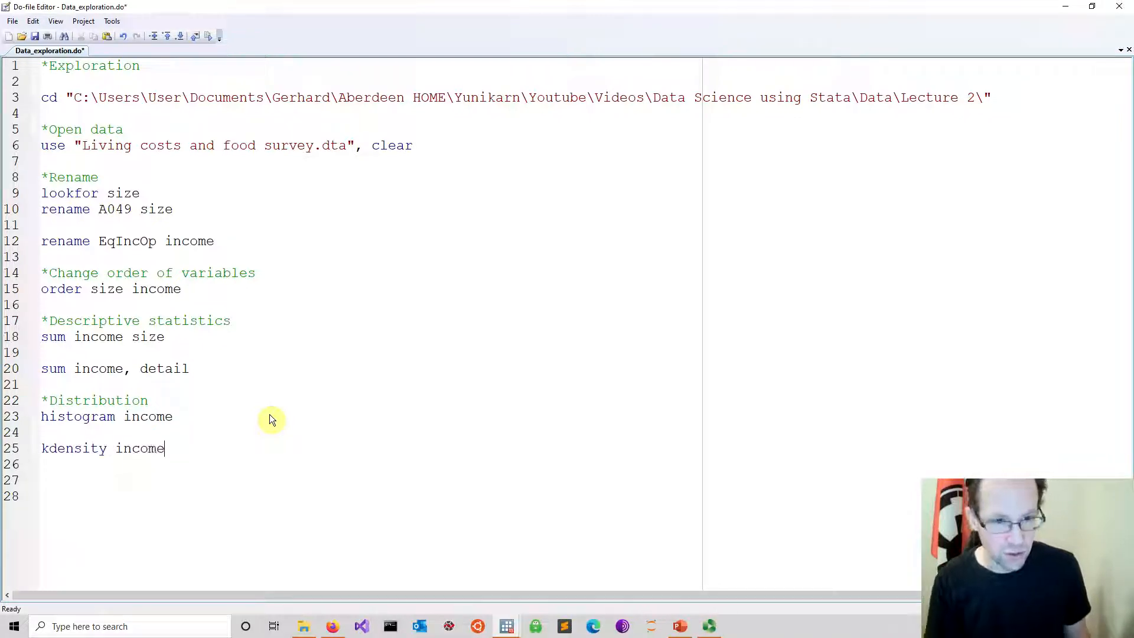
# - Run only the kdensity income line, view the kernel density graph, and close it
pyautogui.moveTo(177, 450); pyautogui.dragTo(8, 452)
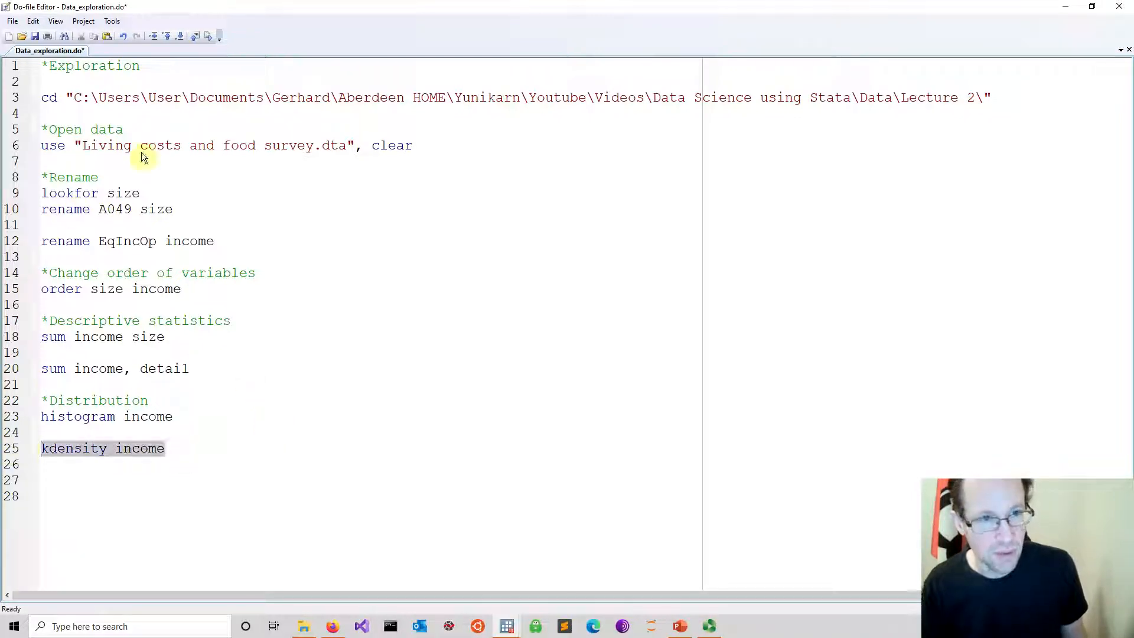
pyautogui.click(208, 36)
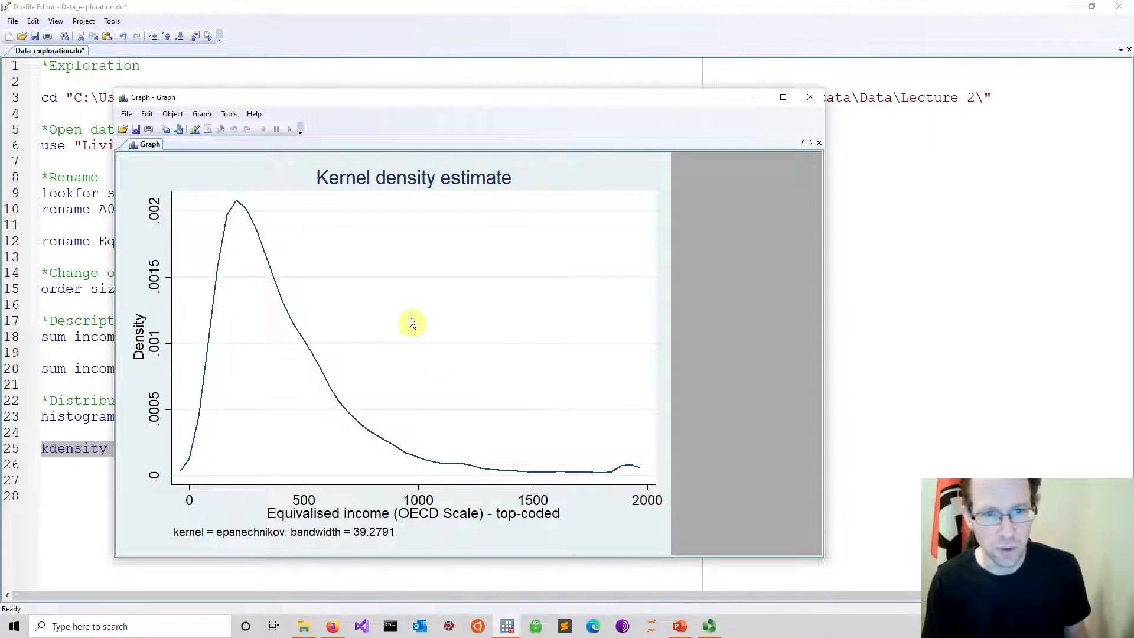
pyautogui.click(809, 95)
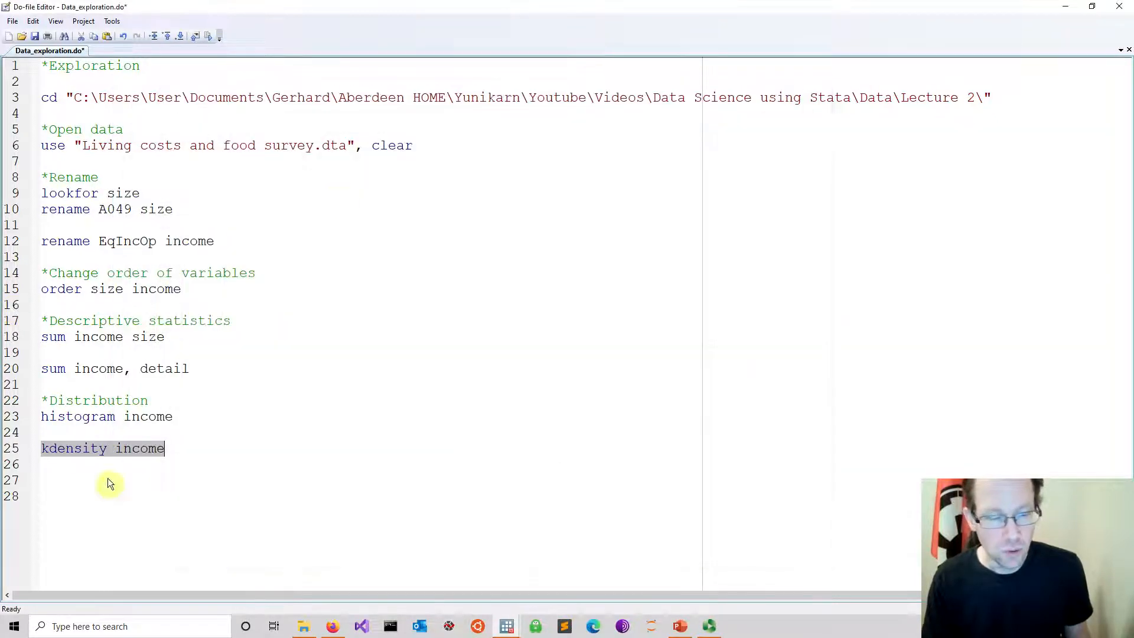
# - Add the normal option to the kdensity income command and run that line to view the graph, closing it when done
pyautogui.click(167, 449)
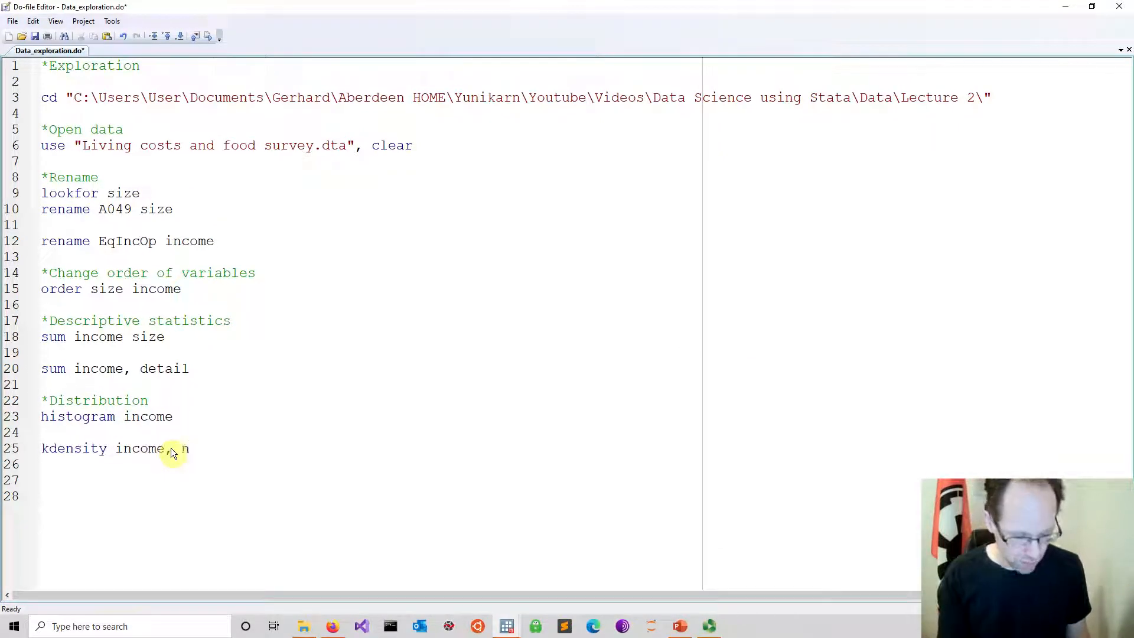
pyautogui.write(', normal')
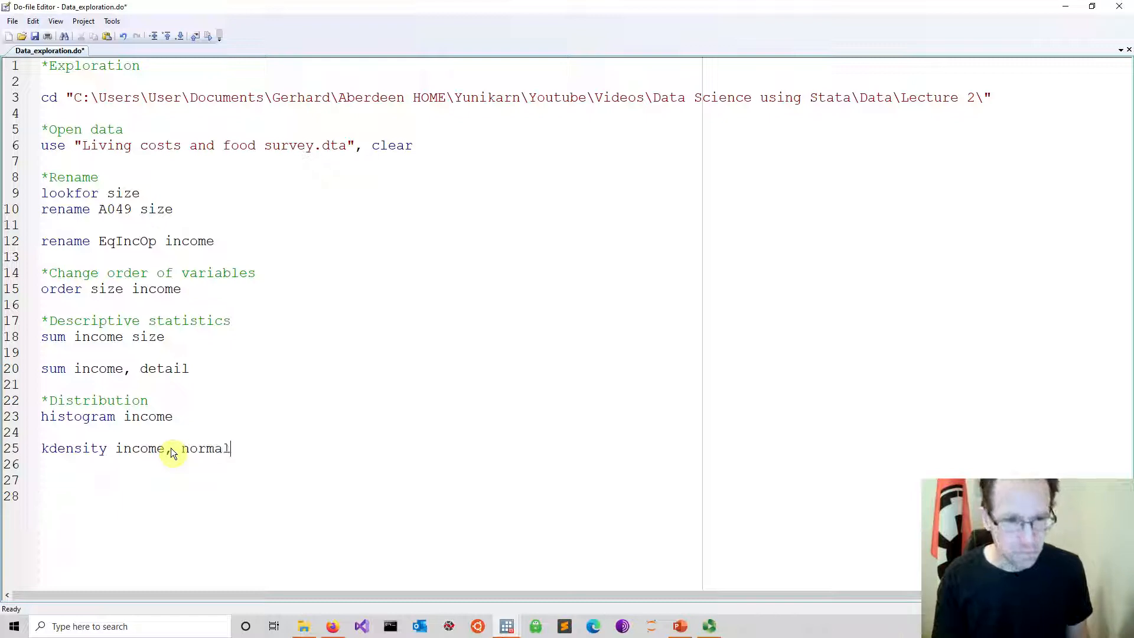
pyautogui.moveTo(230, 449); pyautogui.dragTo(40, 448)
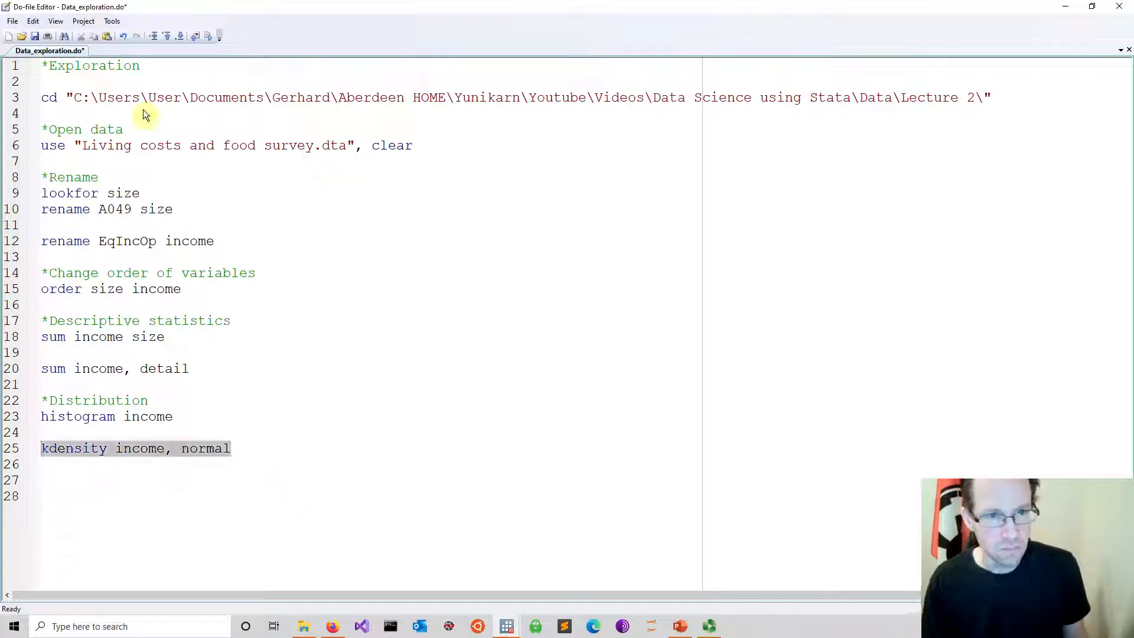
pyautogui.click(213, 38)
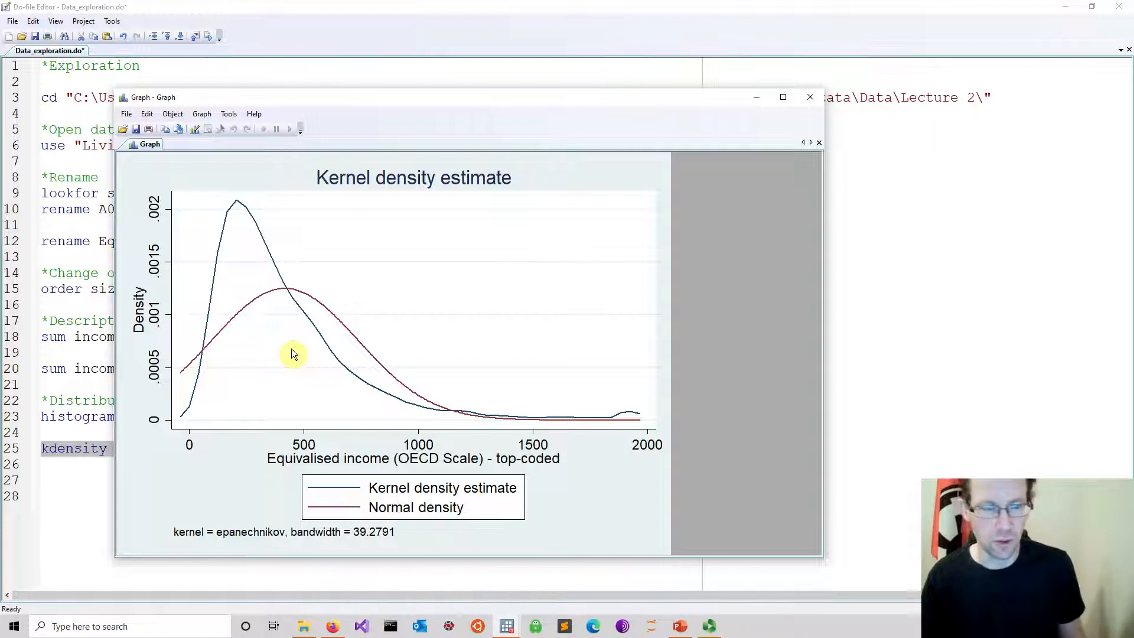
pyautogui.click(808, 98)
# - Save the do-file, and add the comment *Groups / types below the kdensity command with one blank line between them
pyautogui.click(35, 36)
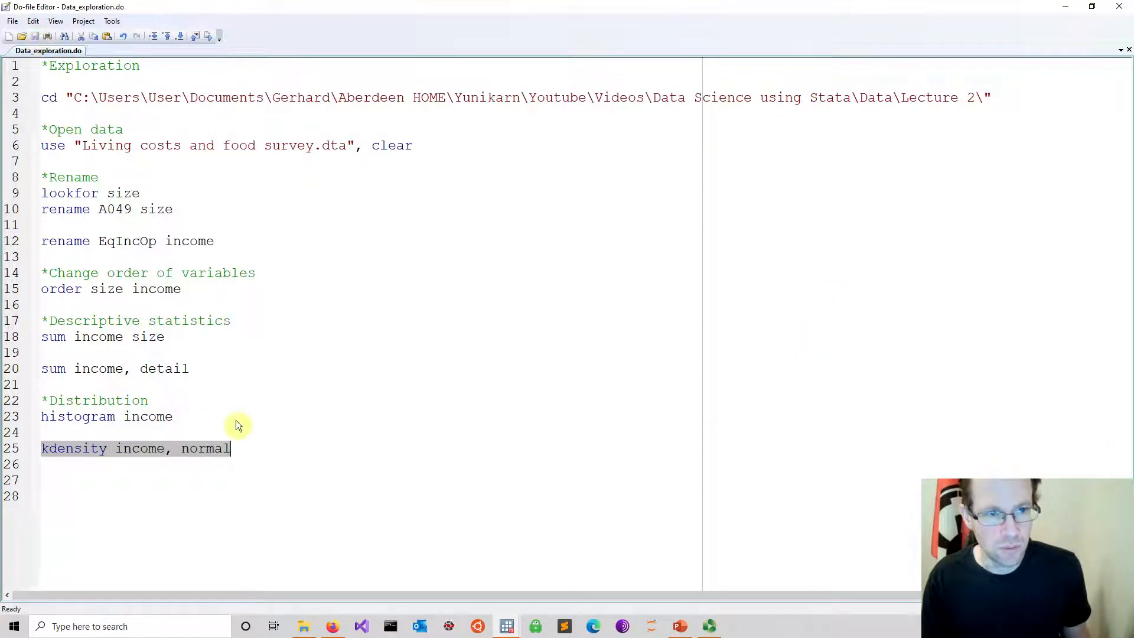
pyautogui.click(256, 452)
pyautogui.press('Return')
pyautogui.press('Return')
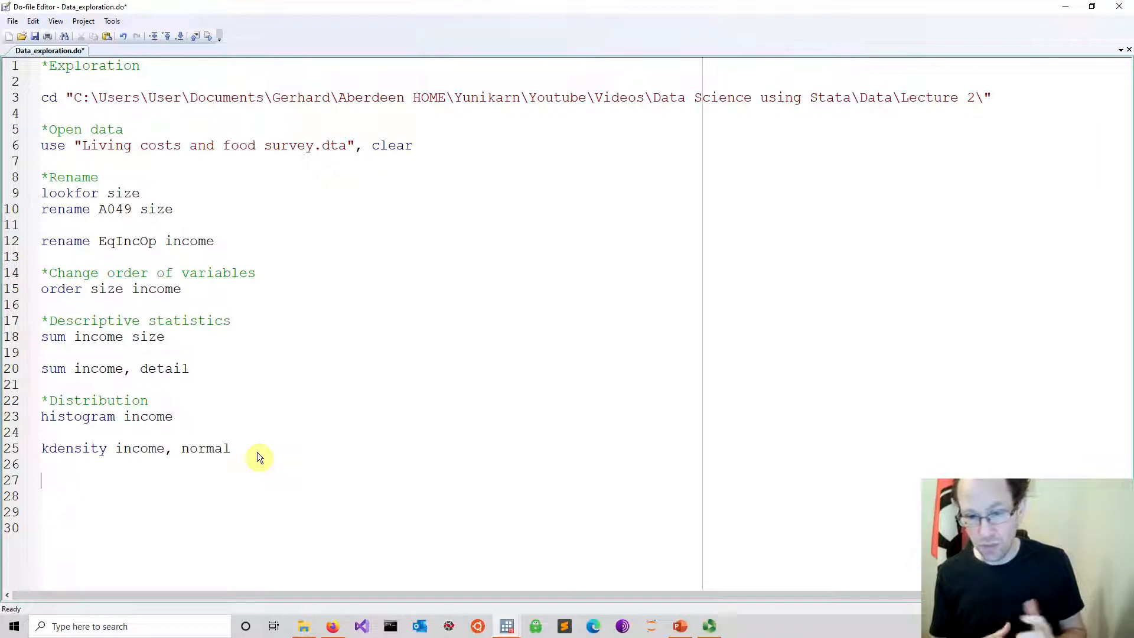
pyautogui.write('*')
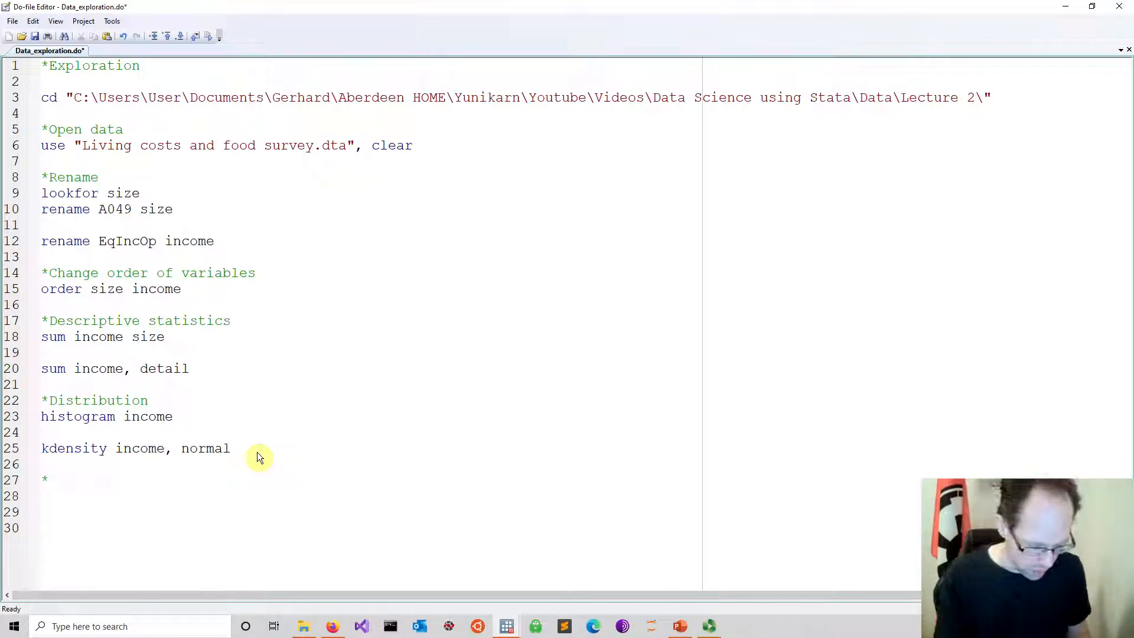
pyautogui.write('Grou')
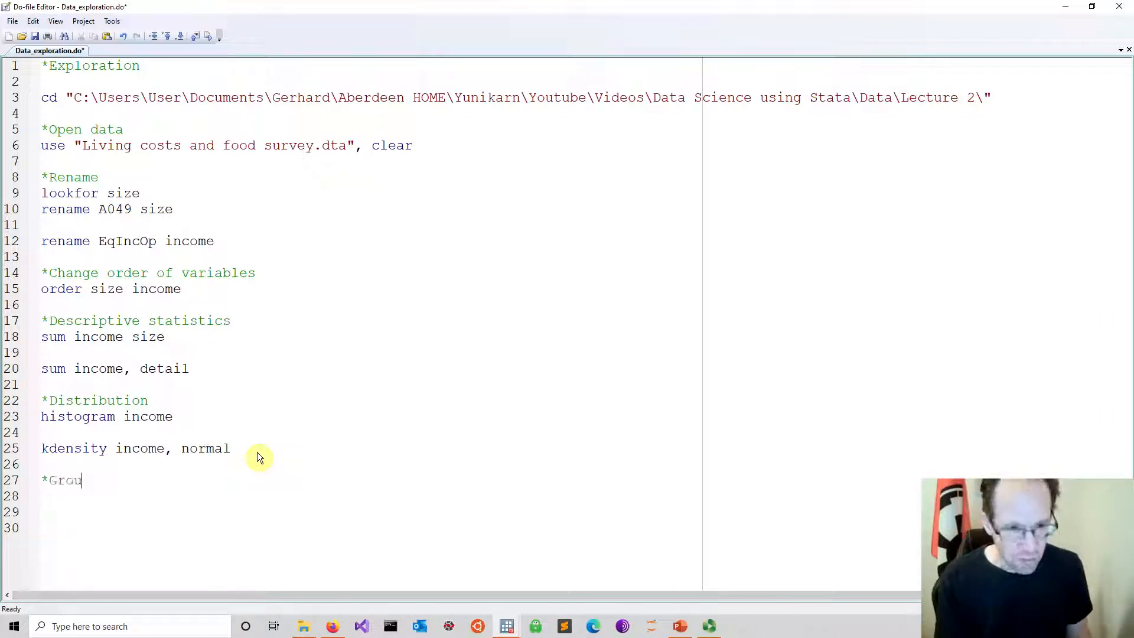
pyautogui.write('ps / types')
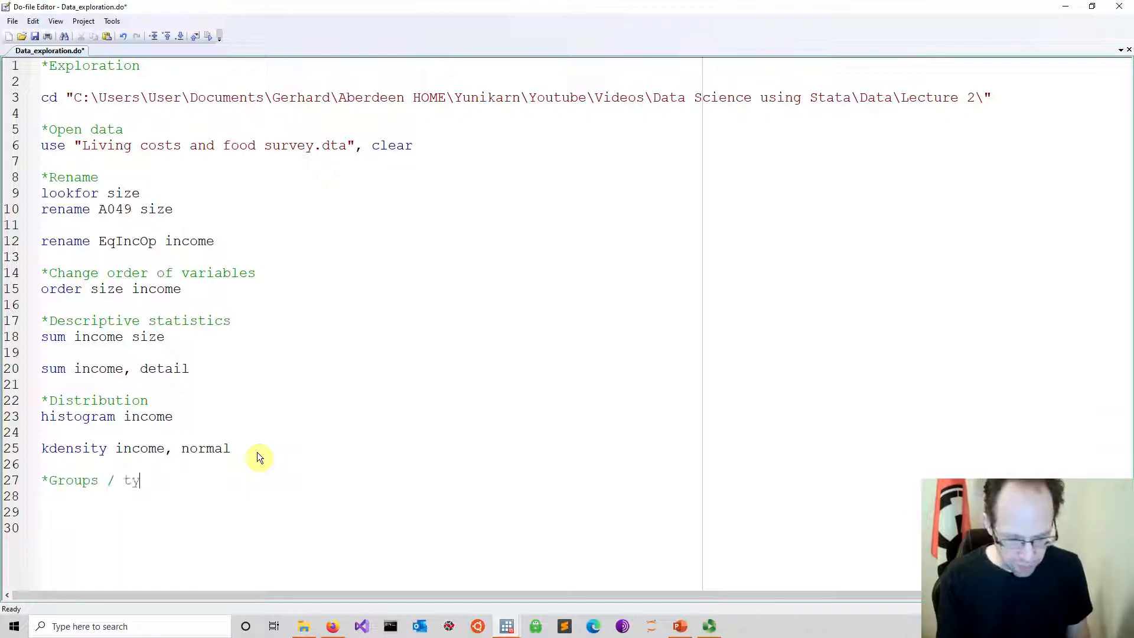
pyautogui.press('Return')
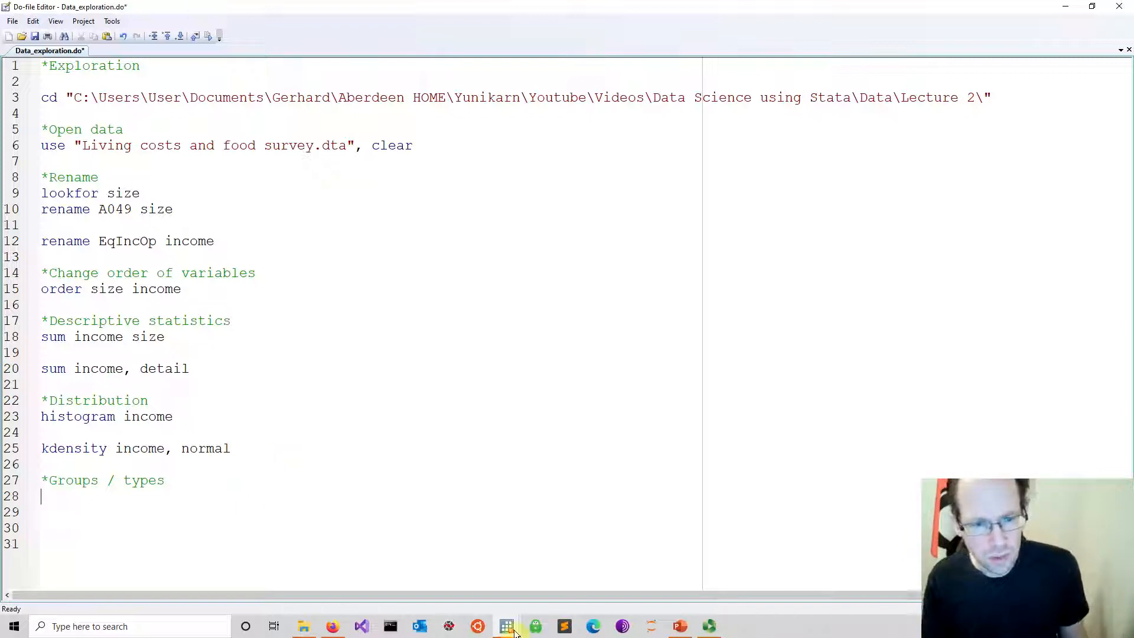
# - Search the dataset's variables for age with the lookfor command in the main Stata window
pyautogui.moveTo(514, 631)
pyautogui.click(452, 587)
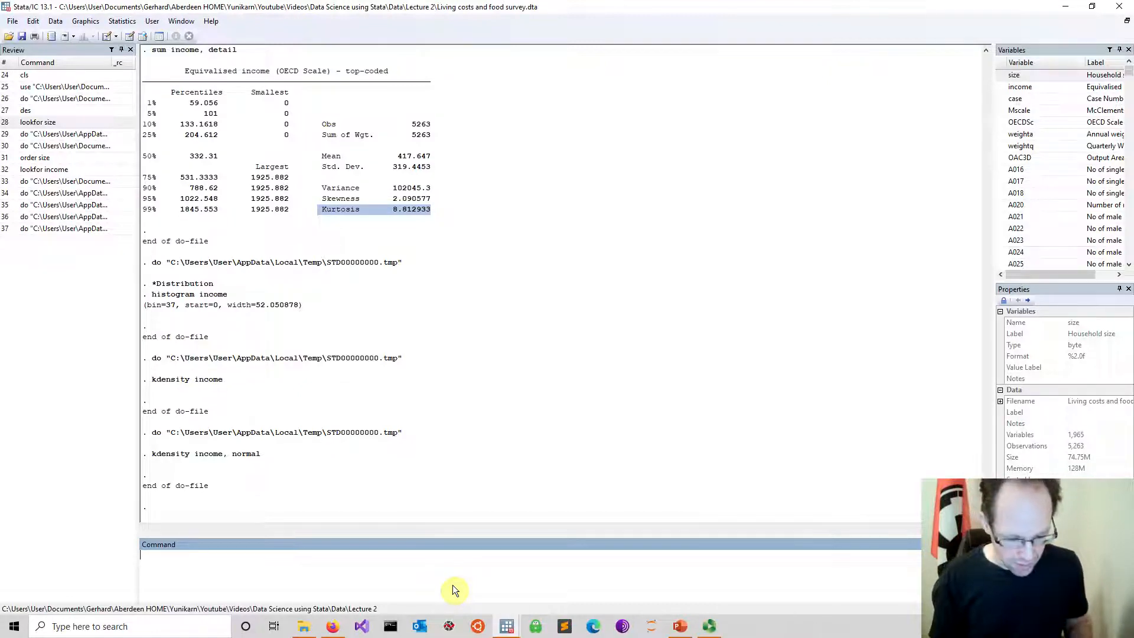
pyautogui.write('lookfor')
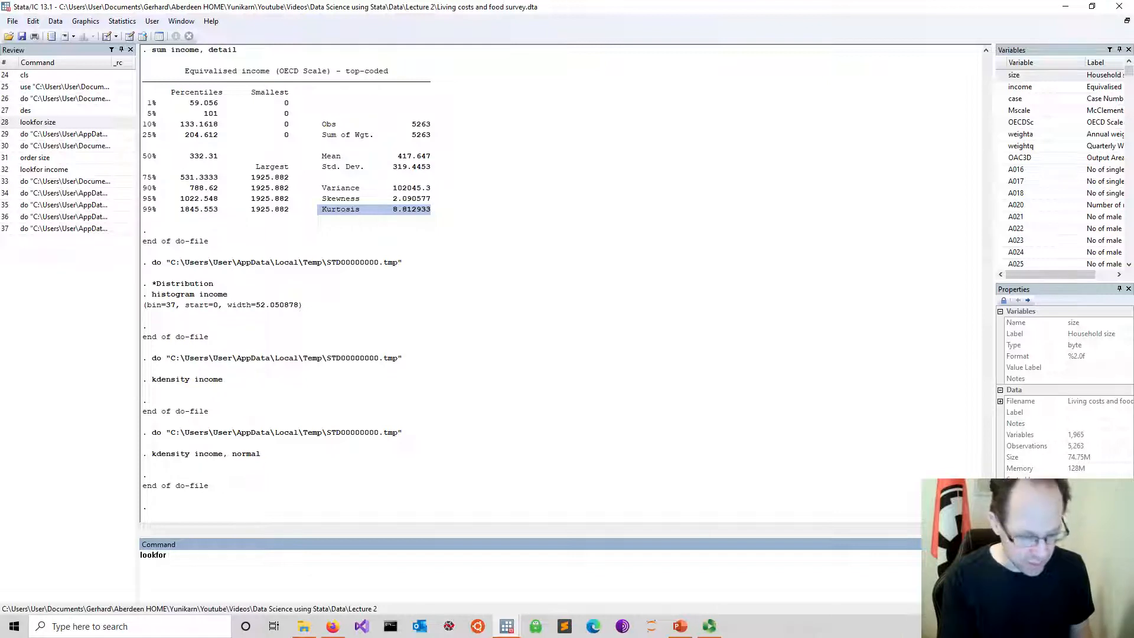
pyautogui.write(' age')
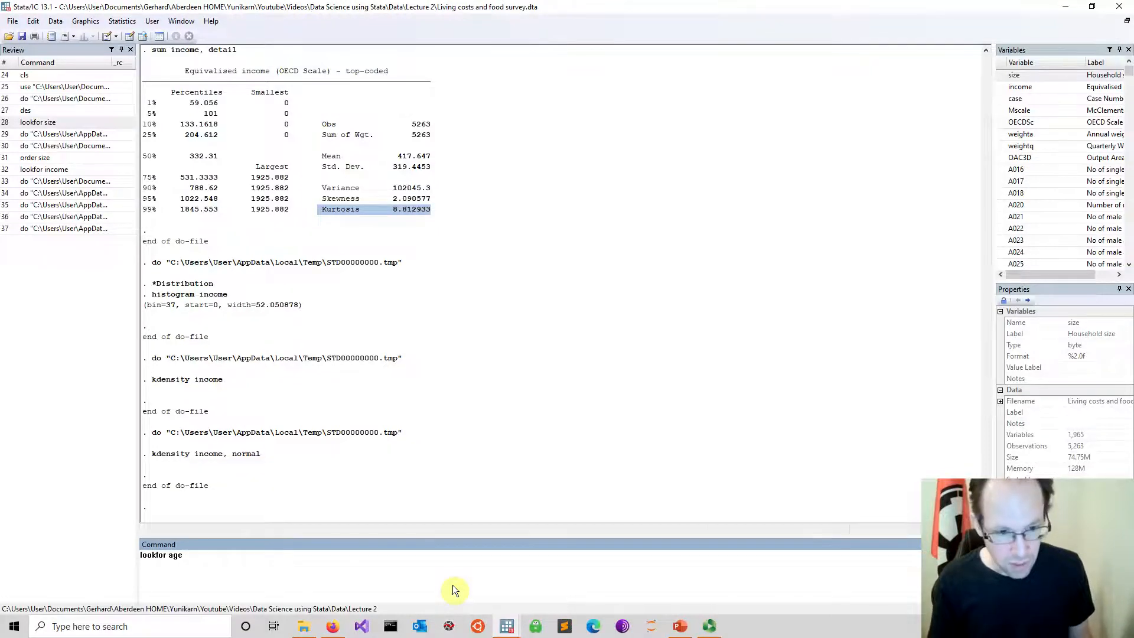
pyautogui.press('Return')
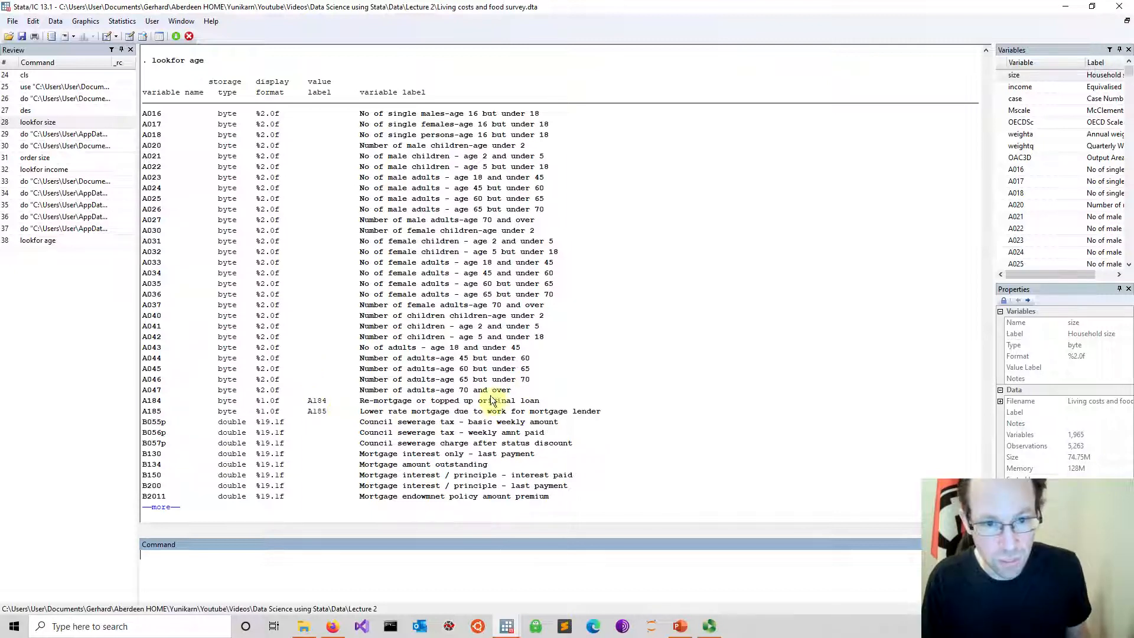
# - Highlight variable A047, the number of adults aged 70 and over, in the results and stop the remaining output
pyautogui.moveTo(143, 390); pyautogui.dragTo(529, 396)
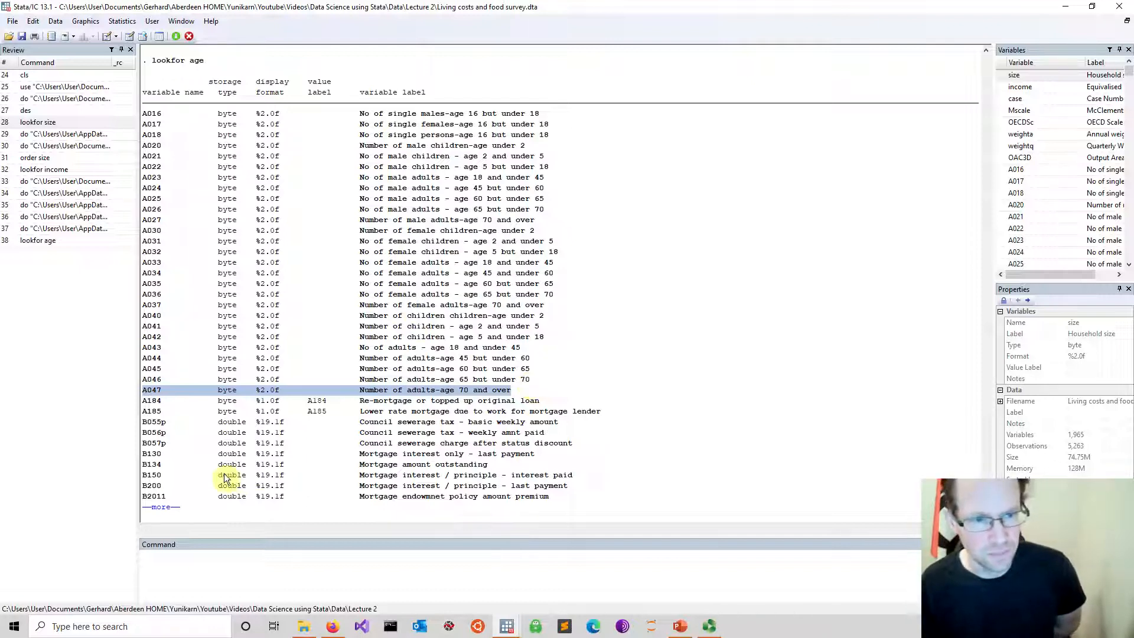
pyautogui.moveTo(144, 391); pyautogui.dragTo(167, 390)
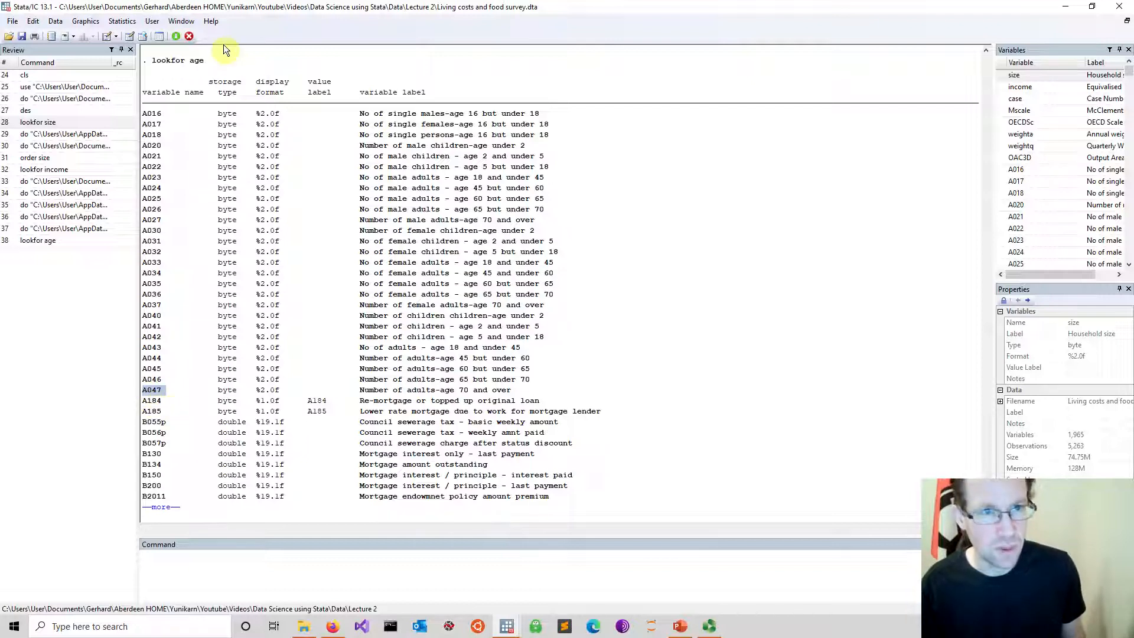
pyautogui.click(190, 36)
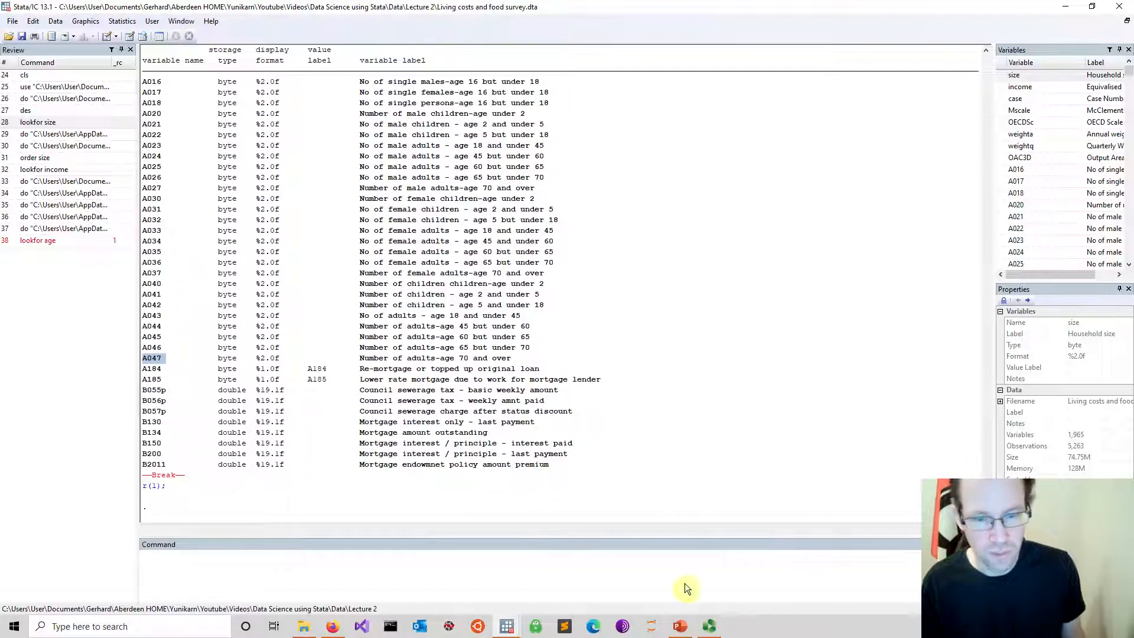
# - Return to the do-file and add the command rename A047 older under the *Groups / types comment, with single spaces throughout
pyautogui.moveTo(507, 623)
pyautogui.click(555, 569)
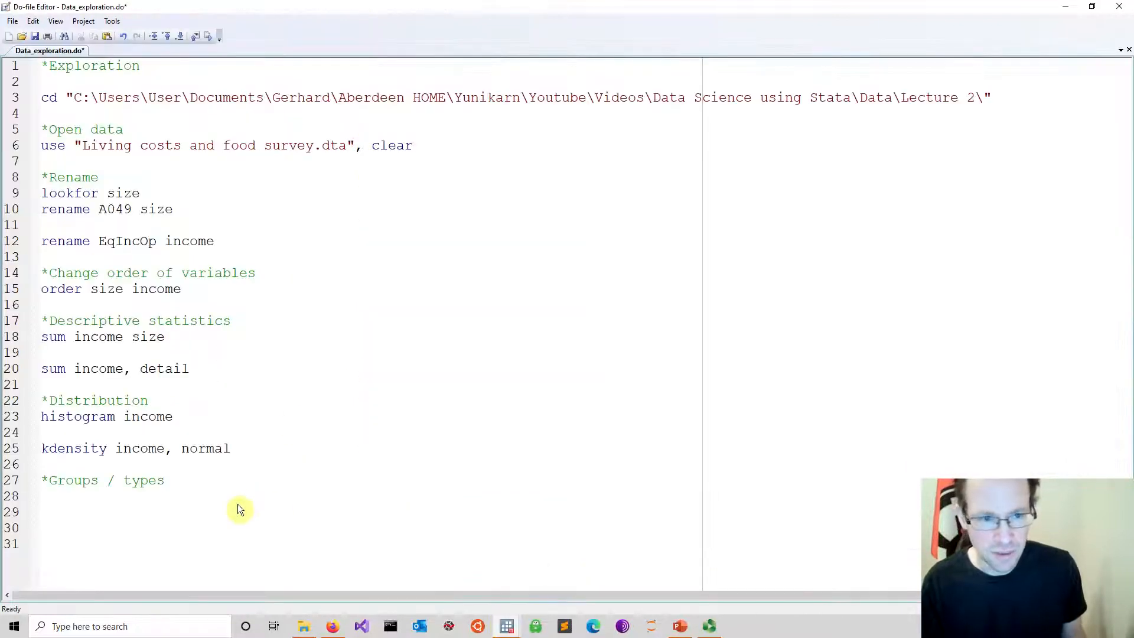
pyautogui.write('renam')
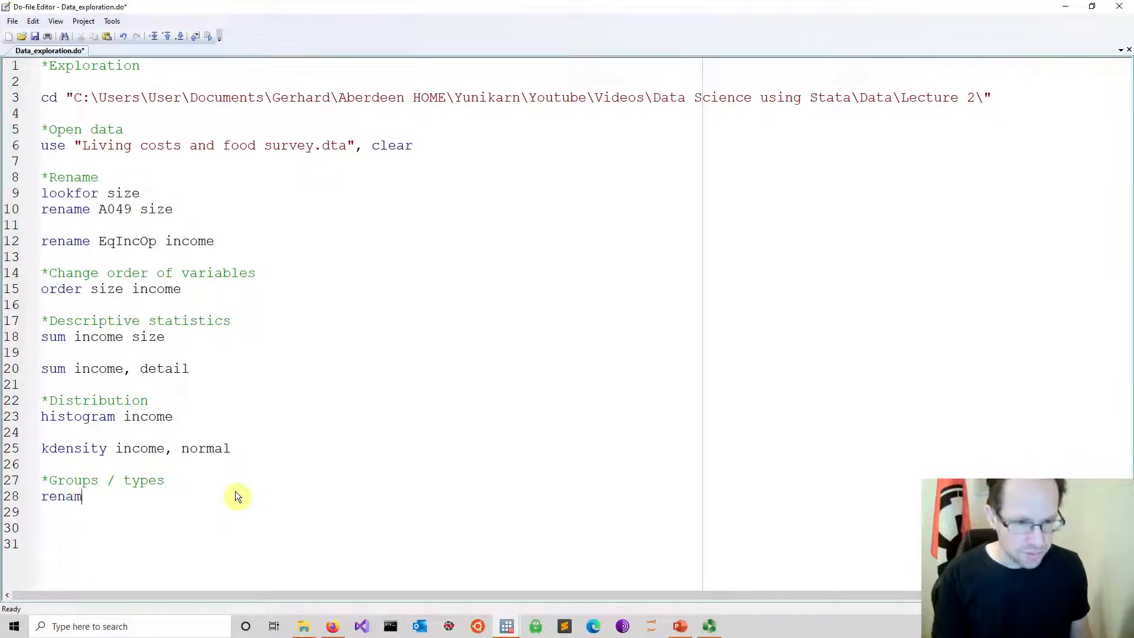
pyautogui.write('e A047  ')
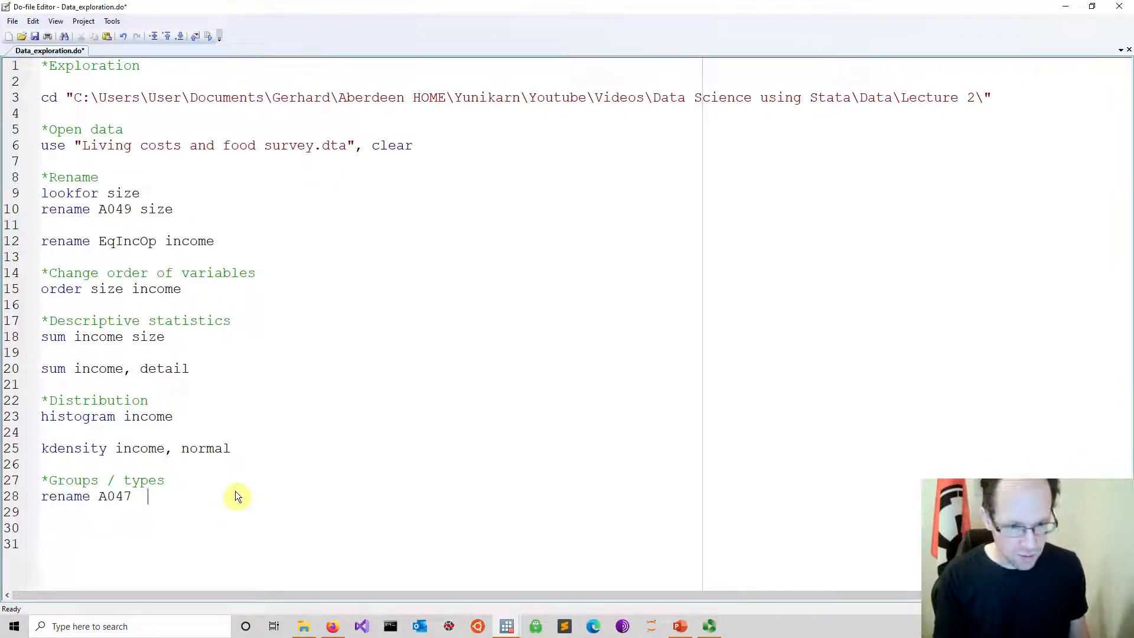
pyautogui.write('older')
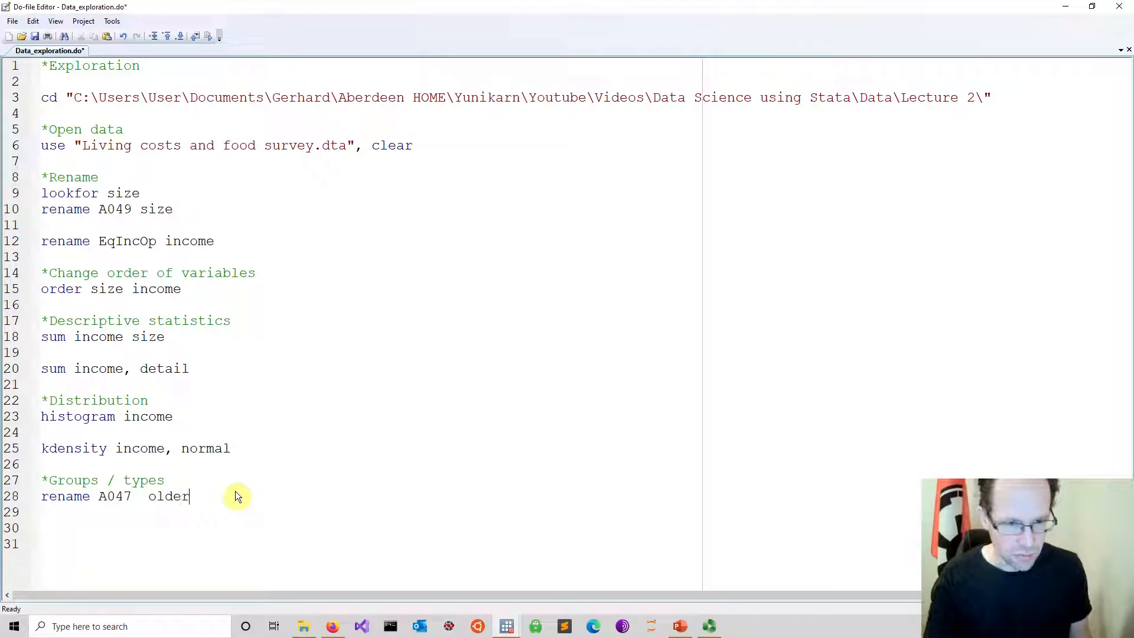
pyautogui.click(152, 498)
pyautogui.press('BackSpace')
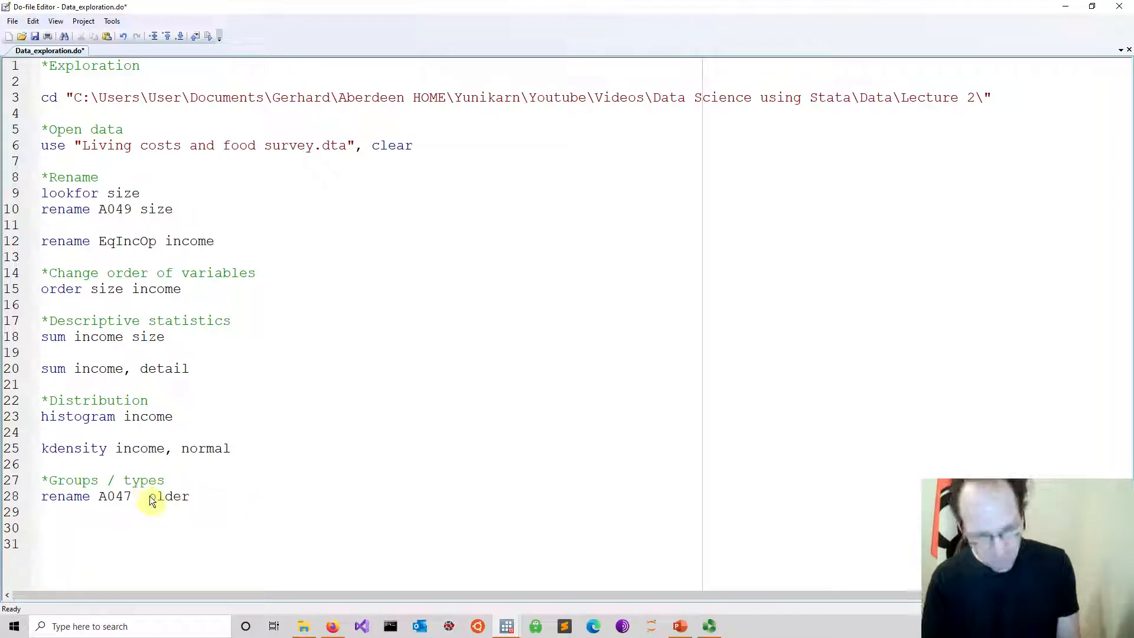
pyautogui.click(97, 497)
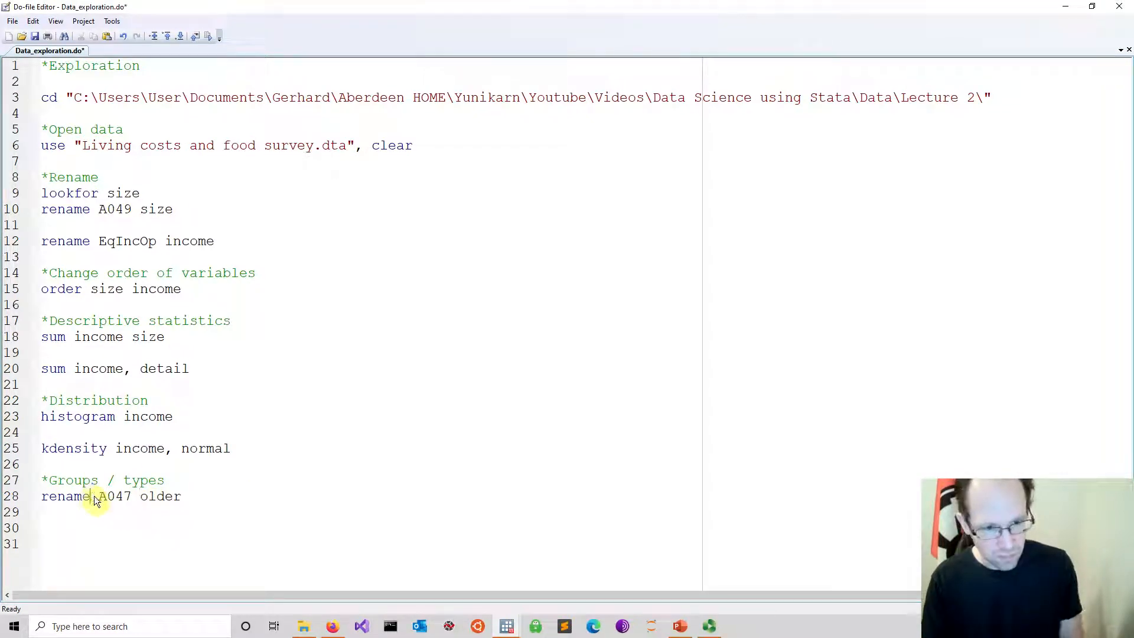
pyautogui.press('BackSpace')
# - Save the do-file and run only the rename A047 older line
pyautogui.moveTo(183, 496); pyautogui.dragTo(13, 502)
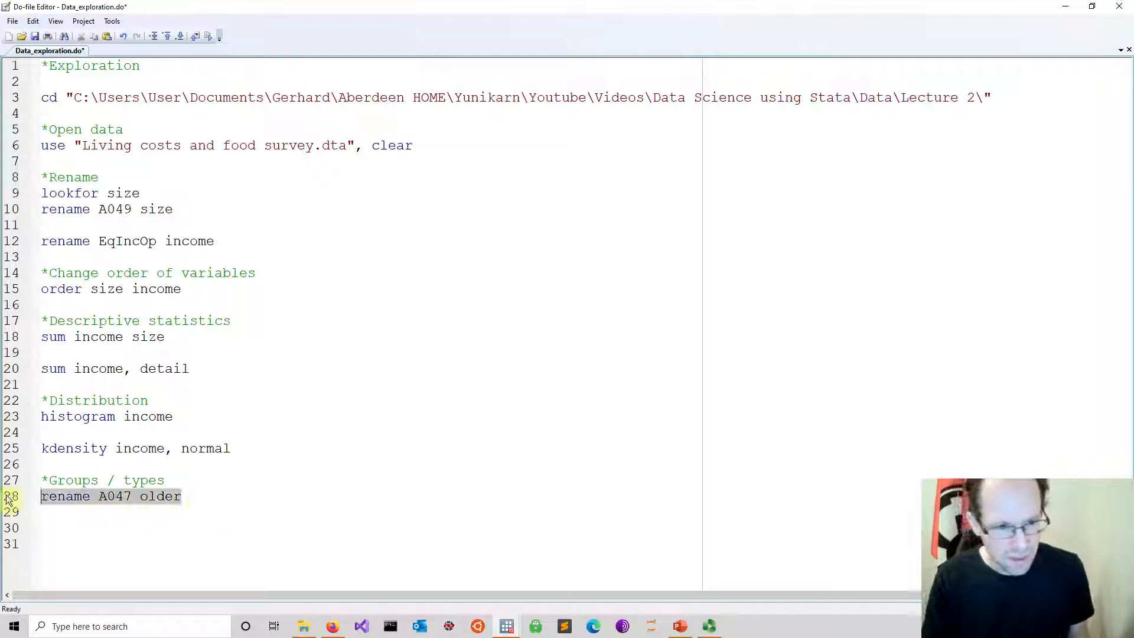
pyautogui.click(36, 36)
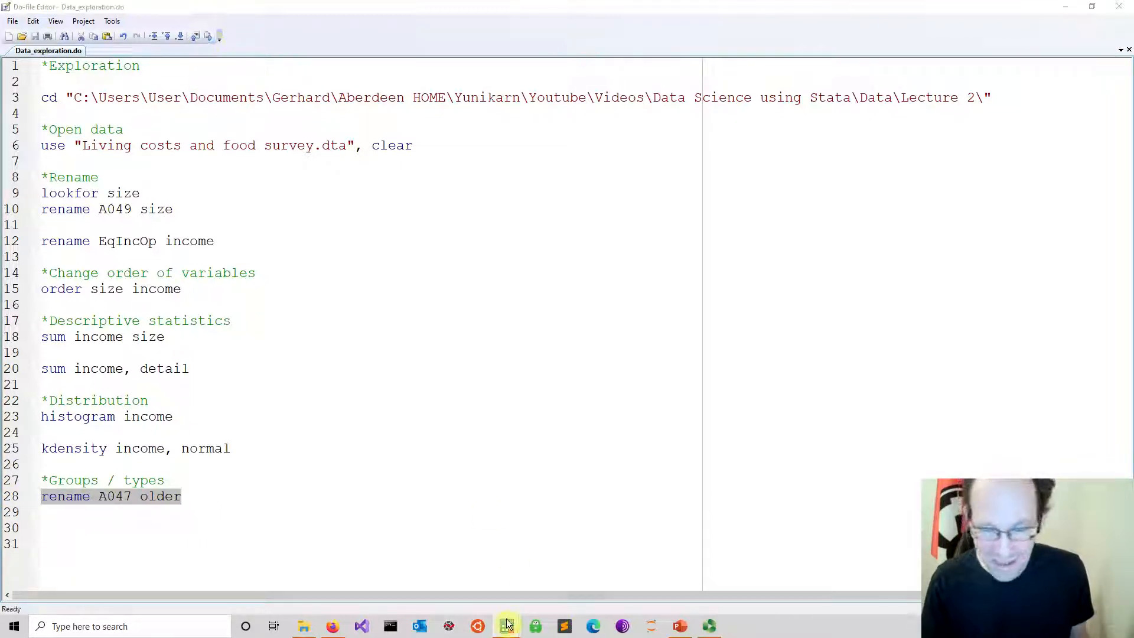
# - Switch to the main Stata window and summarize the older variable with sum older
pyautogui.moveTo(506, 623)
pyautogui.click(462, 588)
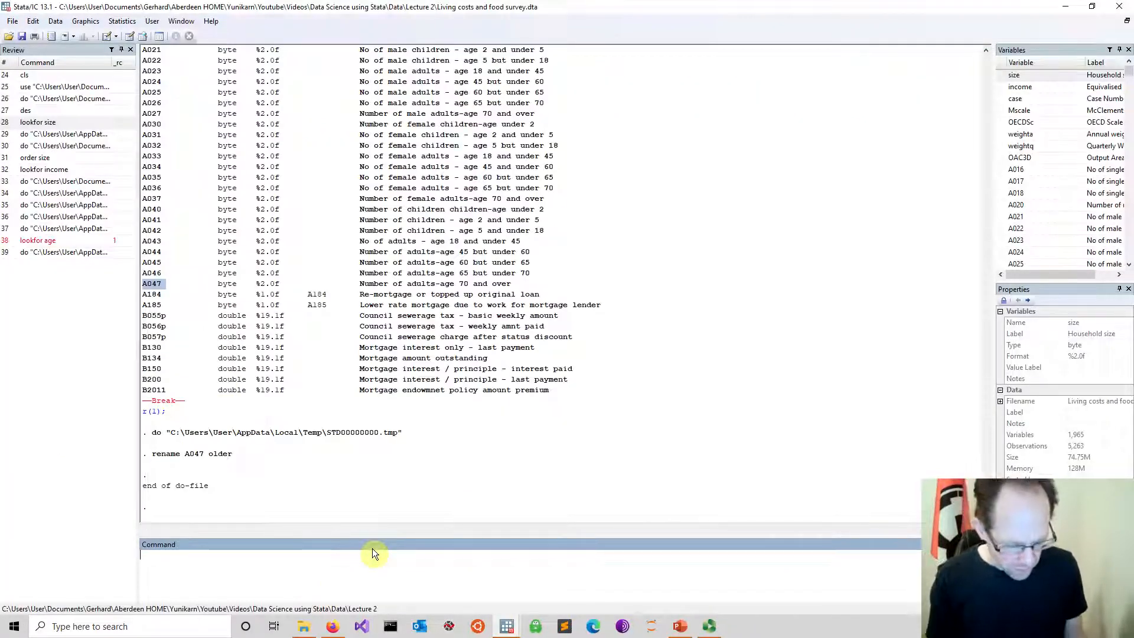
pyautogui.write('sum')
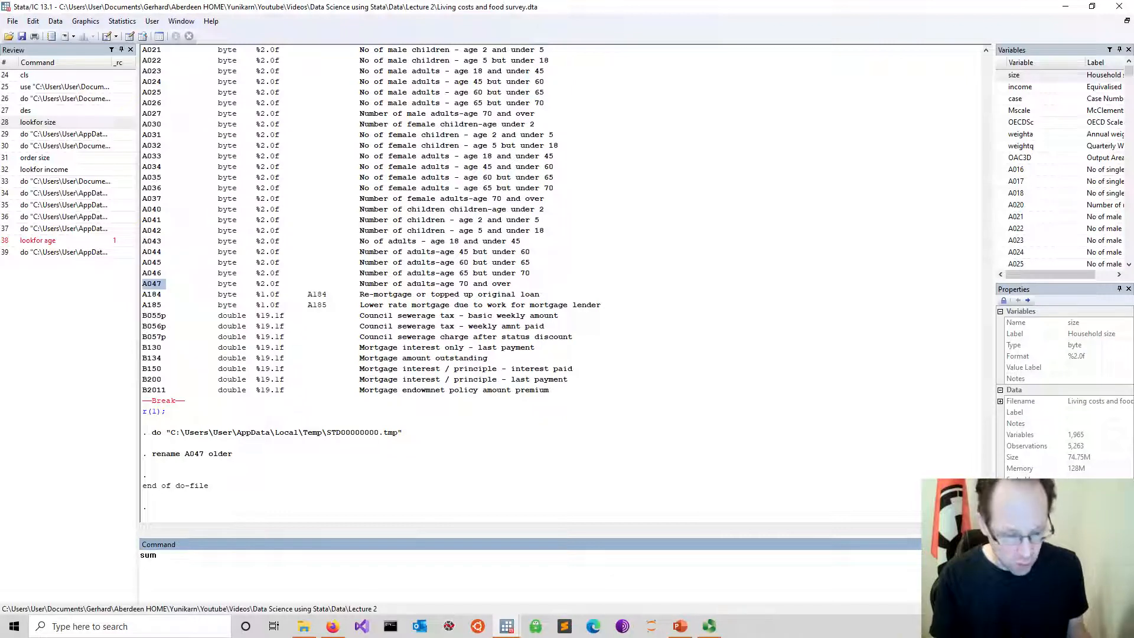
pyautogui.write(' ol')
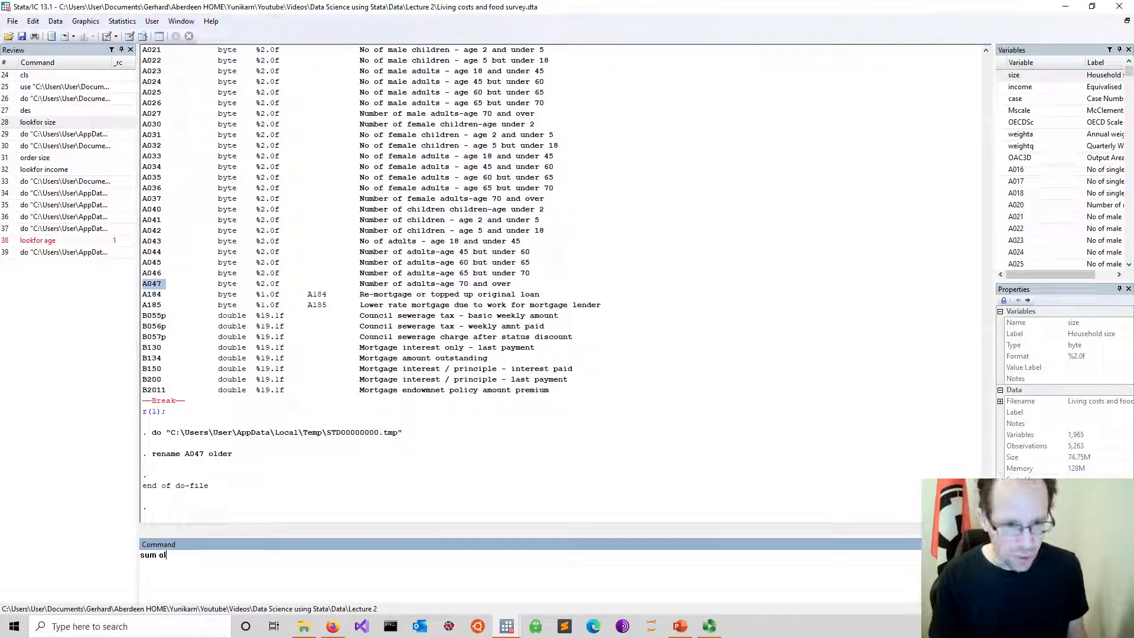
pyautogui.write('de')
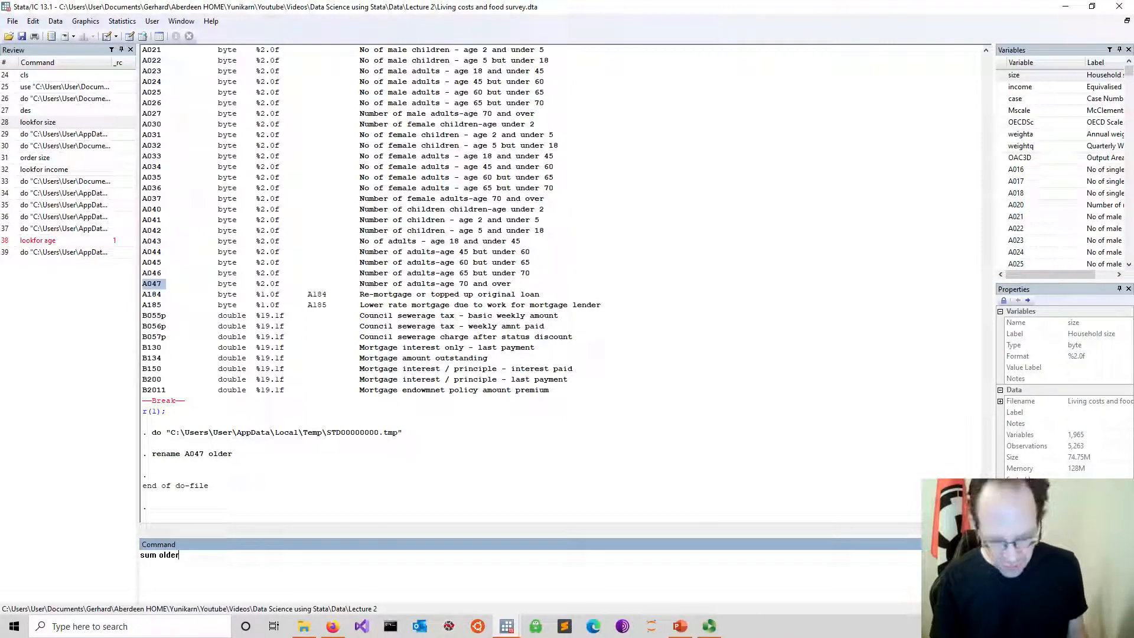
pyautogui.write('r')
pyautogui.press('Return')
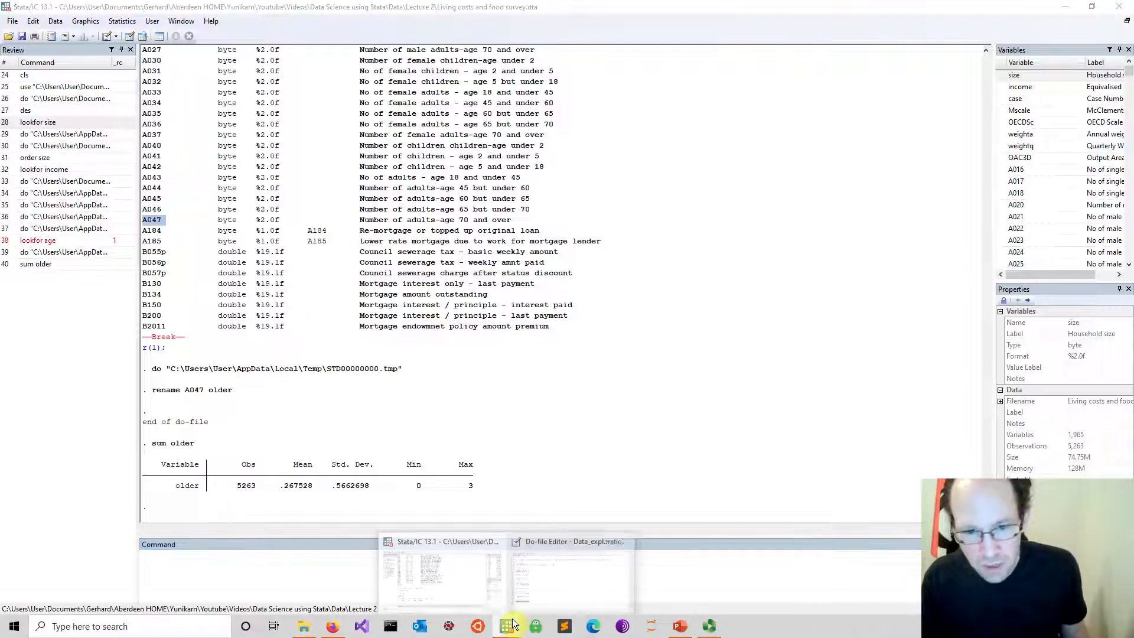
# - Return to the do-file and begin a command gen d_older = one blank line below rename A047 older
pyautogui.click(552, 581)
pyautogui.click(331, 512)
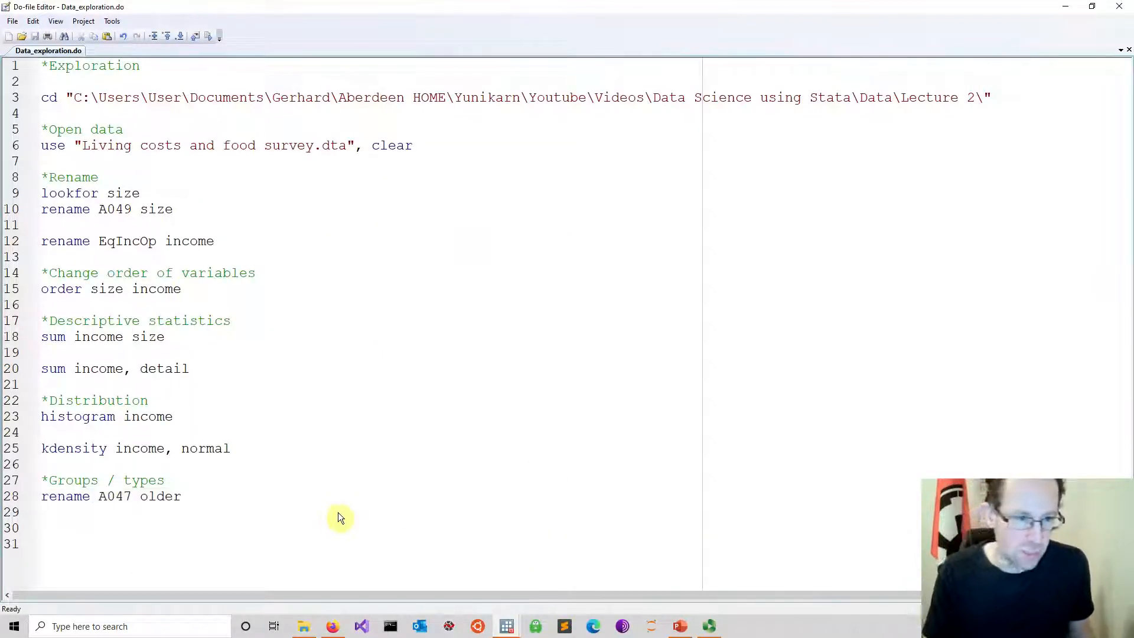
pyautogui.press('Return')
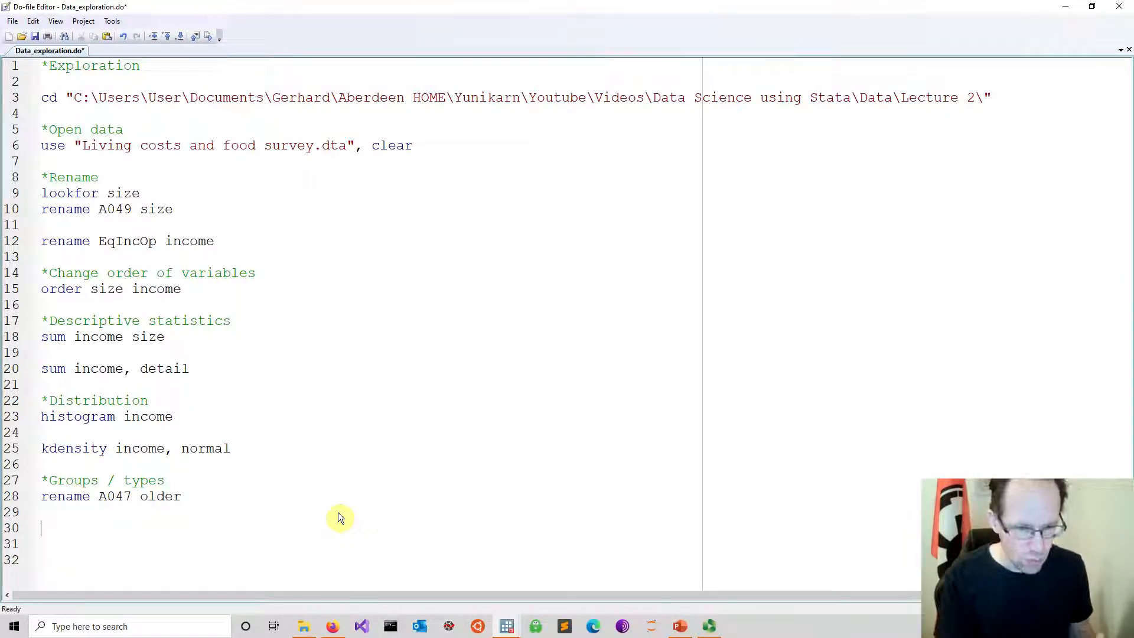
pyautogui.write('gen')
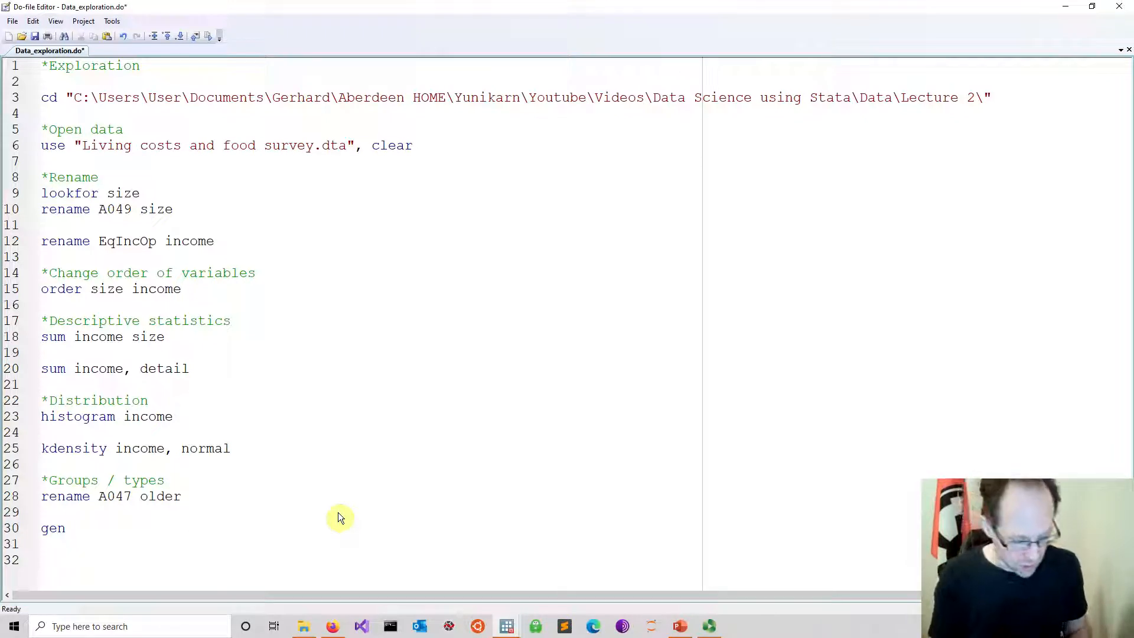
pyautogui.write('d_')
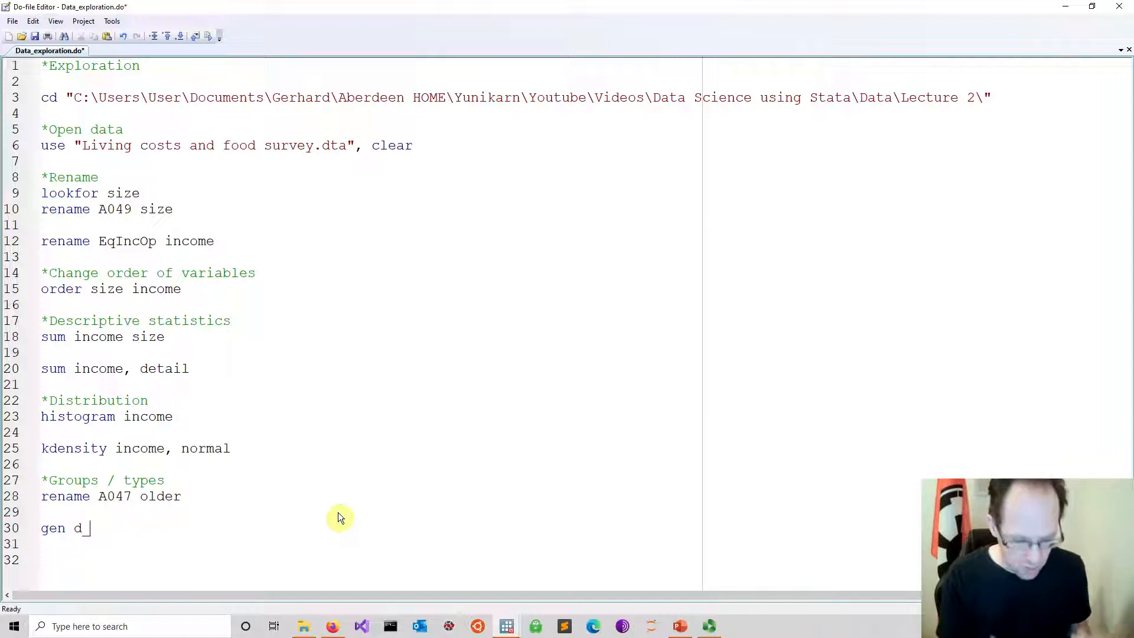
pyautogui.write(' older =')
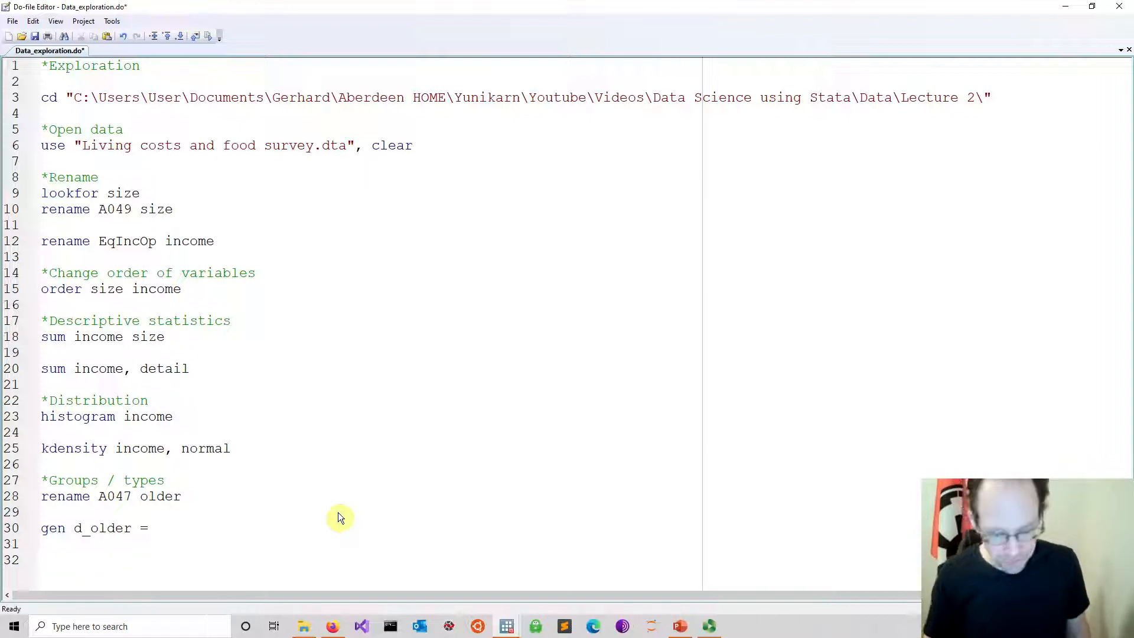
# - Insert the comment *Generate dummy variable on its own line directly above the gen d_older command
pyautogui.press('Return')
pyautogui.write('*')
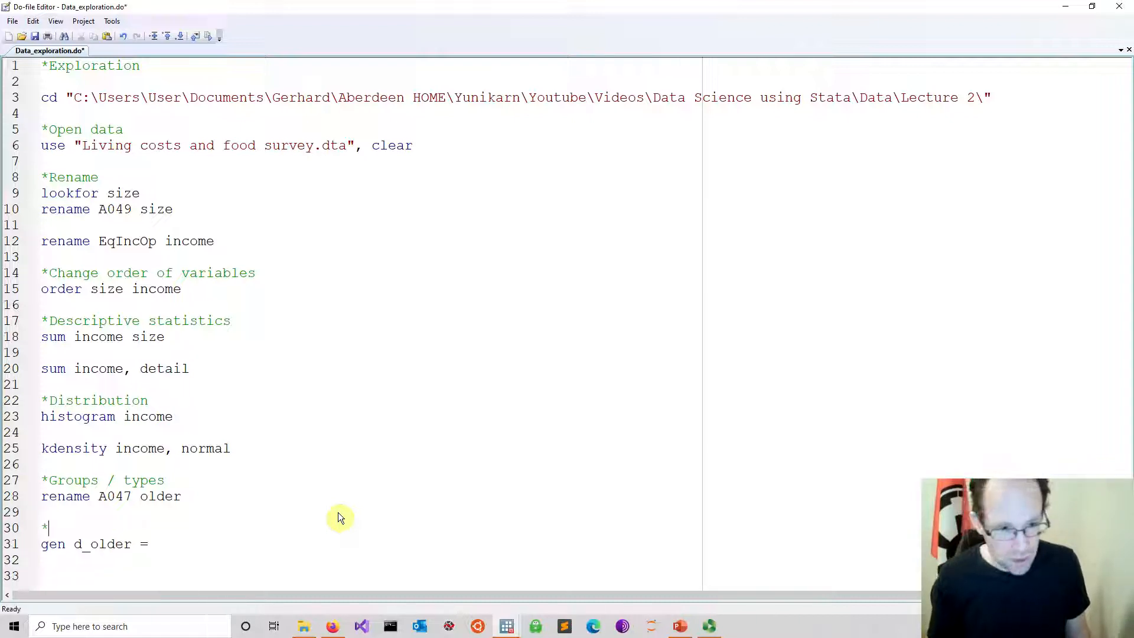
pyautogui.write('Generat')
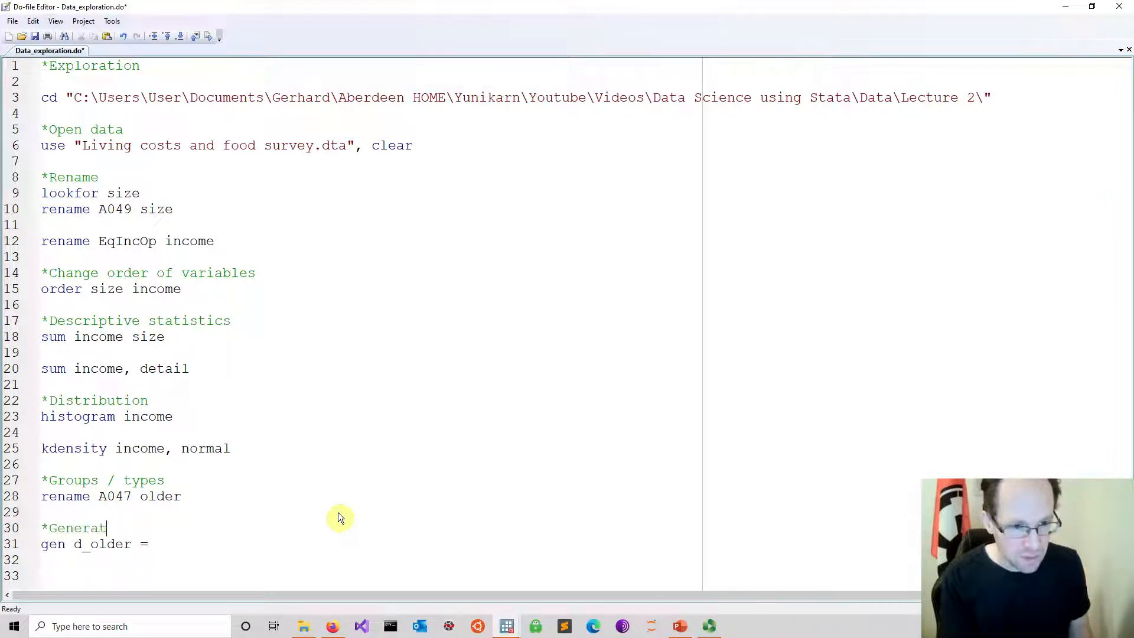
pyautogui.write('e dum')
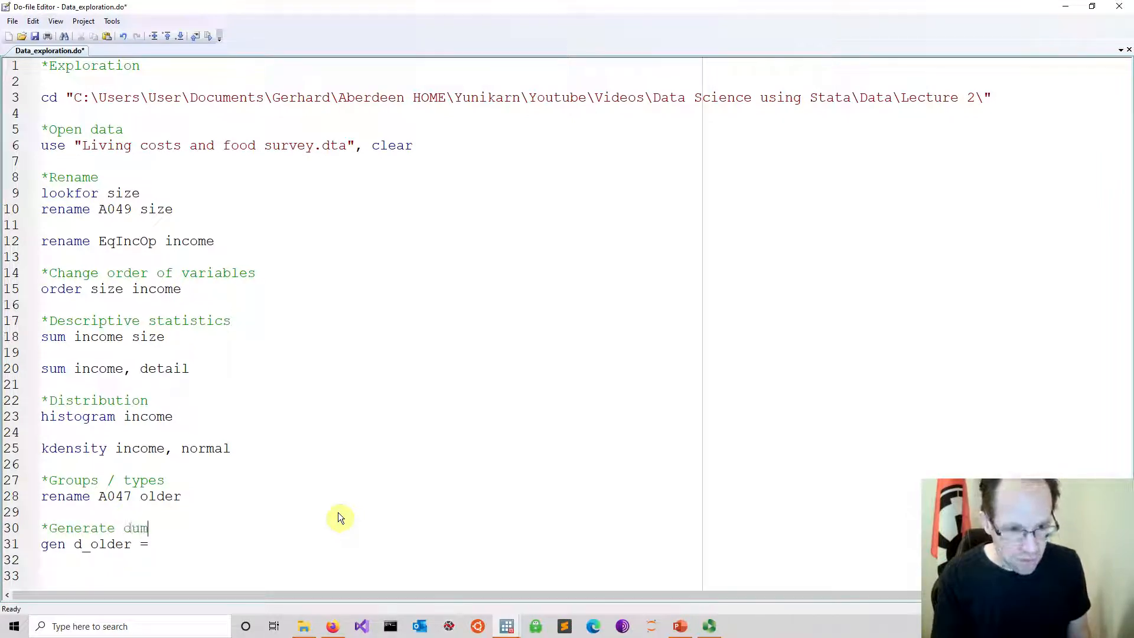
pyautogui.write('my variable')
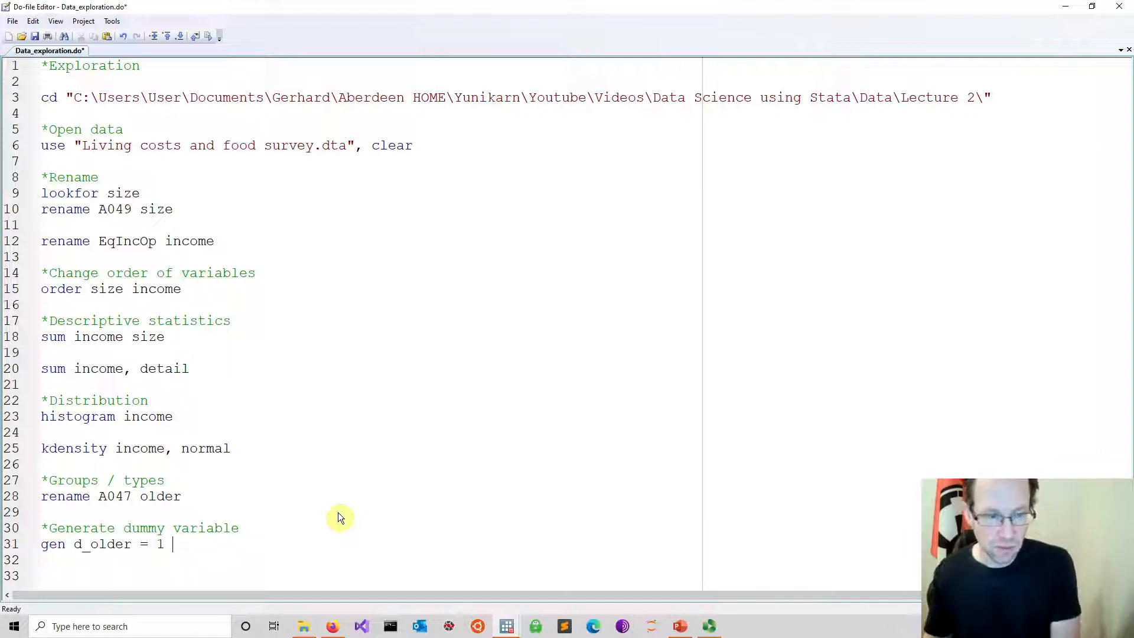
# - Complete the dummy variable command so it reads gen d_older = 1 if older >= 1
pyautogui.write('if older')
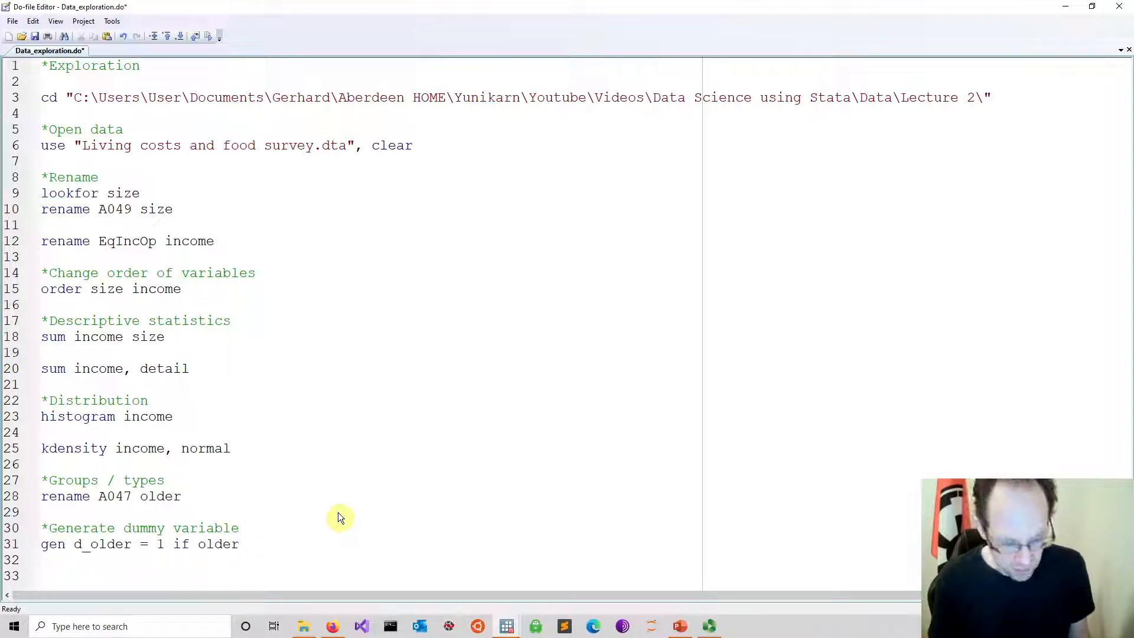
pyautogui.write('>')
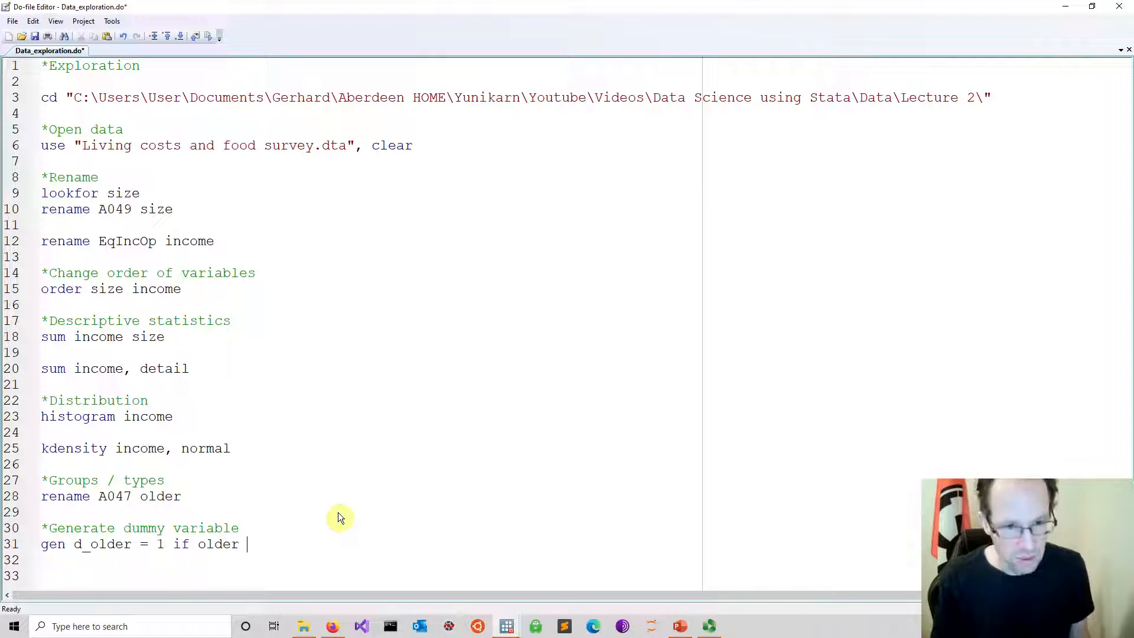
pyautogui.write('= ')
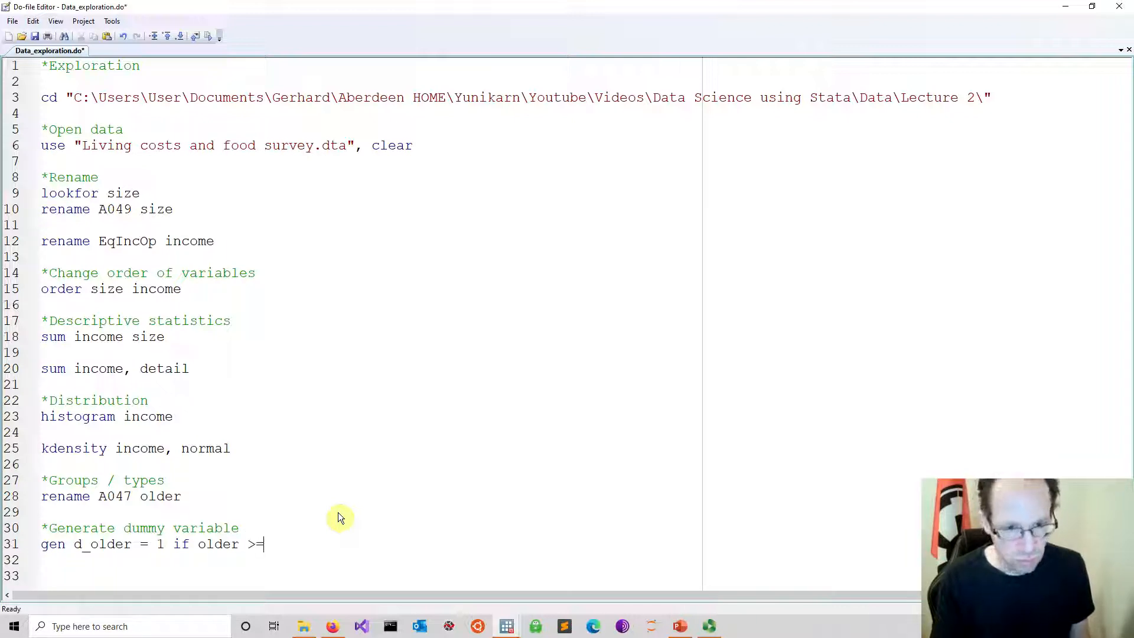
pyautogui.write('1')
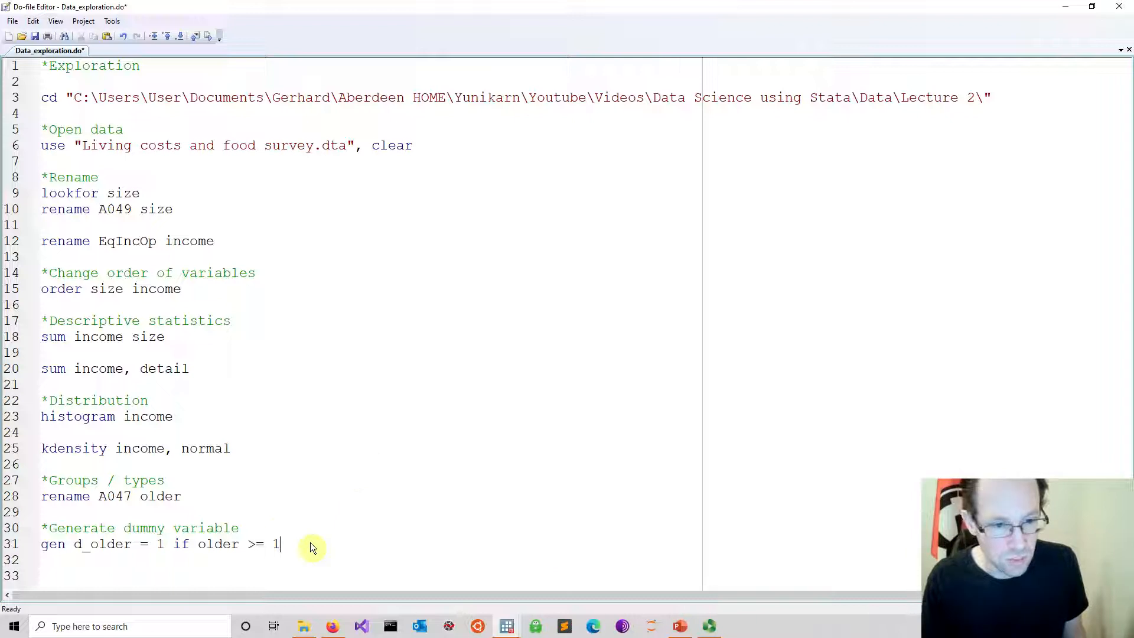
# - Save the do-file and run only the *Generate dummy variable comment and its gen d_older line
pyautogui.moveTo(302, 541); pyautogui.dragTo(41, 527)
pyautogui.click(35, 36)
pyautogui.click(210, 40)
# - In the main Stata window, run sum older d_older and highlight the missing-values message and d_older's mean-to-maximum statistics
pyautogui.moveTo(506, 626)
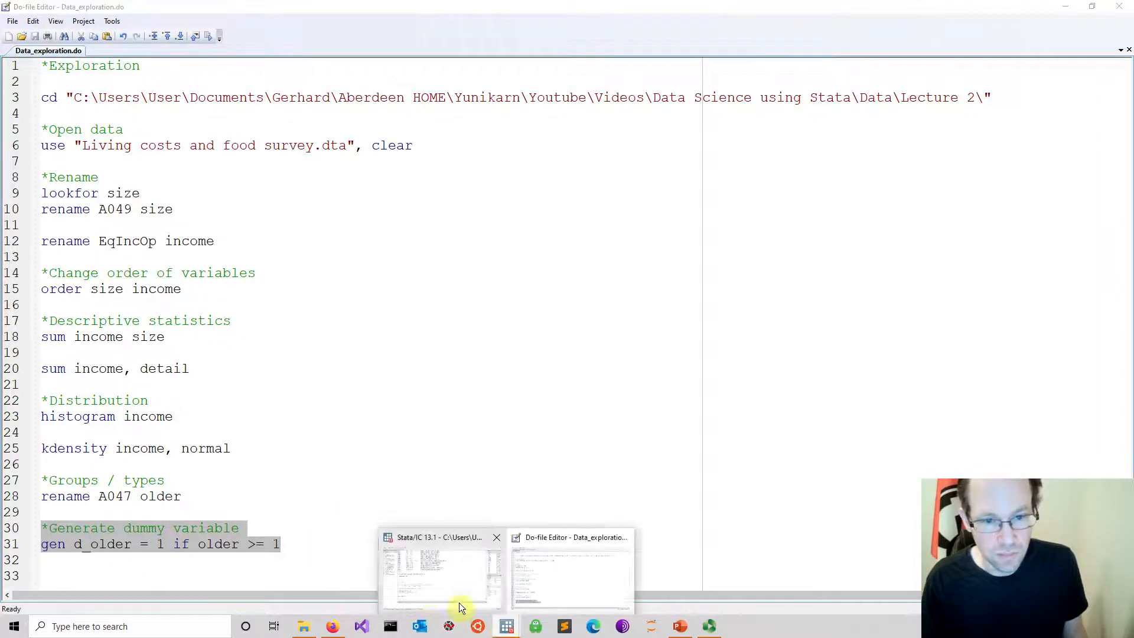
pyautogui.click(427, 586)
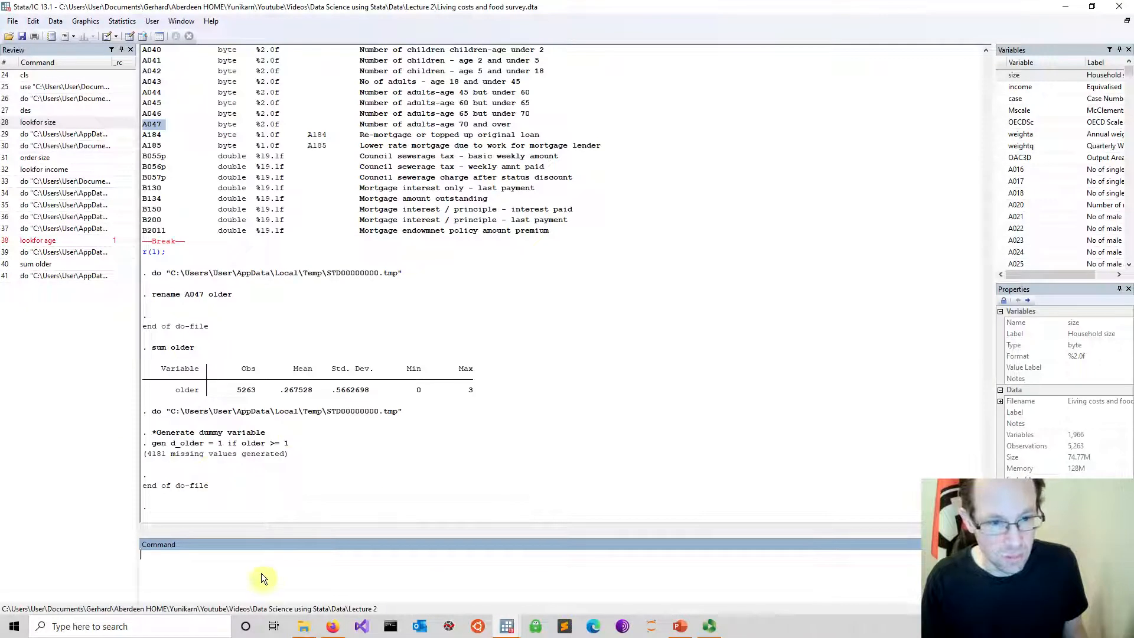
pyautogui.write('sum')
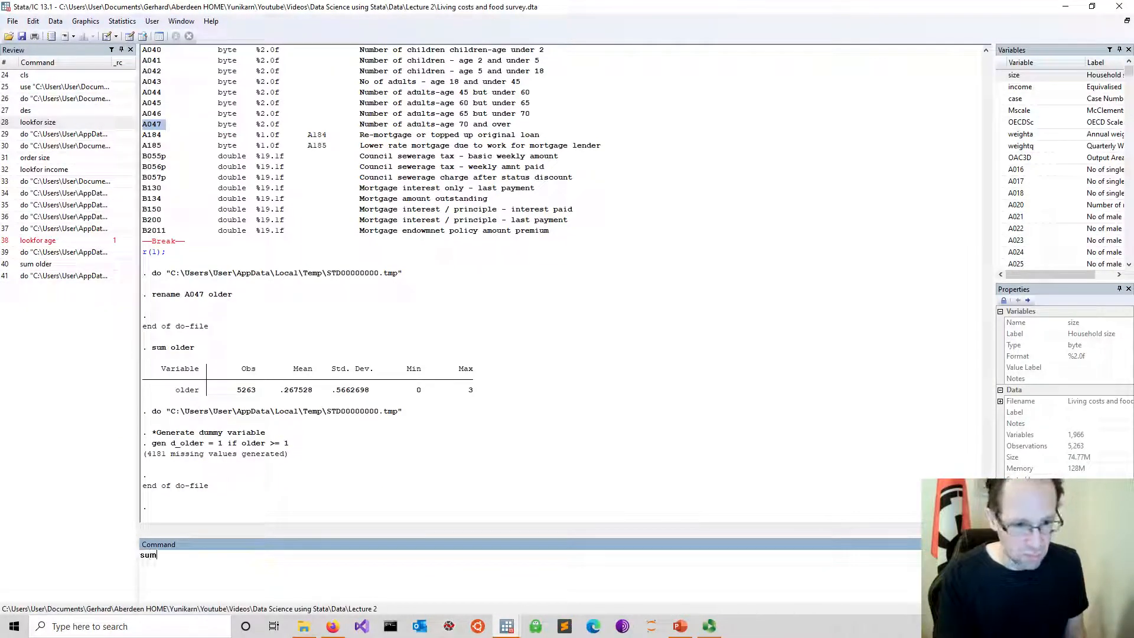
pyautogui.write(' olde')
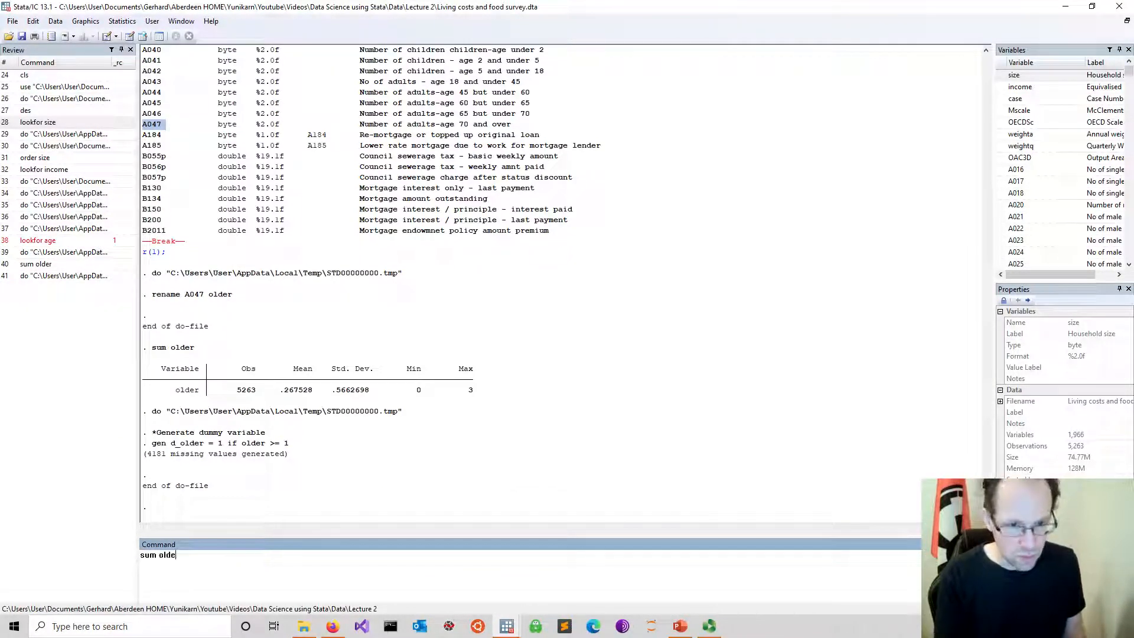
pyautogui.write('r d_older')
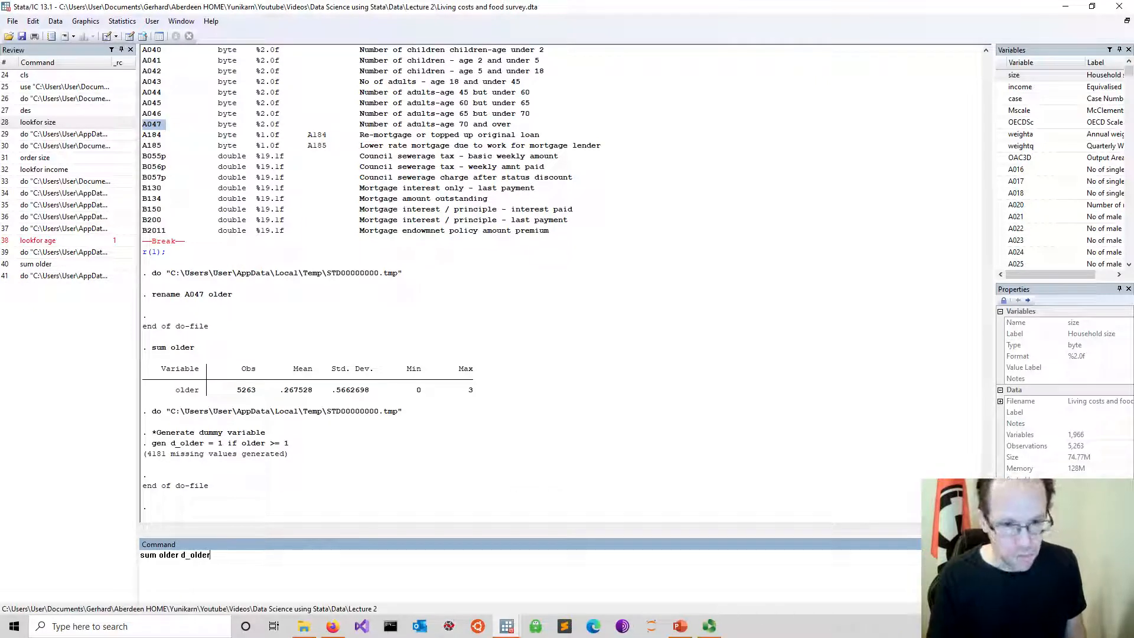
pyautogui.press('Return')
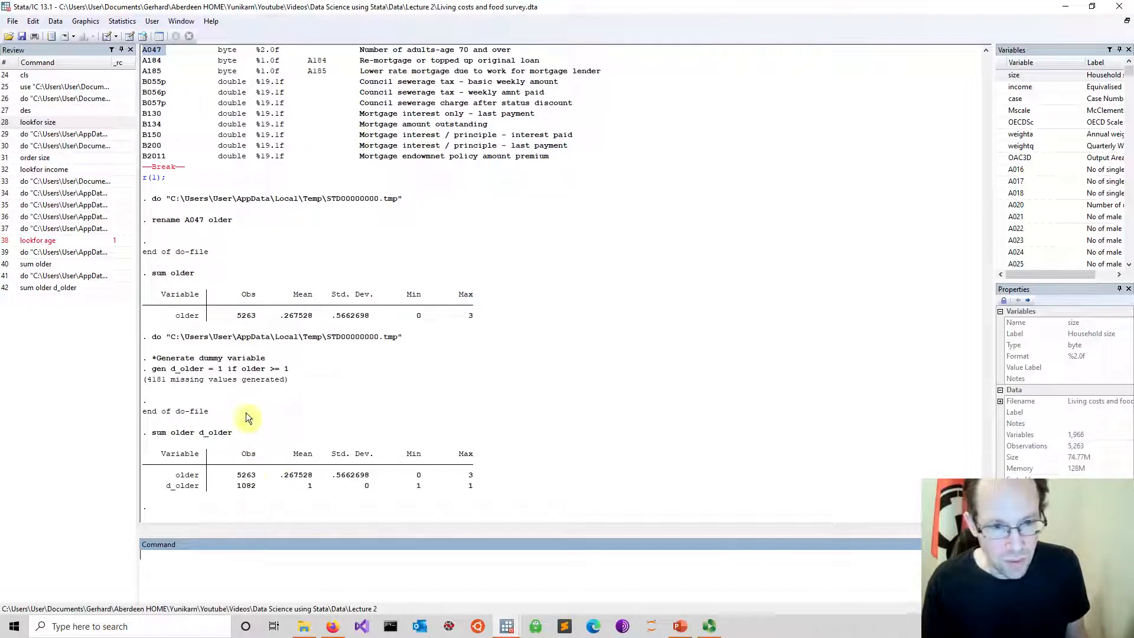
pyautogui.moveTo(145, 378); pyautogui.dragTo(258, 384)
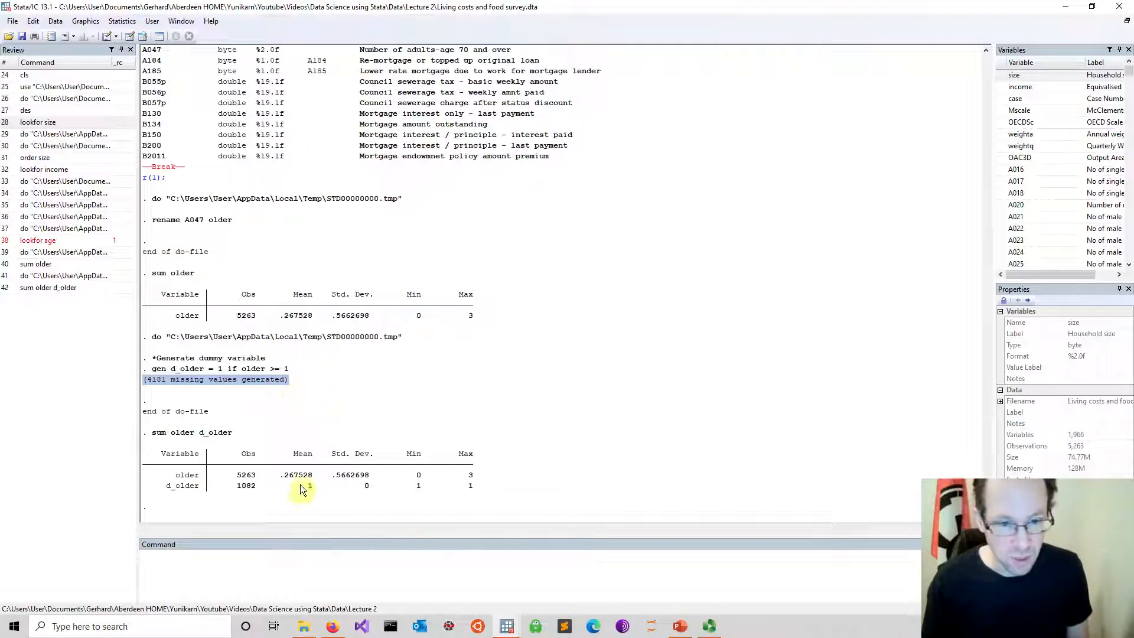
pyautogui.moveTo(304, 488); pyautogui.dragTo(473, 487)
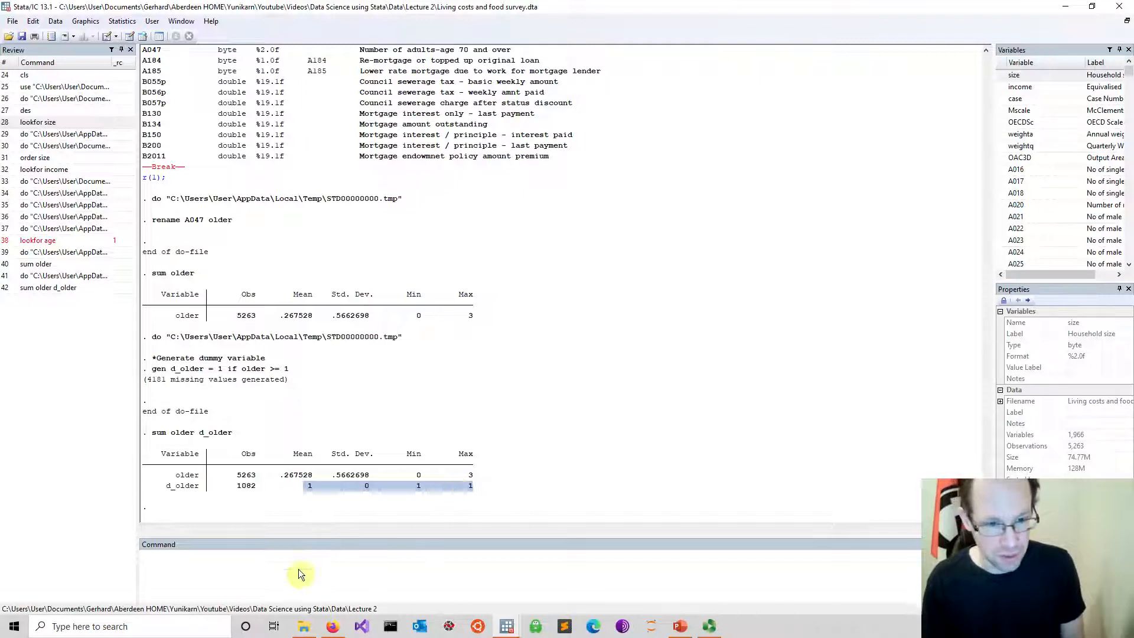
# - Open the data browser showing only older and d_older with the command br older d_older
pyautogui.click(285, 585)
pyautogui.write('br ')
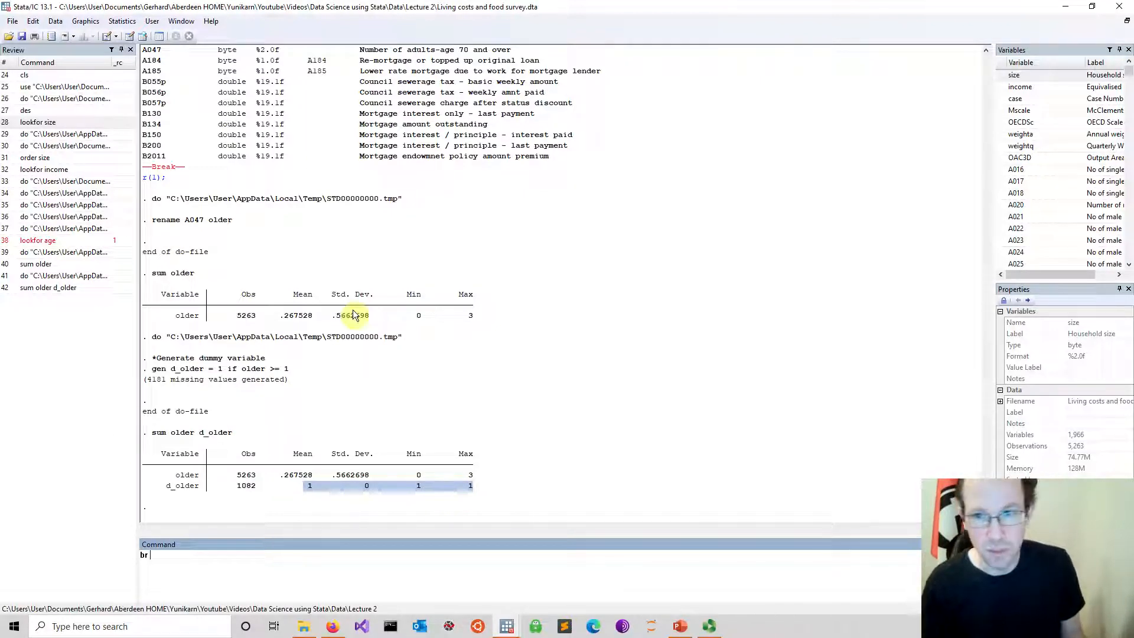
pyautogui.write('older')
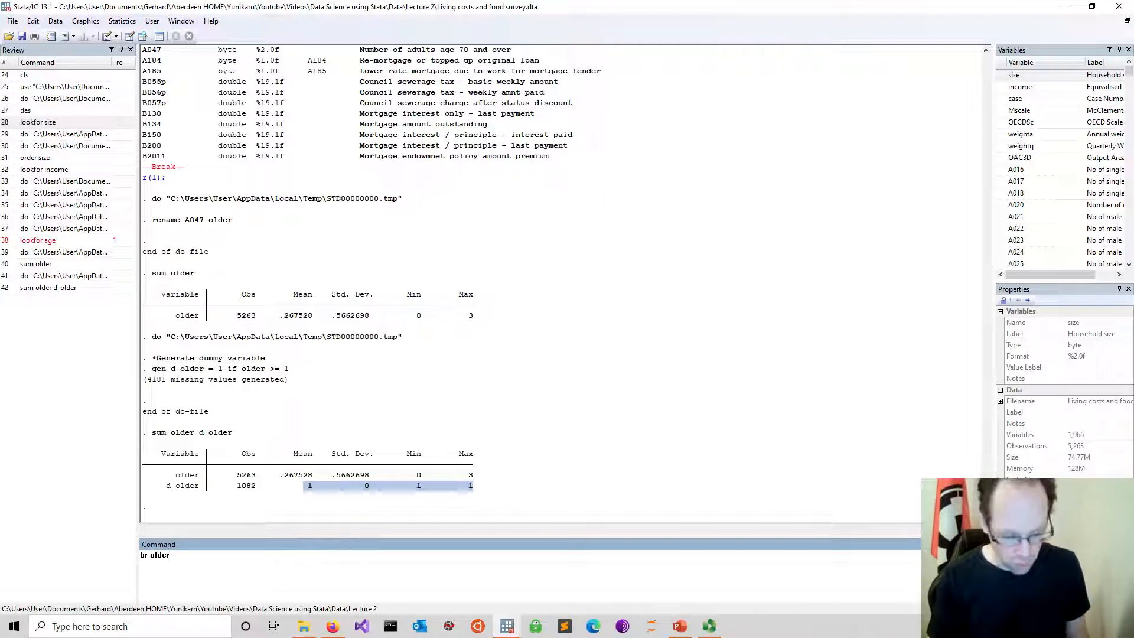
pyautogui.write(' d_older')
pyautogui.press('Return')
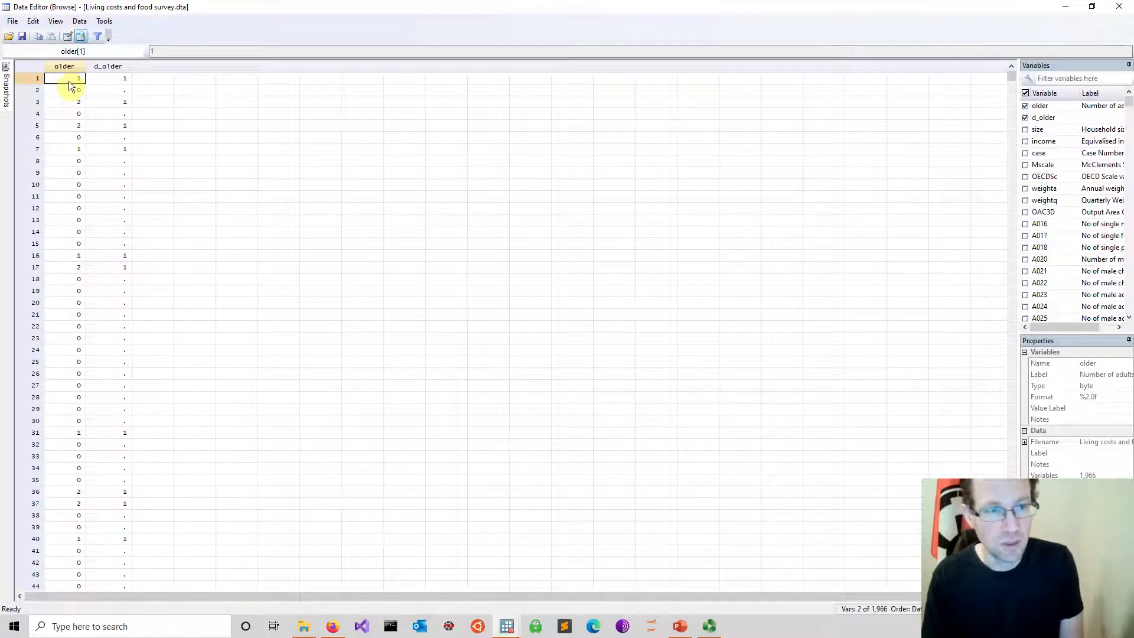
# - Compare the older and d_older values cell by cell across the first four observations
pyautogui.press('Right')
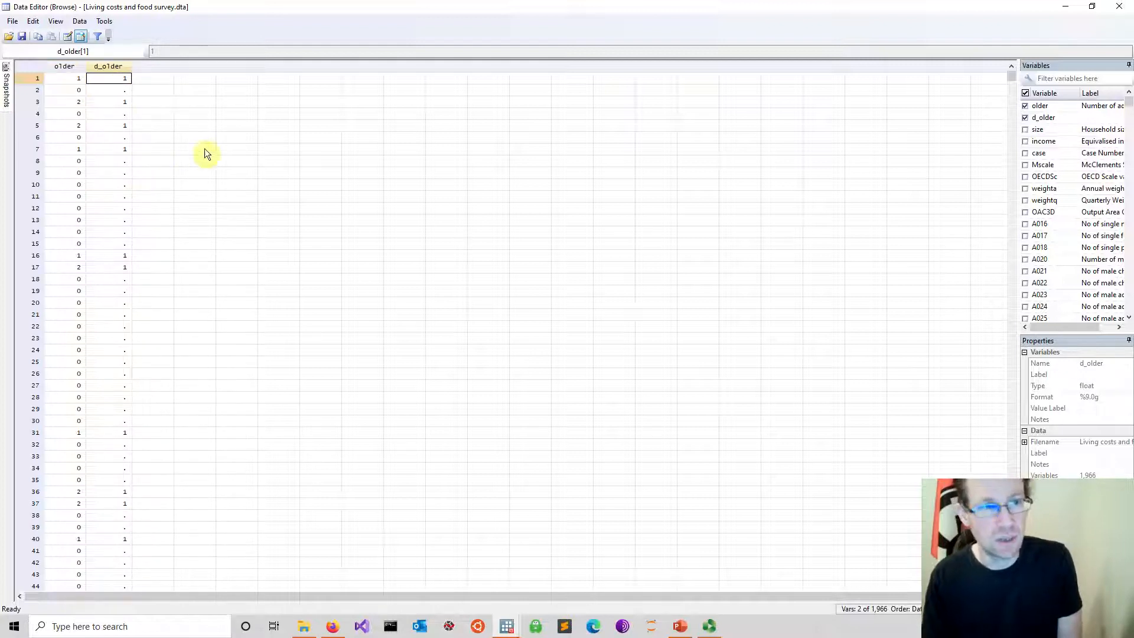
pyautogui.press('Left')
pyautogui.press('Down')
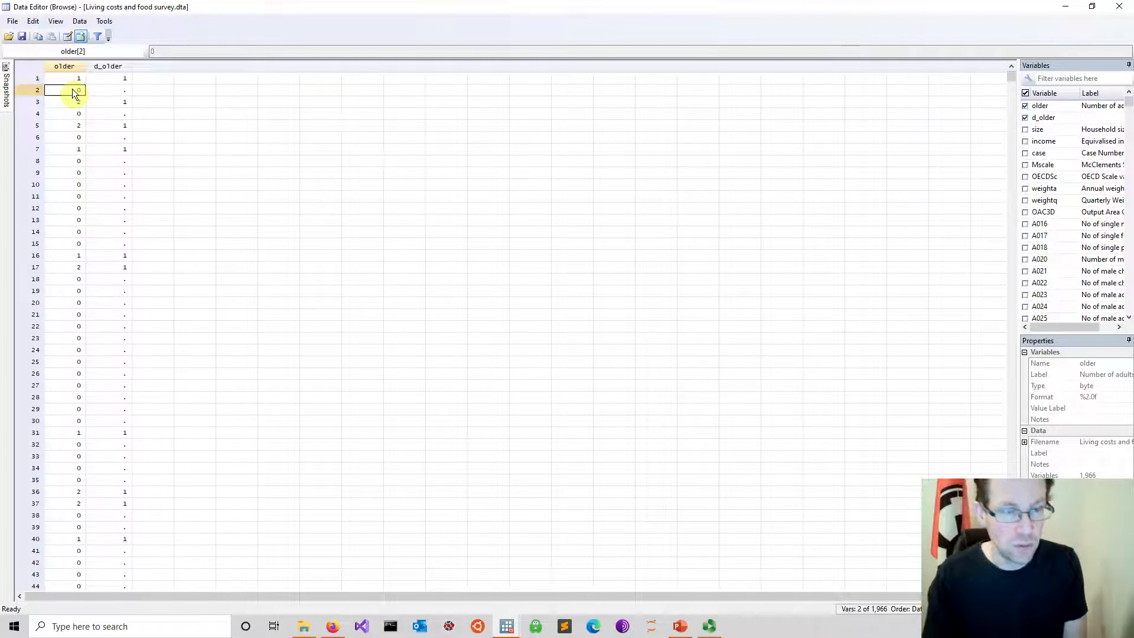
pyautogui.press('Right')
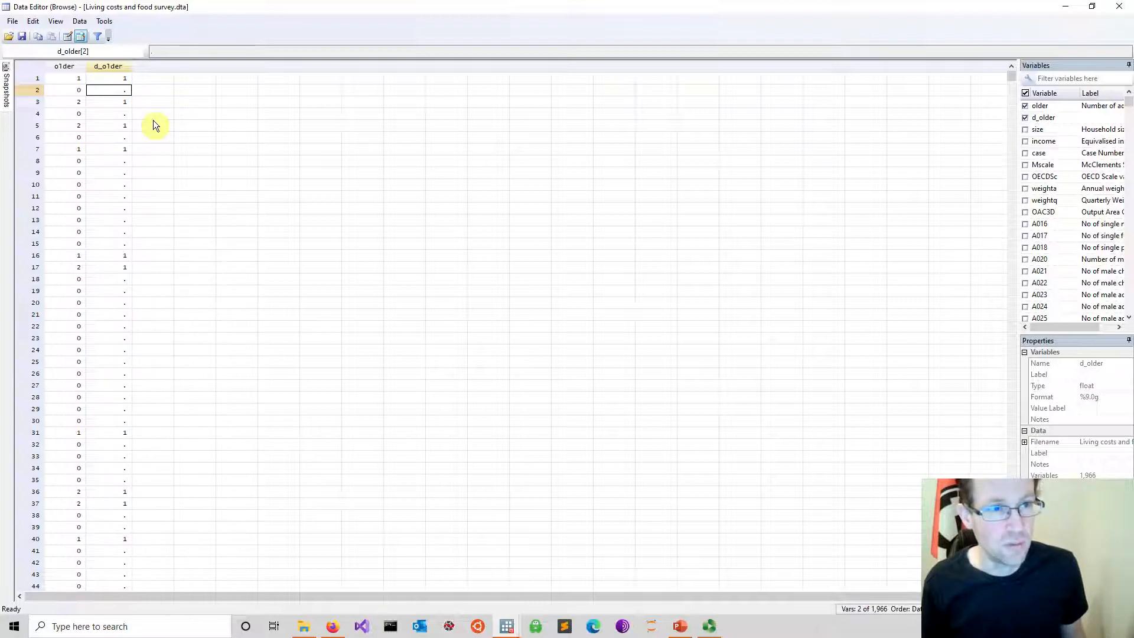
pyautogui.press('Down')
pyautogui.press('Left')
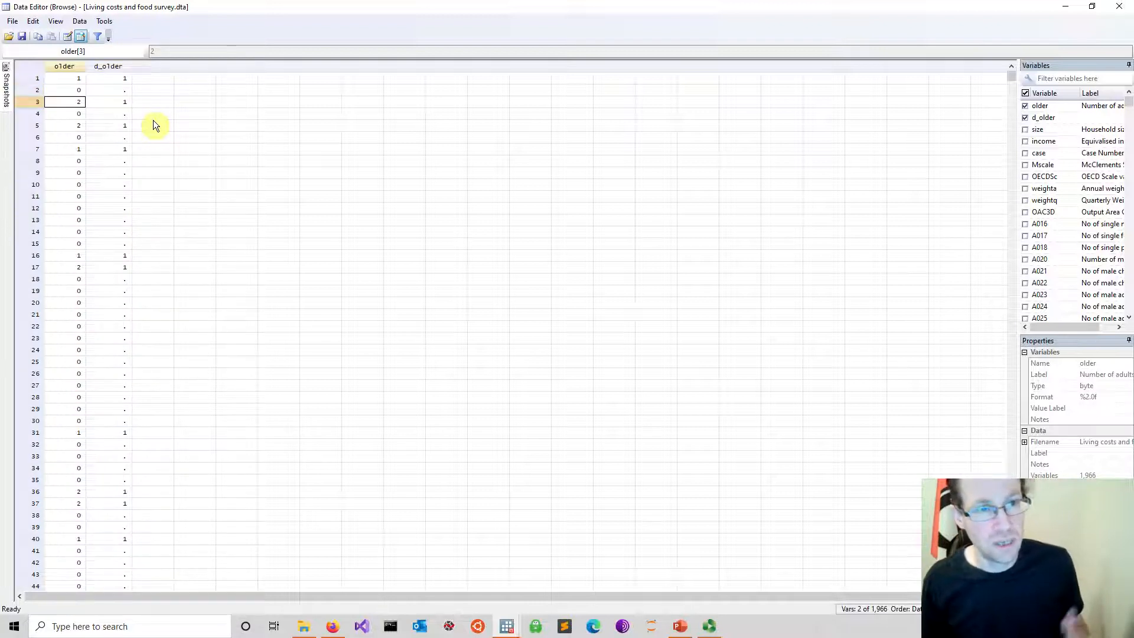
pyautogui.press('Right')
pyautogui.press('Left')
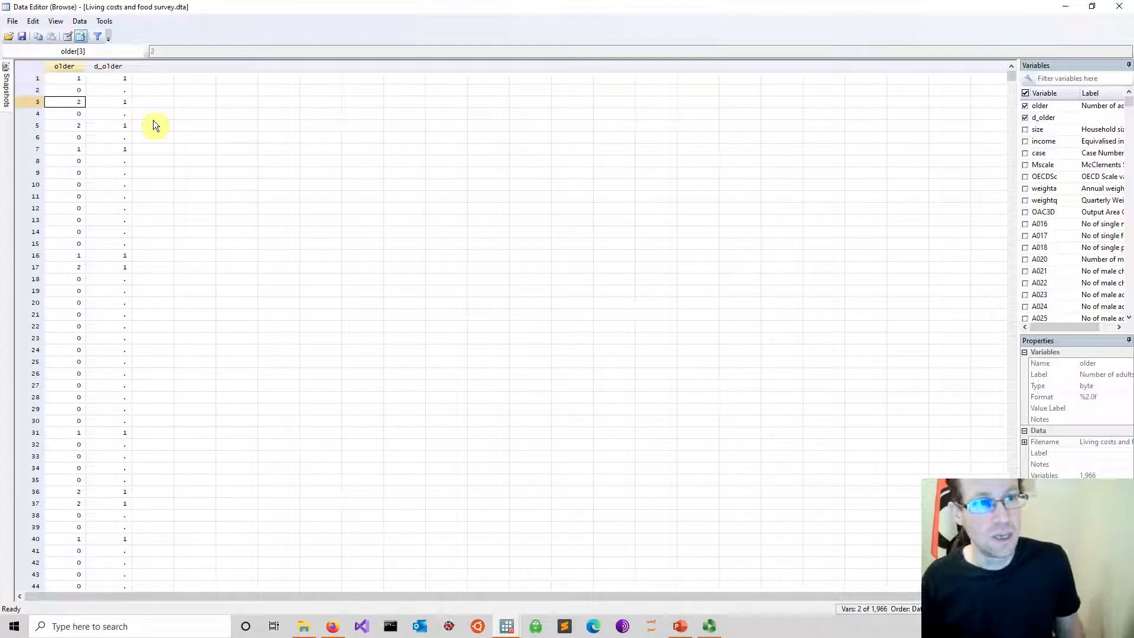
pyautogui.press('Down')
pyautogui.press('Right')
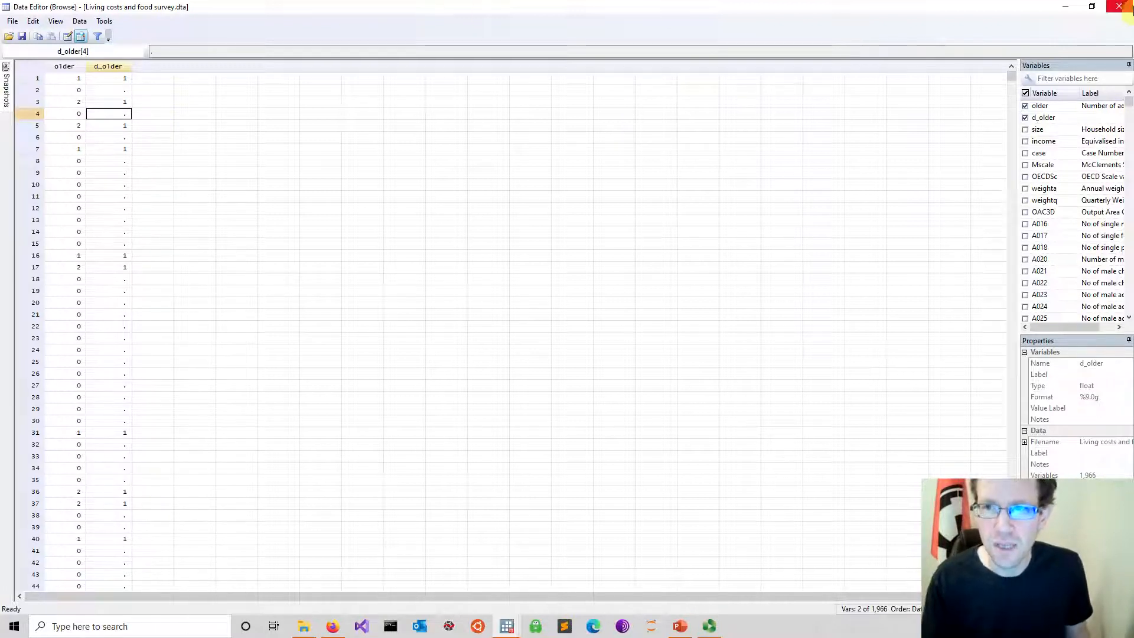
# - Close the data browser and, in the do-file, add replace d_older = 0 if d_older == . directly below the gen d_older line
pyautogui.click(1120, 6)
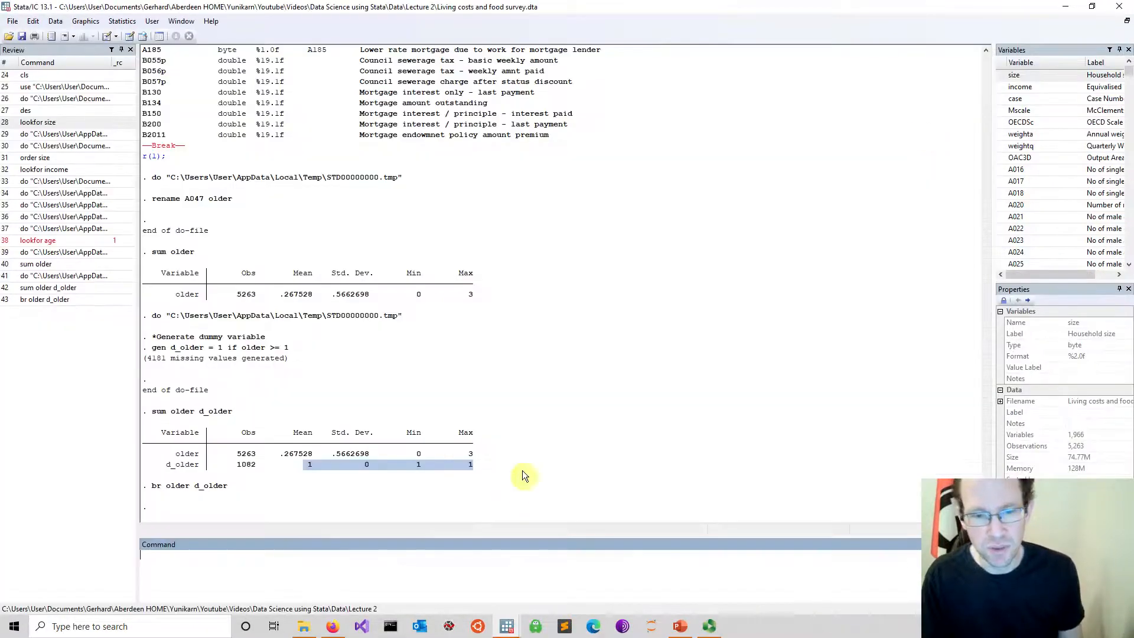
pyautogui.moveTo(511, 632)
pyautogui.click(548, 573)
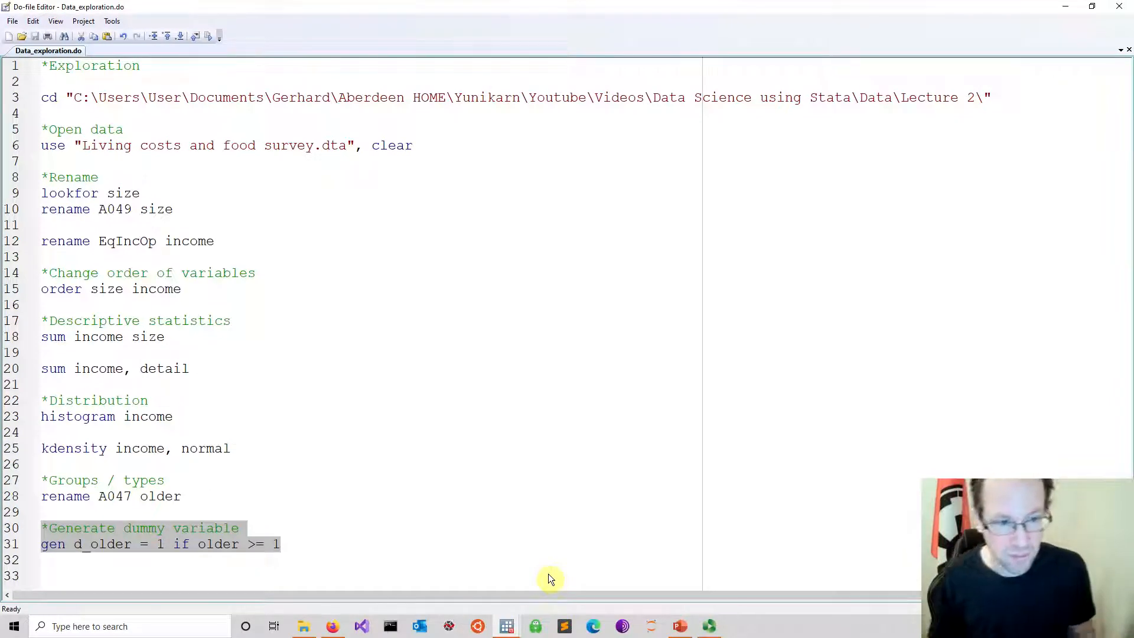
pyautogui.click(328, 555)
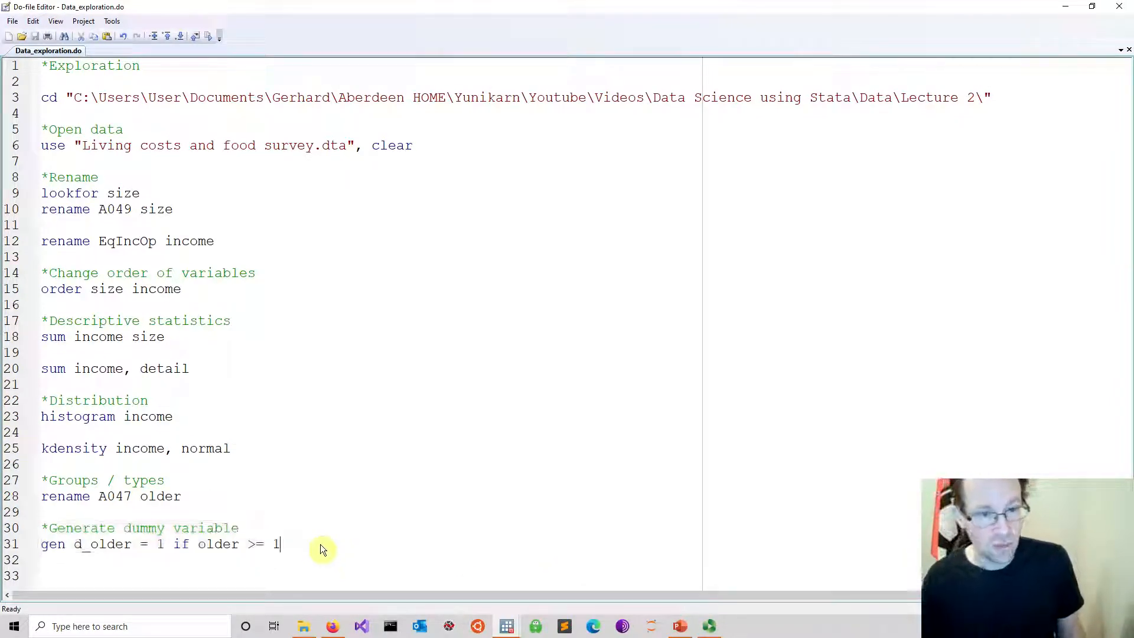
pyautogui.press('Return')
pyautogui.write('replace')
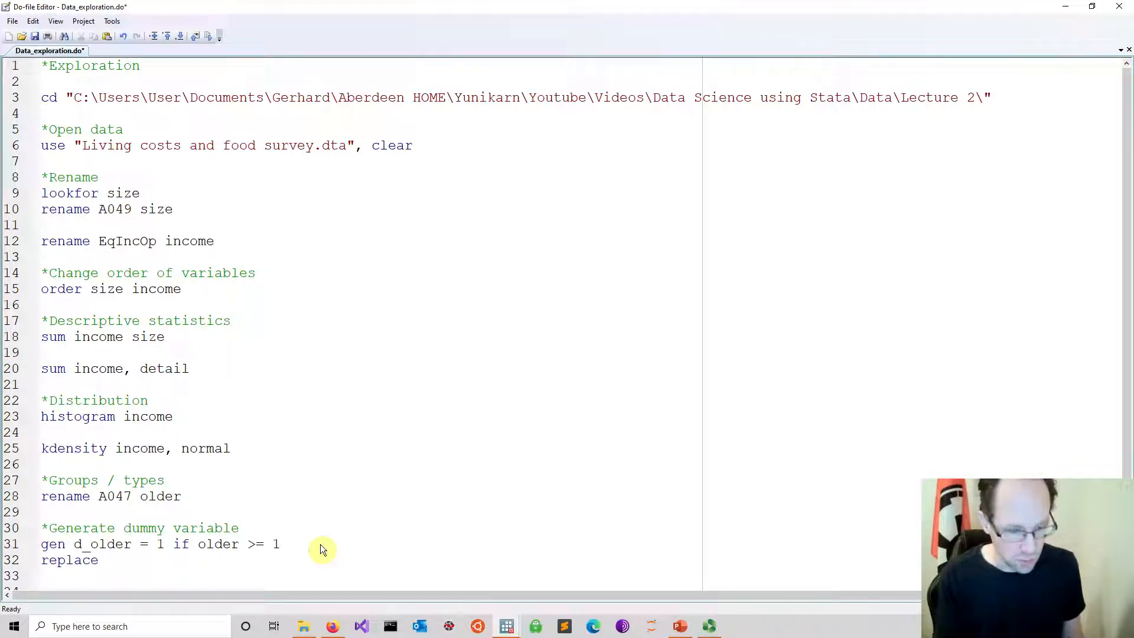
pyautogui.write(' d_older = ')
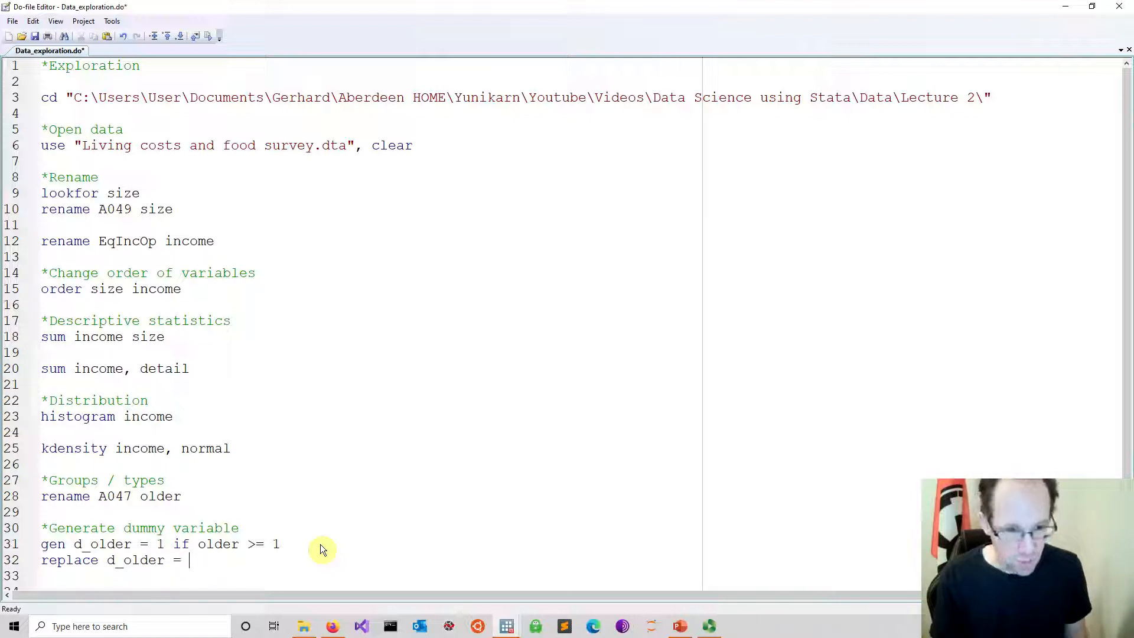
pyautogui.write('0 ')
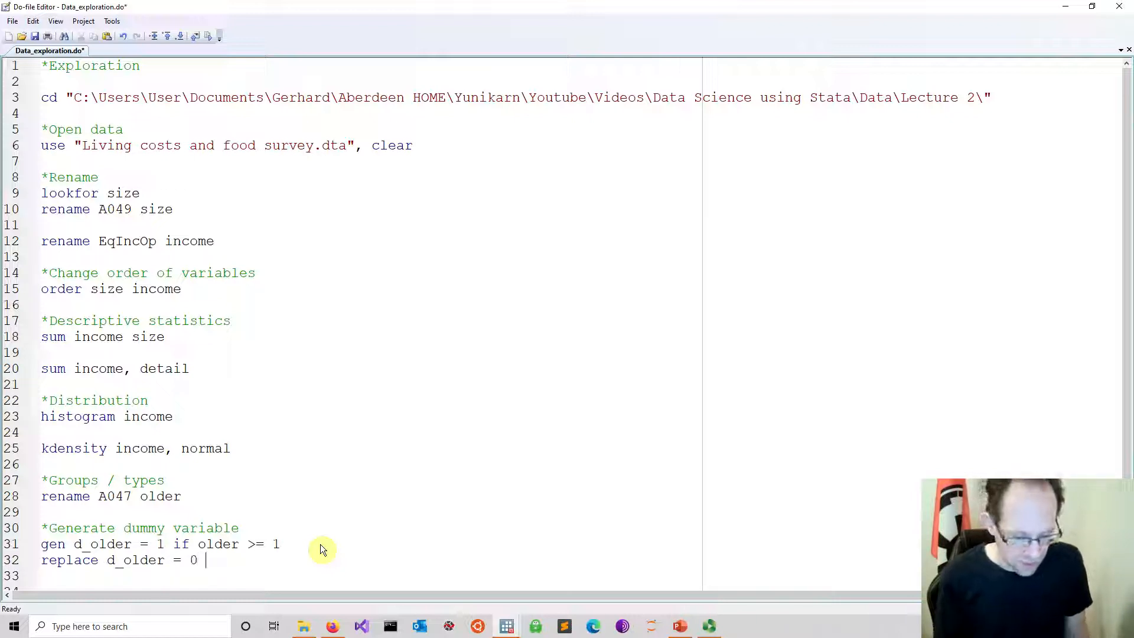
pyautogui.write('if ')
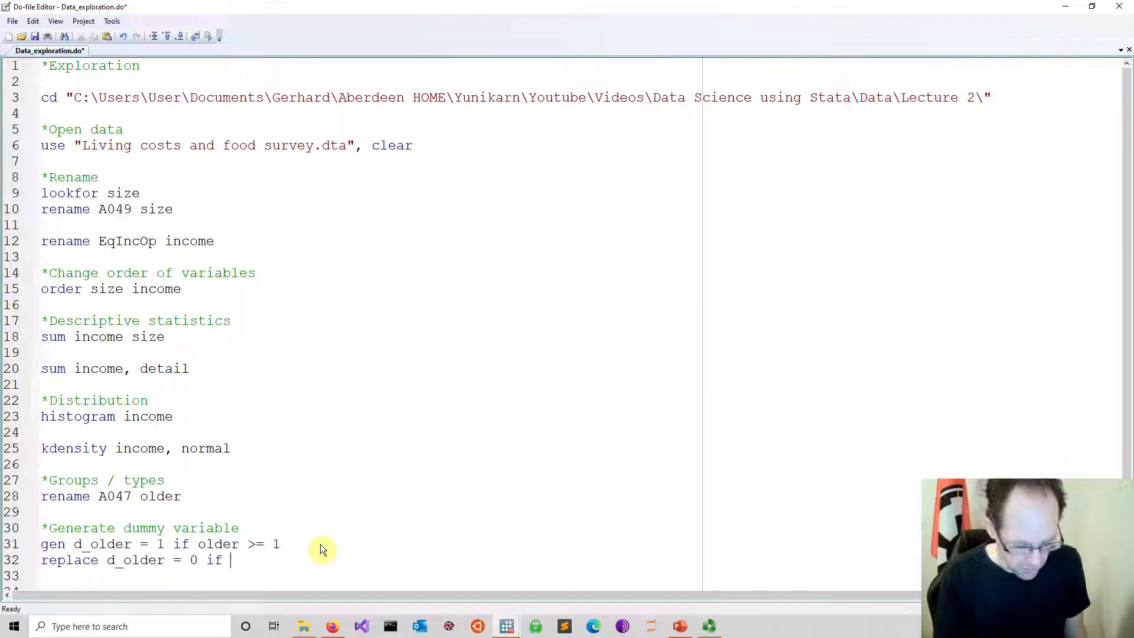
pyautogui.write('d_older == .')
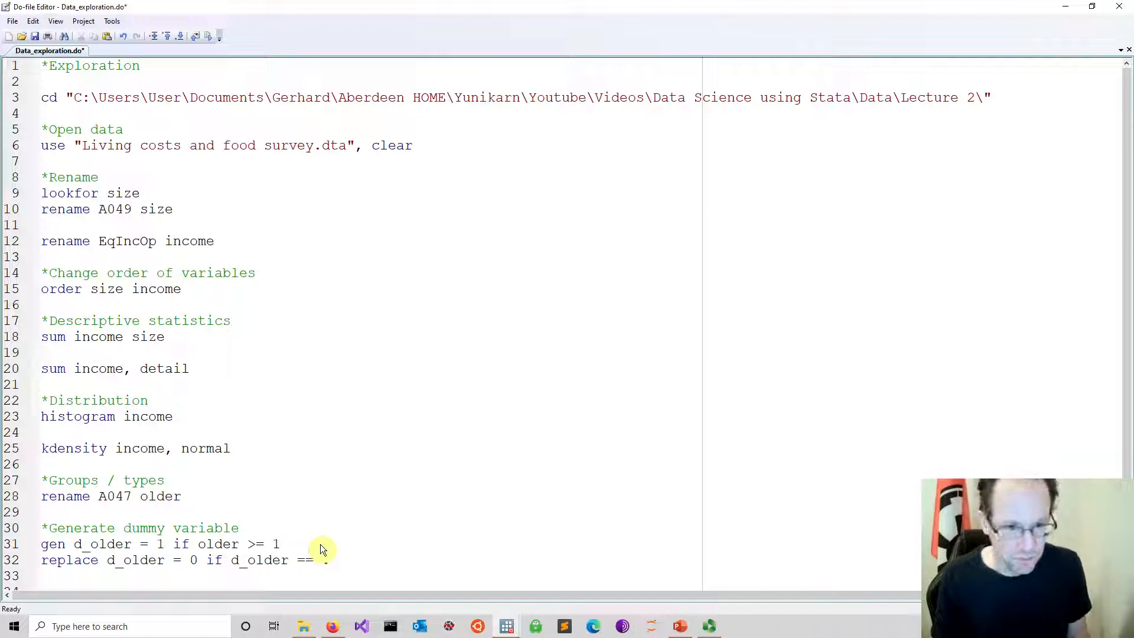
pyautogui.press('Return')
pyautogui.press('Return')
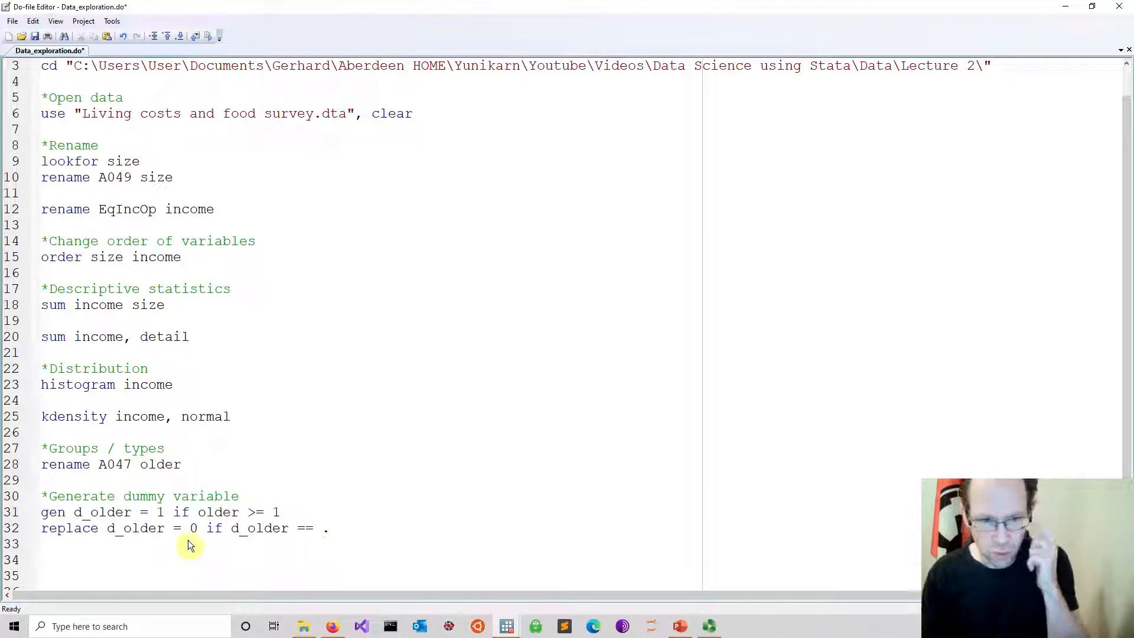
# - Run only the replace d_older line of the do-file
pyautogui.doubleClick(178, 528)
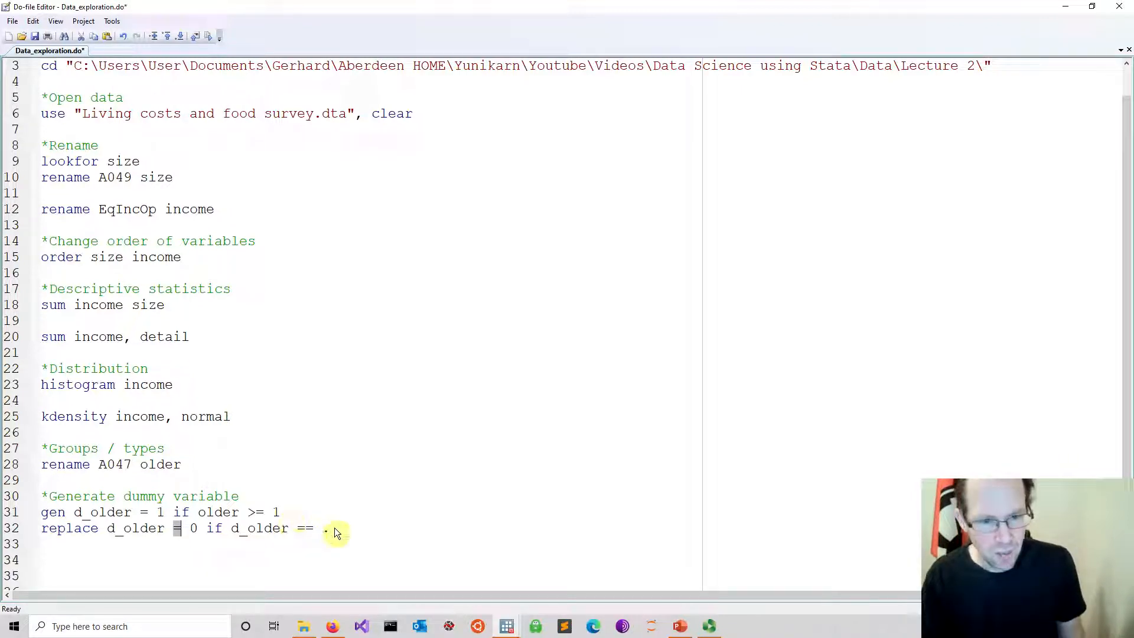
pyautogui.moveTo(334, 527); pyautogui.dragTo(12, 528)
pyautogui.click(208, 36)
# - In the main Stata window, rerun the earlier br older d_older command to reopen the data browser
pyautogui.click(506, 626)
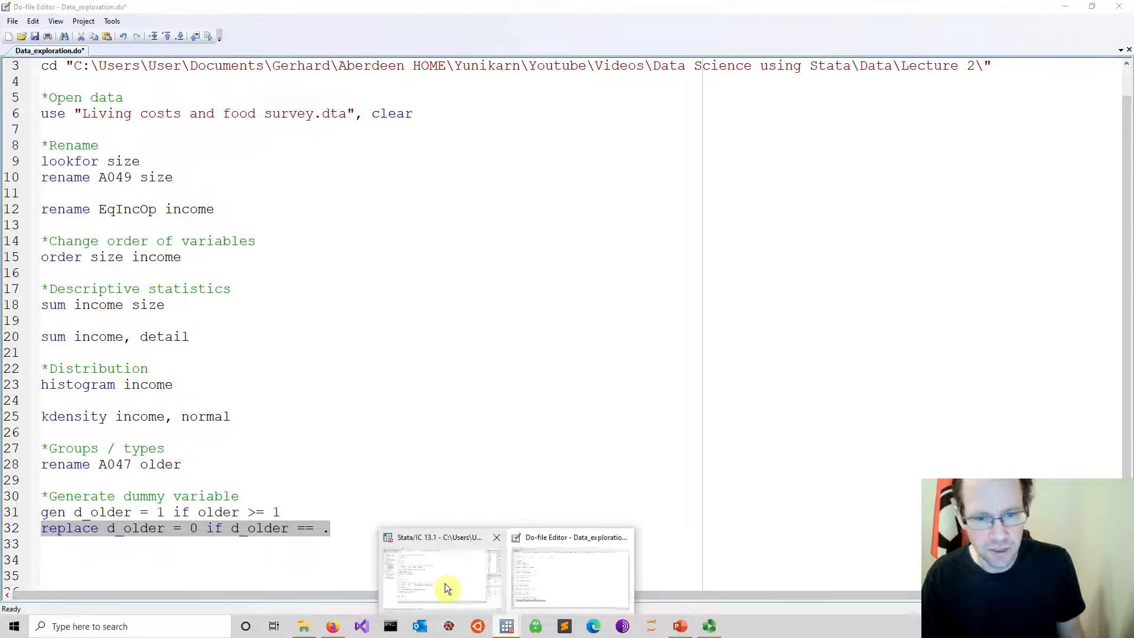
pyautogui.click(462, 590)
pyautogui.click(59, 301)
pyautogui.doubleClick(58, 300)
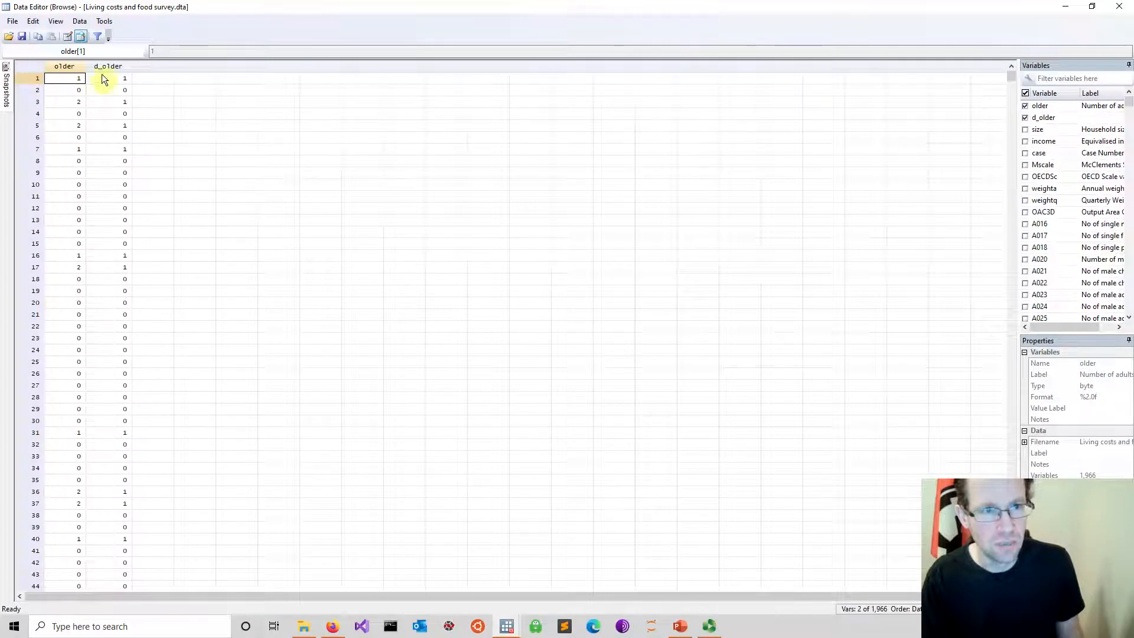
# - Check the d_older values against older in the early observations and around observations 38 and 39, and close the data browser
pyautogui.click(107, 88)
pyautogui.click(108, 114)
pyautogui.scroll(-6, 111, 165)
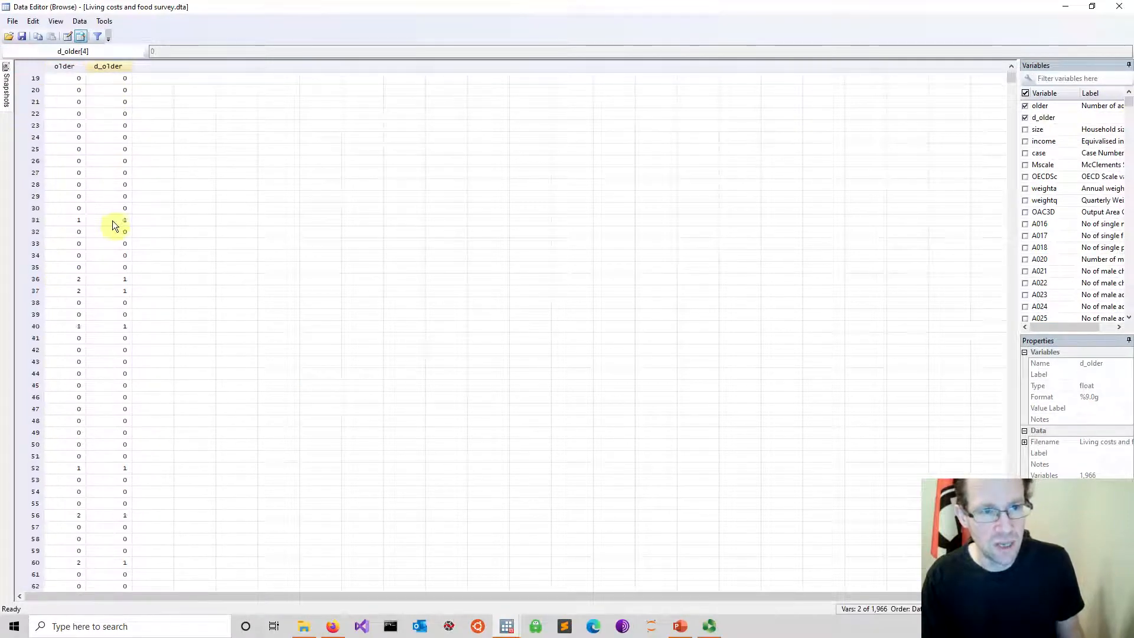
pyautogui.click(114, 303)
pyautogui.click(117, 314)
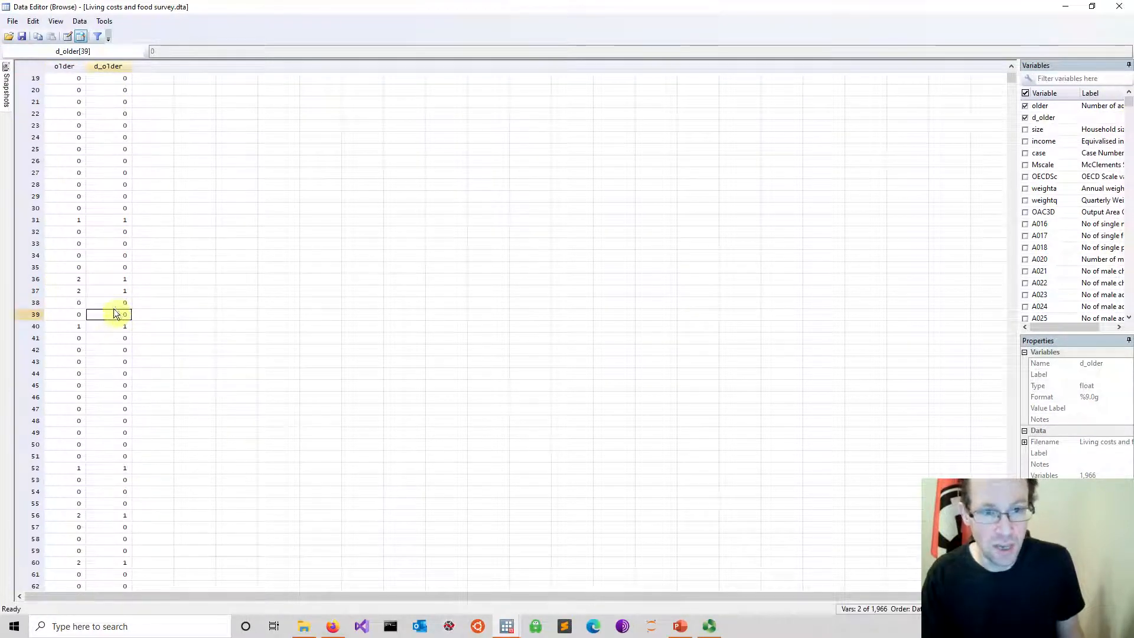
pyautogui.scroll(6, 129, 303)
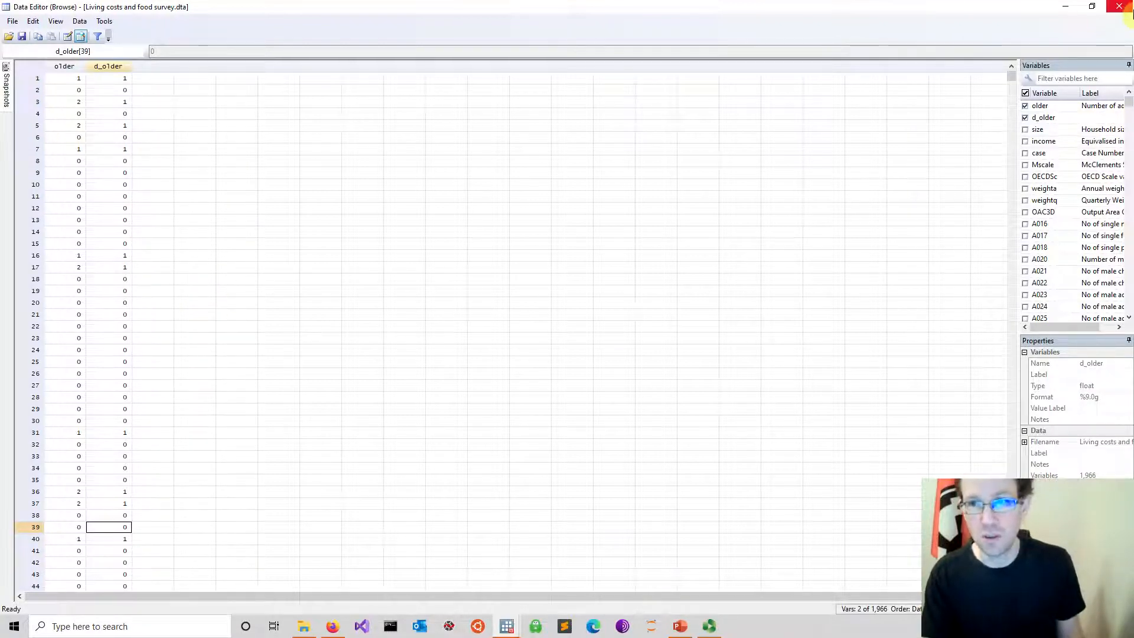
pyautogui.click(1119, 6)
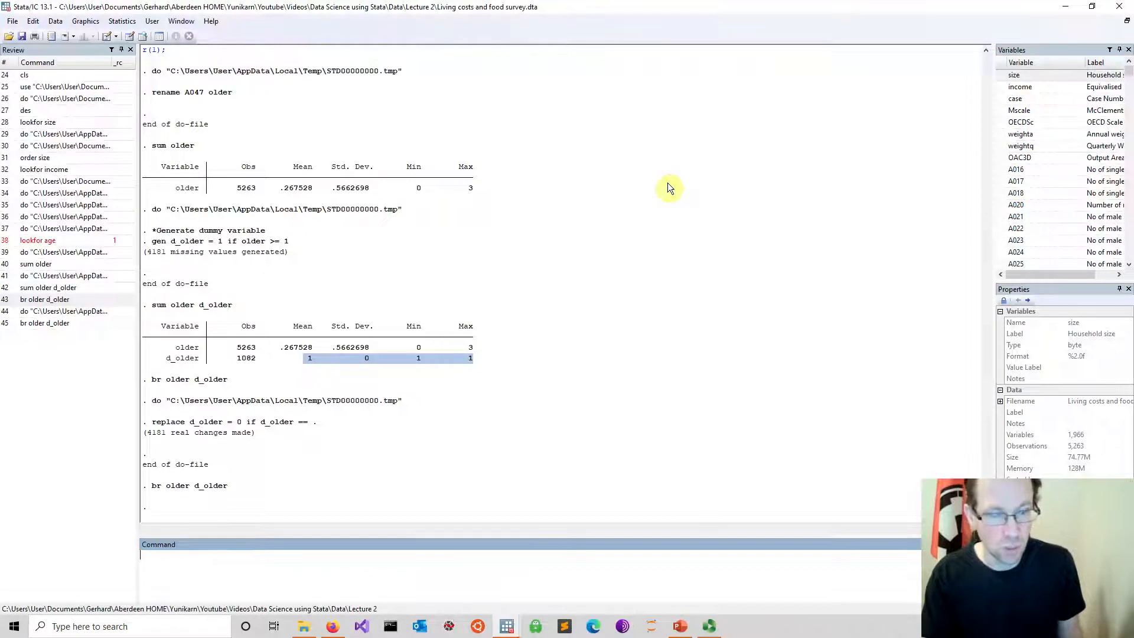
# - In the do-file, add label var d_older "Dummy that takes value 1 if at least 1 person in HH is 70+" below the replace line
pyautogui.click(506, 626)
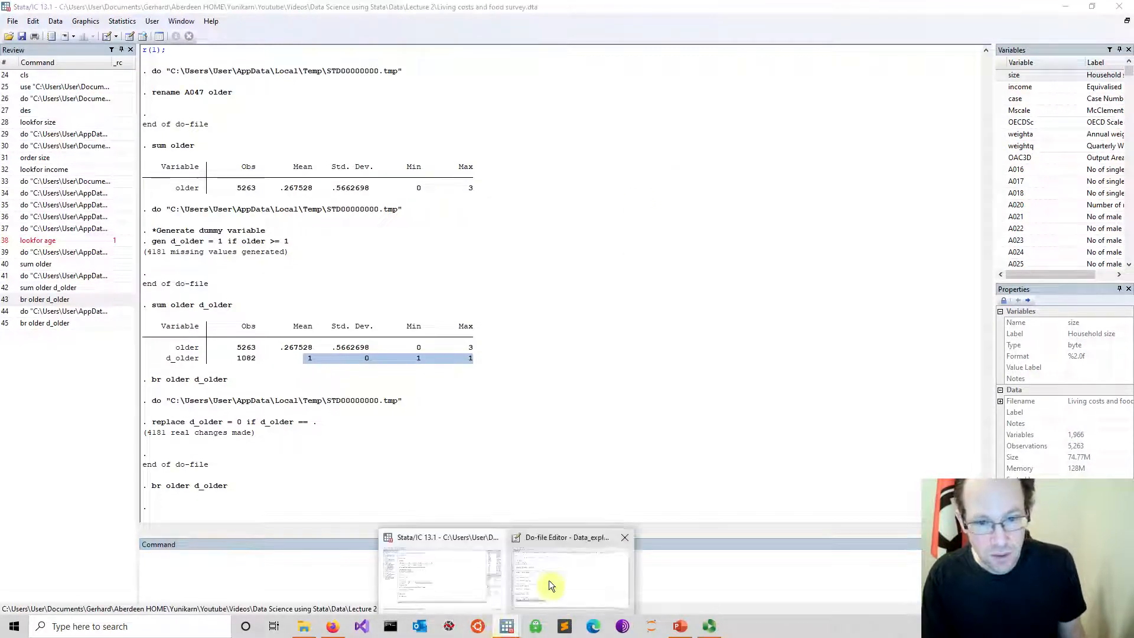
pyautogui.click(551, 565)
pyautogui.click(385, 527)
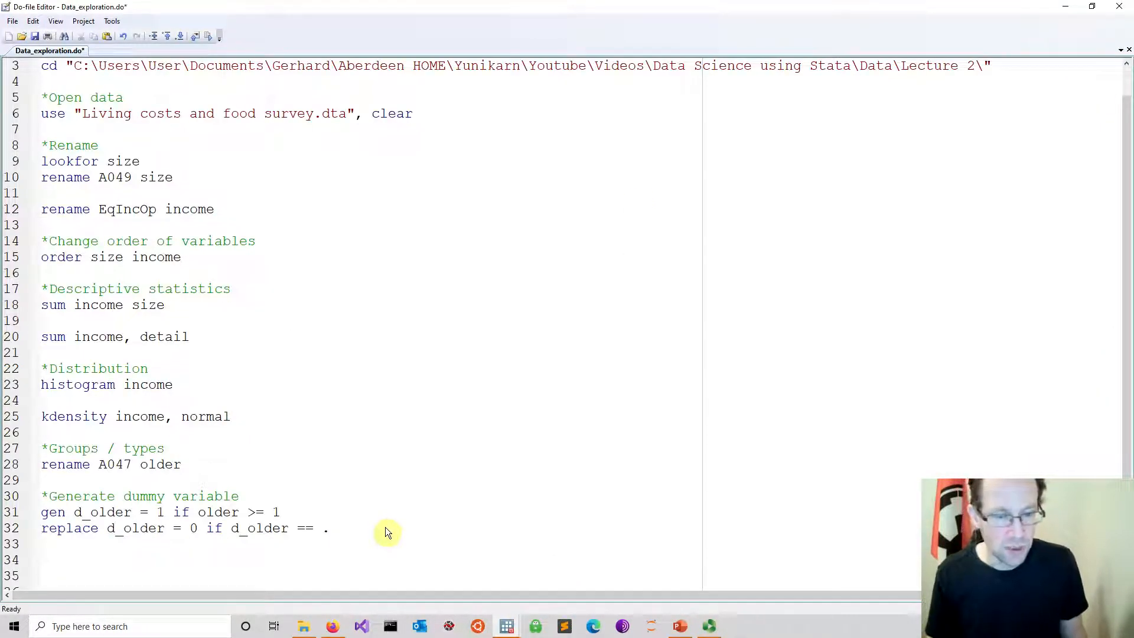
pyautogui.press('Return')
pyautogui.press('Return')
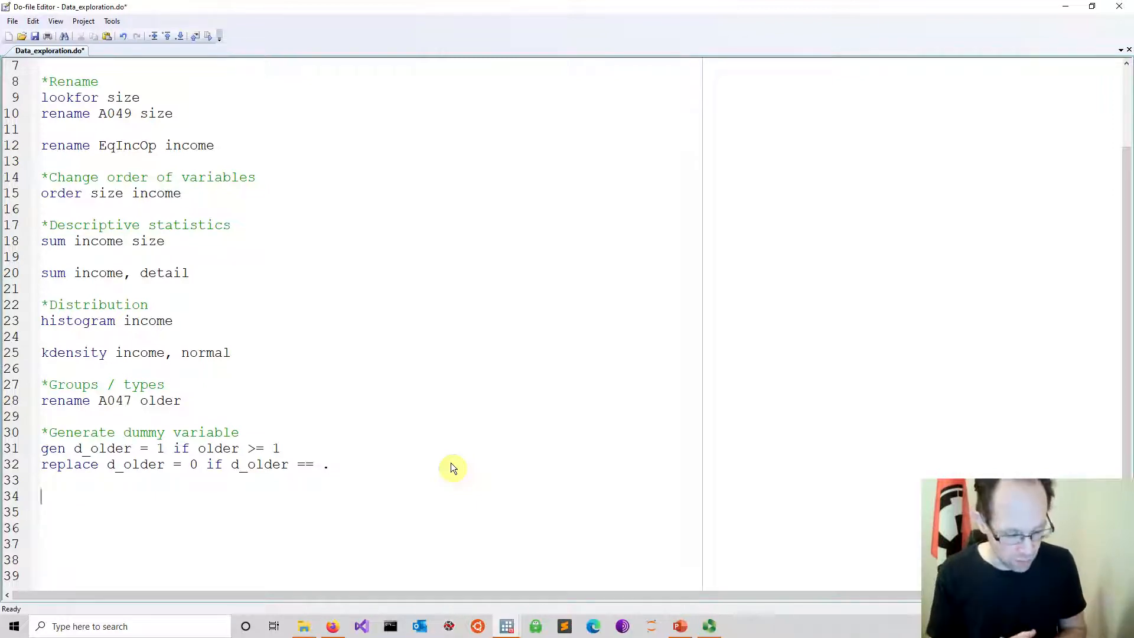
pyautogui.write('la')
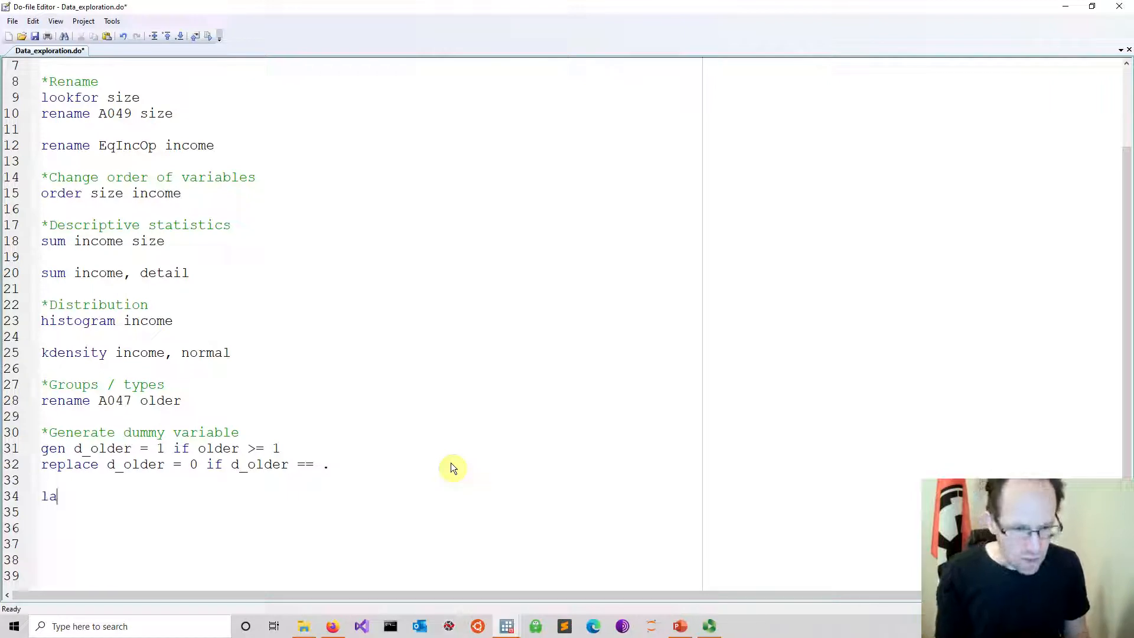
pyautogui.write('bel var')
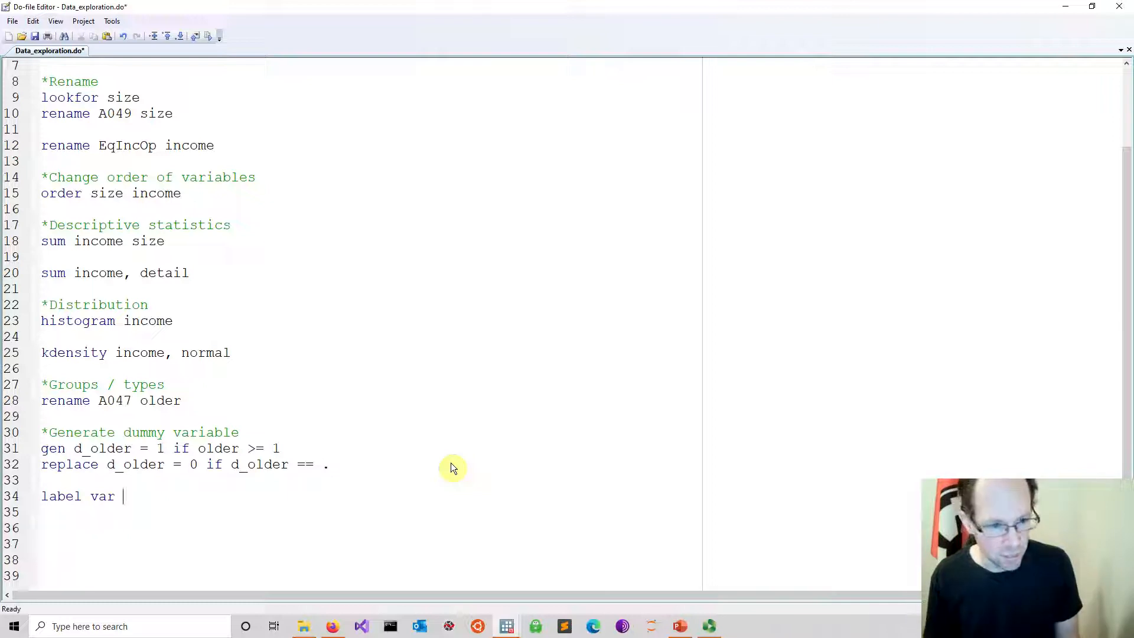
pyautogui.write(' d_')
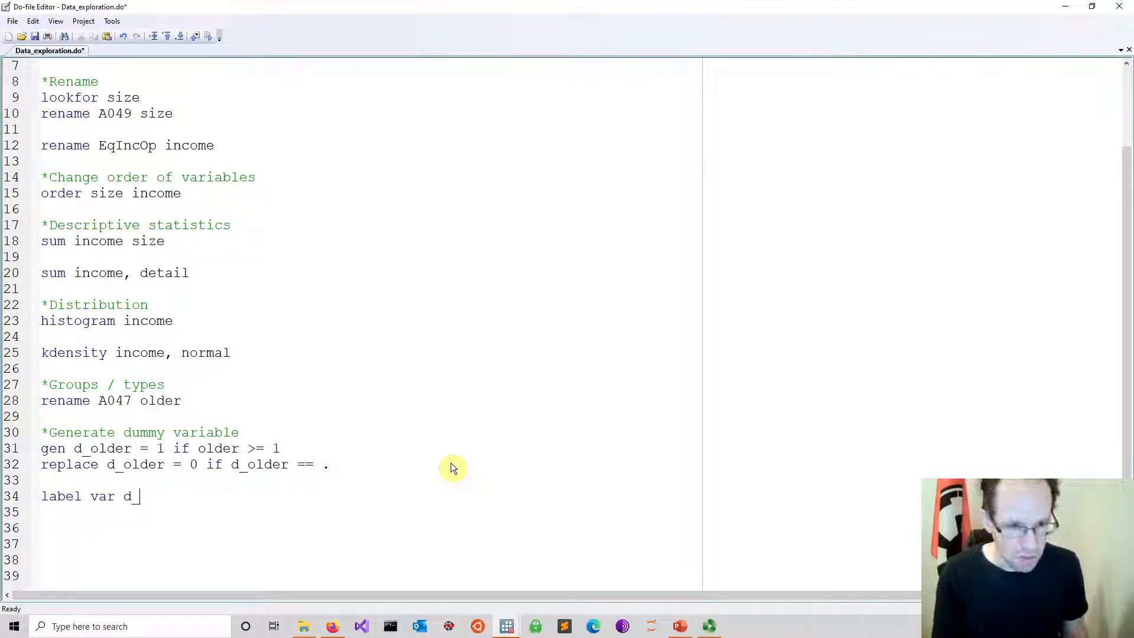
pyautogui.write('older ')
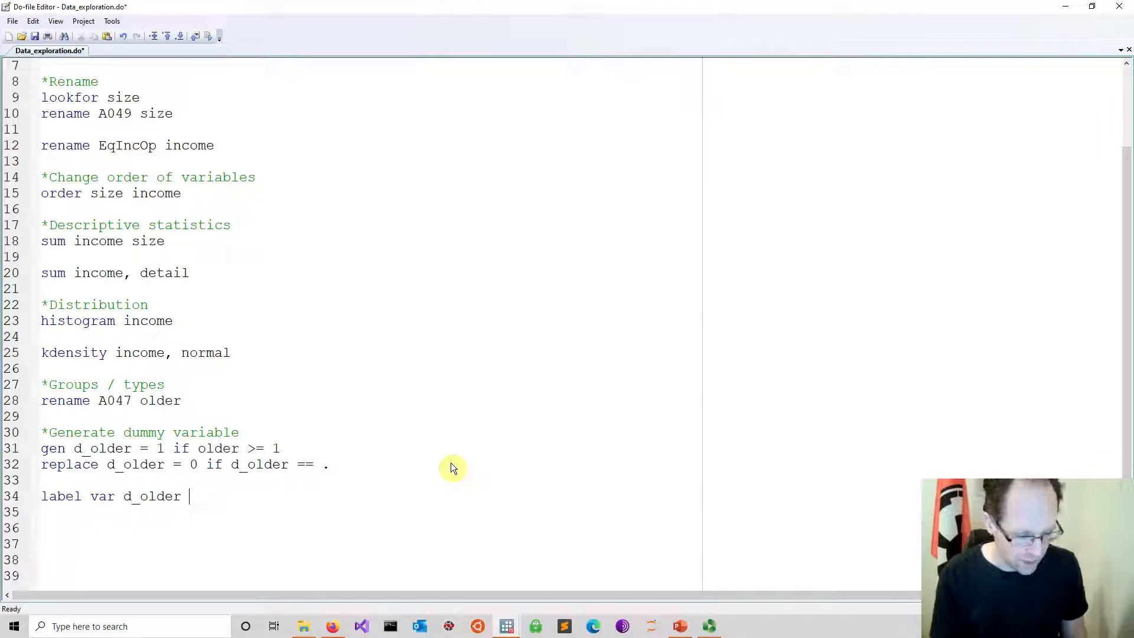
pyautogui.write('""')
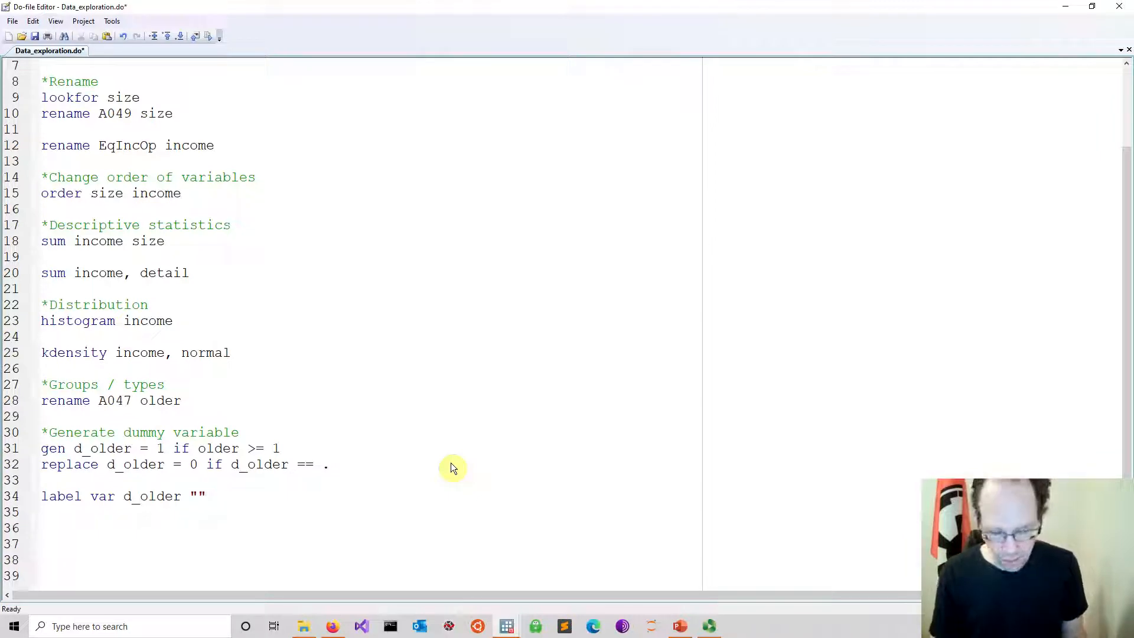
pyautogui.press('Left')
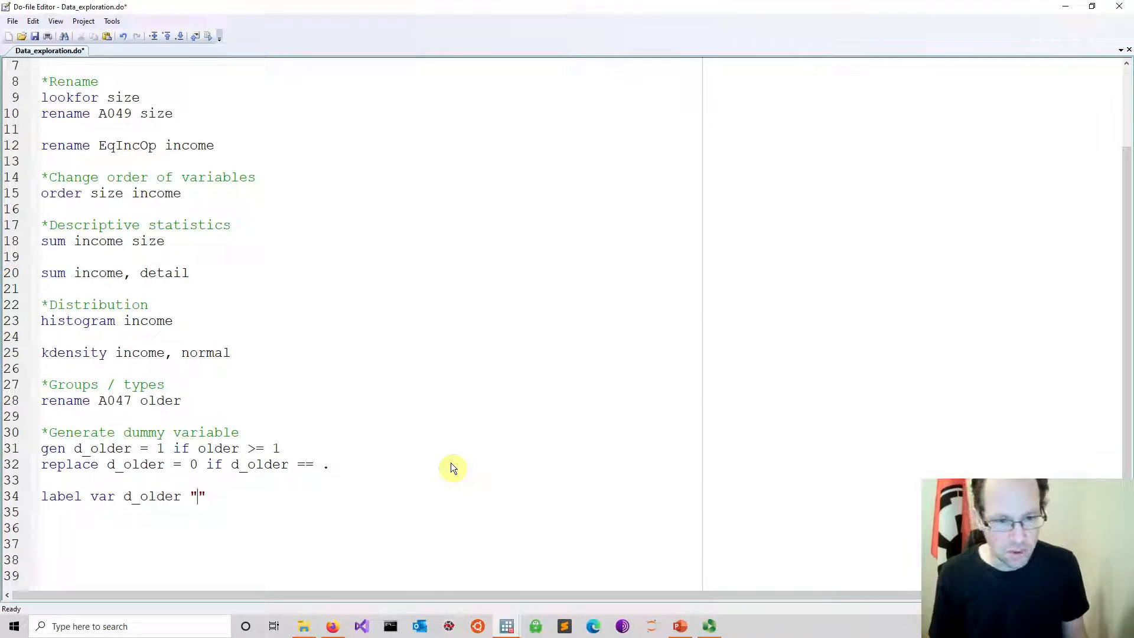
pyautogui.write('Dummy t')
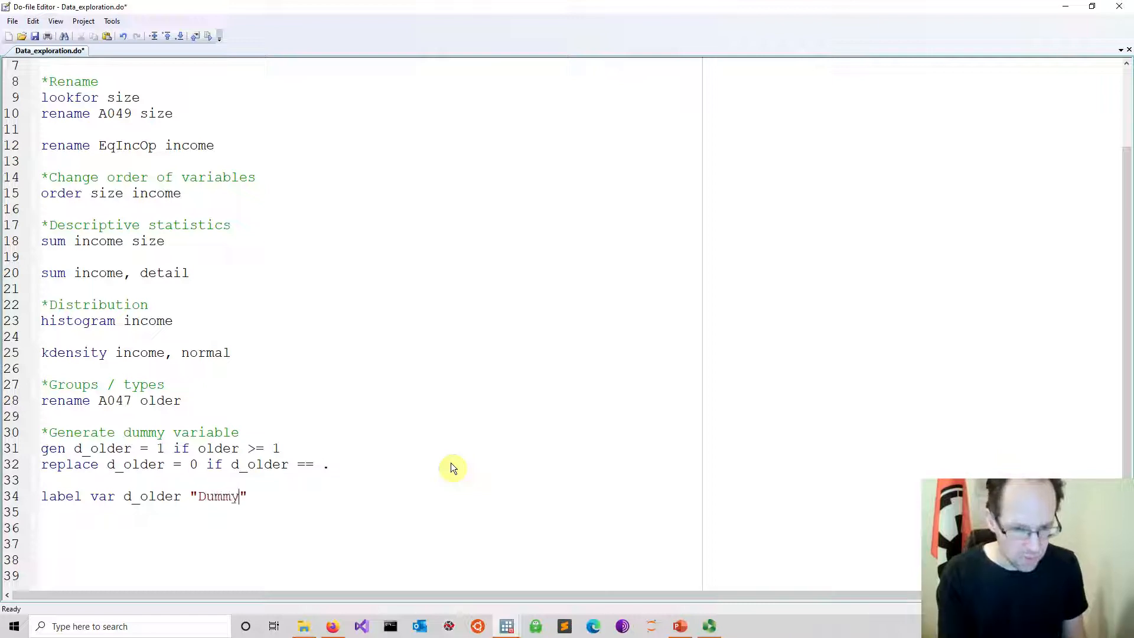
pyautogui.write('hat takes ')
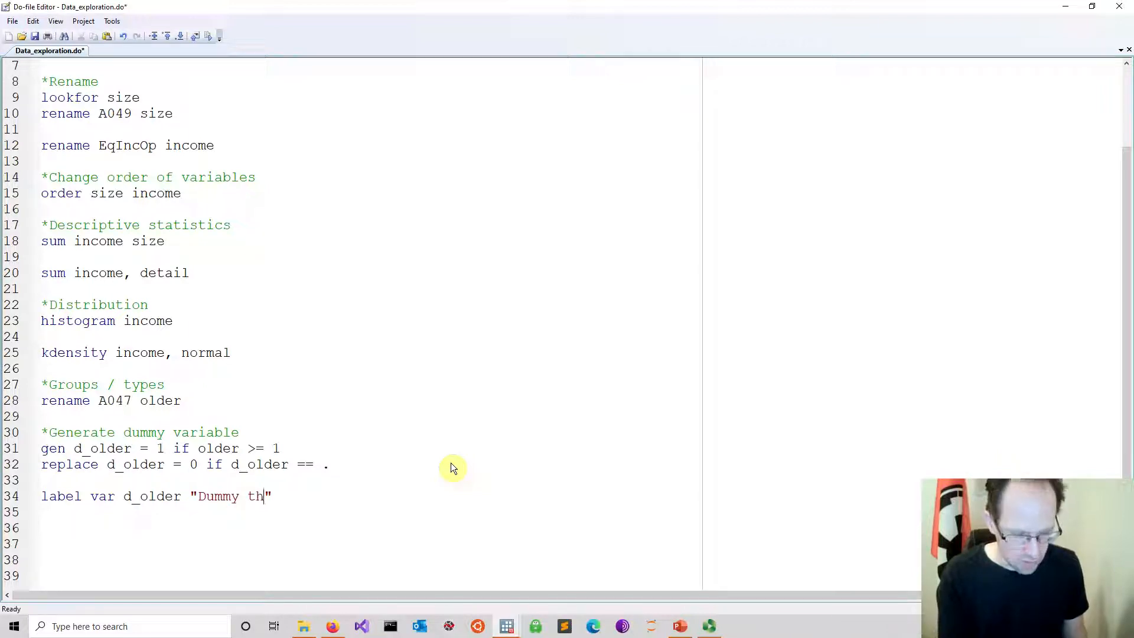
pyautogui.write('value 1 i')
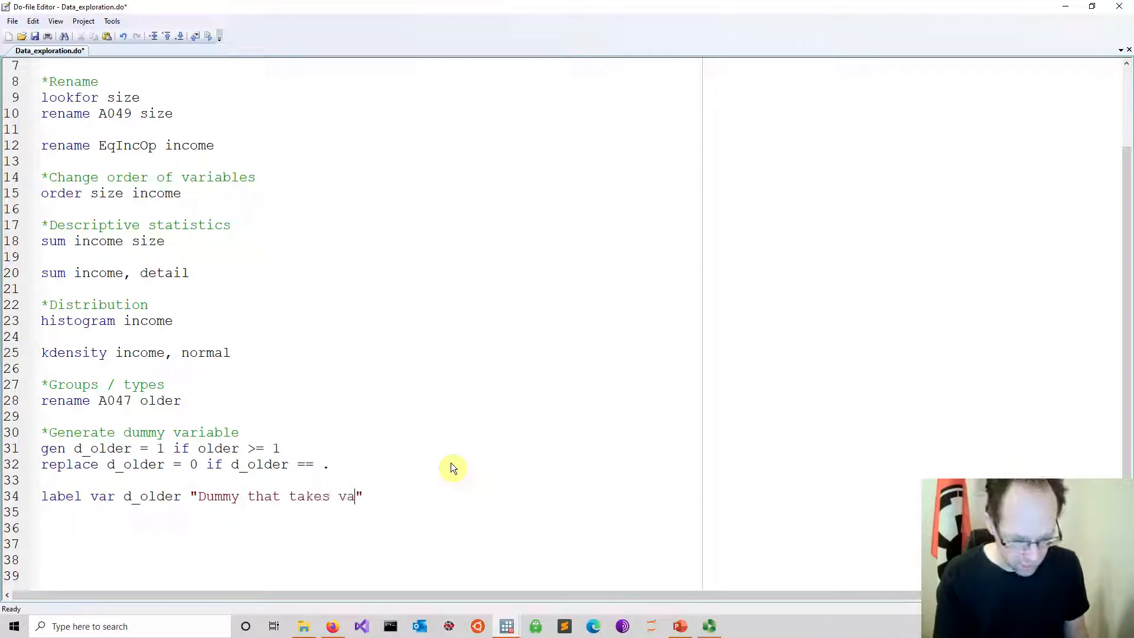
pyautogui.write('f at least 1 p')
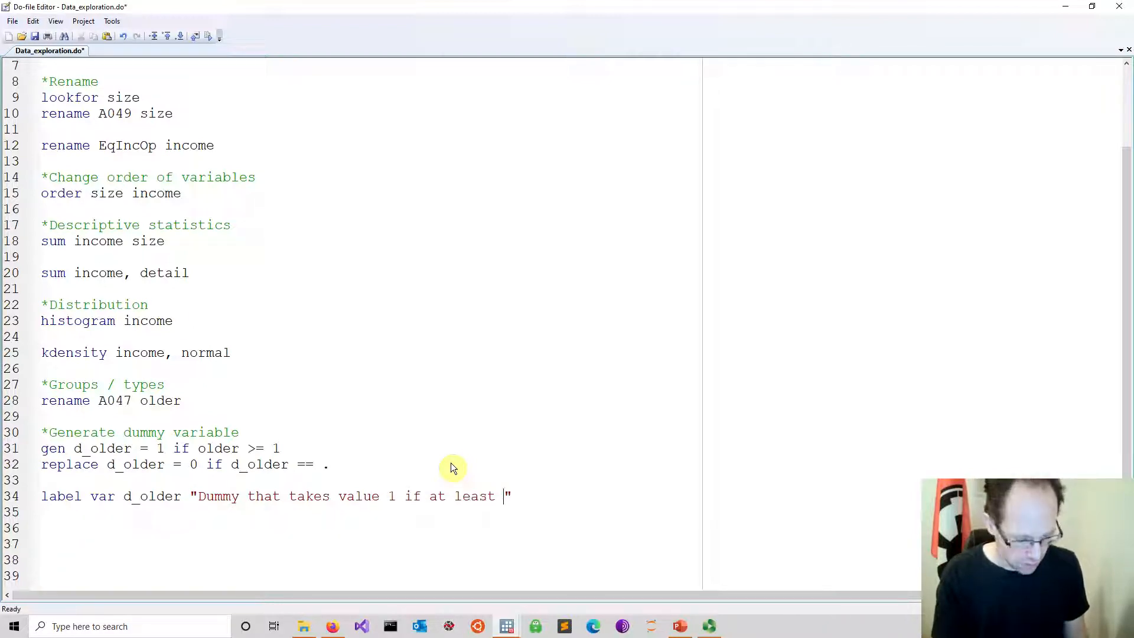
pyautogui.write('erson in H')
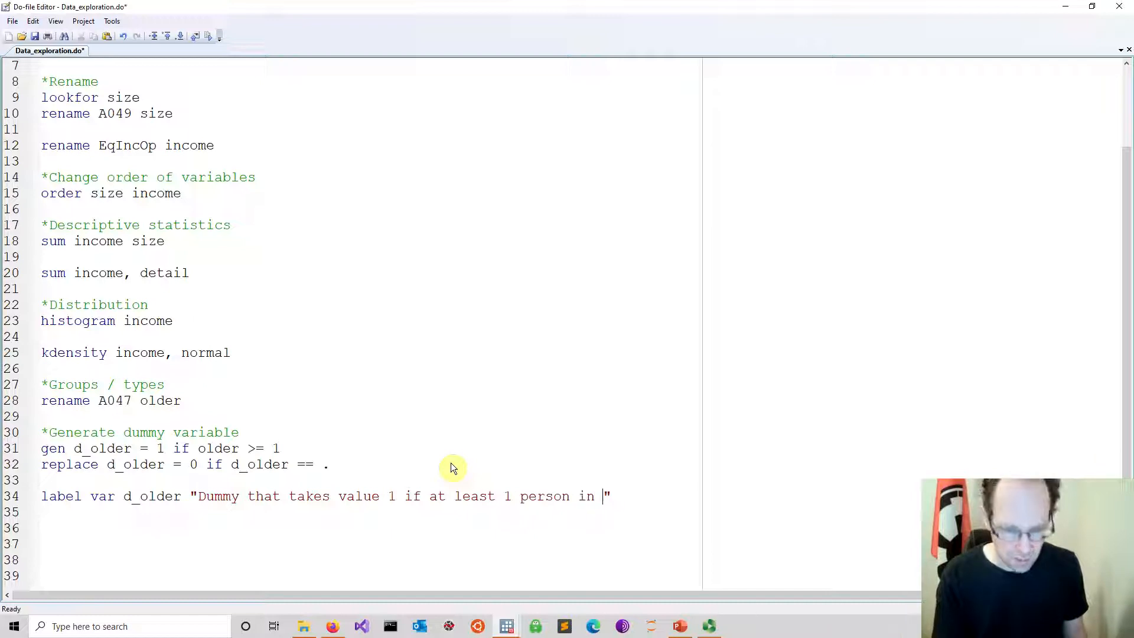
pyautogui.write('H is 70+')
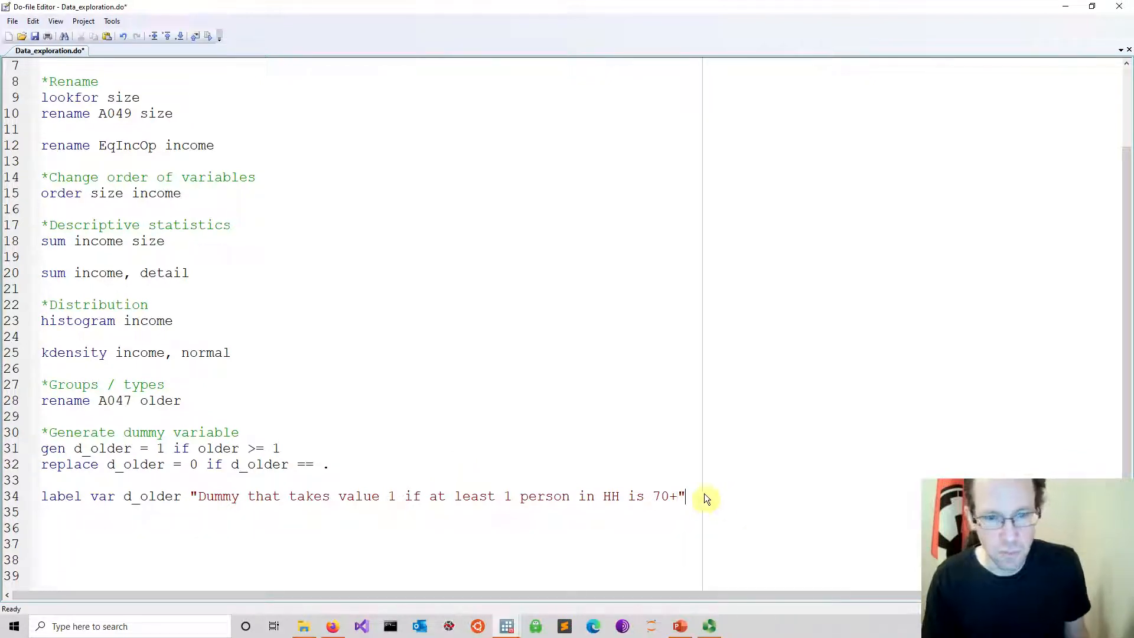
# - Run only the label var d_older line, and check the variable's label in the main Stata window with des d_older
pyautogui.moveTo(703, 495); pyautogui.dragTo(40, 496)
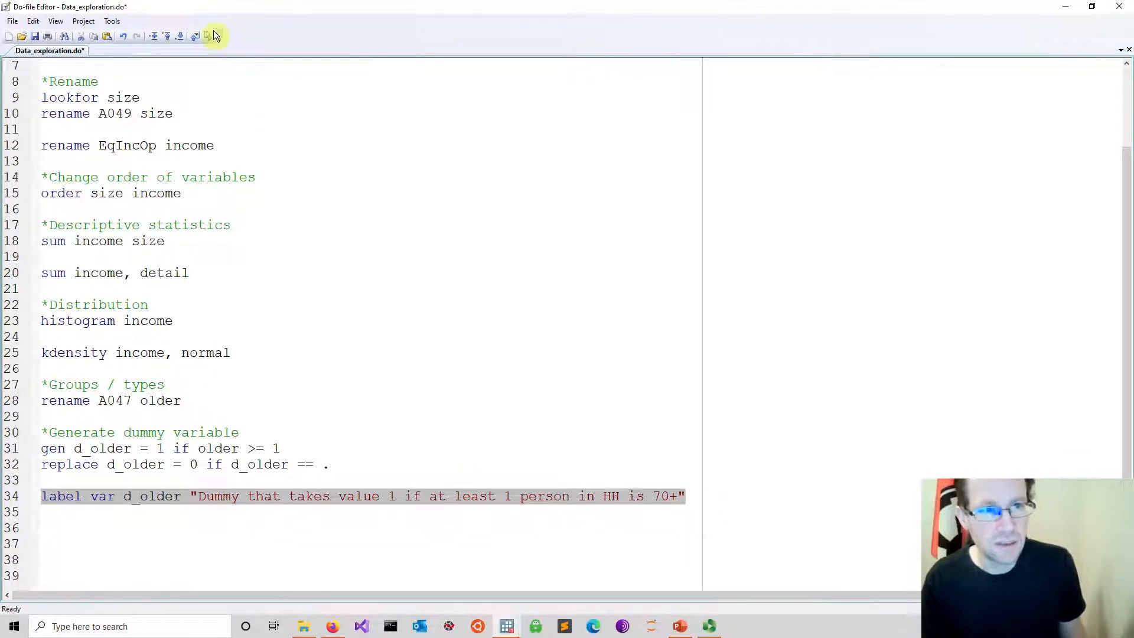
pyautogui.moveTo(507, 626)
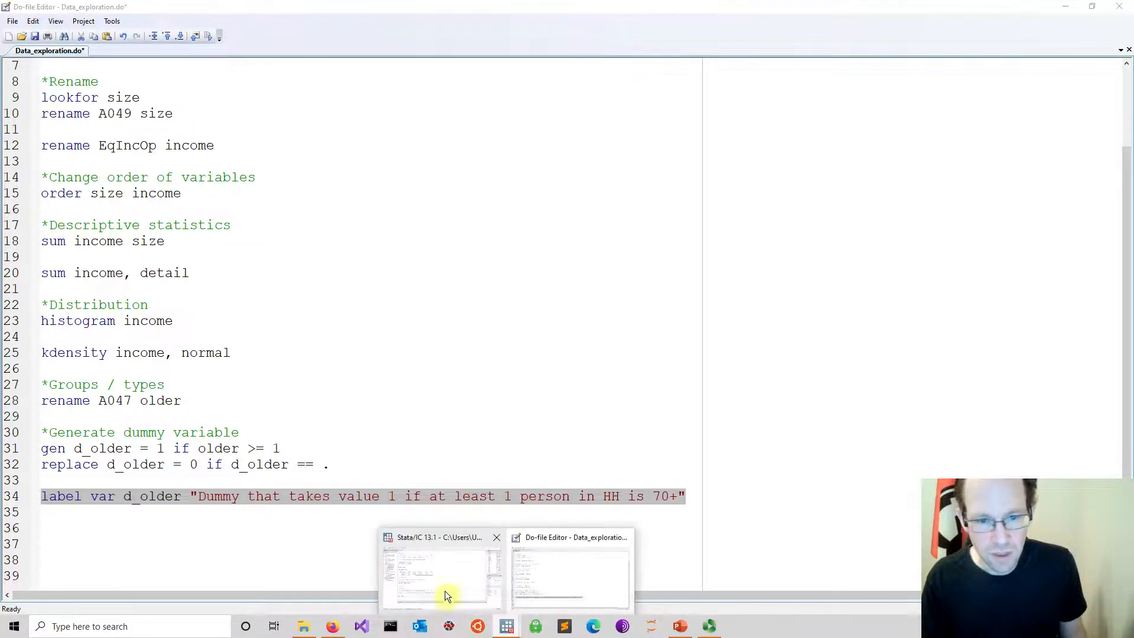
pyautogui.click(445, 591)
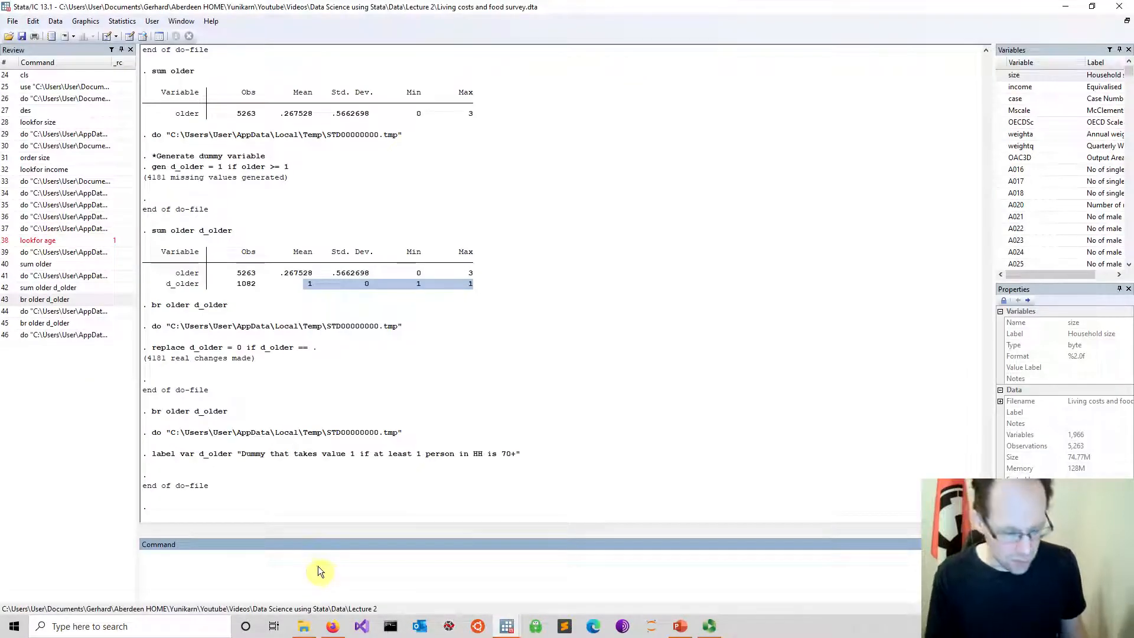
pyautogui.write('des d_older')
pyautogui.press('Return')
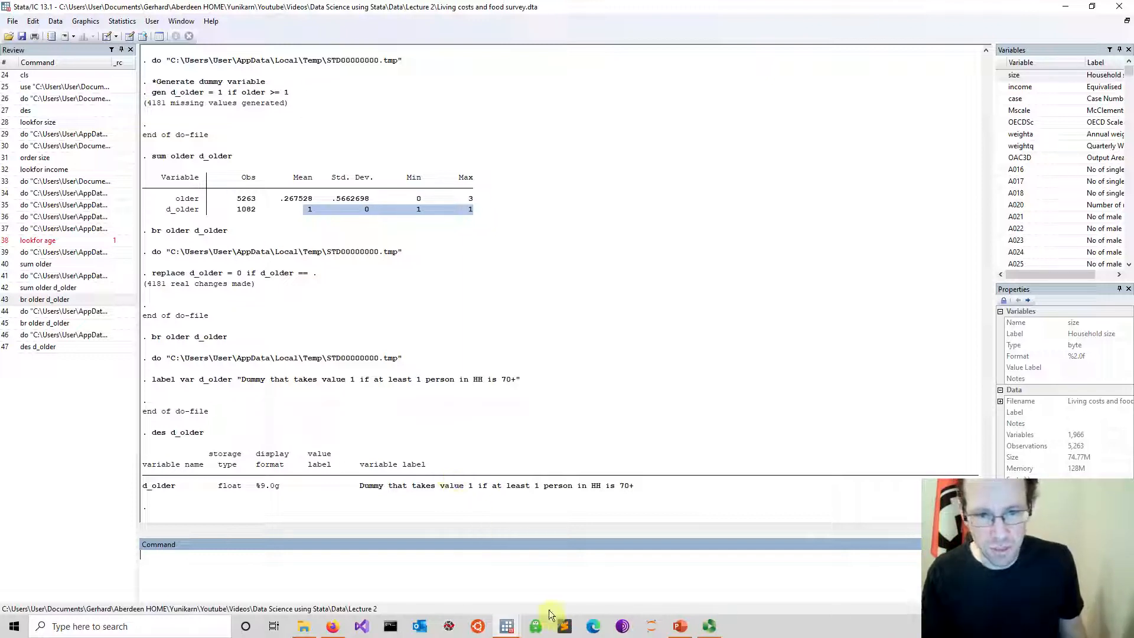
# - In the do-file, add the comment *Compare income across groups below the label var line, leaving one blank line between them
pyautogui.moveTo(506, 626)
pyautogui.click(544, 576)
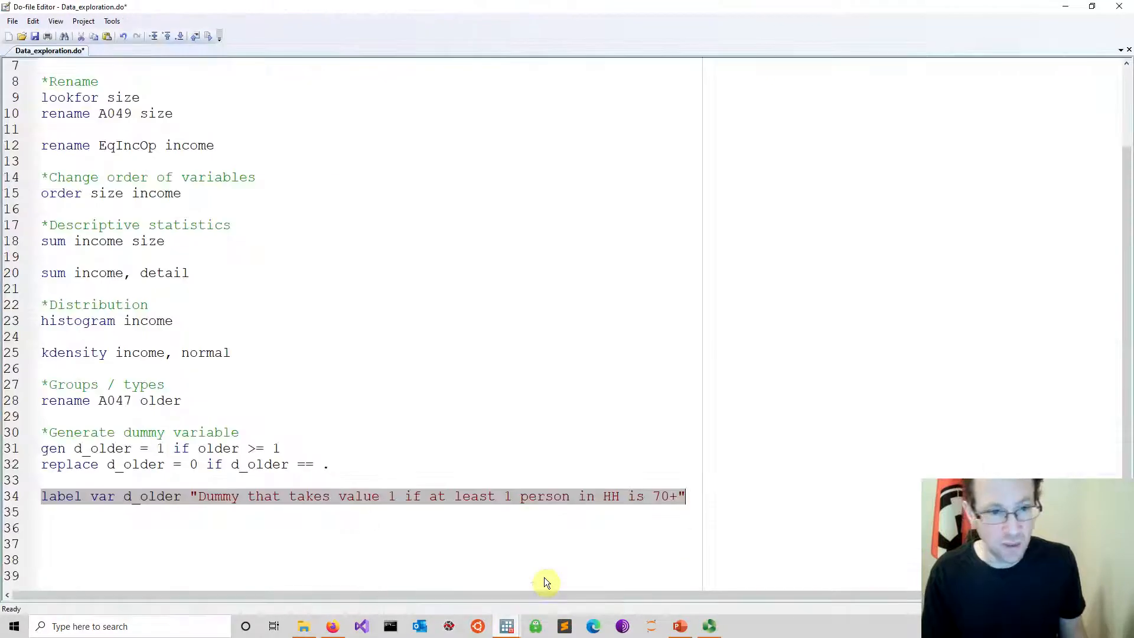
pyautogui.click(132, 529)
pyautogui.write('*')
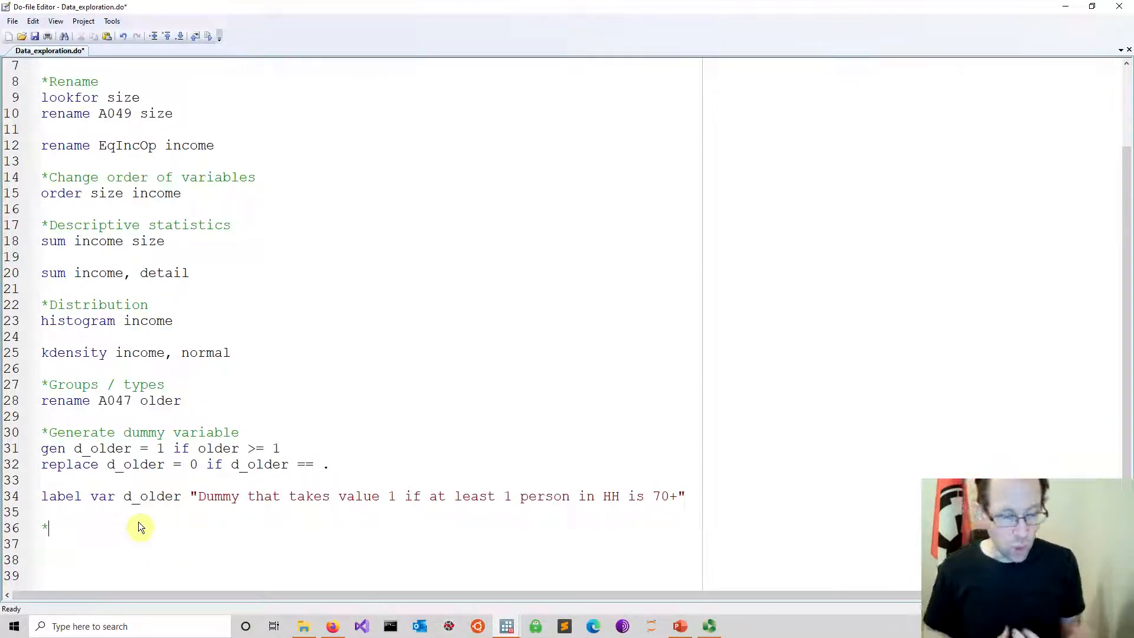
pyautogui.write('Compare')
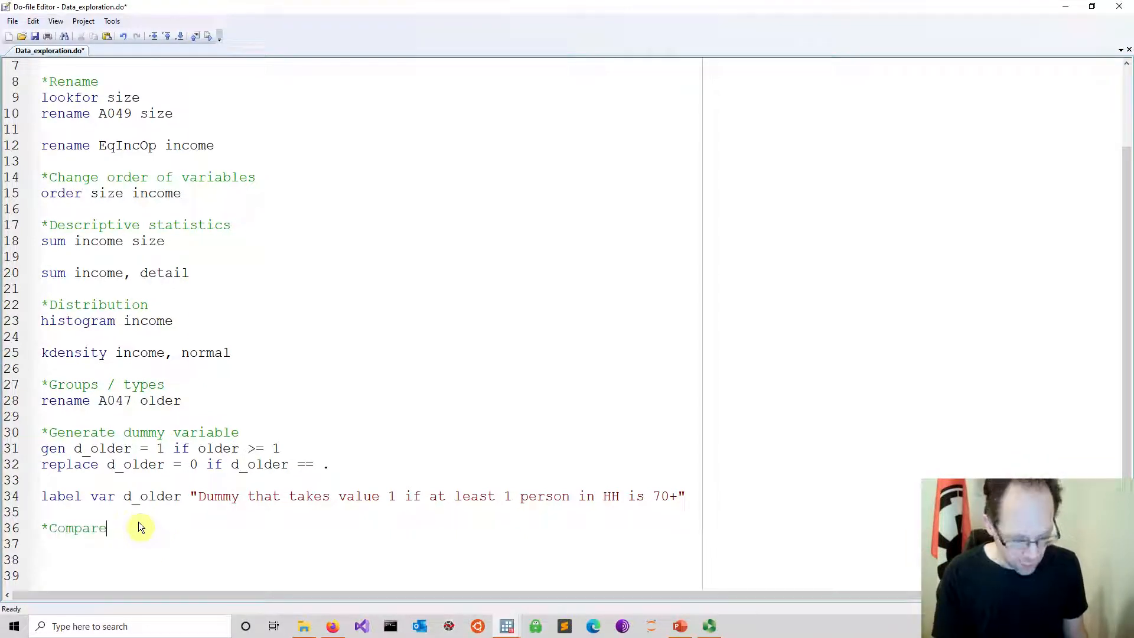
pyautogui.write(' income acr')
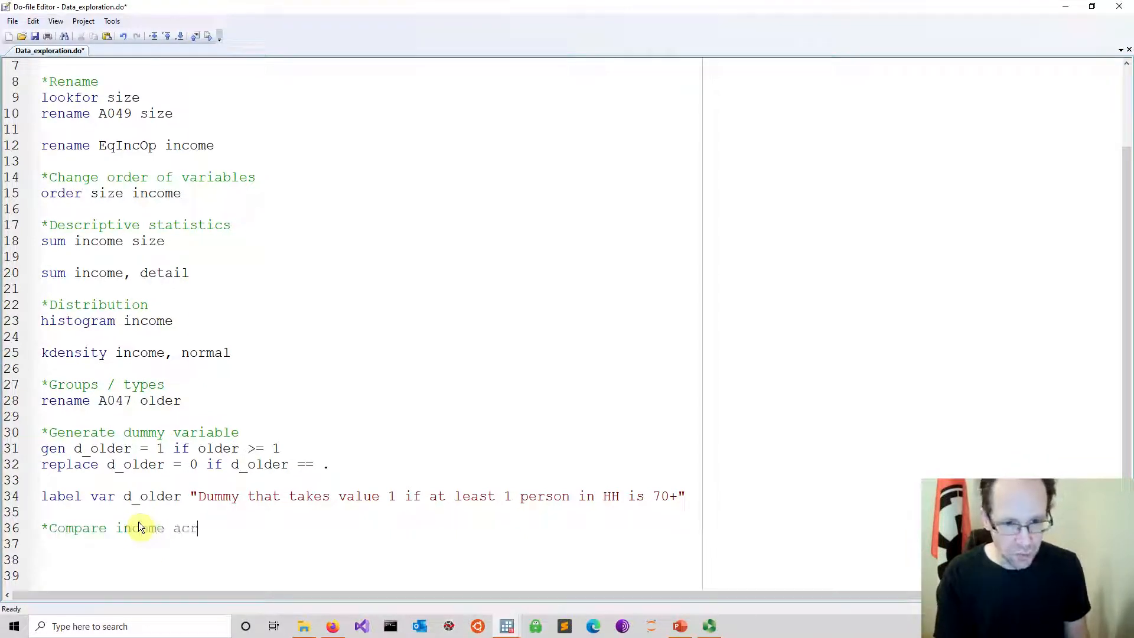
pyautogui.write('oss gro')
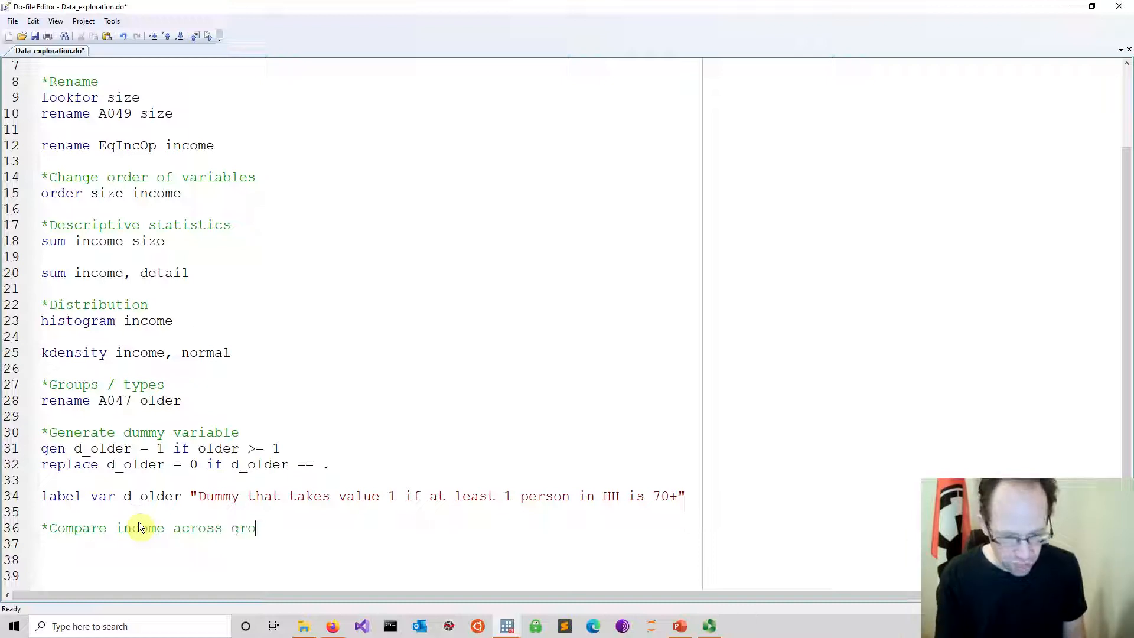
pyautogui.write('ups')
pyautogui.press('Return')
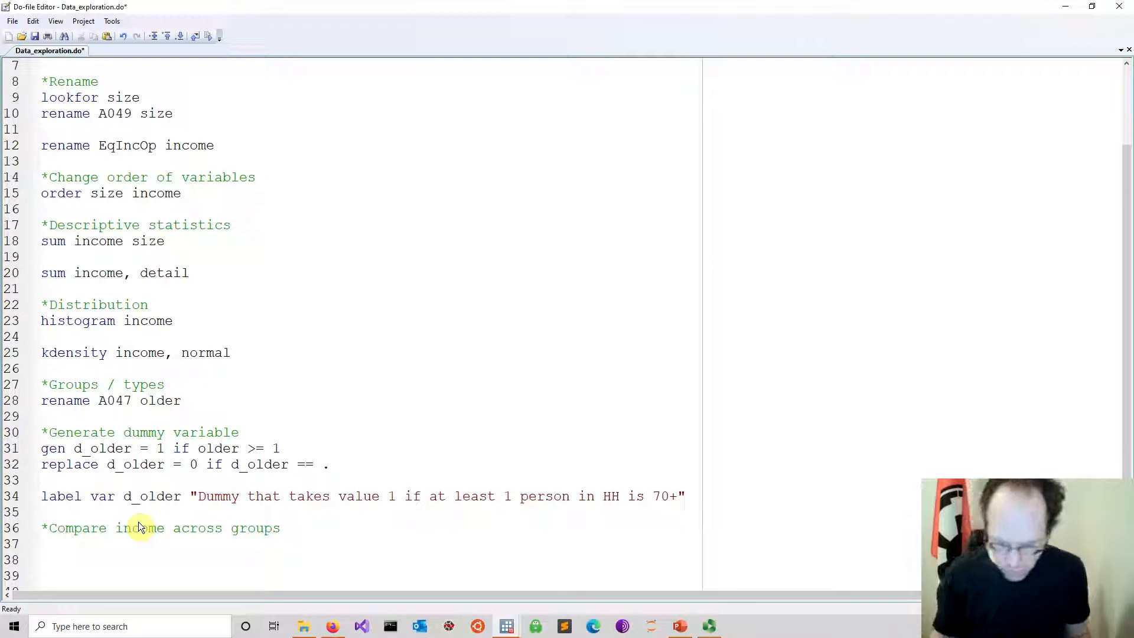
# - Below the comparison comment, add the comment *Box-plot and the command graph box income, by(d_older)
pyautogui.write('*B')
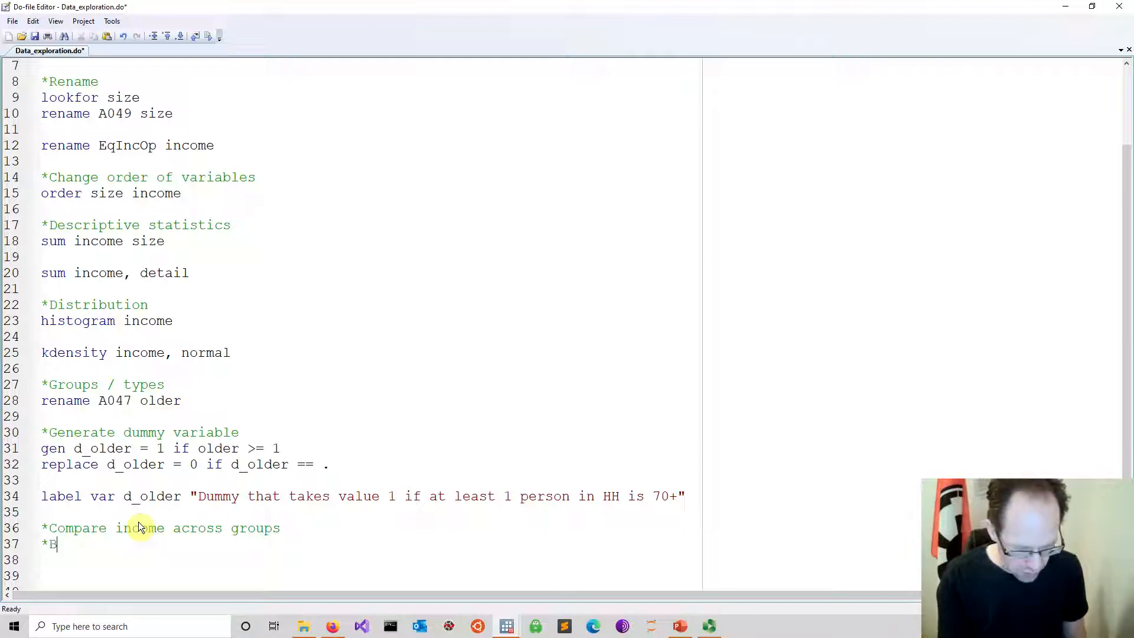
pyautogui.write('ox-plot ')
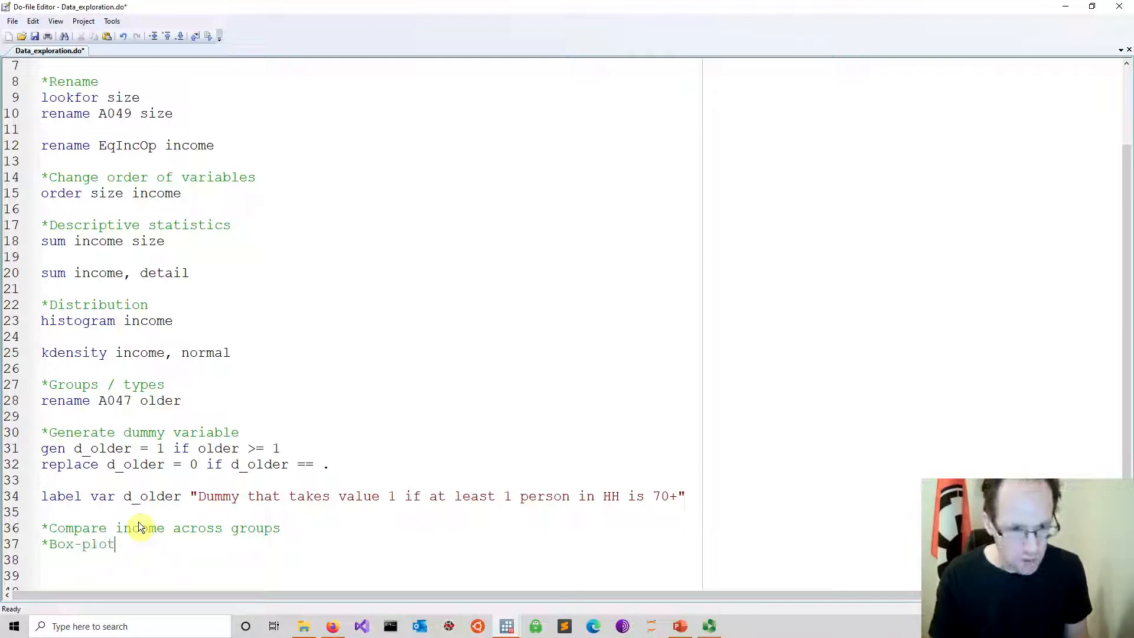
pyautogui.write('gr')
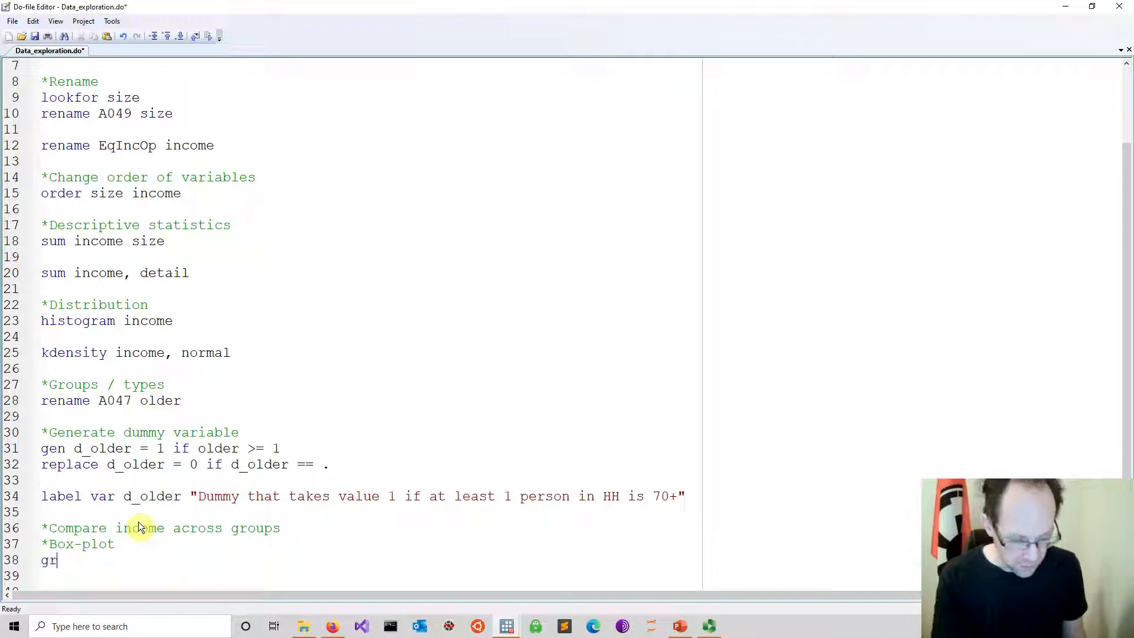
pyautogui.write('aph box')
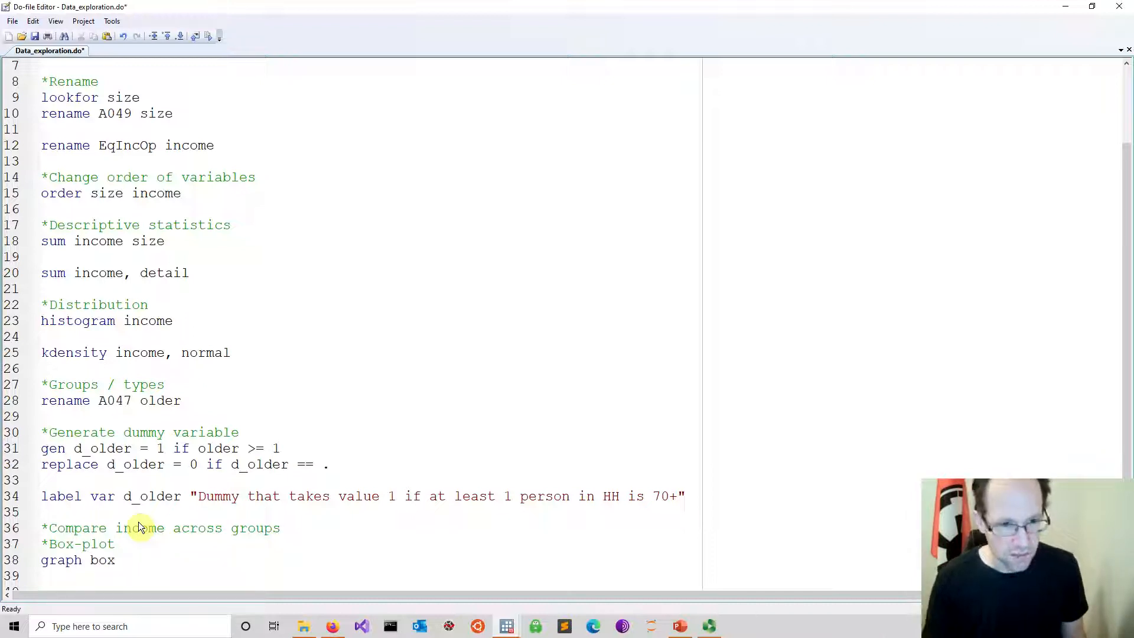
pyautogui.scroll(-1, 138, 522)
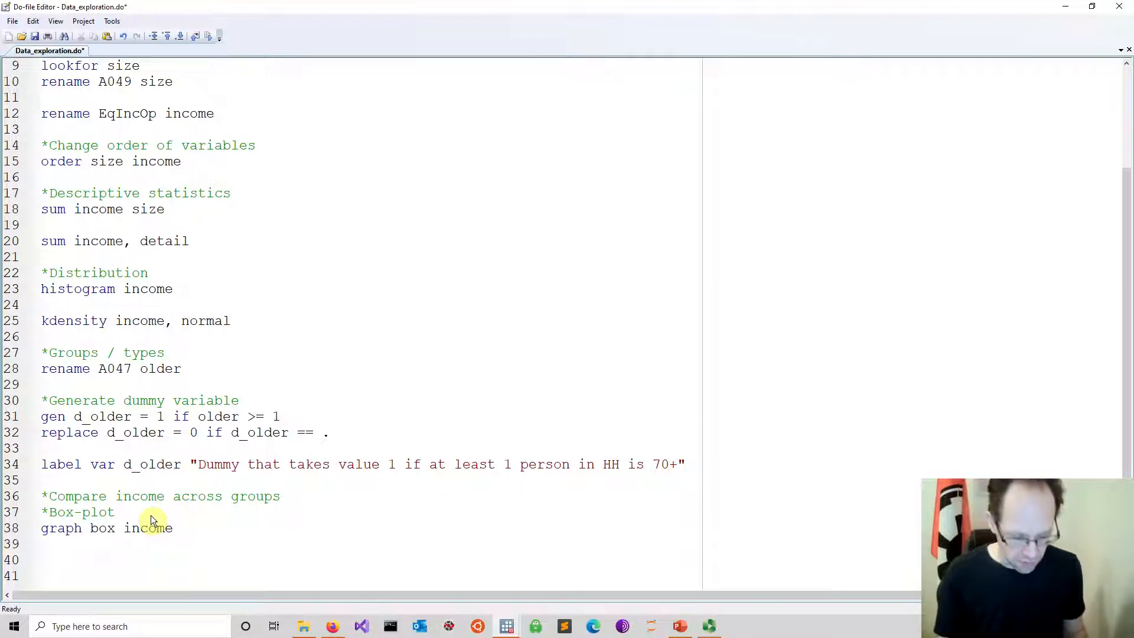
pyautogui.write('by')
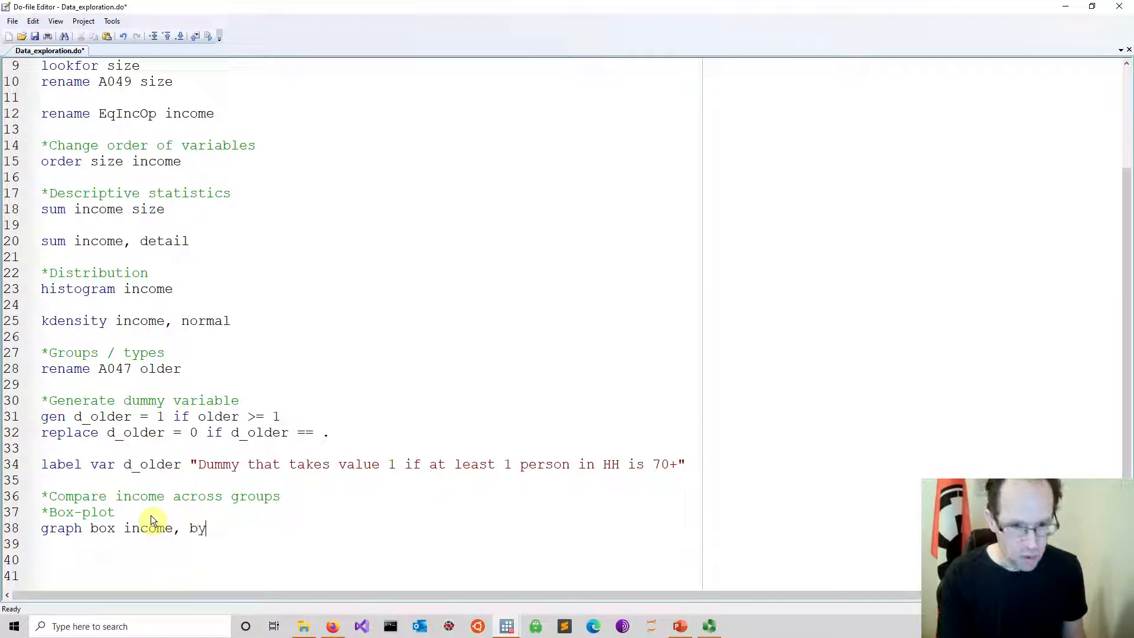
pyautogui.write('()')
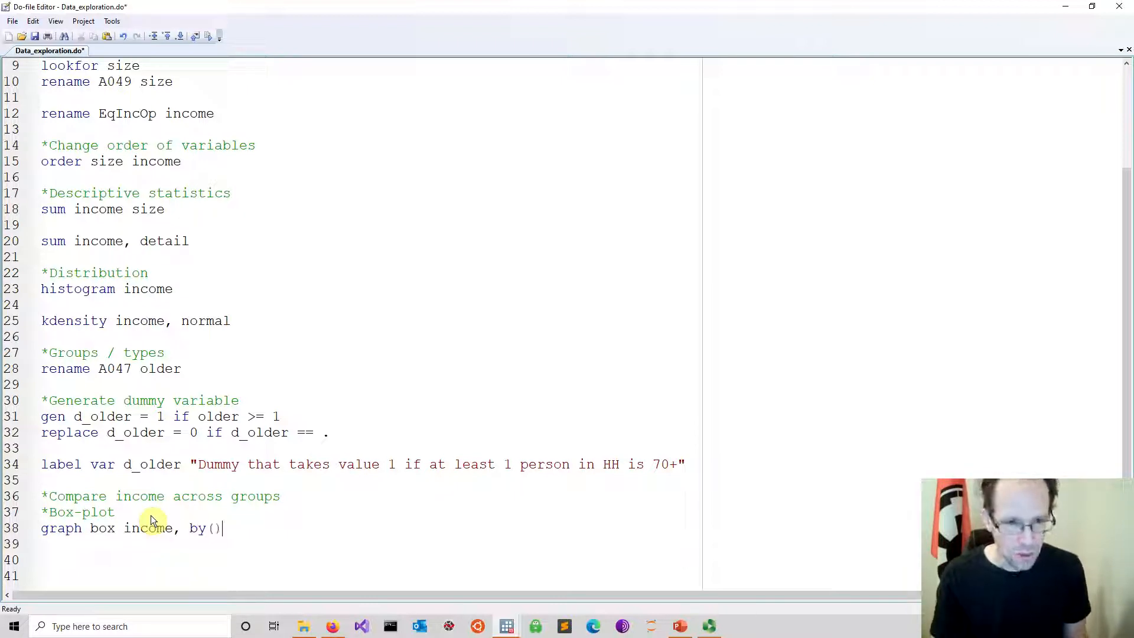
pyautogui.write('d_older')
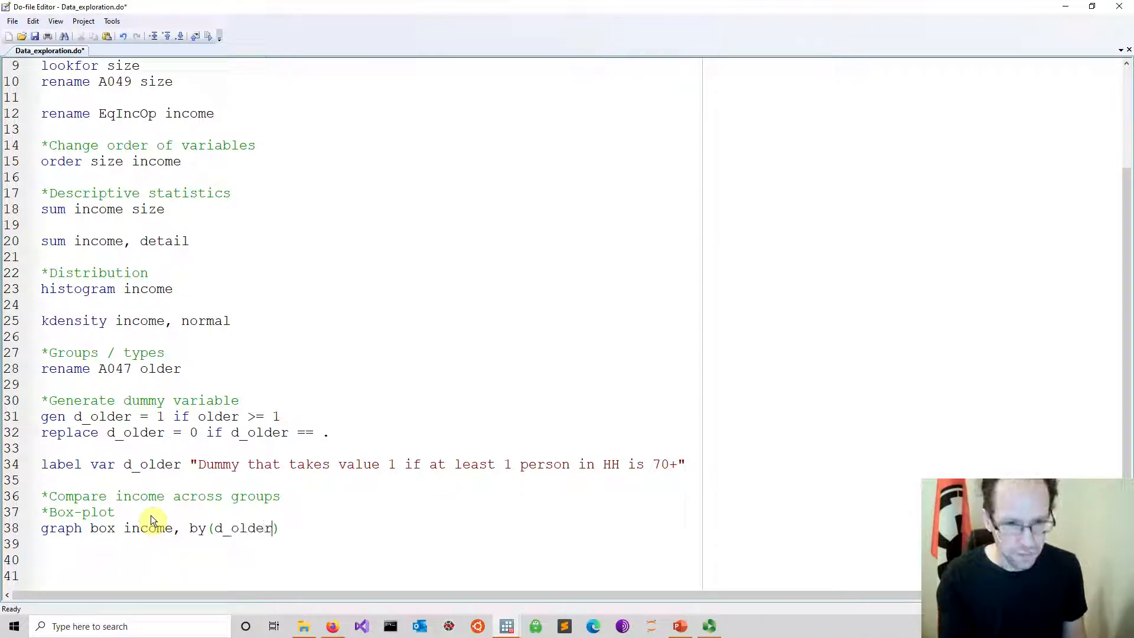
# - Save the do-file, run only the two box-plot lines, and bring up the resulting graph
pyautogui.moveTo(288, 534); pyautogui.dragTo(9, 512)
pyautogui.click(34, 39)
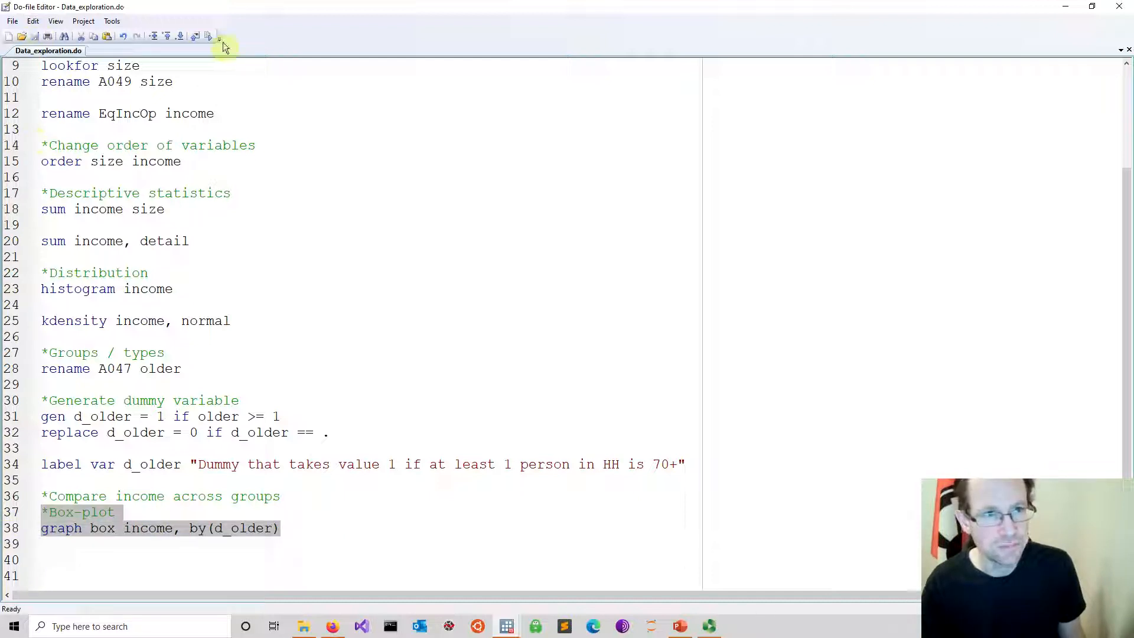
pyautogui.moveTo(495, 621)
pyautogui.click(426, 591)
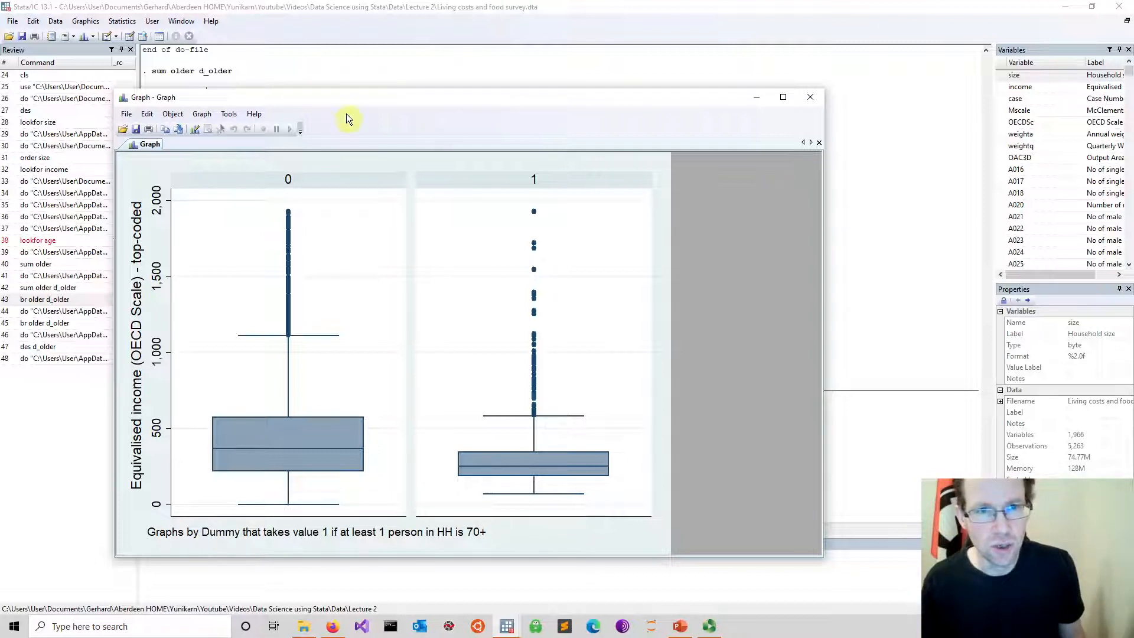
# - Compare the income box plots for d_older 0 and 1, including medians, whiskers and outliers, and close the graph
pyautogui.moveTo(346, 104)
pyautogui.mouseDown()
pyautogui.moveTo(303, 96)
pyautogui.moveTo(366, 106)
pyautogui.moveTo(341, 99)
pyautogui.mouseUp()
pyautogui.click(121, 108)
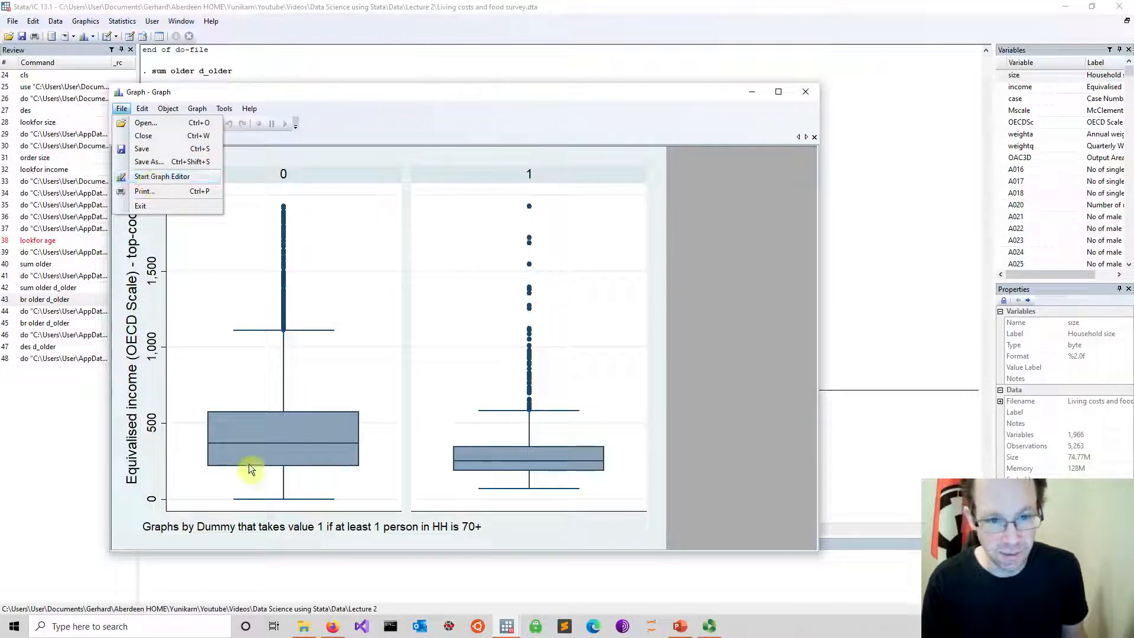
pyautogui.click(498, 108)
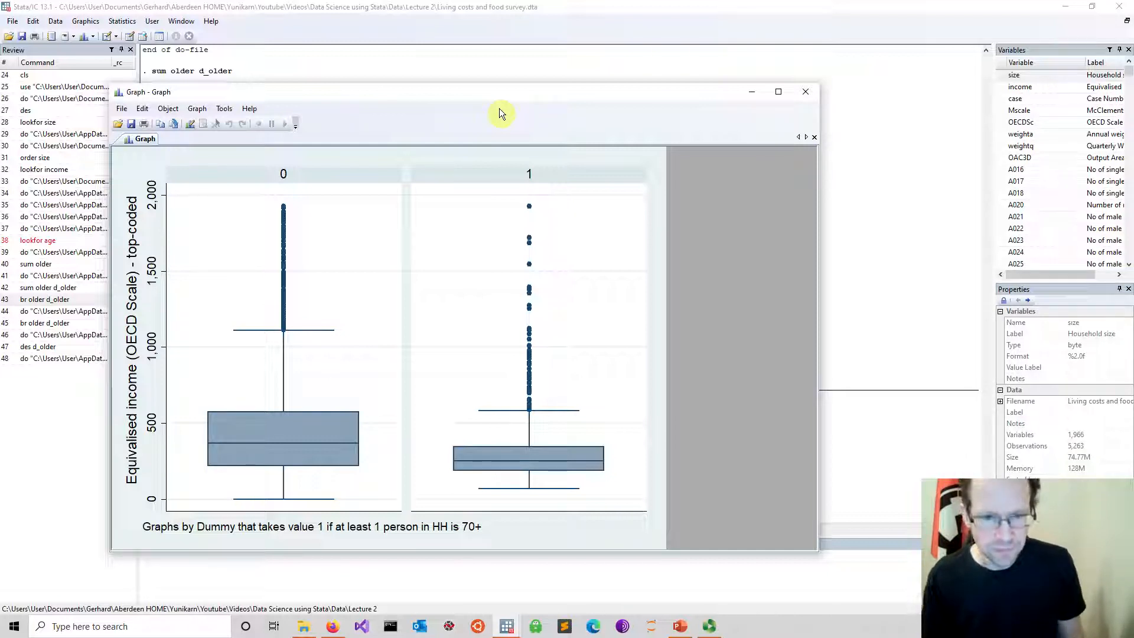
pyautogui.moveTo(453, 102); pyautogui.dragTo(481, 110)
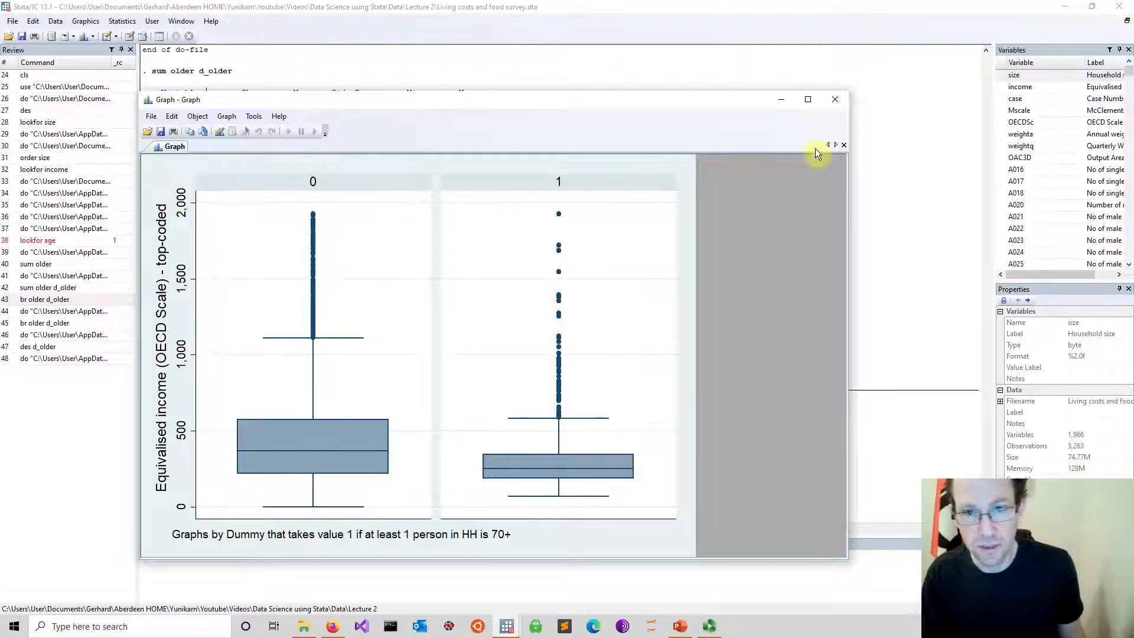
pyautogui.click(840, 103)
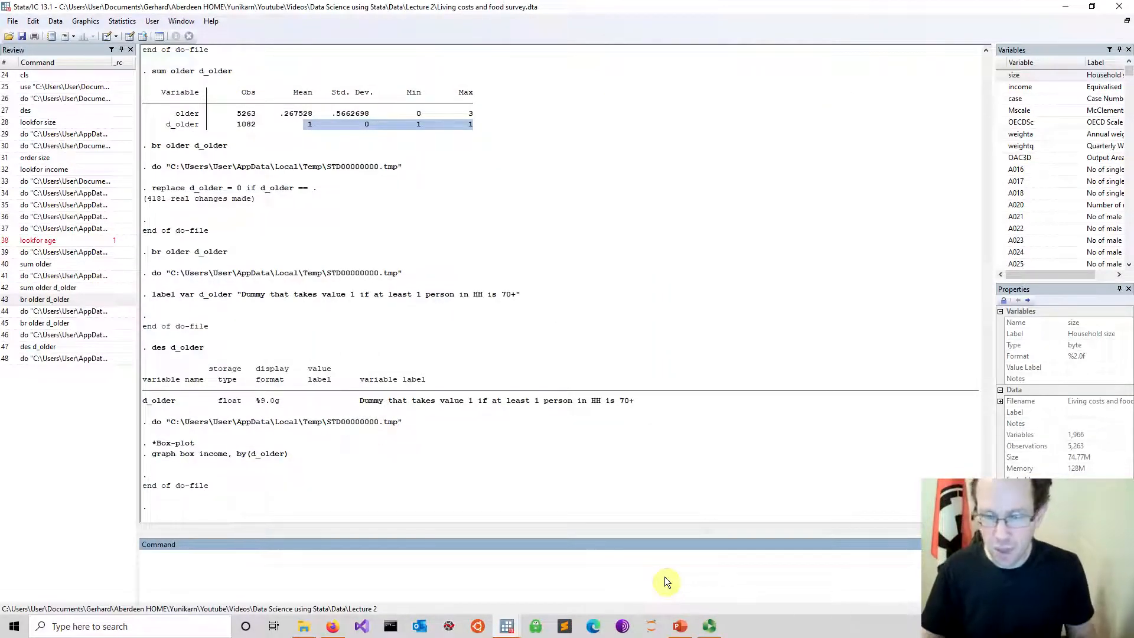
# - Switch to the Data_science_using_stata.pptx presentation, start the slide show at the current slide, and advance to the Missing values and outliers slide
pyautogui.moveTo(687, 632)
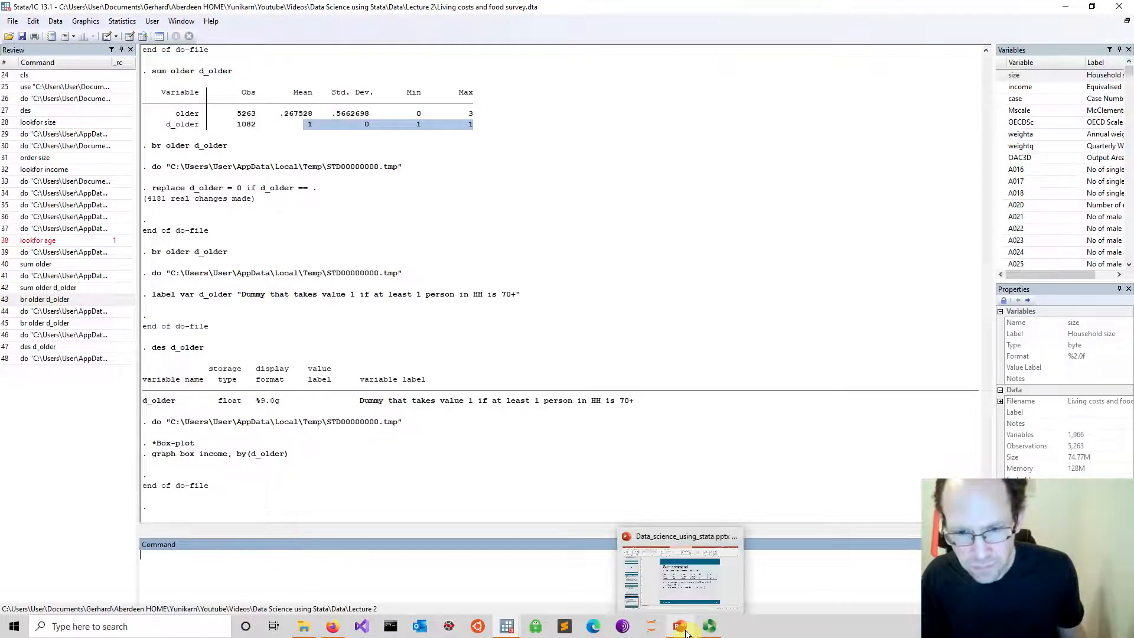
pyautogui.click(682, 572)
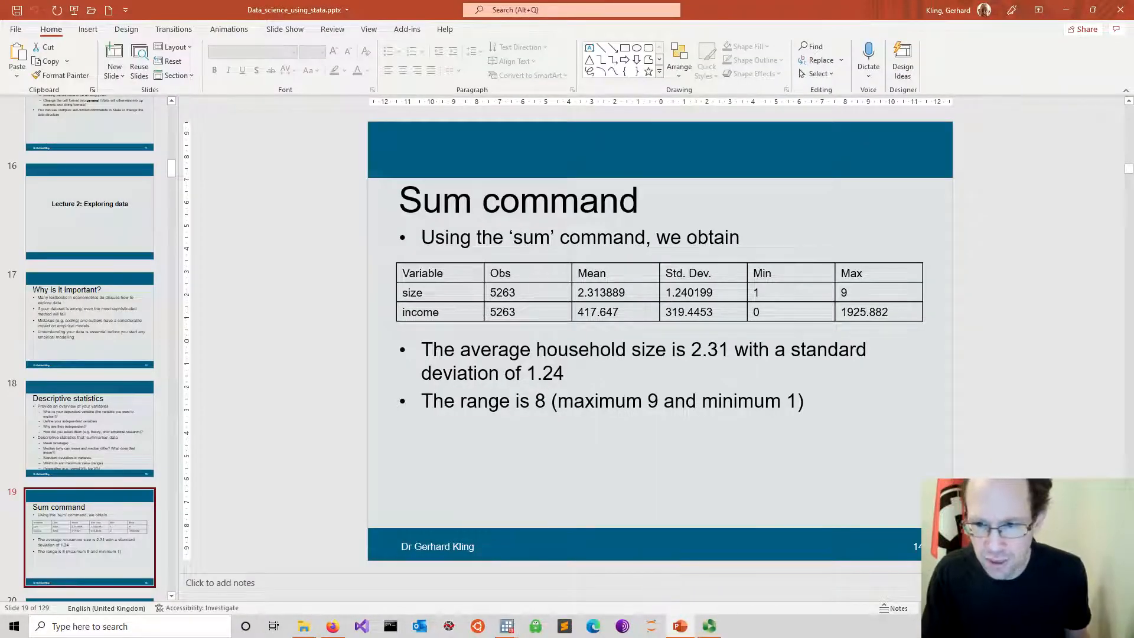
pyautogui.hotkey('shift', 'F5')
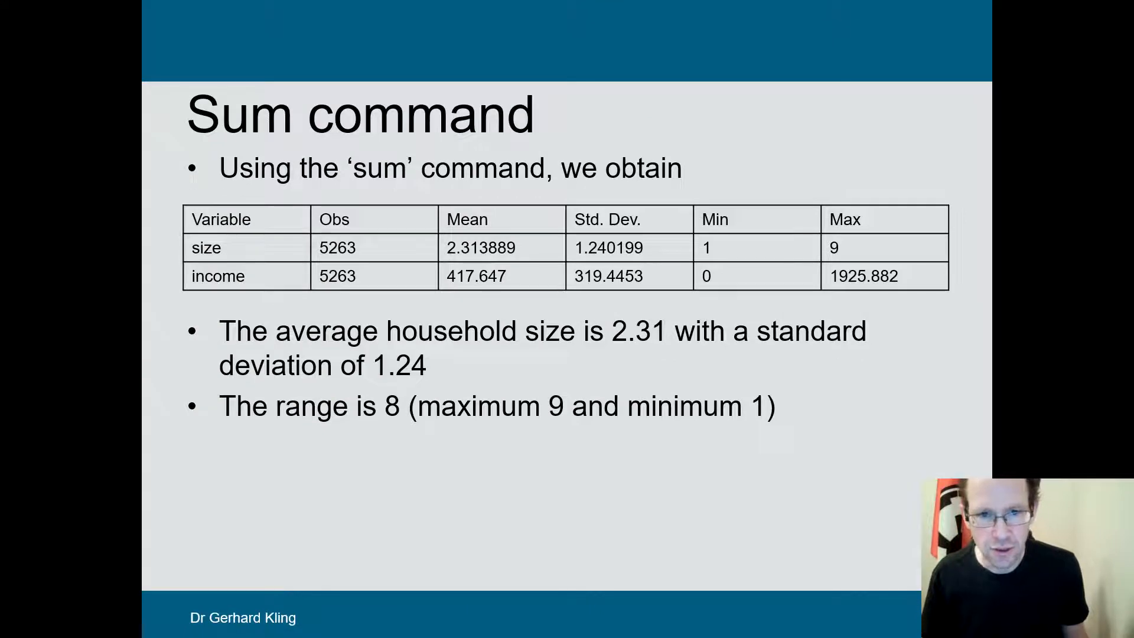
pyautogui.press('Right')
pyautogui.press('Right')
pyautogui.press('Right')
pyautogui.press('Right')
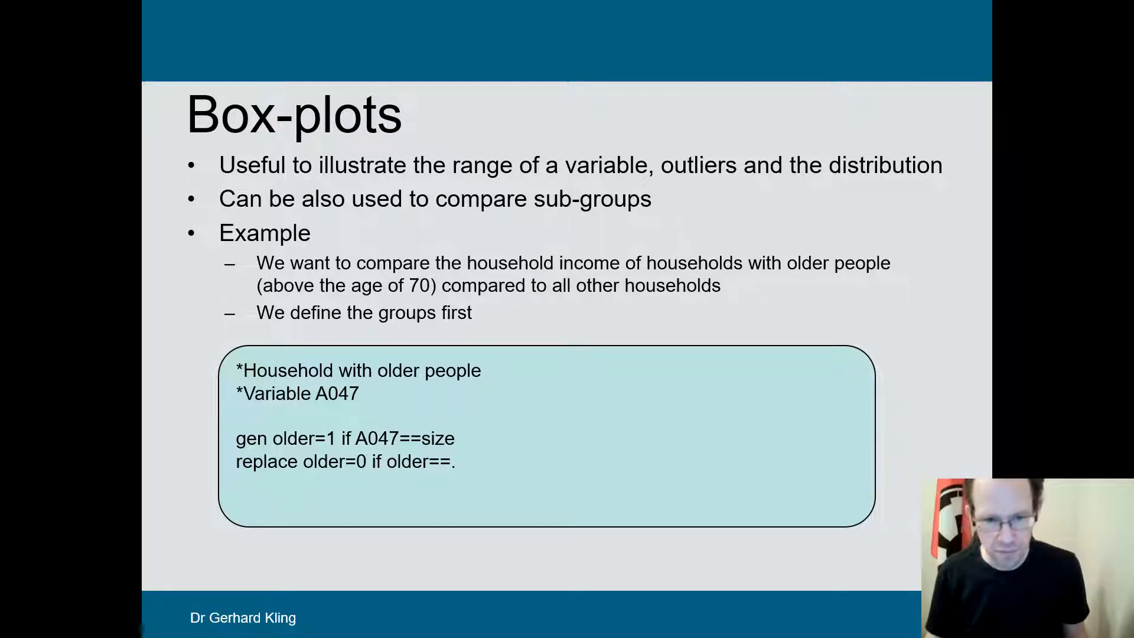
pyautogui.press('Right')
pyautogui.press('Right')
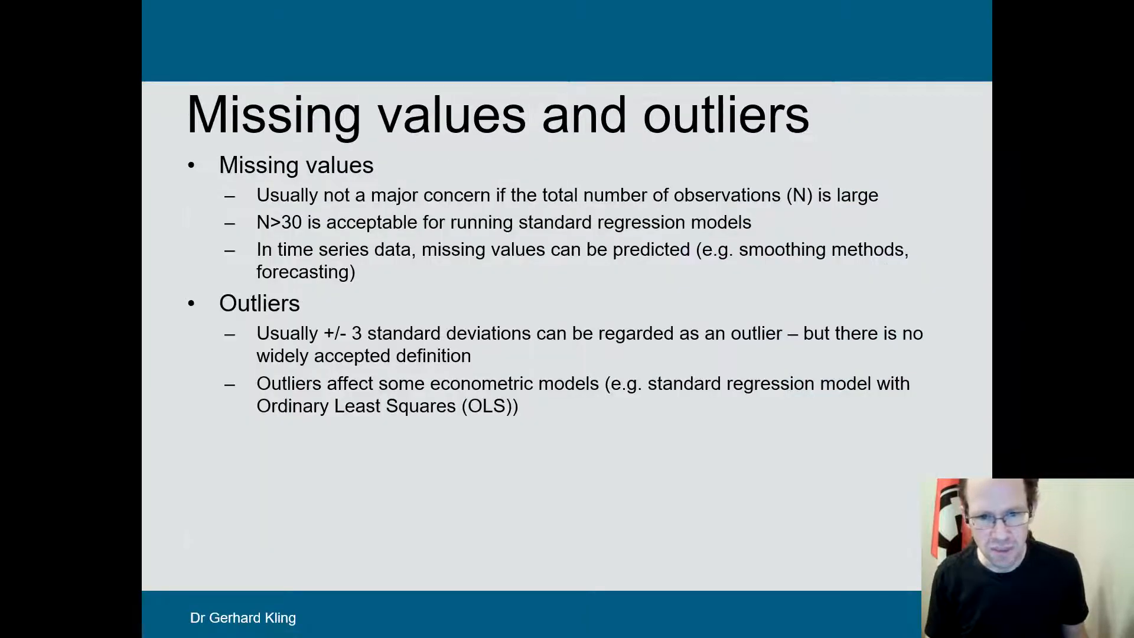
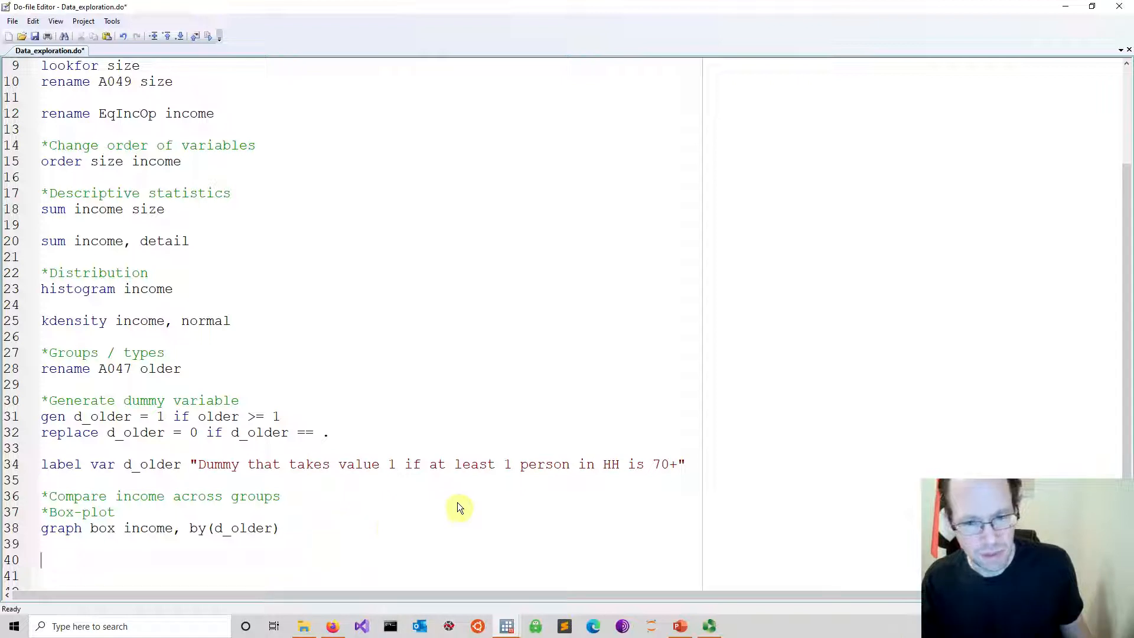
# - In the main Stata window, search all help resources for the keyword winsorisation, and close the results viewer
pyautogui.moveTo(511, 632)
pyautogui.click(457, 587)
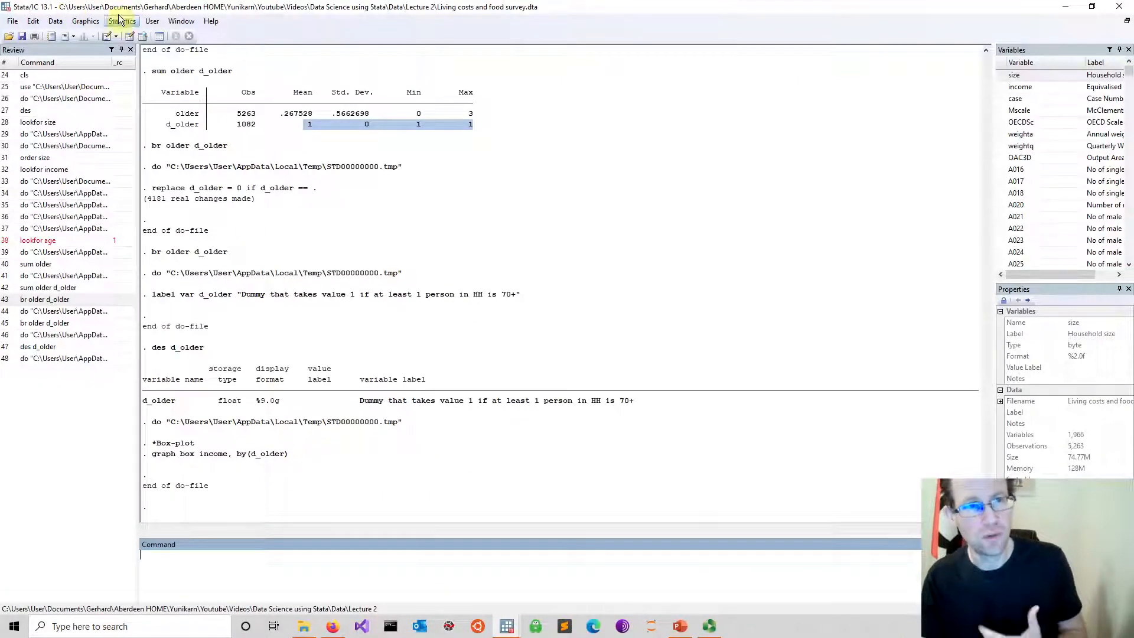
pyautogui.click(213, 23)
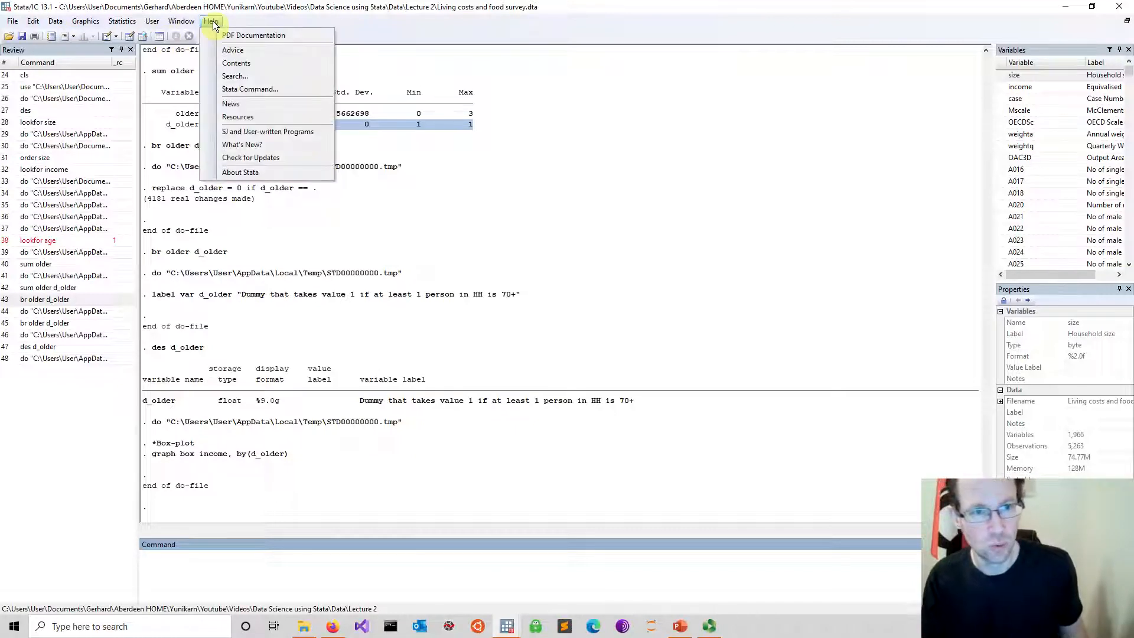
pyautogui.click(246, 80)
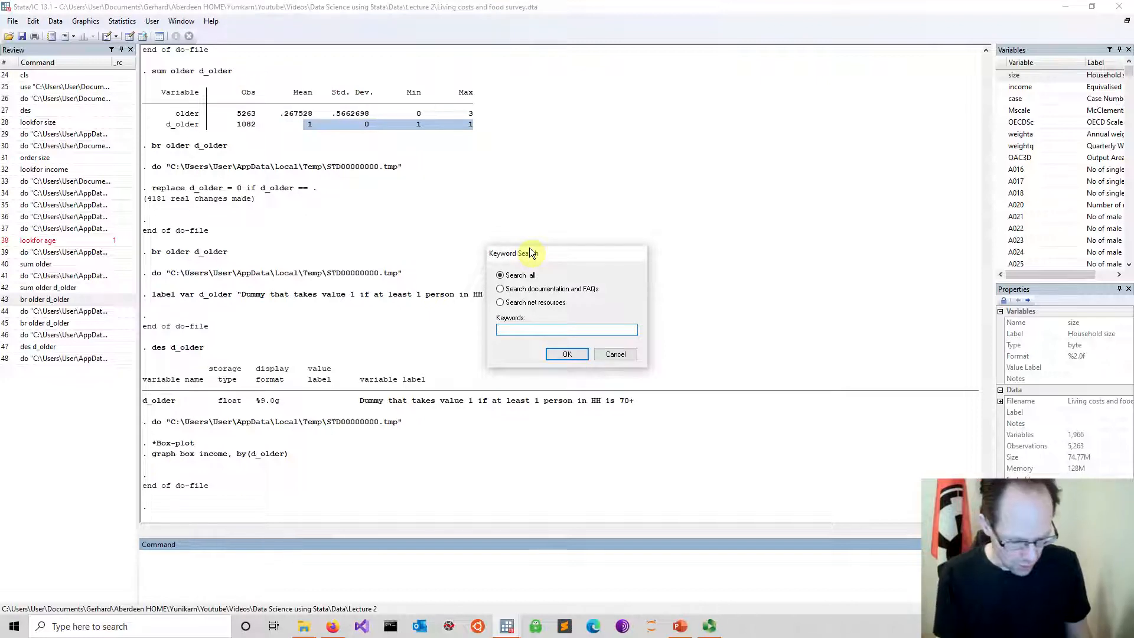
pyautogui.write('win')
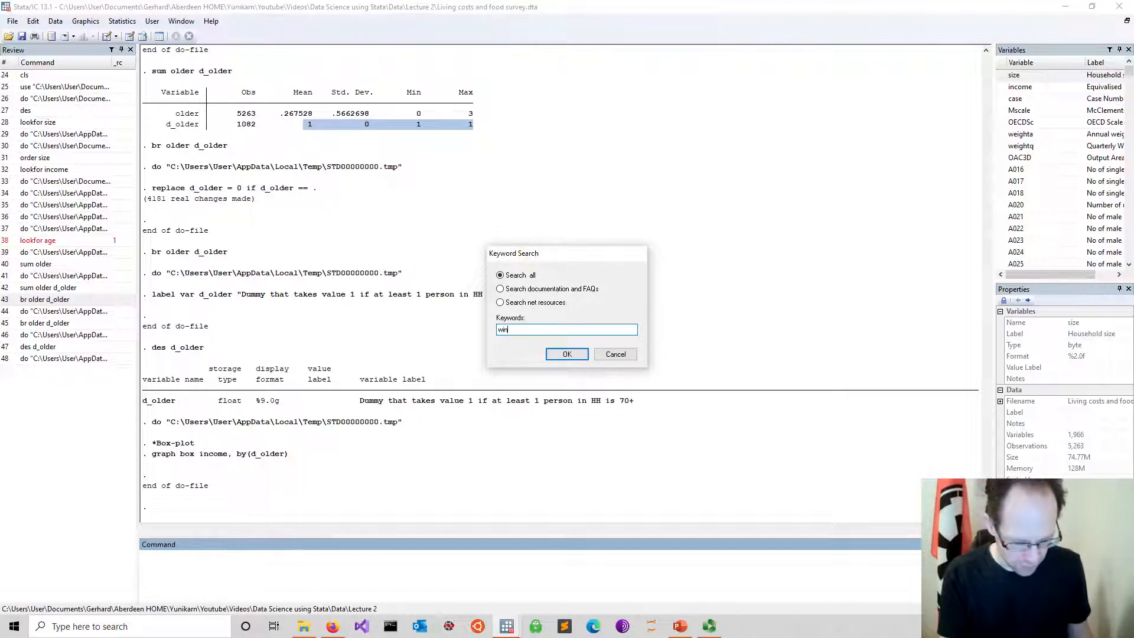
pyautogui.write('so')
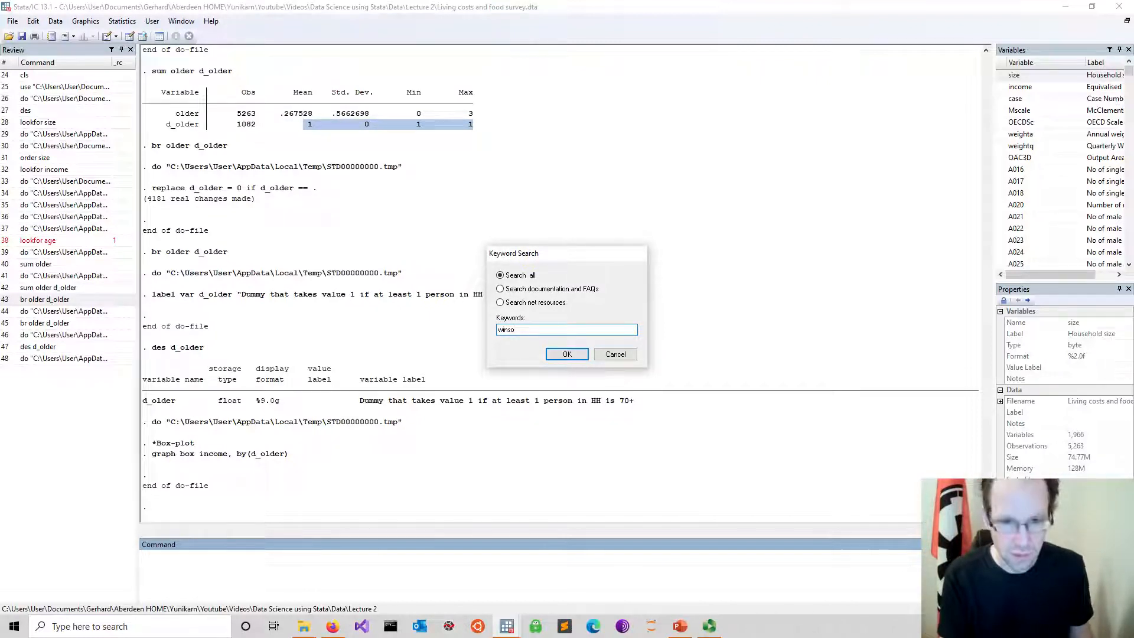
pyautogui.write('risation')
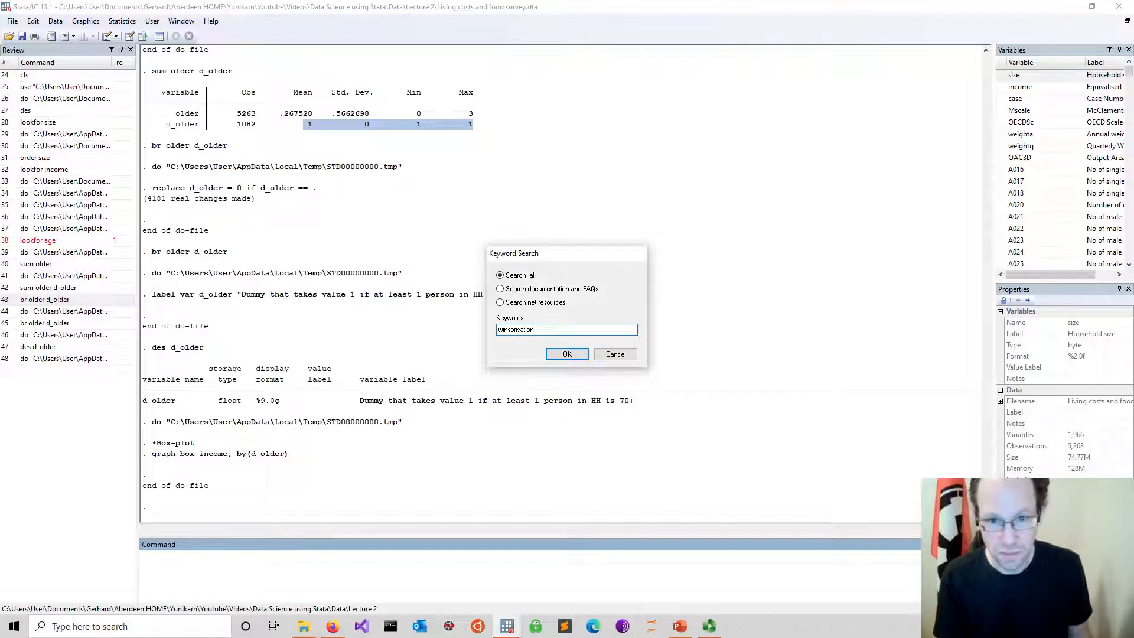
pyautogui.press('Return')
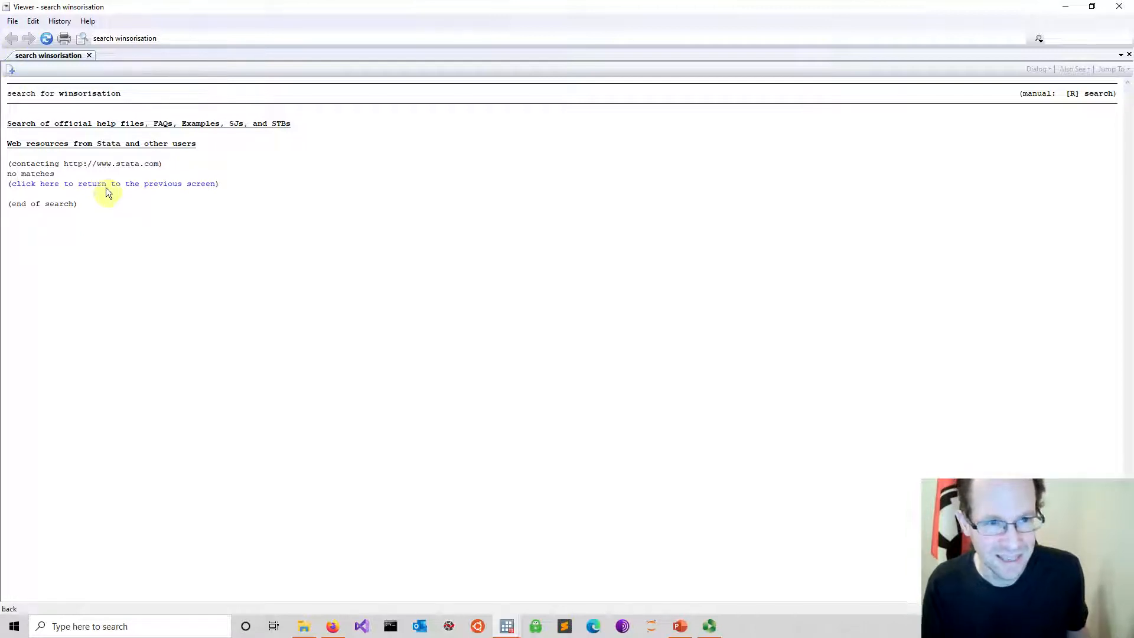
pyautogui.click(1121, 8)
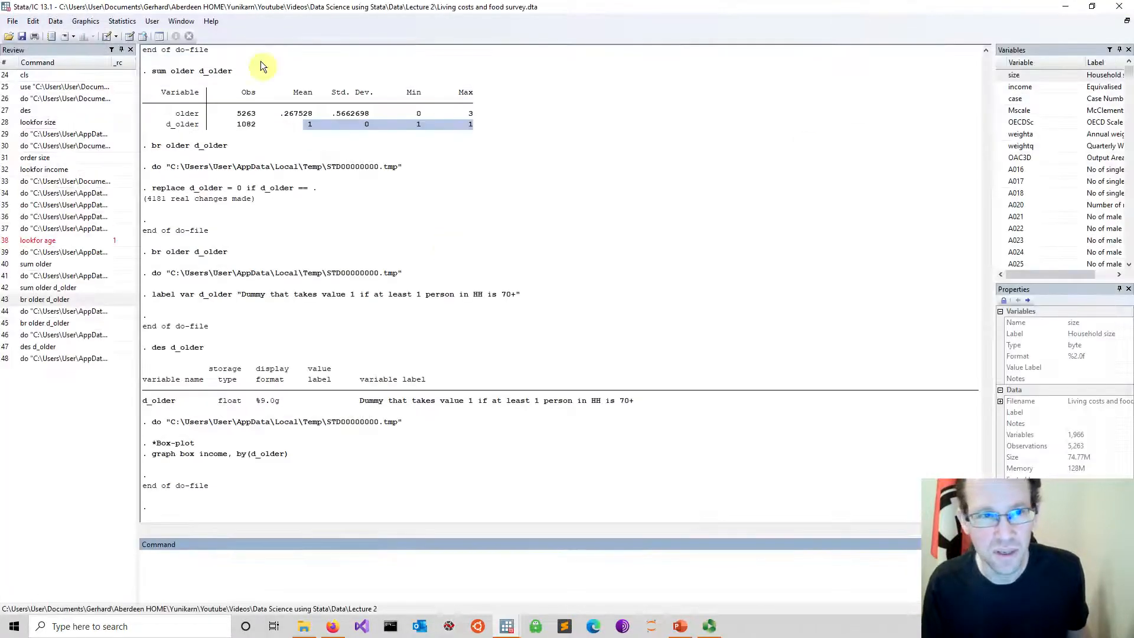
# - Search all help resources for the keyword winsor
pyautogui.click(211, 21)
pyautogui.click(248, 76)
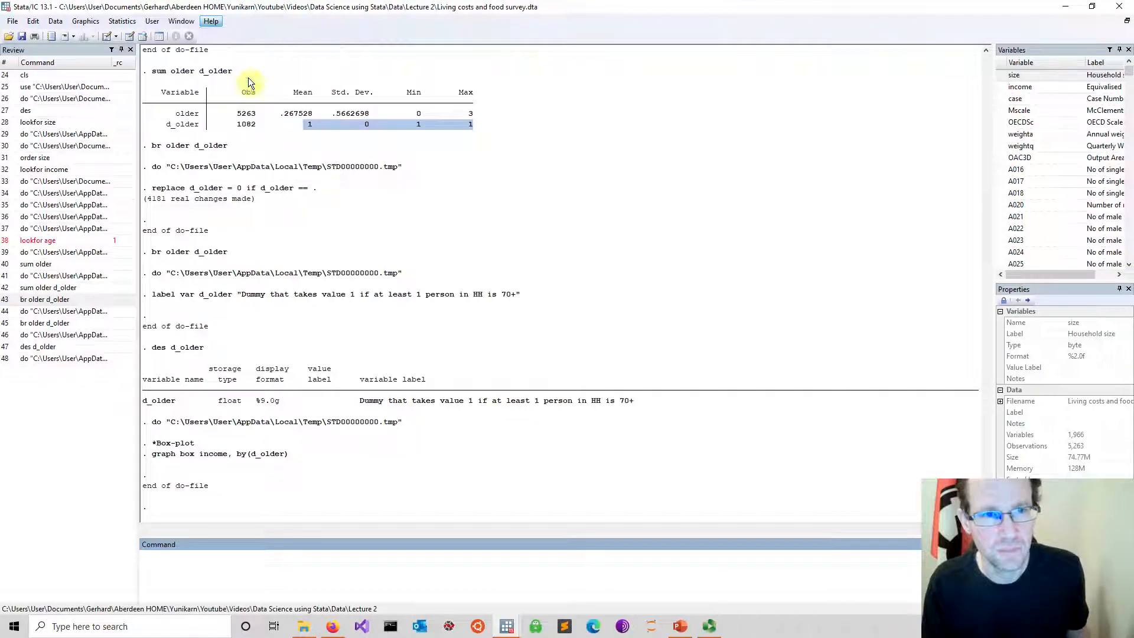
pyautogui.write('winsori')
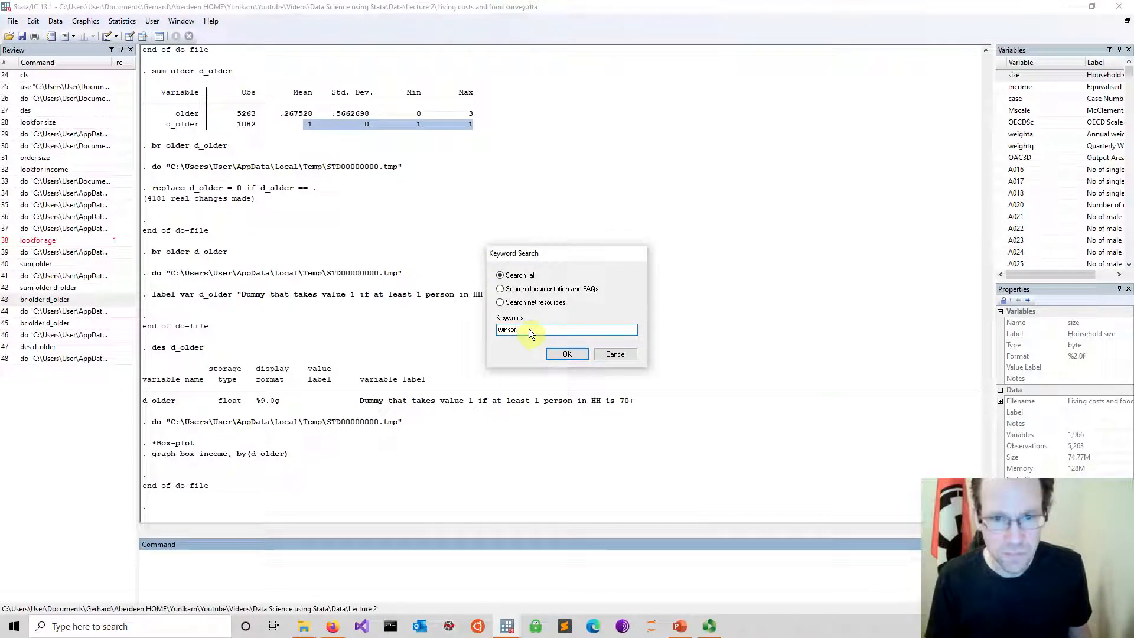
pyautogui.press('Return')
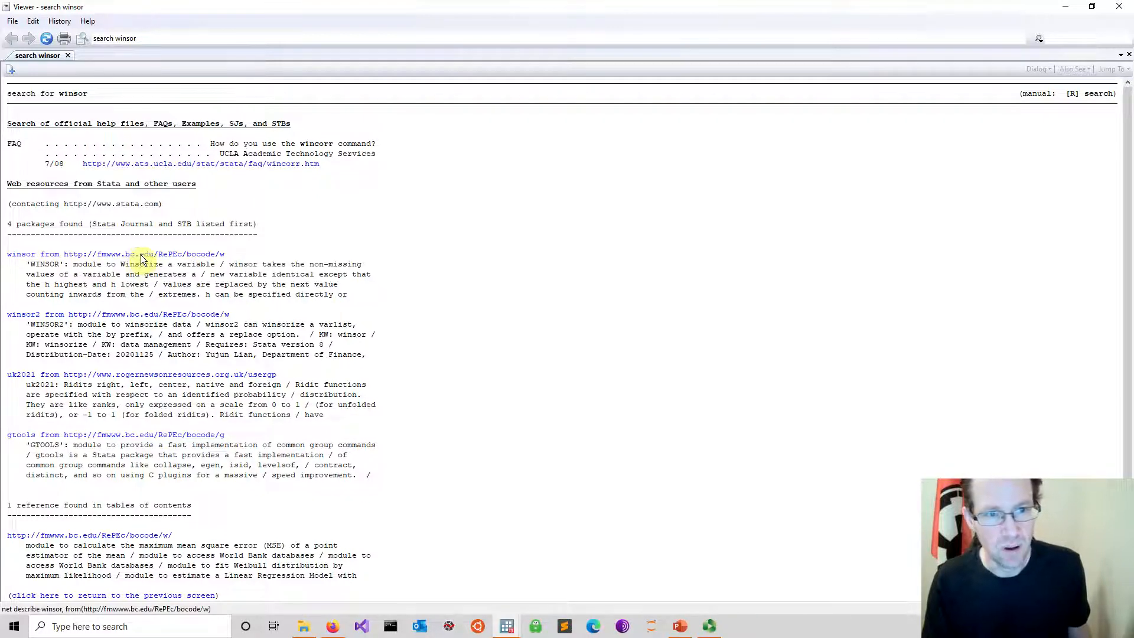
# - Open the description of the winsor package from the search results, review its winsor.ado installation file, and close the viewer
pyautogui.click(69, 255)
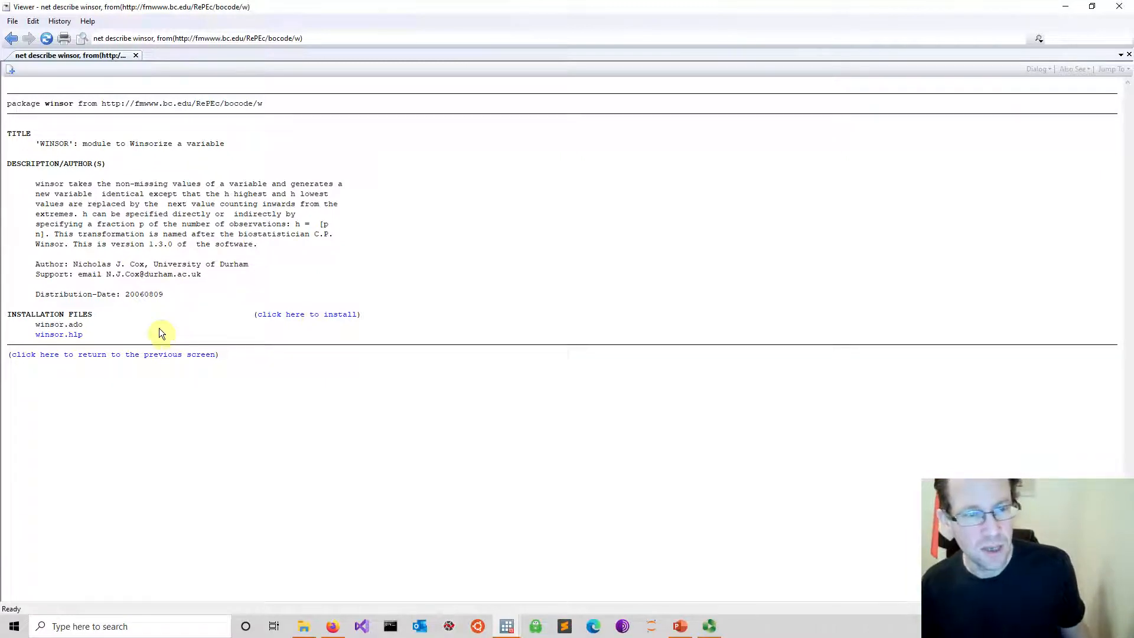
pyautogui.moveTo(35, 326); pyautogui.dragTo(83, 328)
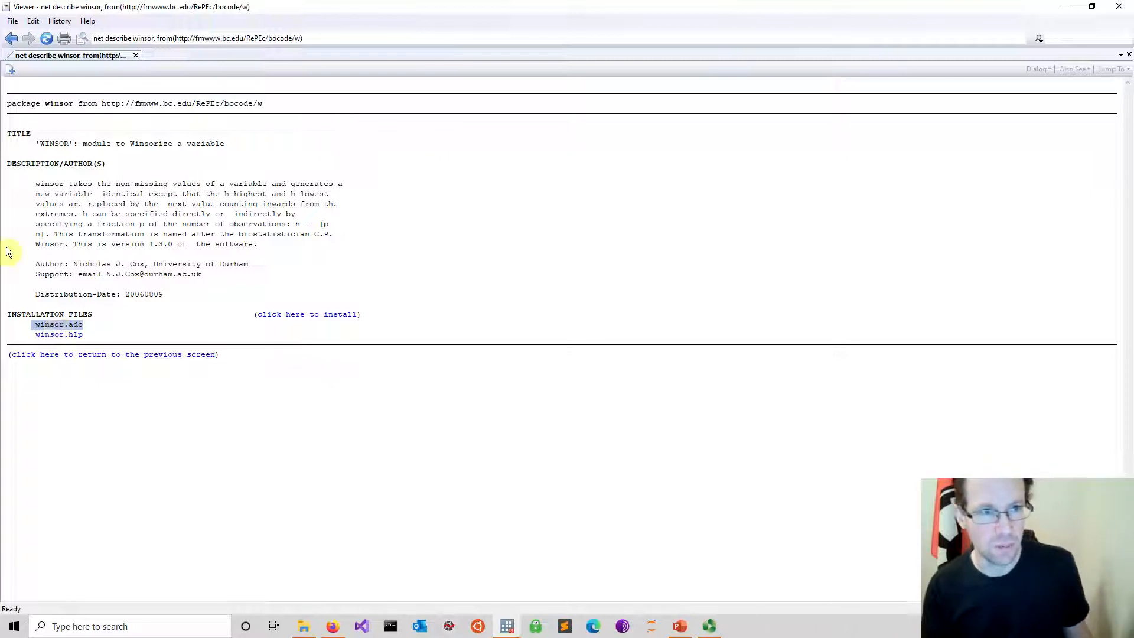
pyautogui.click(1128, 55)
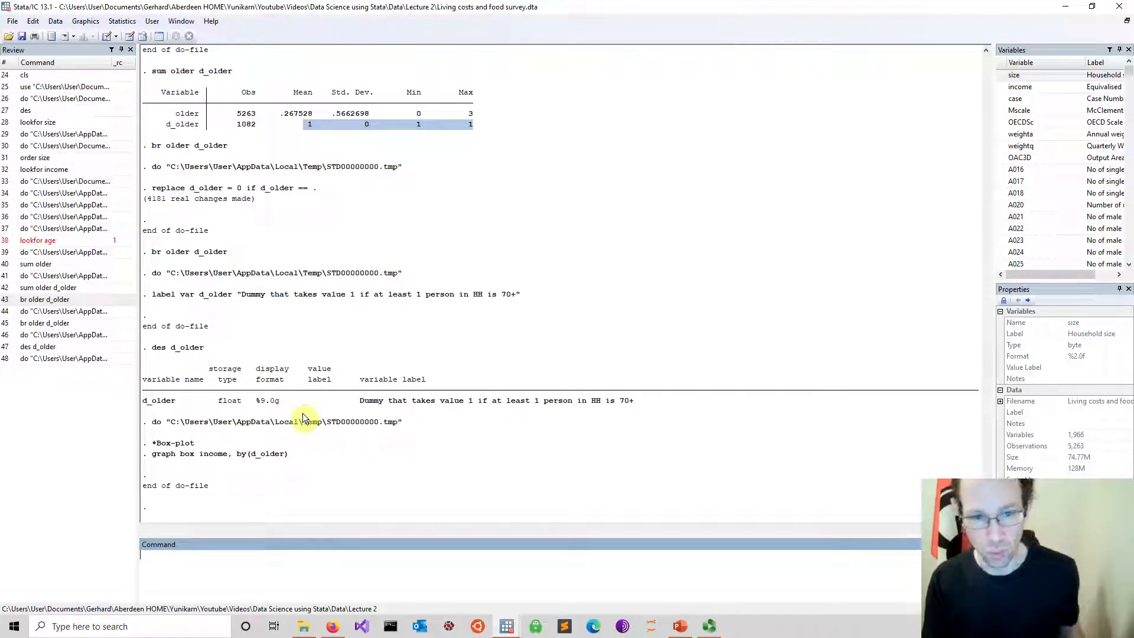
# - In the Data_exploration.do do-file, add the comment *Winsorization below the box-plot command and save the file
pyautogui.moveTo(506, 624)
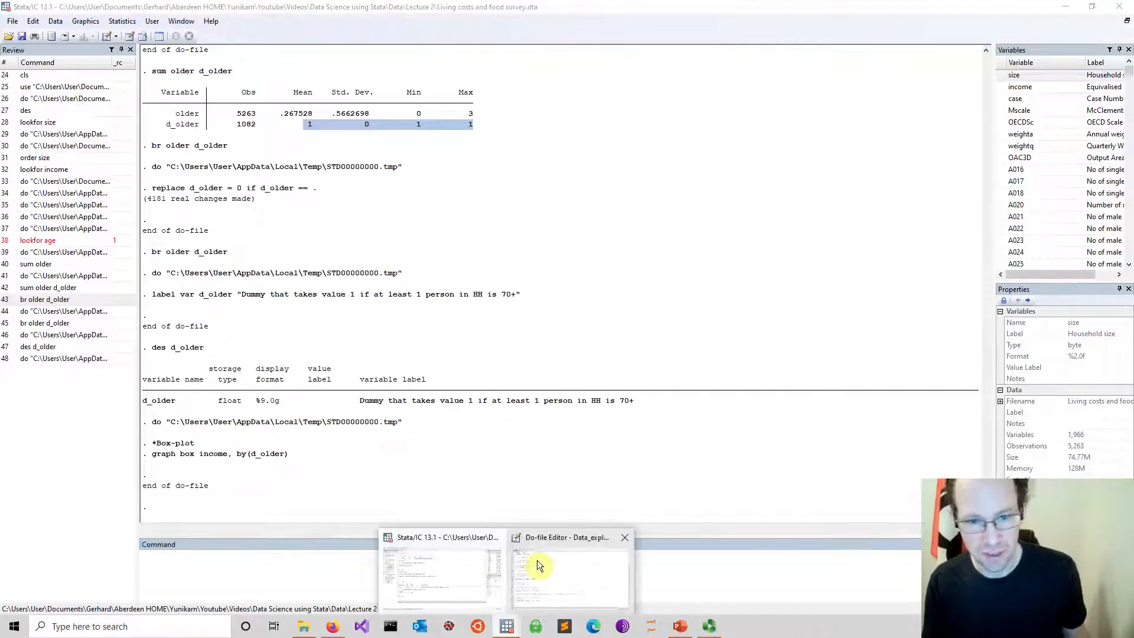
pyautogui.click(535, 559)
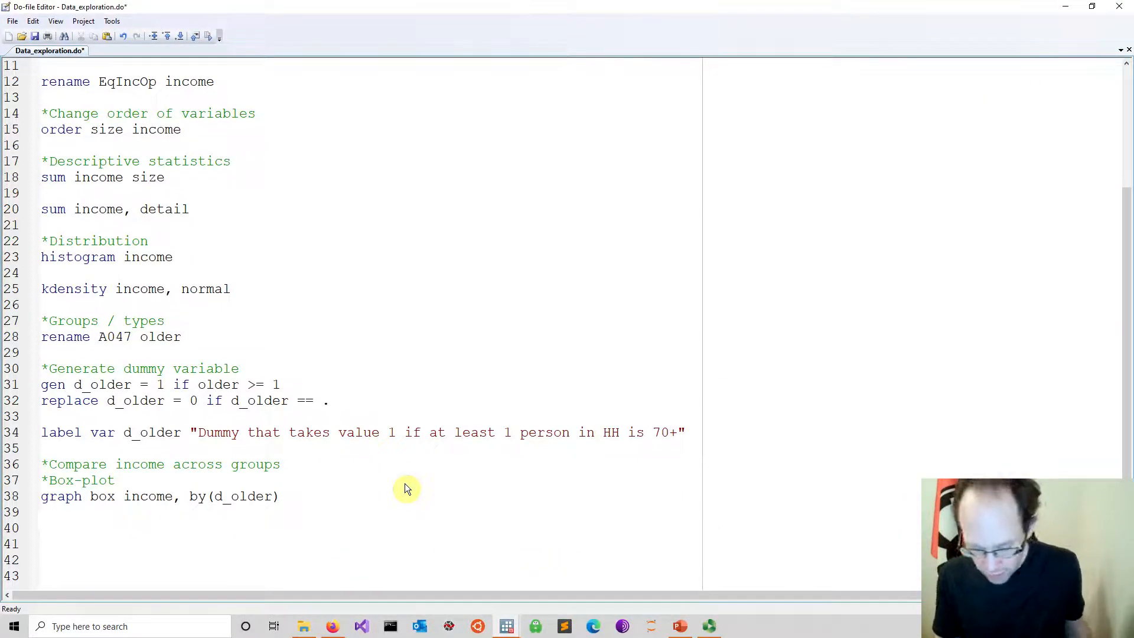
pyautogui.write('*')
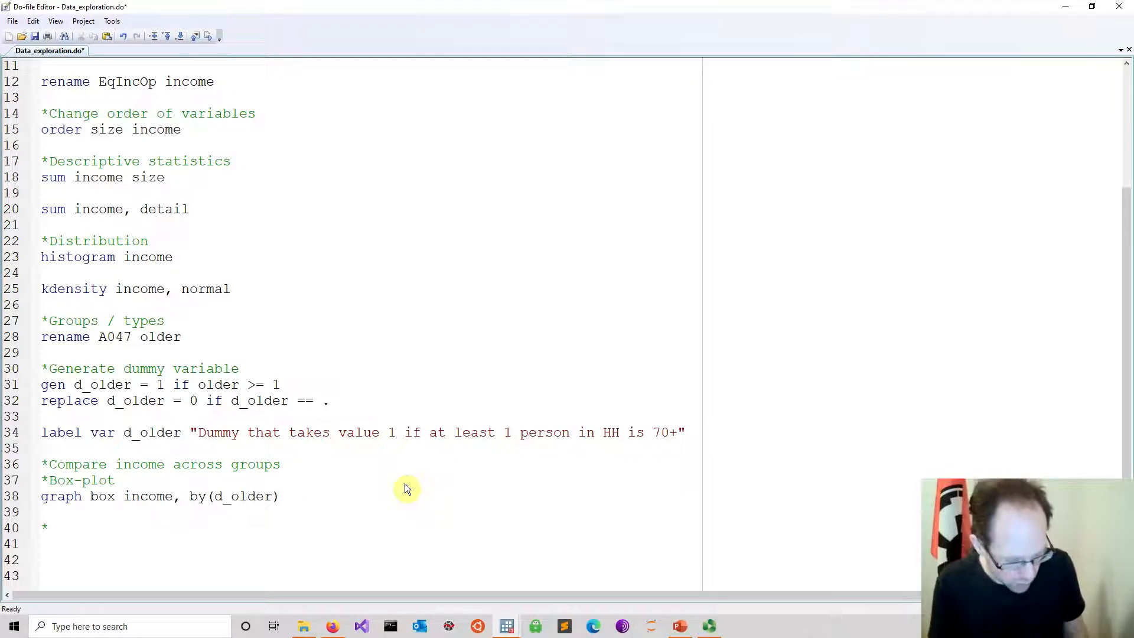
pyautogui.write('Win')
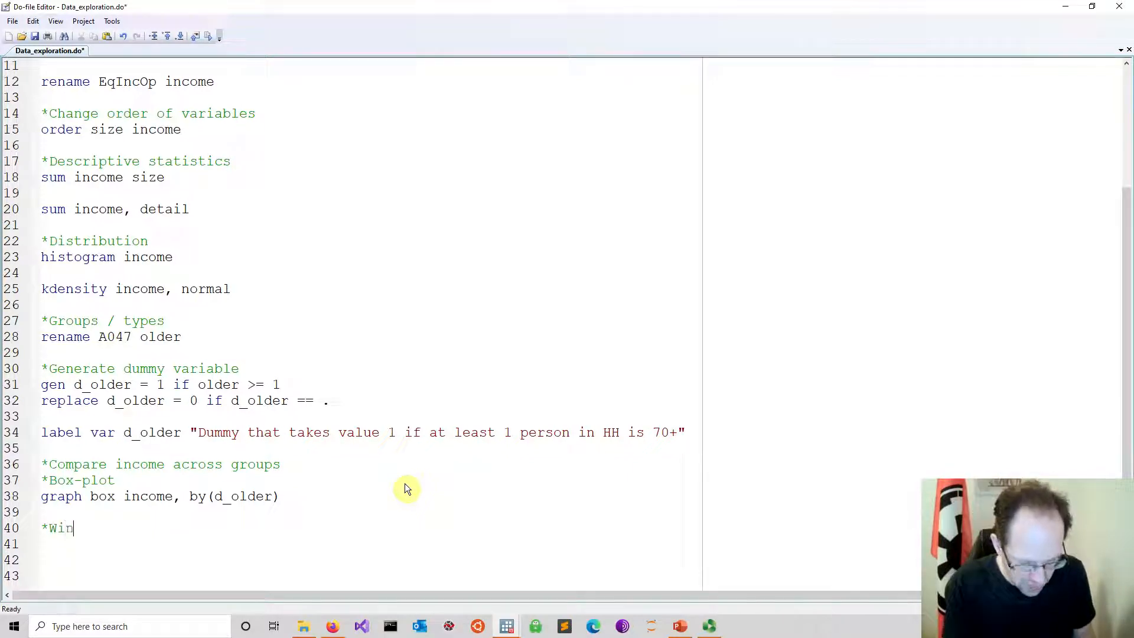
pyautogui.write('sori')
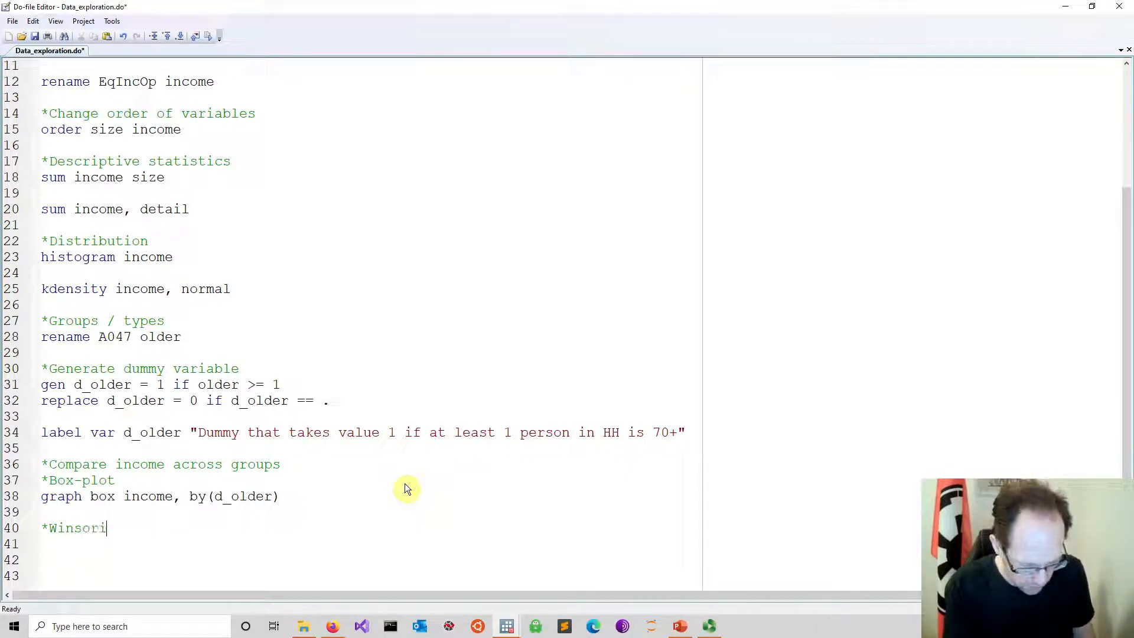
pyautogui.write('zation')
pyautogui.press('Return')
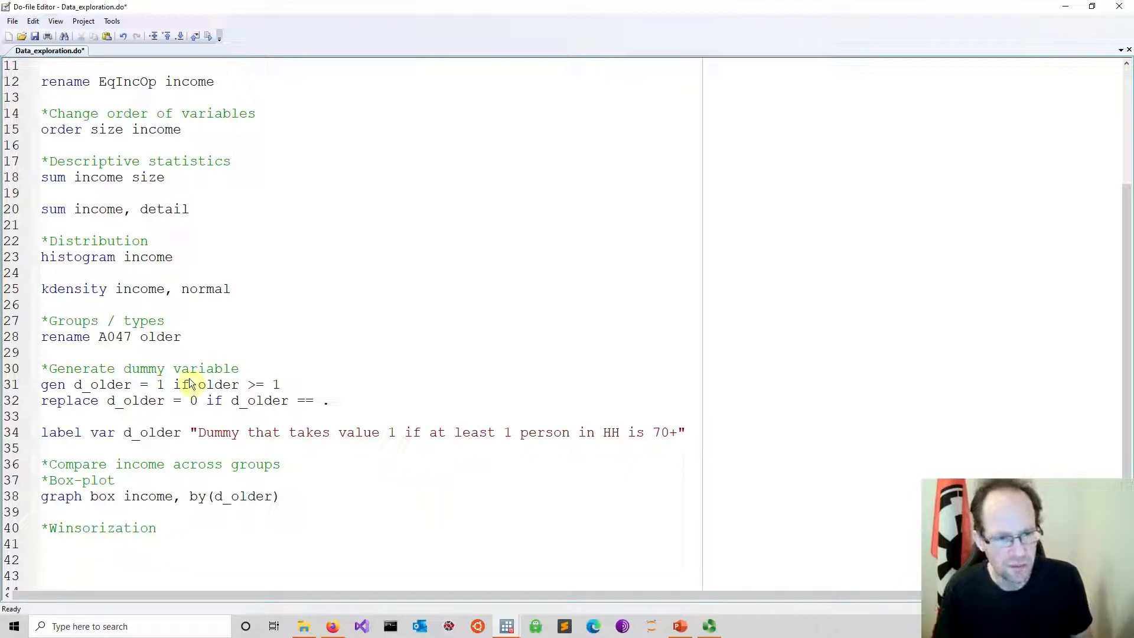
pyautogui.click(34, 36)
pyautogui.scroll(-1, 273, 416)
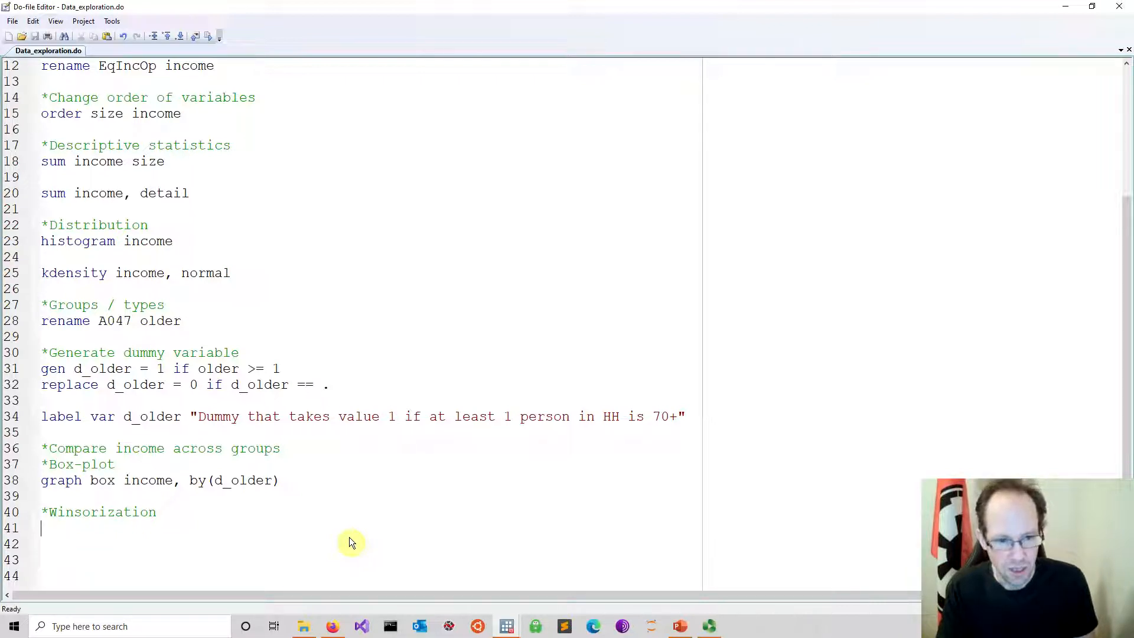
# - Copy the line egen p5=pctile(income), p(5) from the Winsorisation in Stata slide in PowerPoint and paste it under the do-file's *Winsorization comment
pyautogui.click(680, 625)
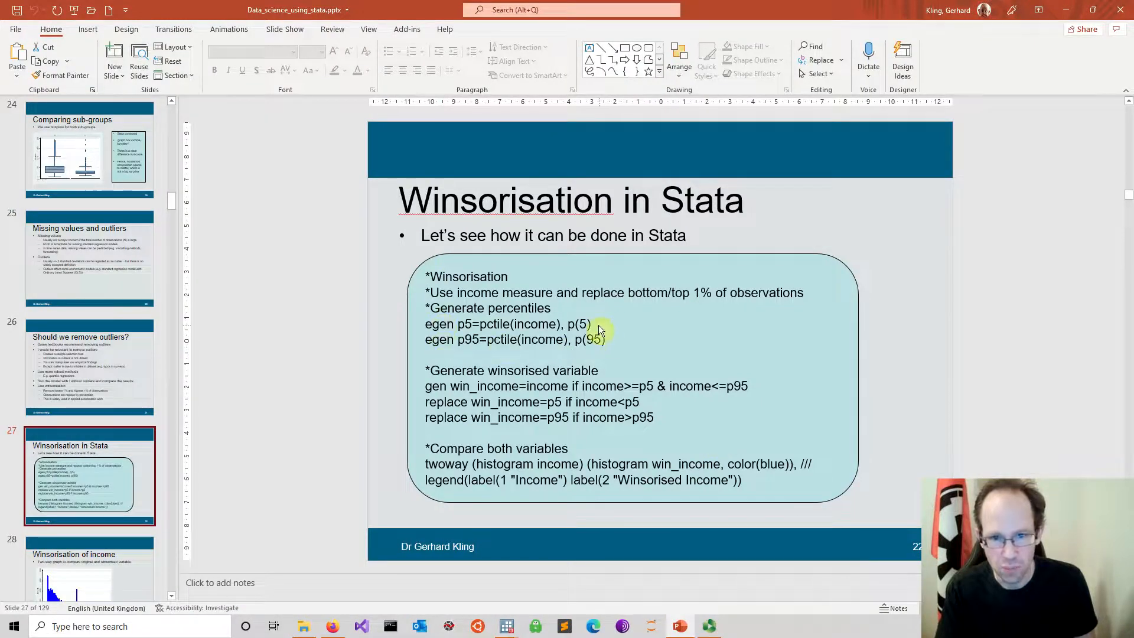
pyautogui.moveTo(597, 324); pyautogui.dragTo(417, 324)
pyautogui.hotkey('ctrl', 'c')
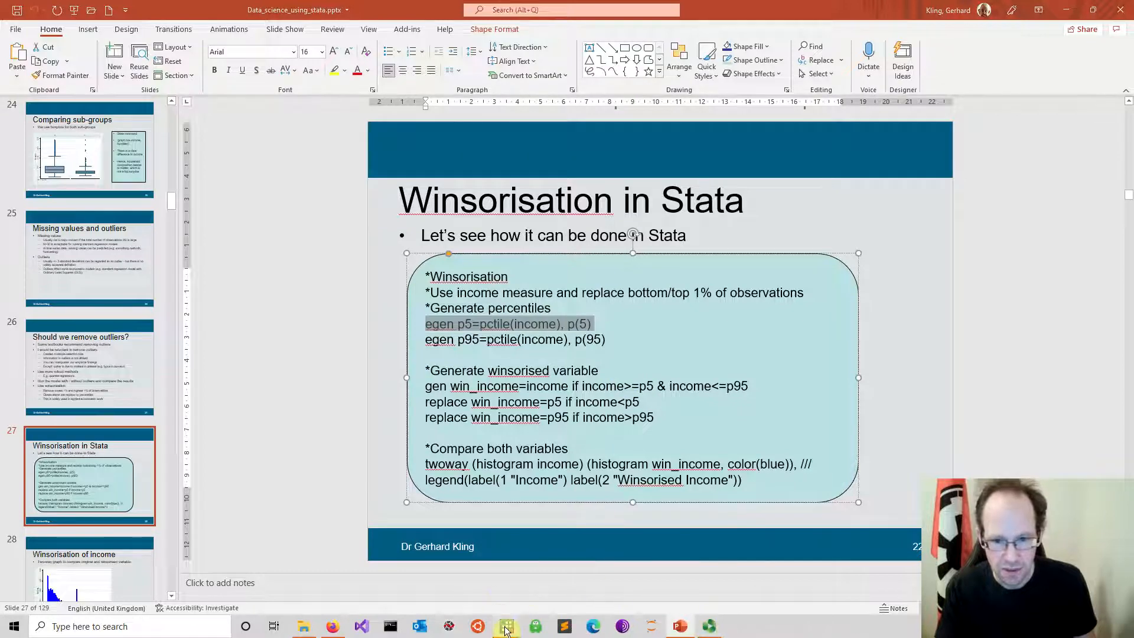
pyautogui.click(536, 582)
pyautogui.hotkey('ctrl', 'v')
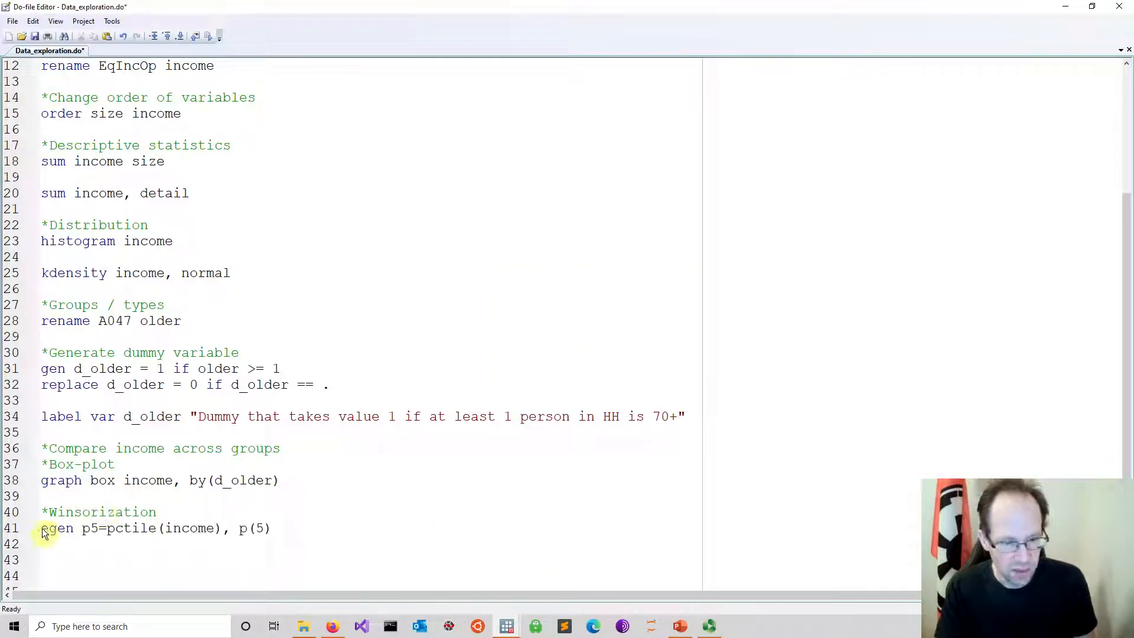
# - Compare the egen command on the percentile line with the earlier gen and replace lines that build d_older
pyautogui.moveTo(42, 533); pyautogui.dragTo(69, 535)
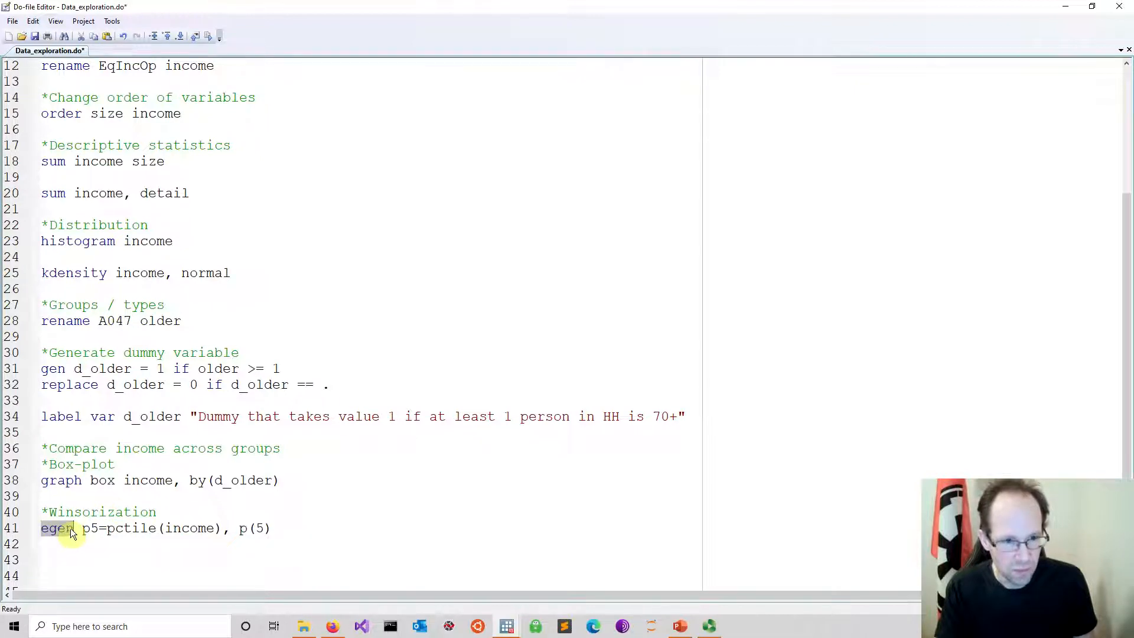
pyautogui.scroll(4, 92, 413)
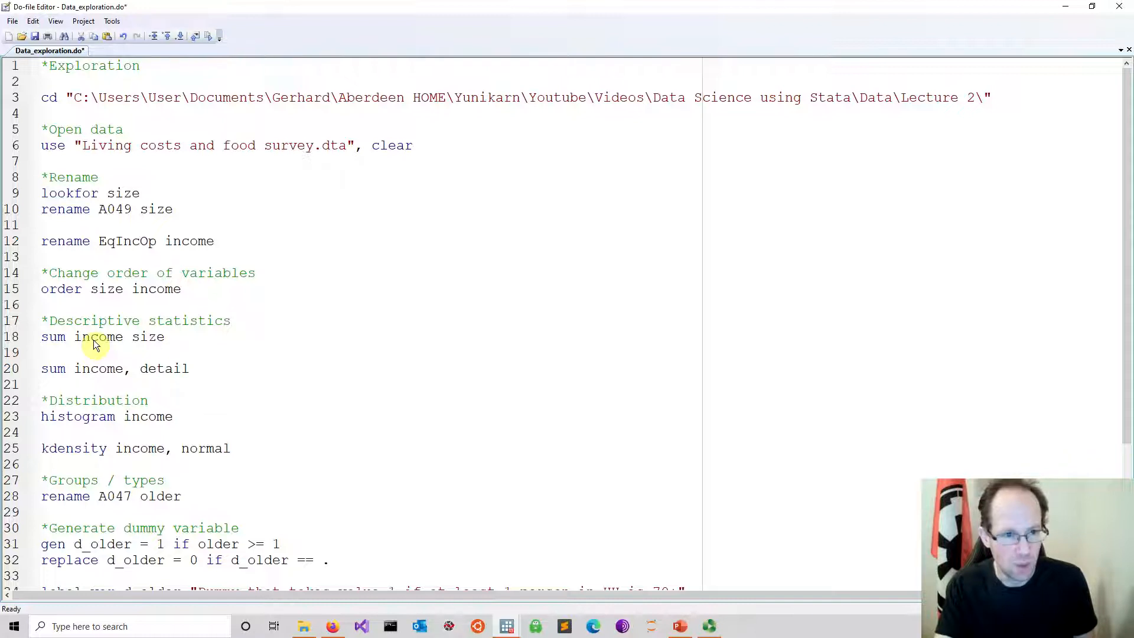
pyautogui.scroll(-3, 93, 339)
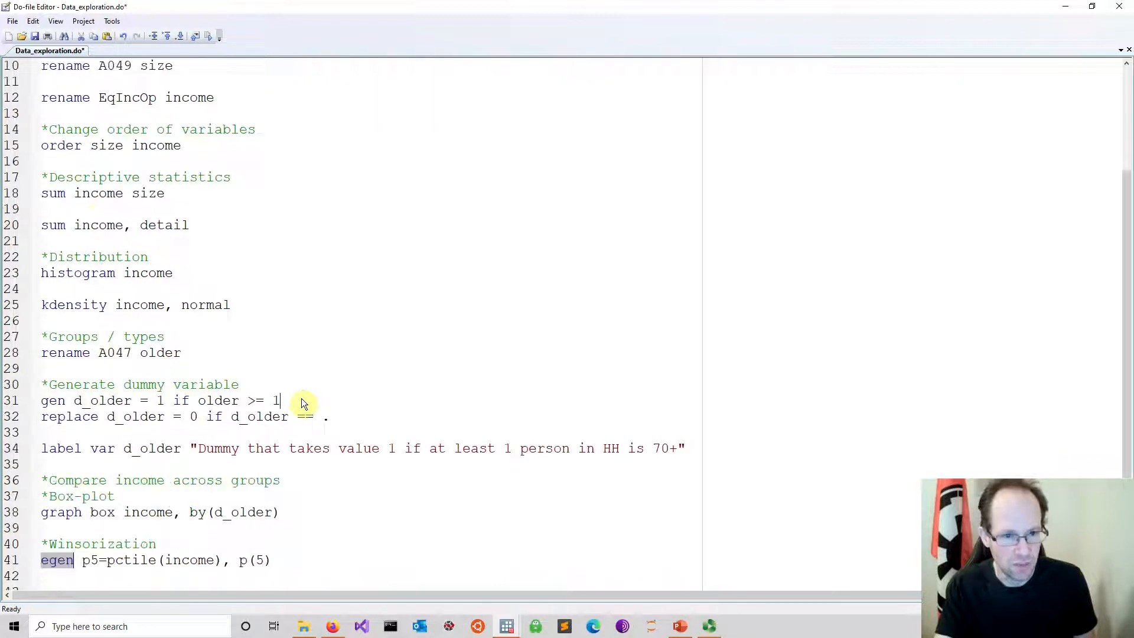
pyautogui.moveTo(301, 403); pyautogui.dragTo(40, 401)
pyautogui.scroll(-3, 222, 387)
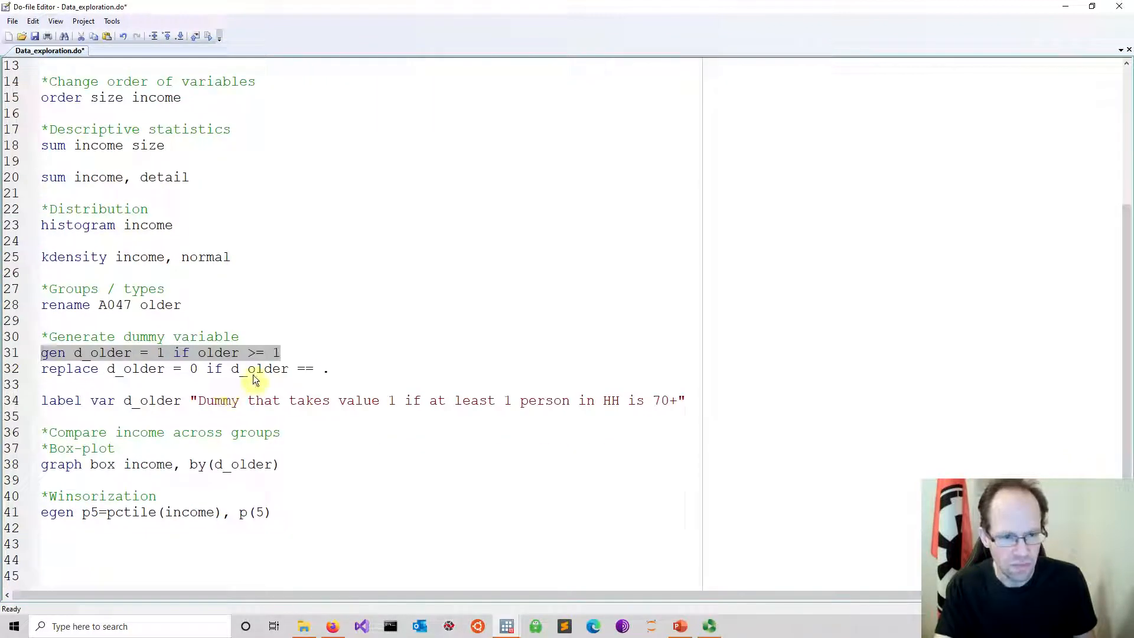
pyautogui.moveTo(346, 372); pyautogui.dragTo(42, 368)
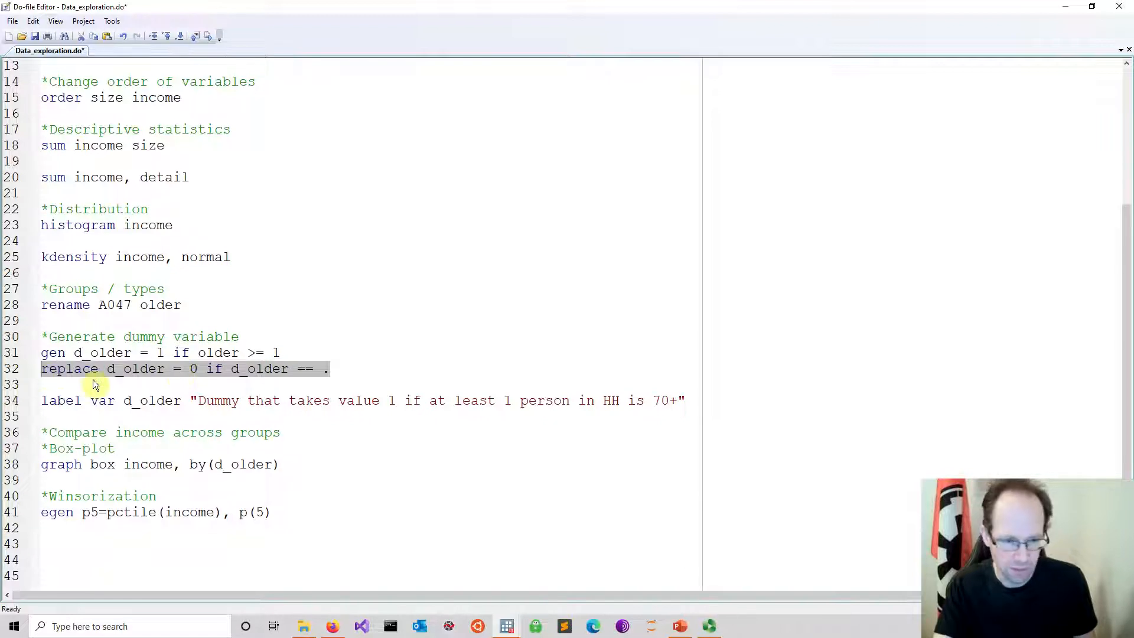
# - Add spaces around the equals sign so the percentile line reads egen p5 = pctile(income), p(5)
pyautogui.click(48, 518)
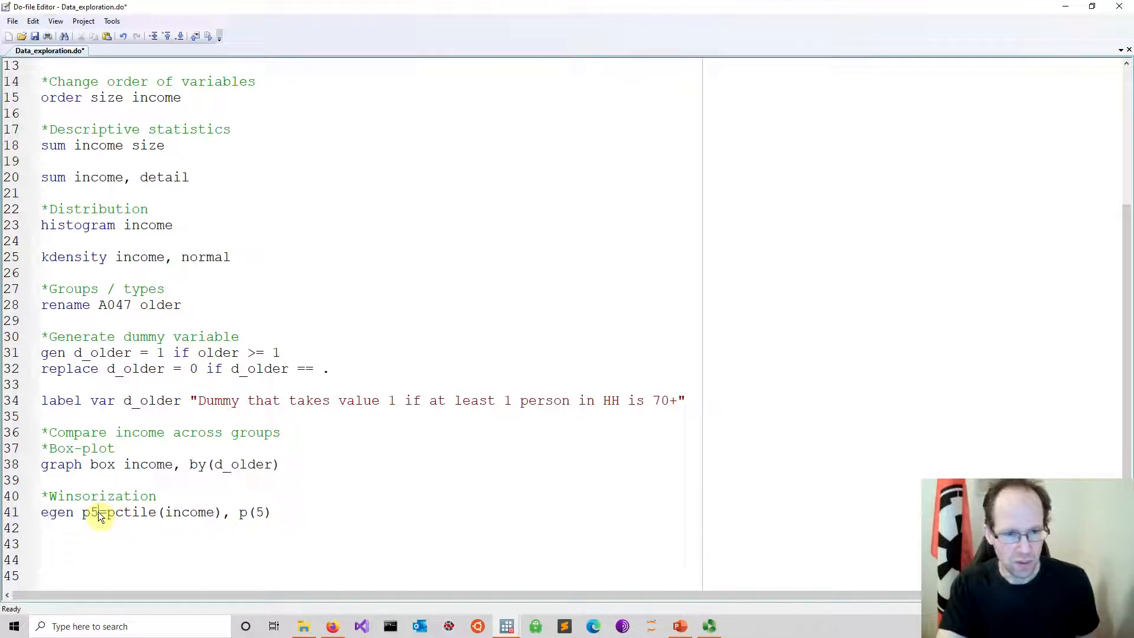
pyautogui.click(98, 511)
pyautogui.click(121, 512)
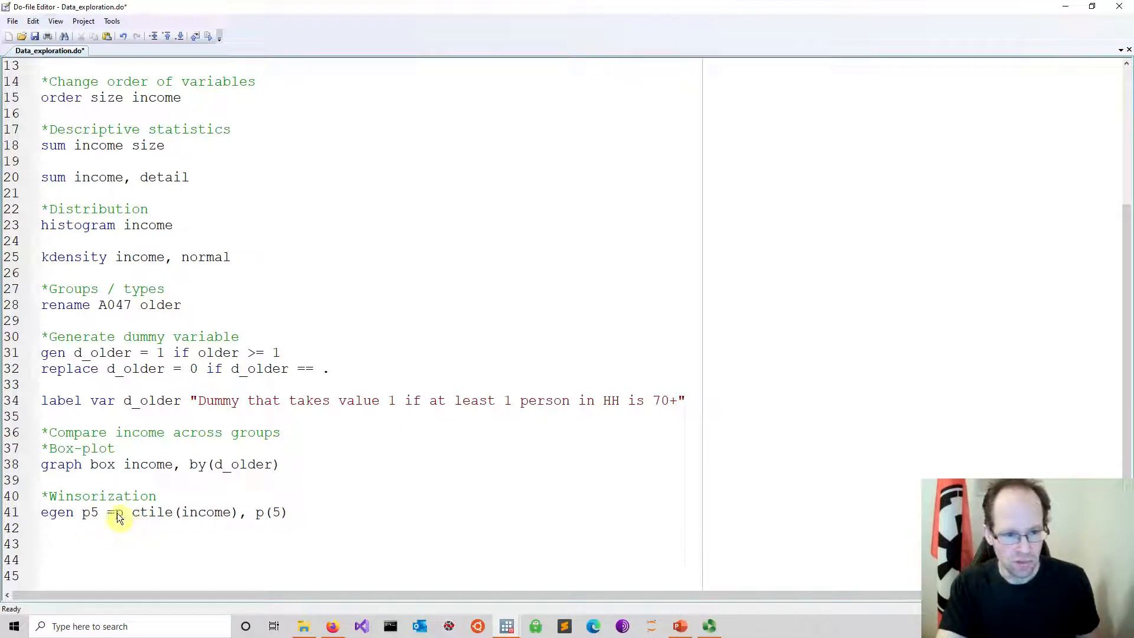
pyautogui.press('BackSpace')
pyautogui.click(115, 513)
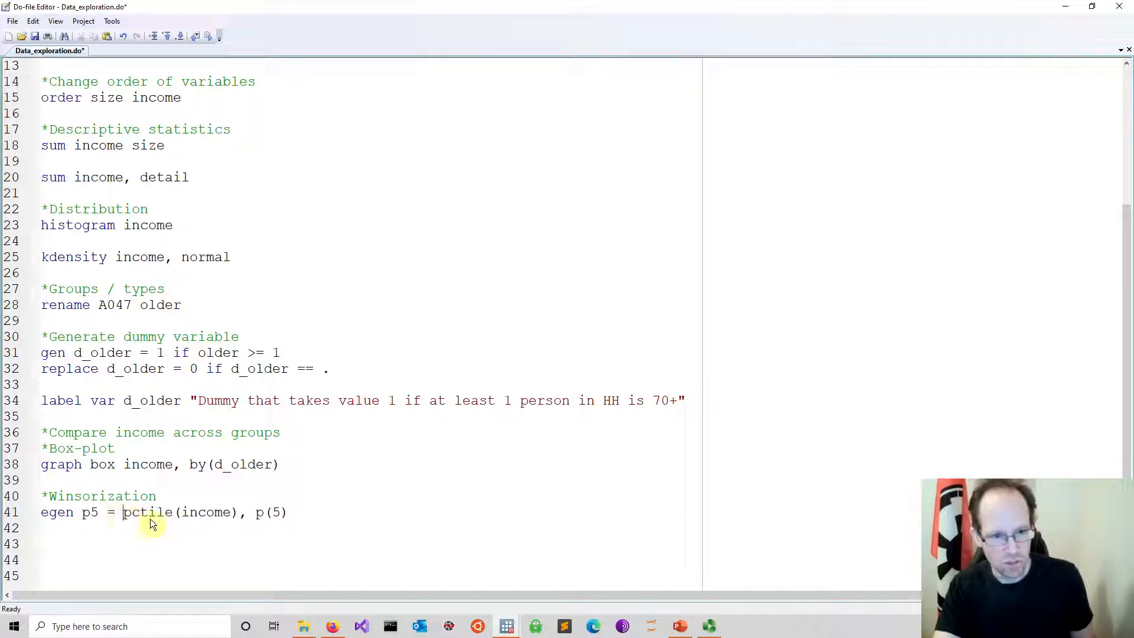
# - From the main Stata window, open the help file for the egen command
pyautogui.moveTo(507, 626)
pyautogui.click(486, 601)
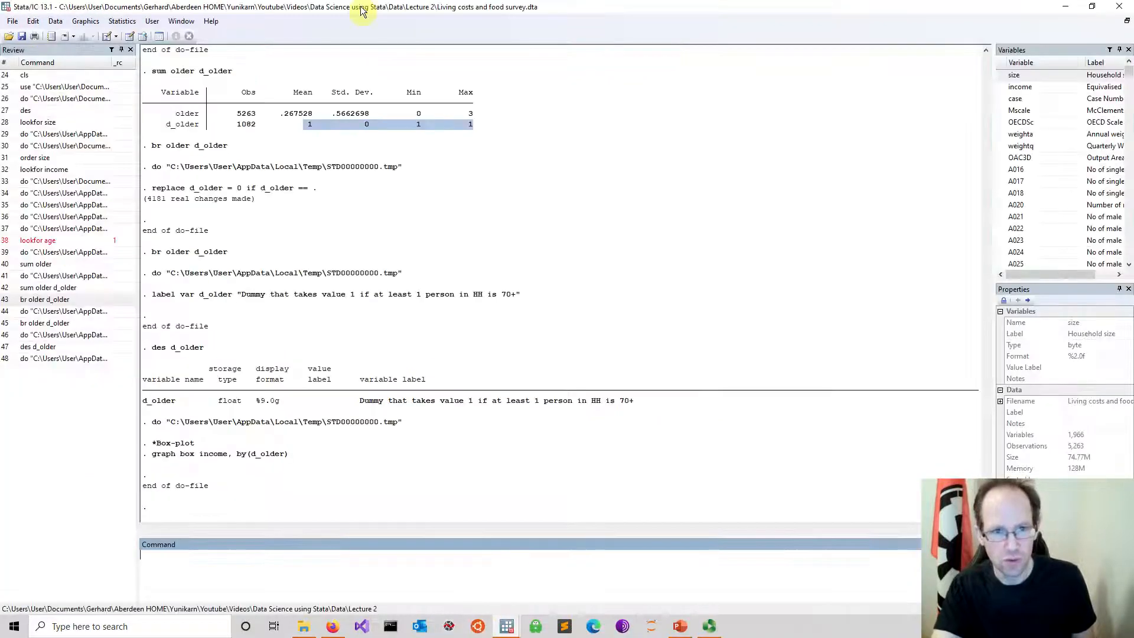
pyautogui.click(211, 20)
pyautogui.click(258, 90)
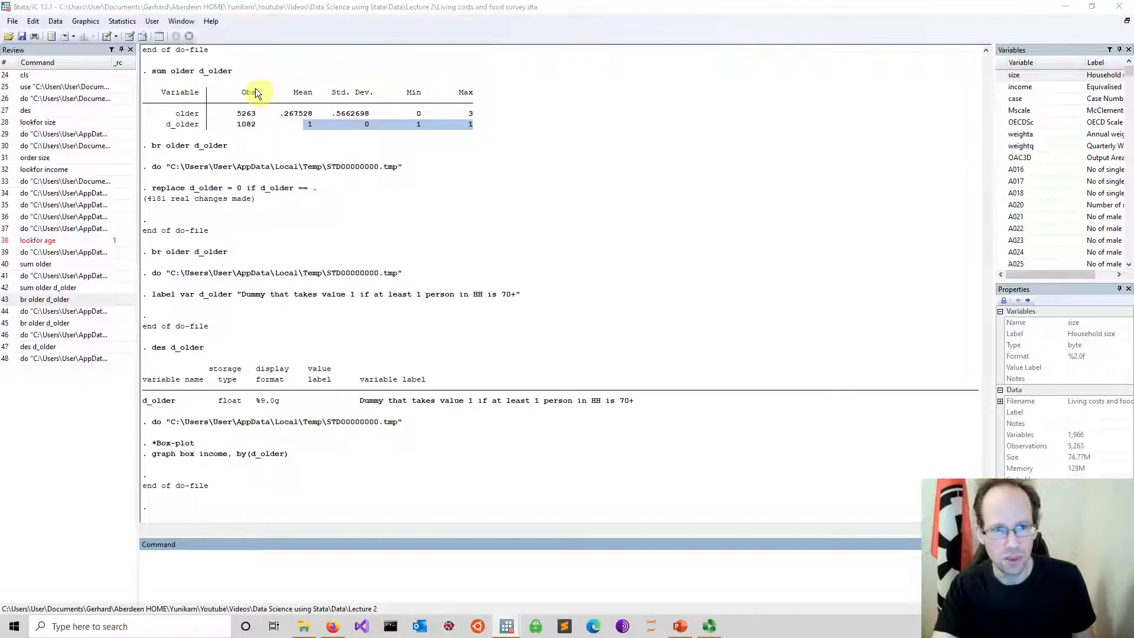
pyautogui.write('egen')
pyautogui.press('Return')
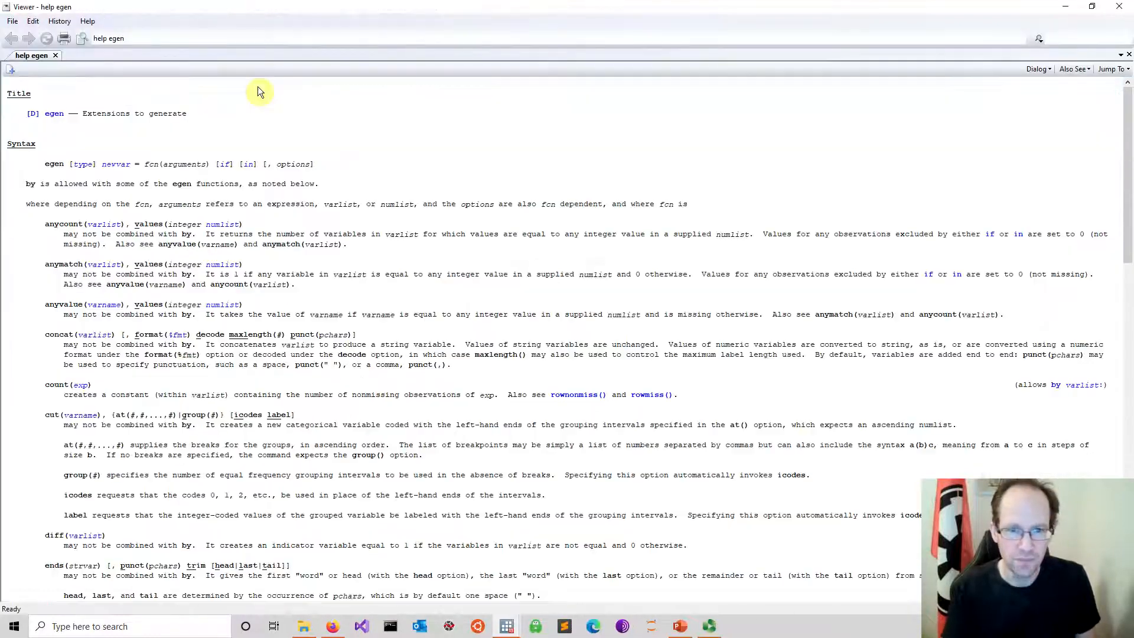
# - Look through the egen function list for the pctile(exp) entry and its p(#) option, then close the help and return to the do-file
pyautogui.scroll(-10, 254, 242)
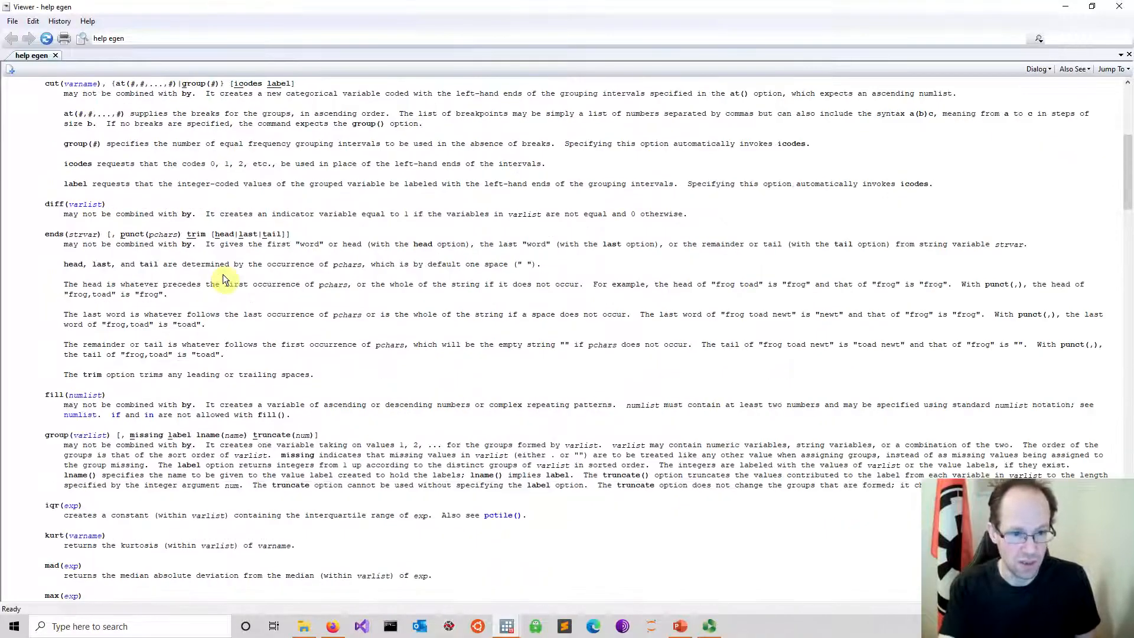
pyautogui.scroll(-4, 223, 279)
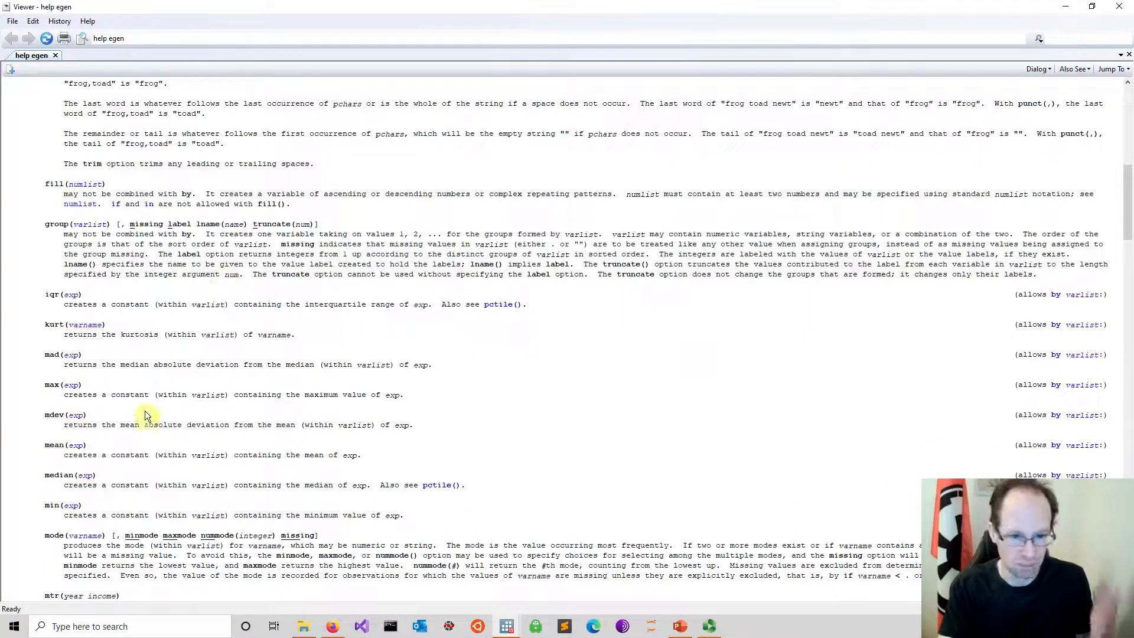
pyautogui.scroll(-4, 154, 398)
pyautogui.scroll(-12, 154, 400)
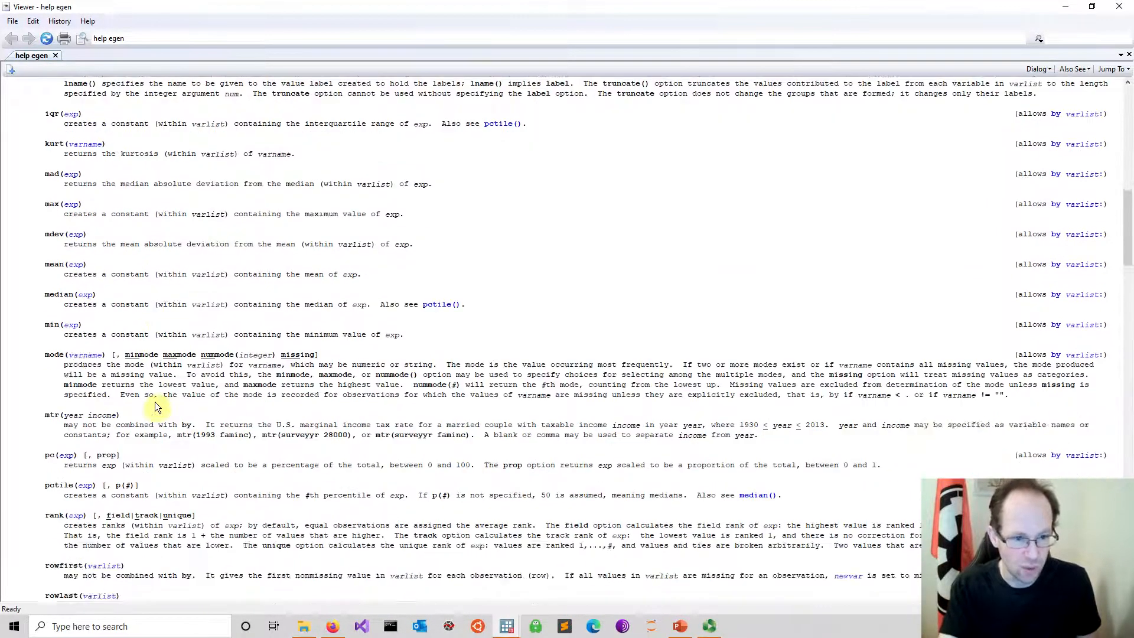
pyautogui.scroll(-9, 156, 402)
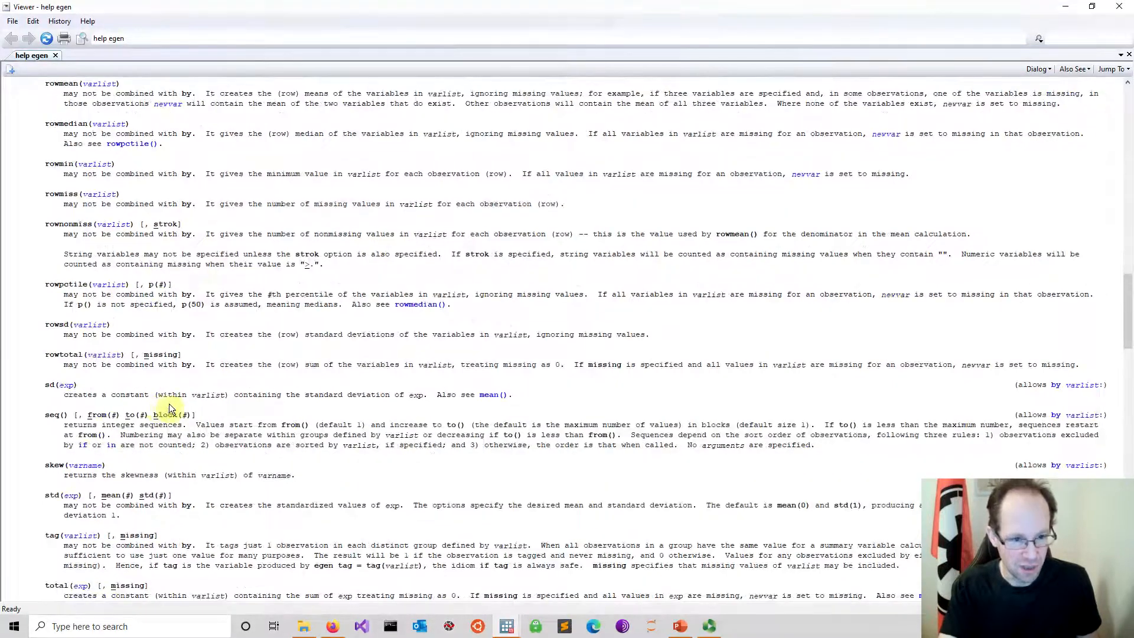
pyautogui.scroll(-2, 169, 403)
pyautogui.scroll(12, 169, 408)
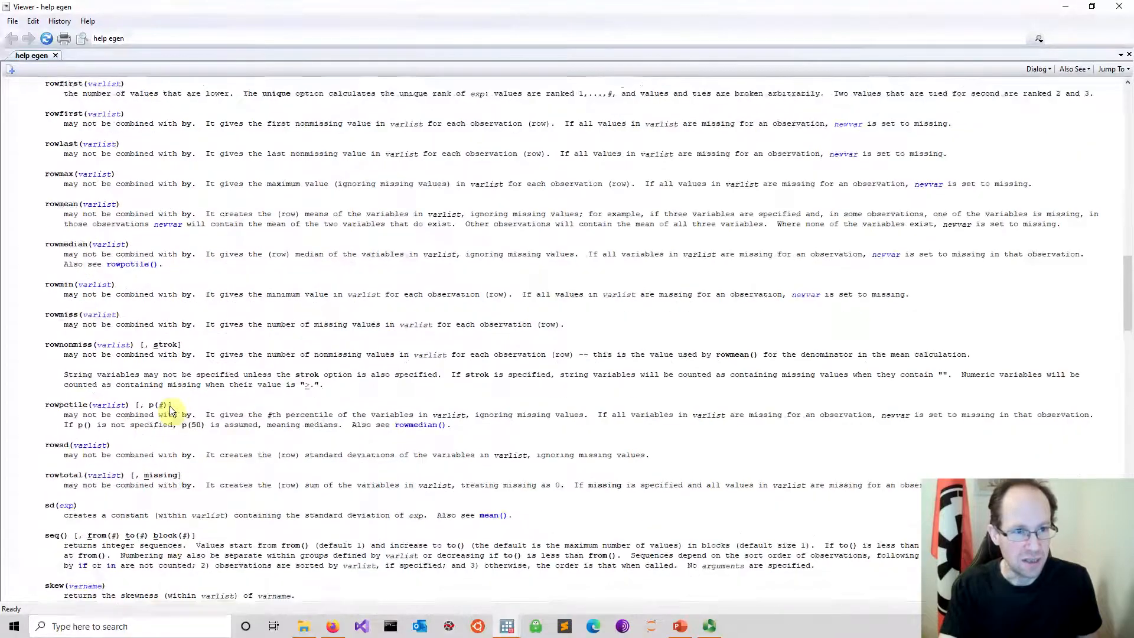
pyautogui.scroll(4, 170, 406)
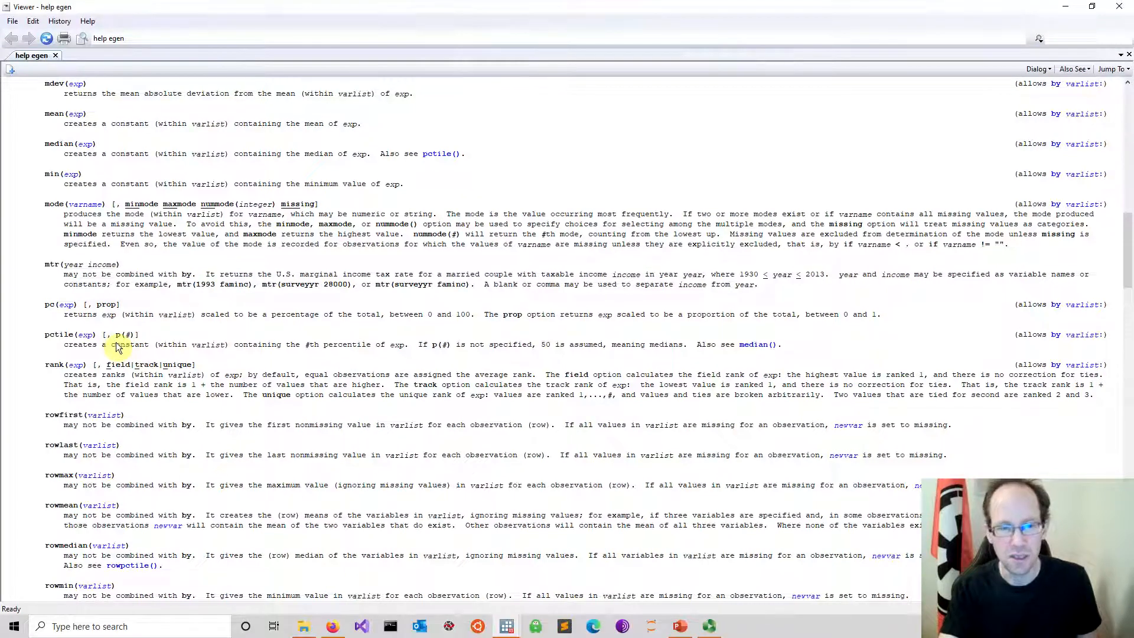
pyautogui.click(1113, 12)
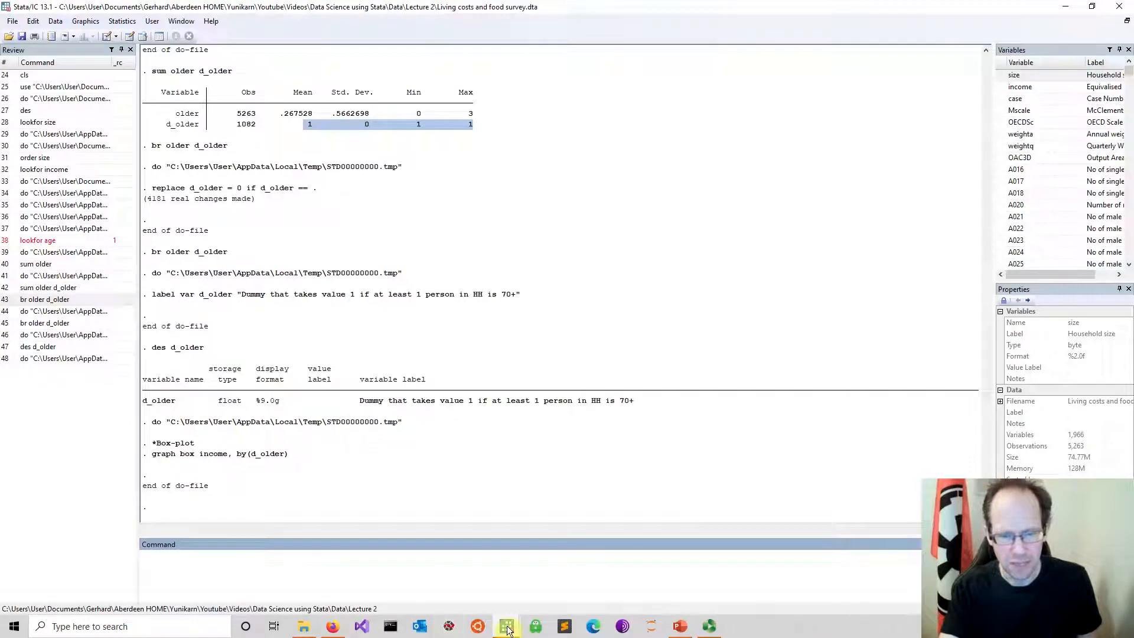
pyautogui.moveTo(506, 631)
pyautogui.click(543, 571)
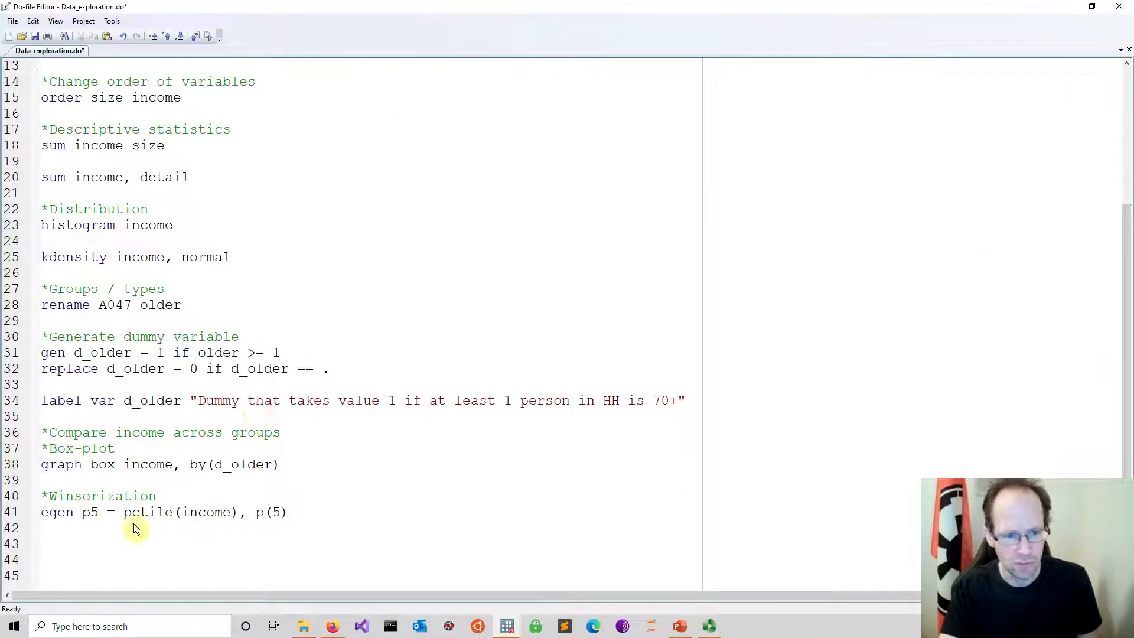
# - Duplicate the p5 percentile line below itself and edit the copy to egen p95 = pctile(income), p(95)
pyautogui.moveTo(231, 513); pyautogui.dragTo(172, 512)
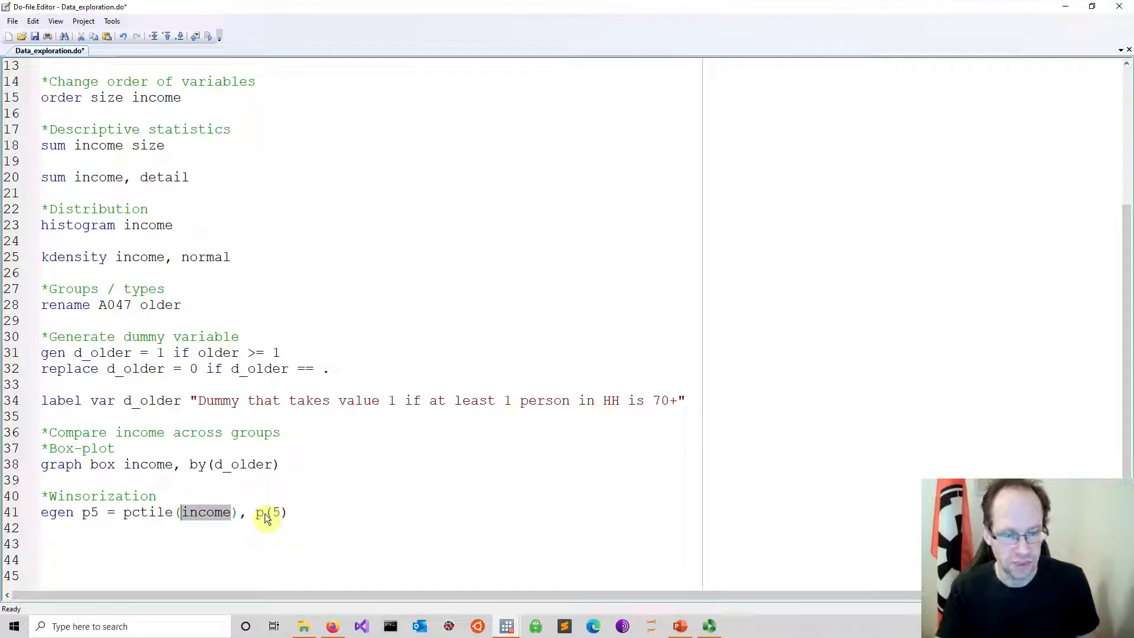
pyautogui.moveTo(307, 516); pyautogui.dragTo(28, 515)
pyautogui.hotkey('ctrl', 'c')
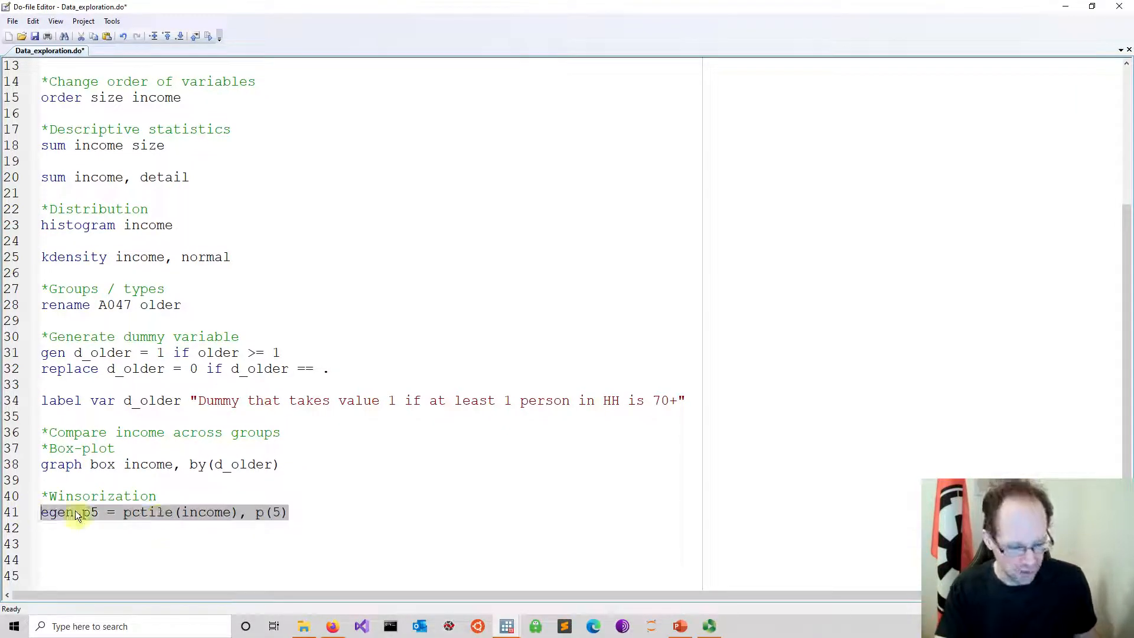
pyautogui.click(93, 527)
pyautogui.hotkey('ctrl', 'v')
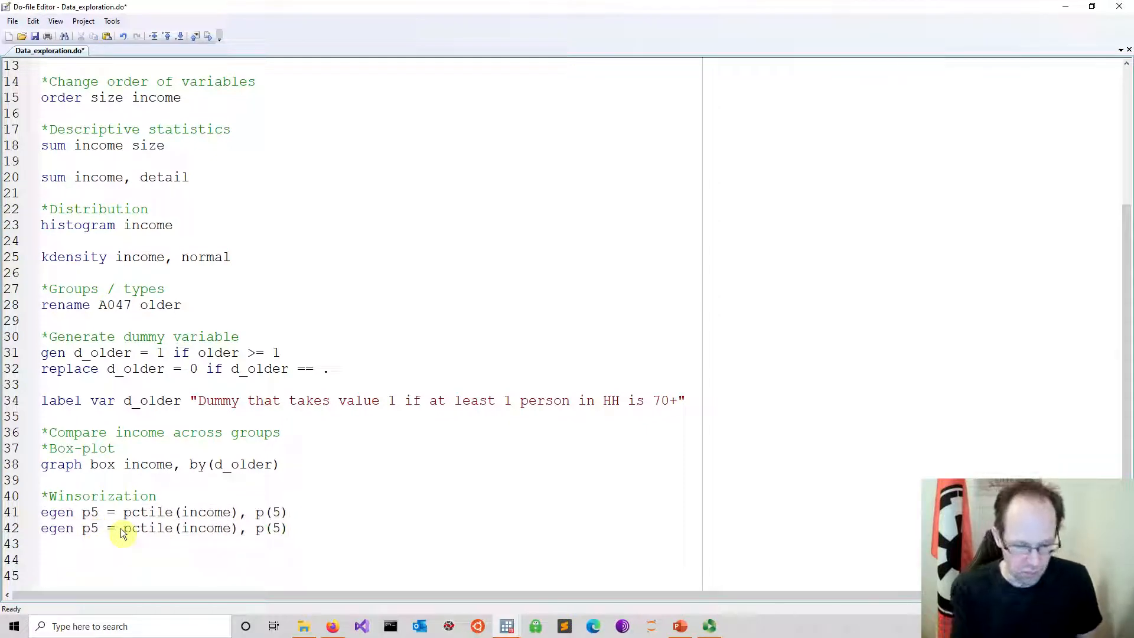
pyautogui.write('9')
pyautogui.click(279, 527)
pyautogui.write('9')
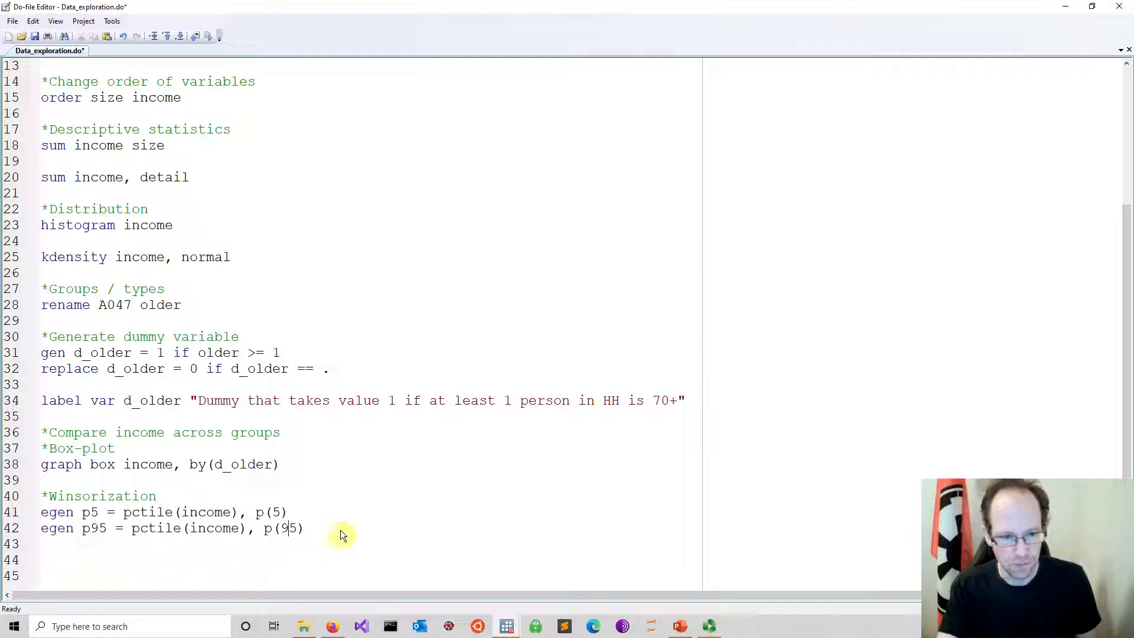
# - Save the do-file, run the Winsorization comment with both egen lines, and switch to the main Stata window
pyautogui.moveTo(340, 529); pyautogui.dragTo(12, 496)
pyautogui.click(35, 36)
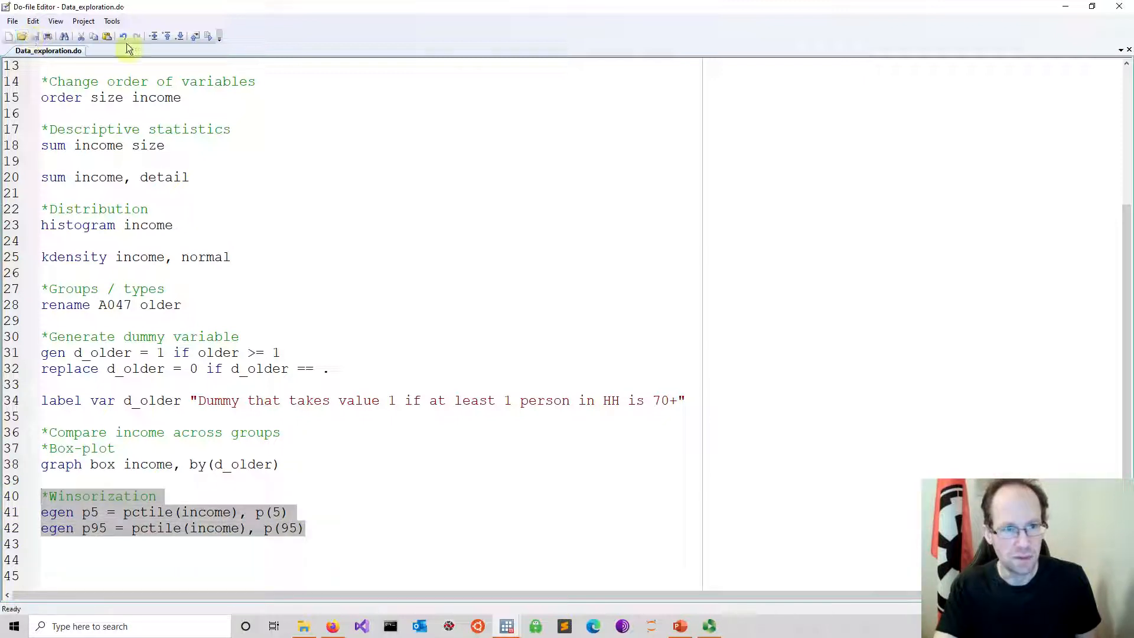
pyautogui.moveTo(508, 624)
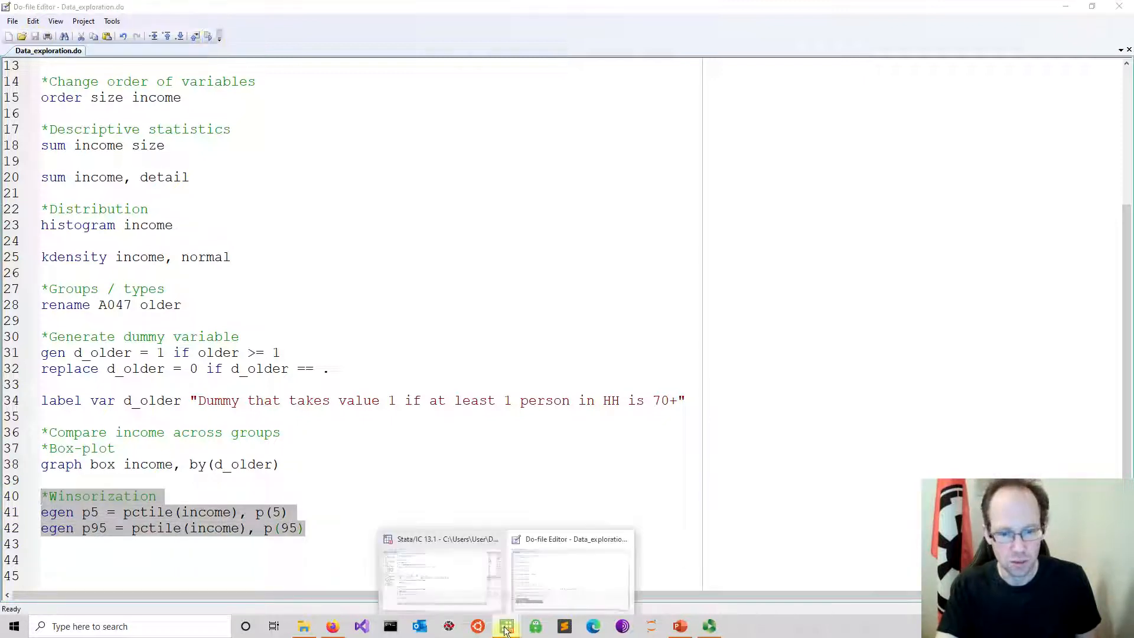
pyautogui.click(434, 578)
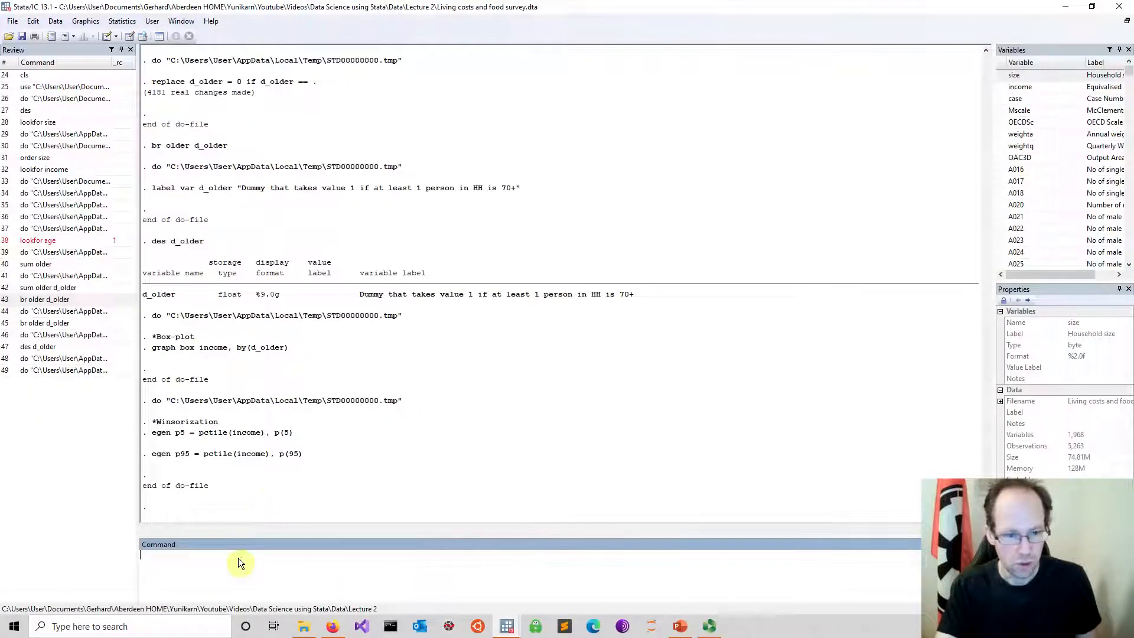
# - Run sum income p5 p95 and examine the mean, minimum and maximum of the two percentile variables
pyautogui.write('sum ')
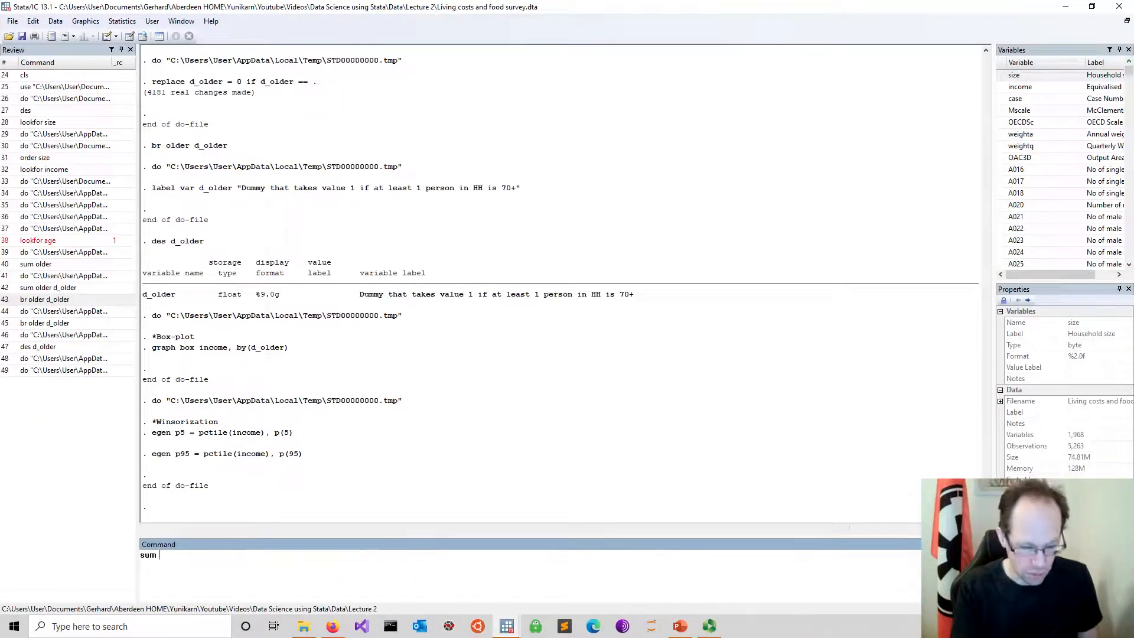
pyautogui.write('income p')
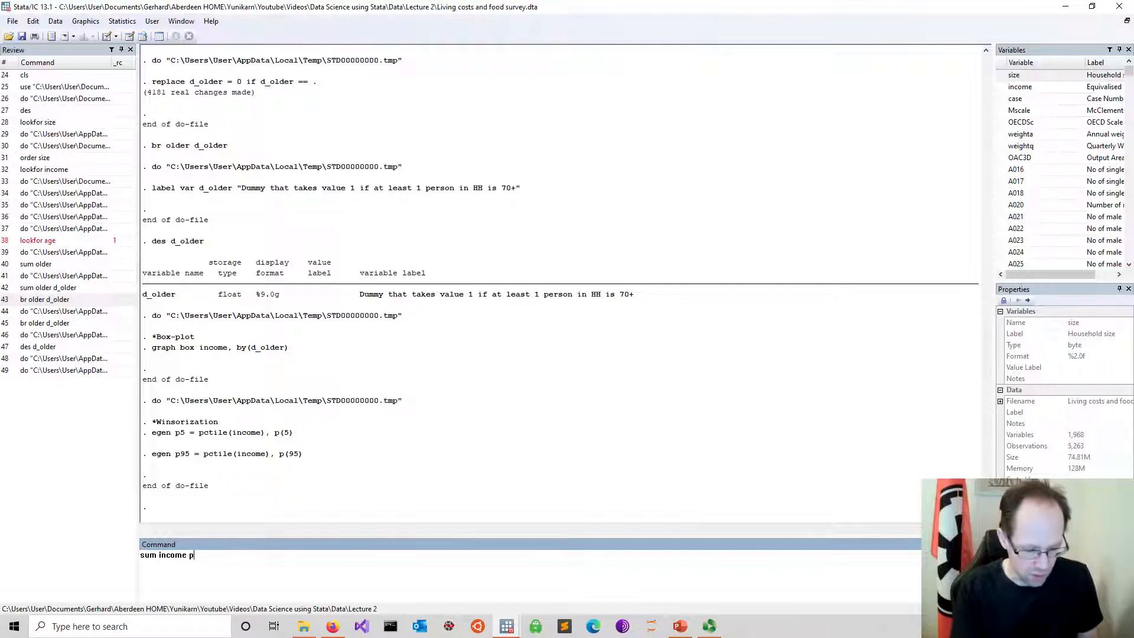
pyautogui.write('5 p9')
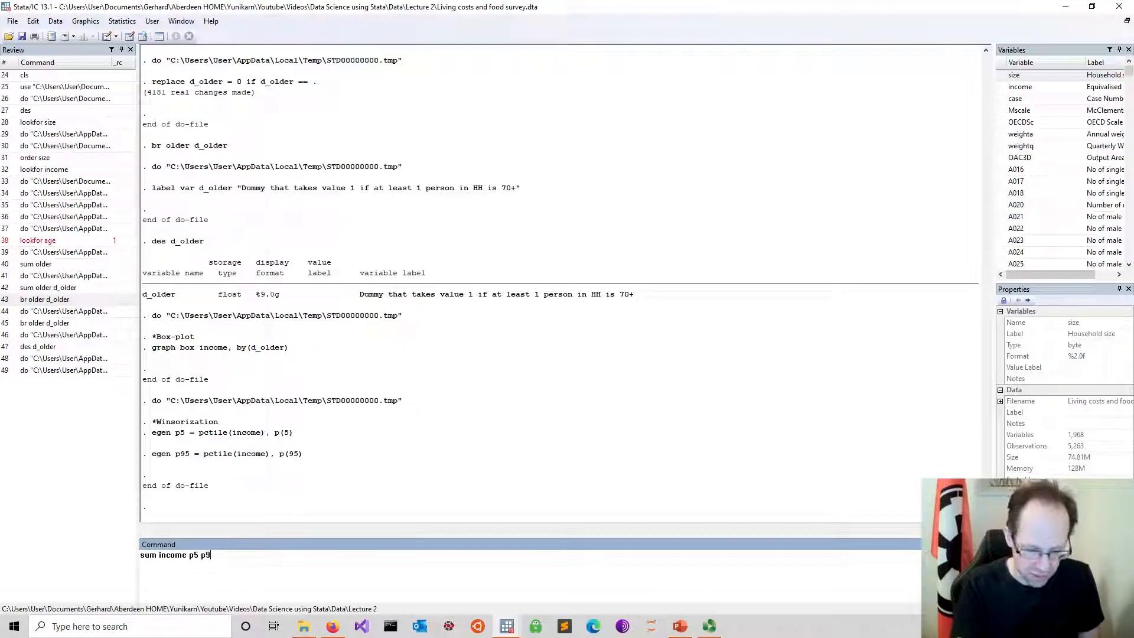
pyautogui.write('5')
pyautogui.press('Return')
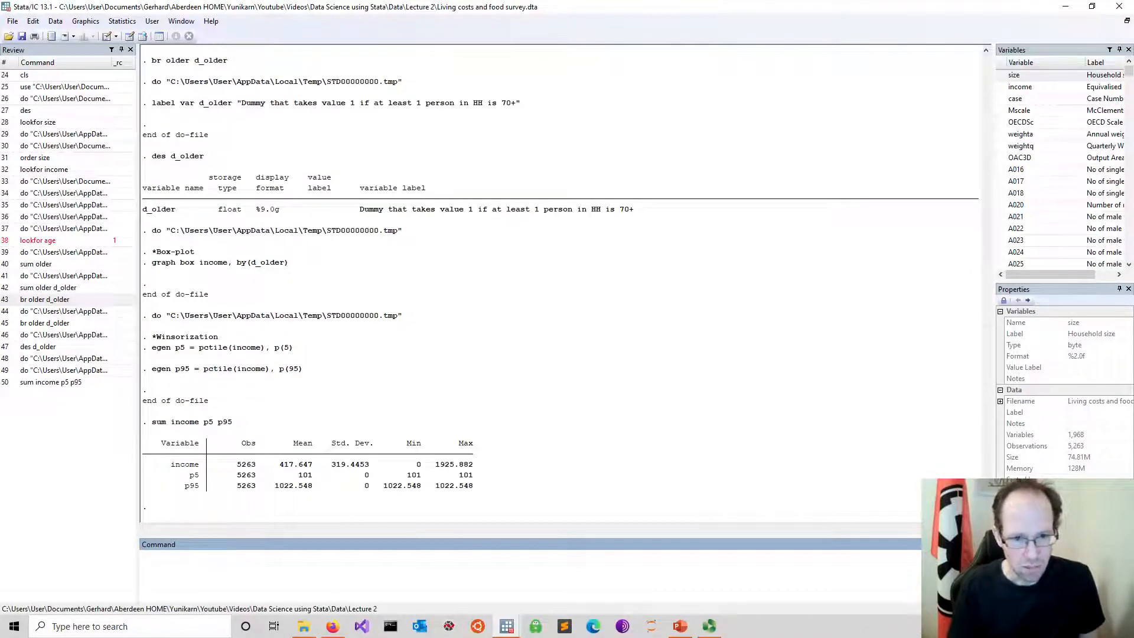
pyautogui.doubleClick(413, 475)
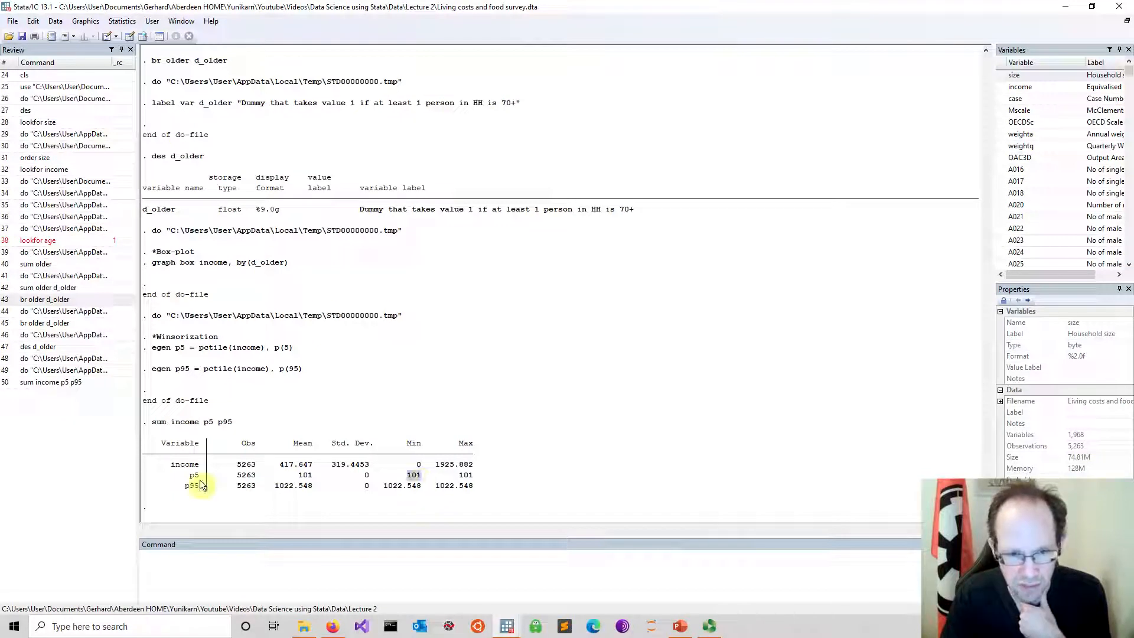
pyautogui.doubleClick(281, 488)
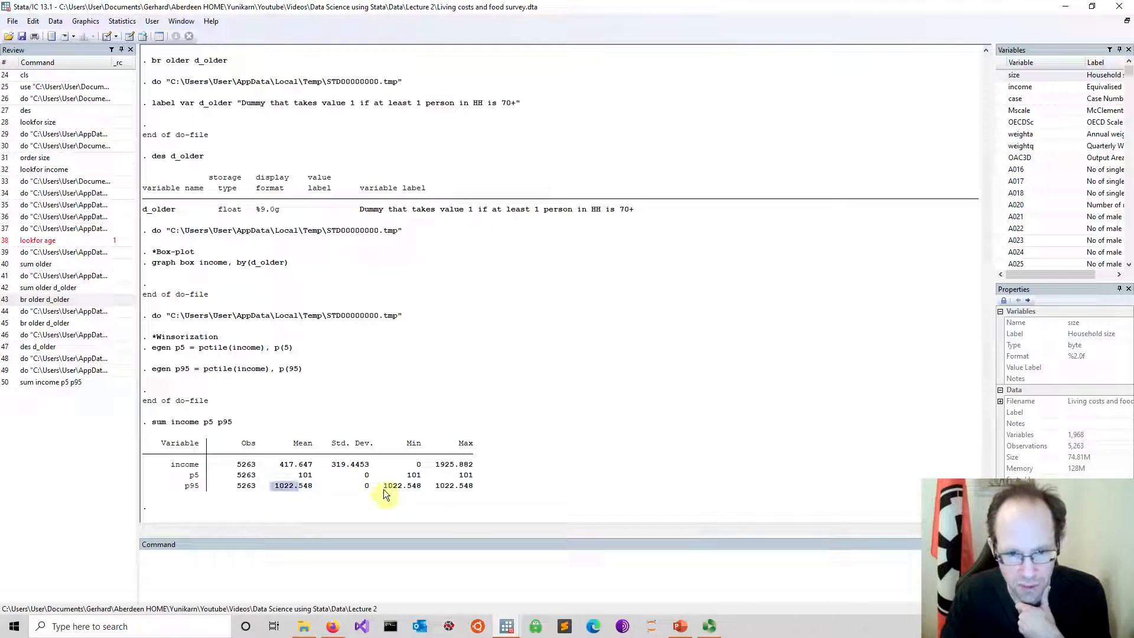
pyautogui.moveTo(388, 486); pyautogui.dragTo(472, 492)
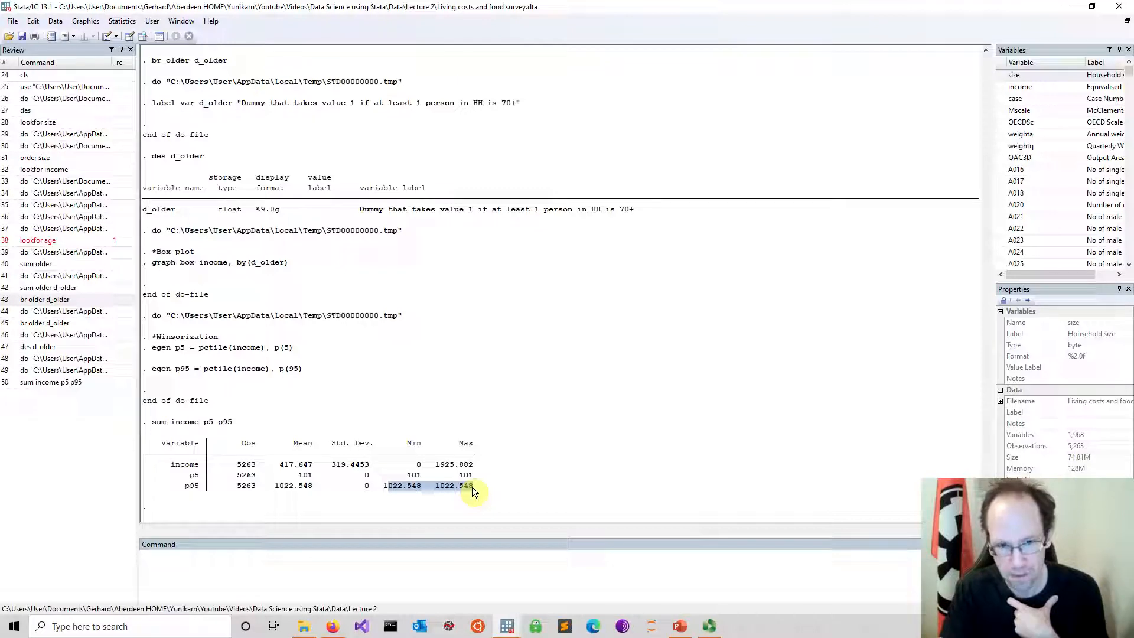
# - Return to the do-file and add blank lines below the egen p95 line
pyautogui.click(506, 626)
pyautogui.click(560, 561)
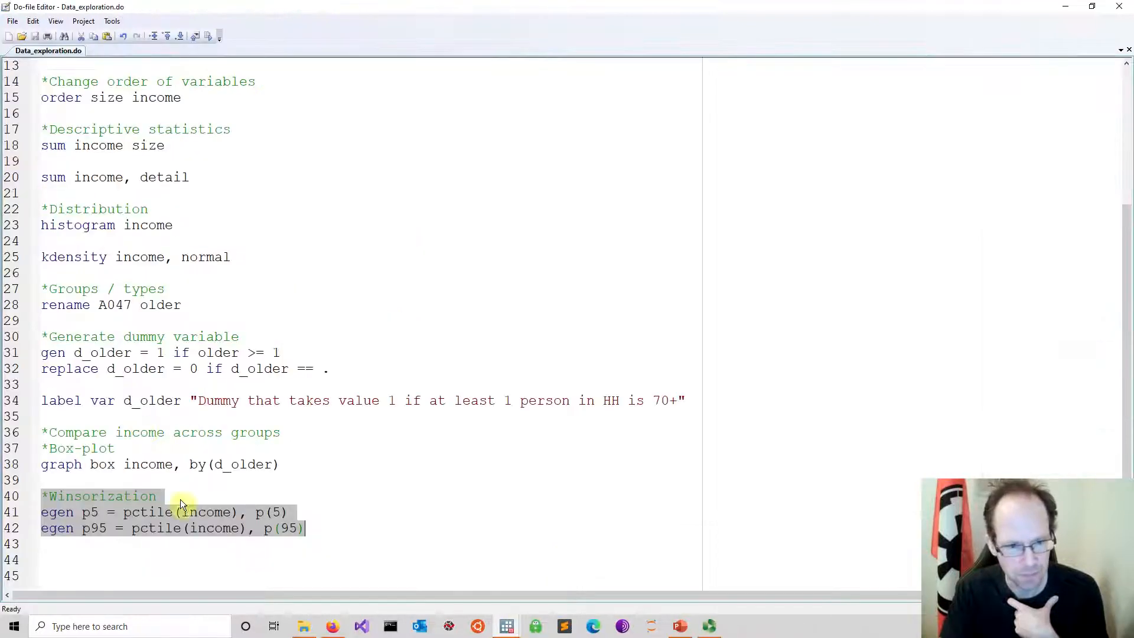
pyautogui.click(320, 534)
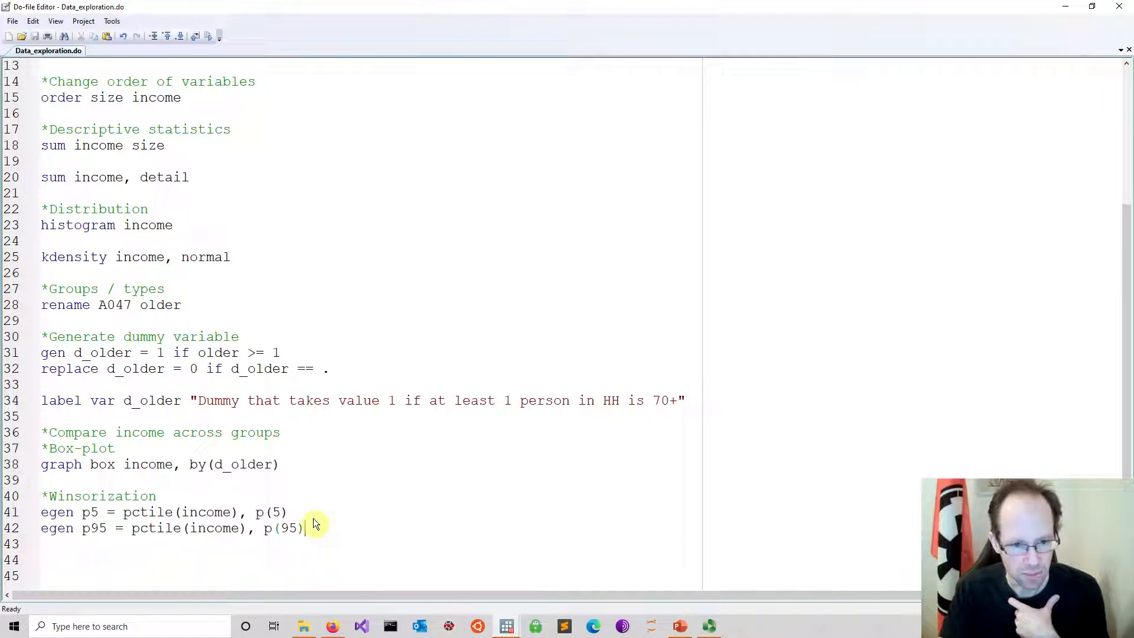
pyautogui.press('Return')
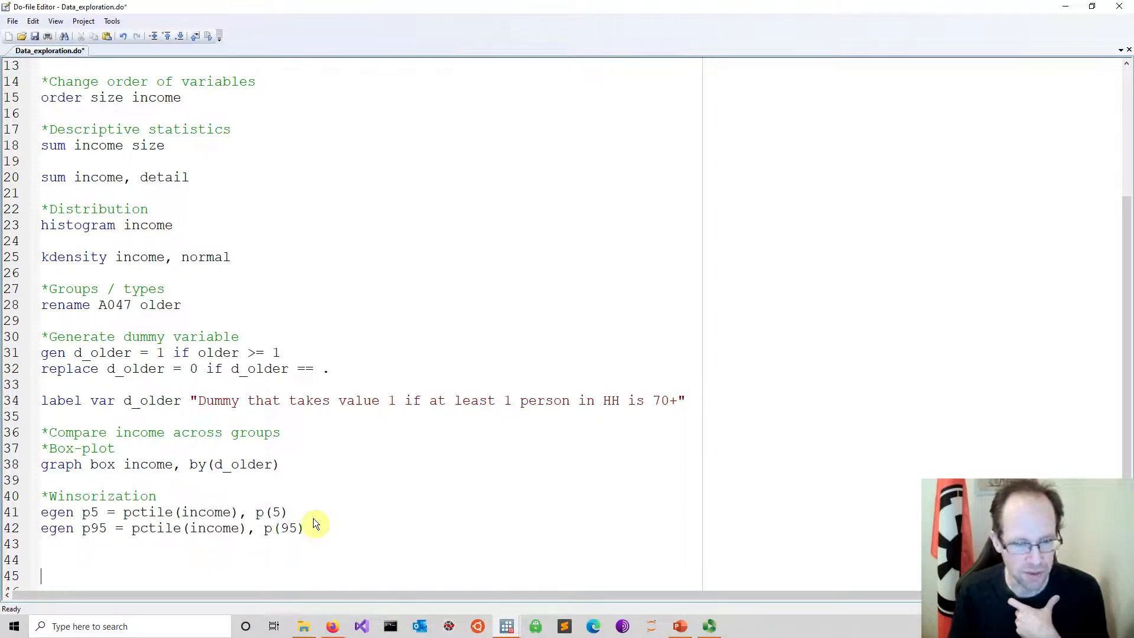
pyautogui.press('Return')
pyautogui.press('Return')
pyautogui.scroll(-1, 228, 502)
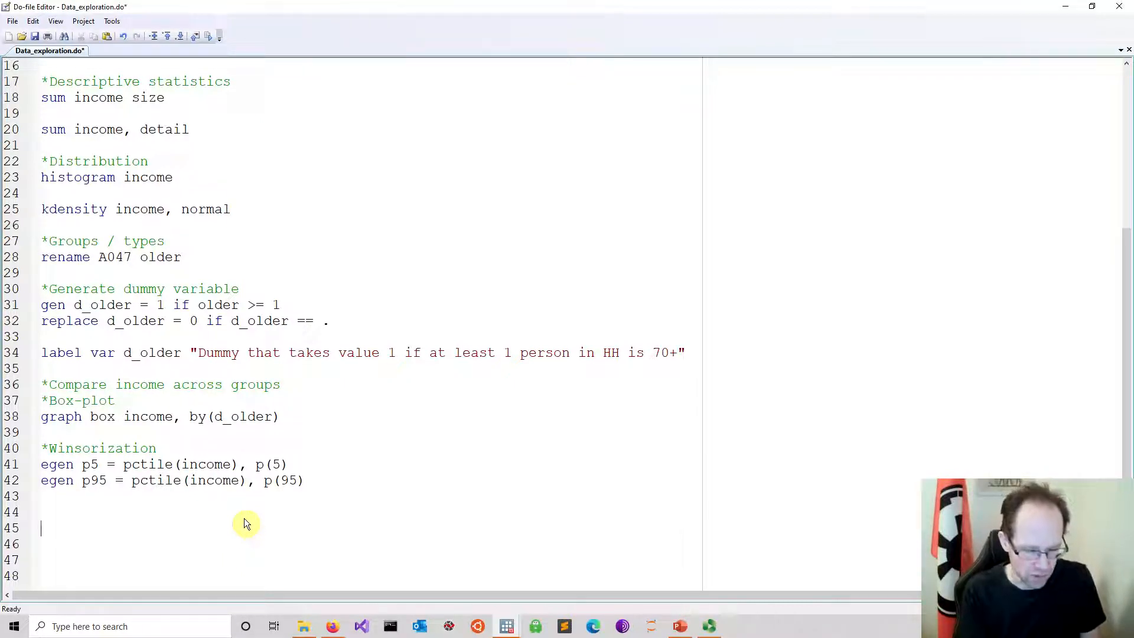
# - Begin a command on line 45 reading gen w_income = income if
pyautogui.write('gemn')
pyautogui.press('BackSpace')
pyautogui.press('BackSpace')
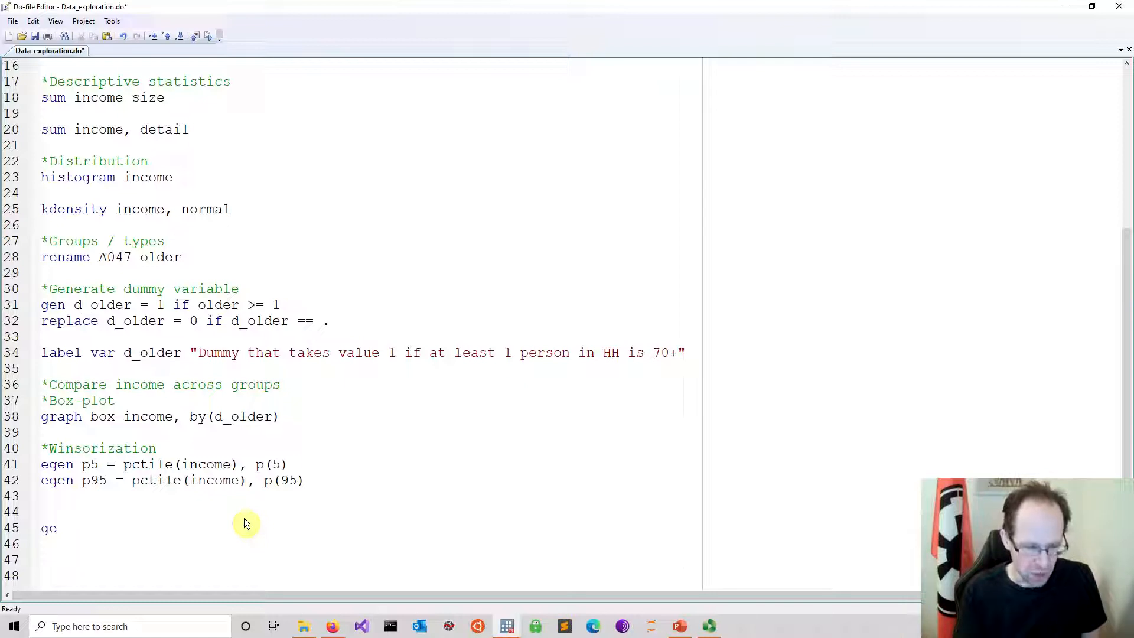
pyautogui.write('n w')
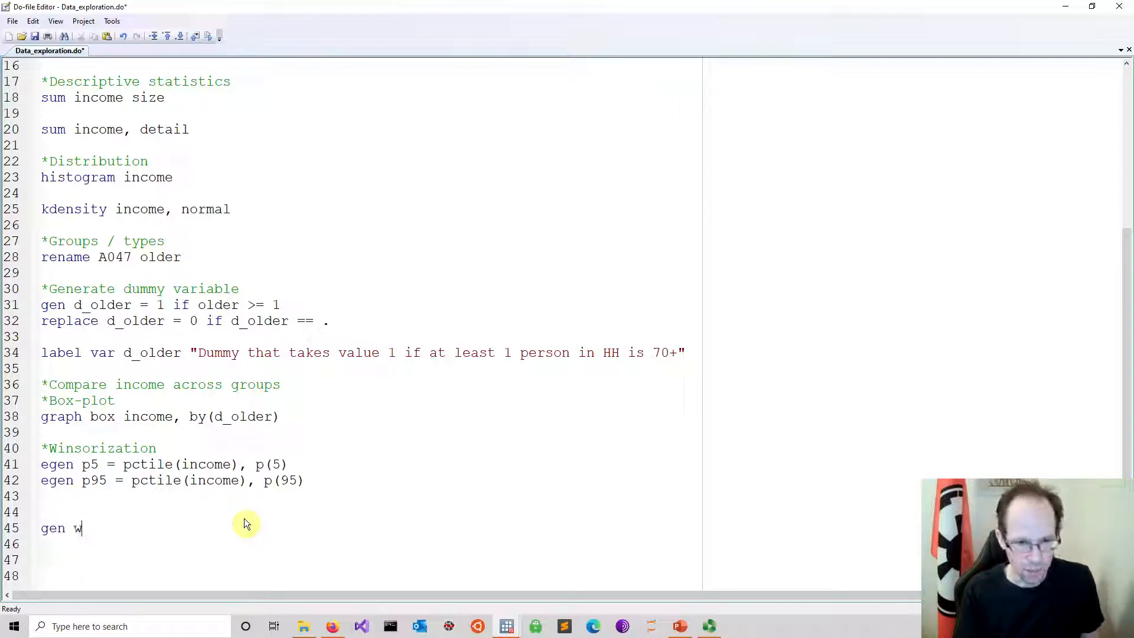
pyautogui.write('_')
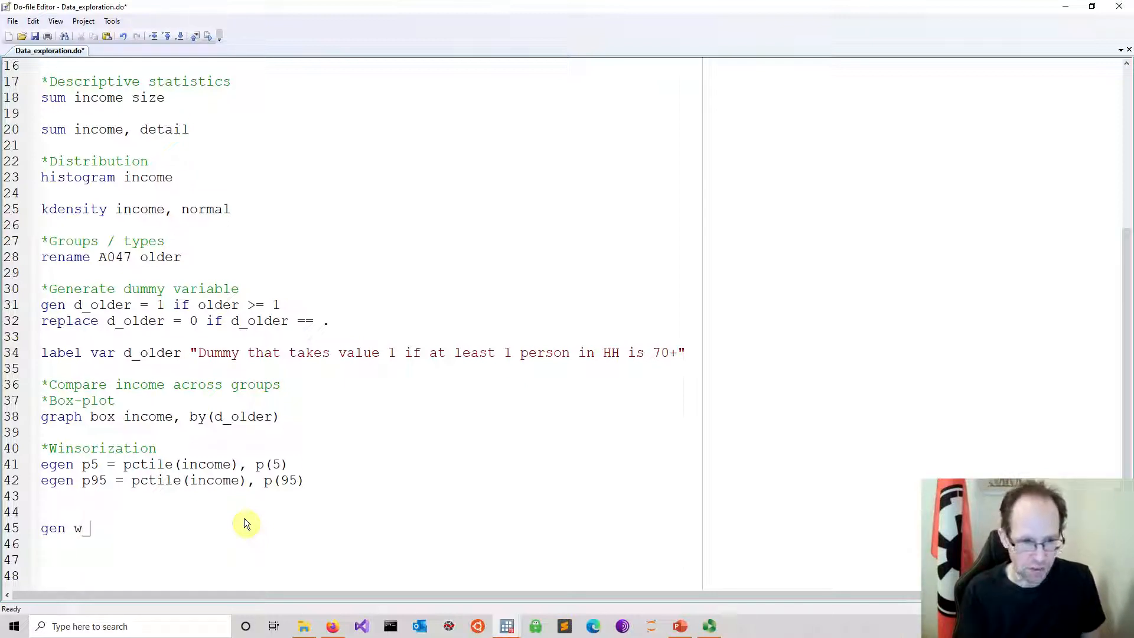
pyautogui.write('income')
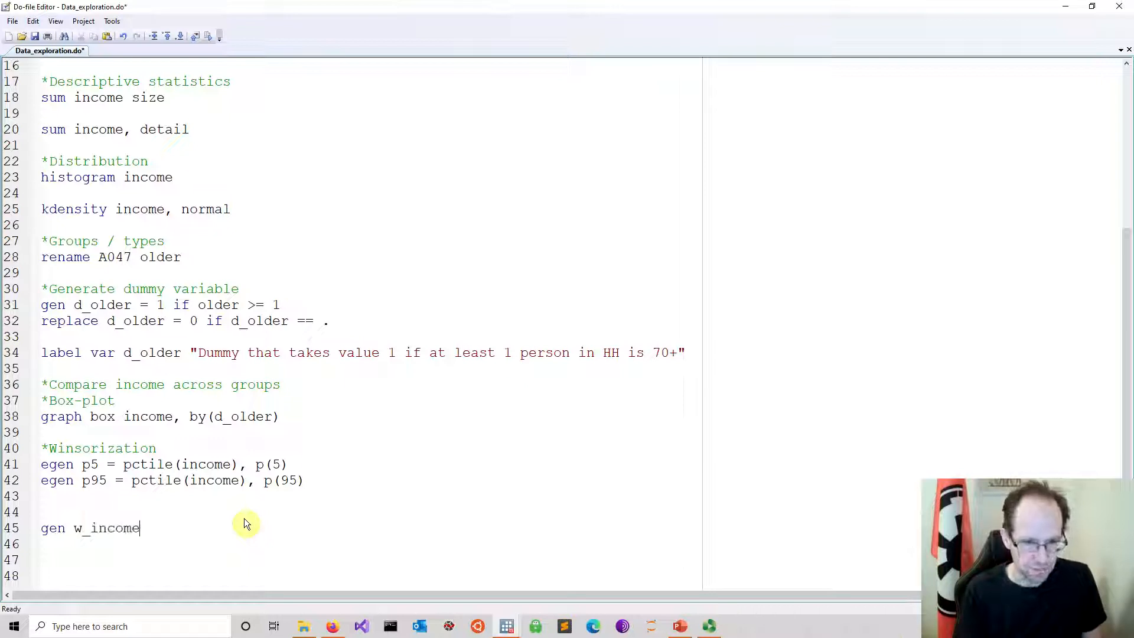
pyautogui.write(' = ')
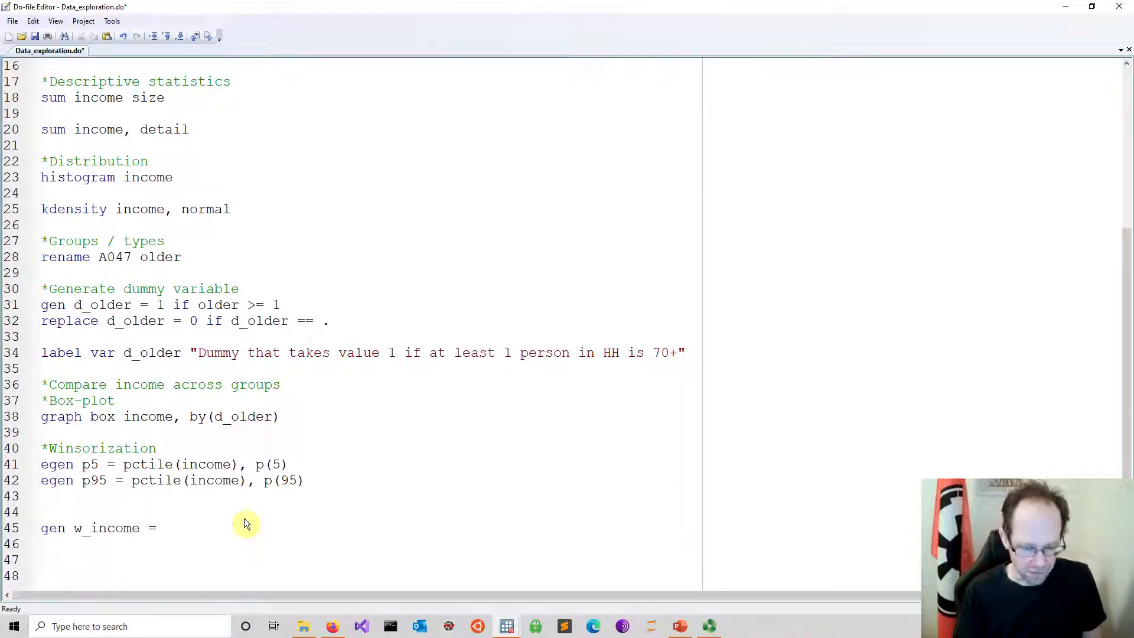
pyautogui.write('income if')
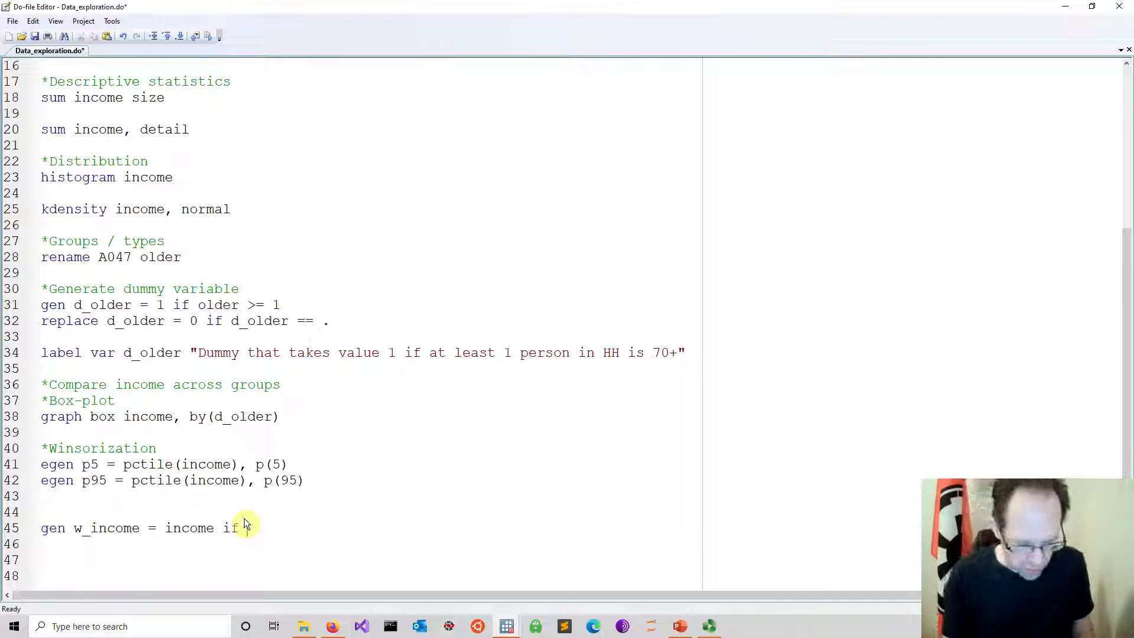
# - Complete the w_income line with the condition income > p5 & income < p95
pyautogui.write('income >')
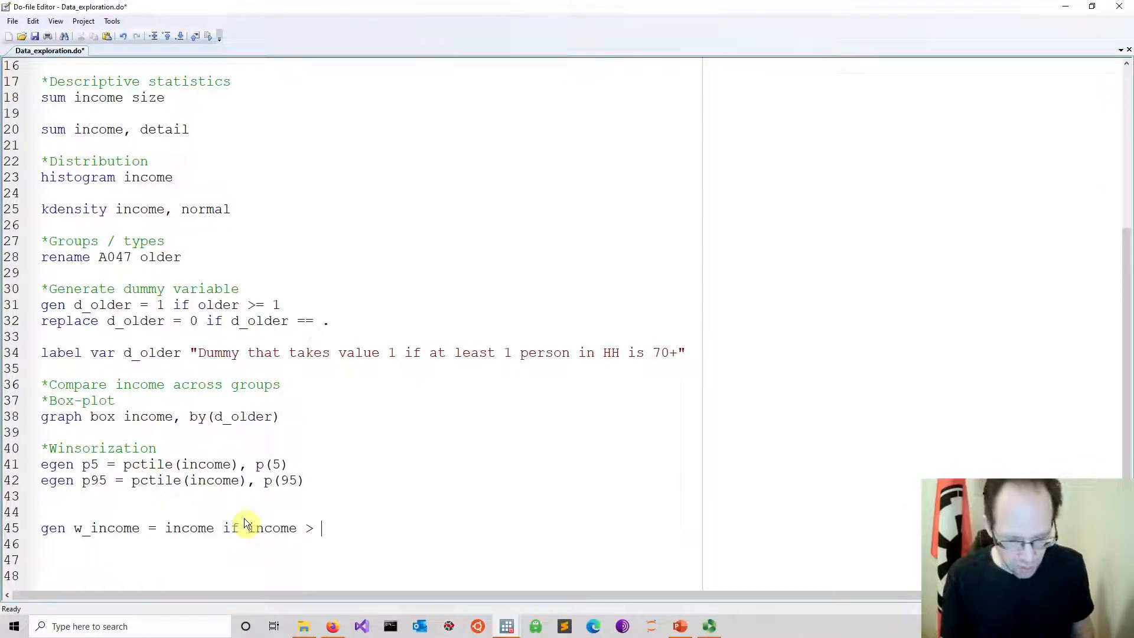
pyautogui.write('p5')
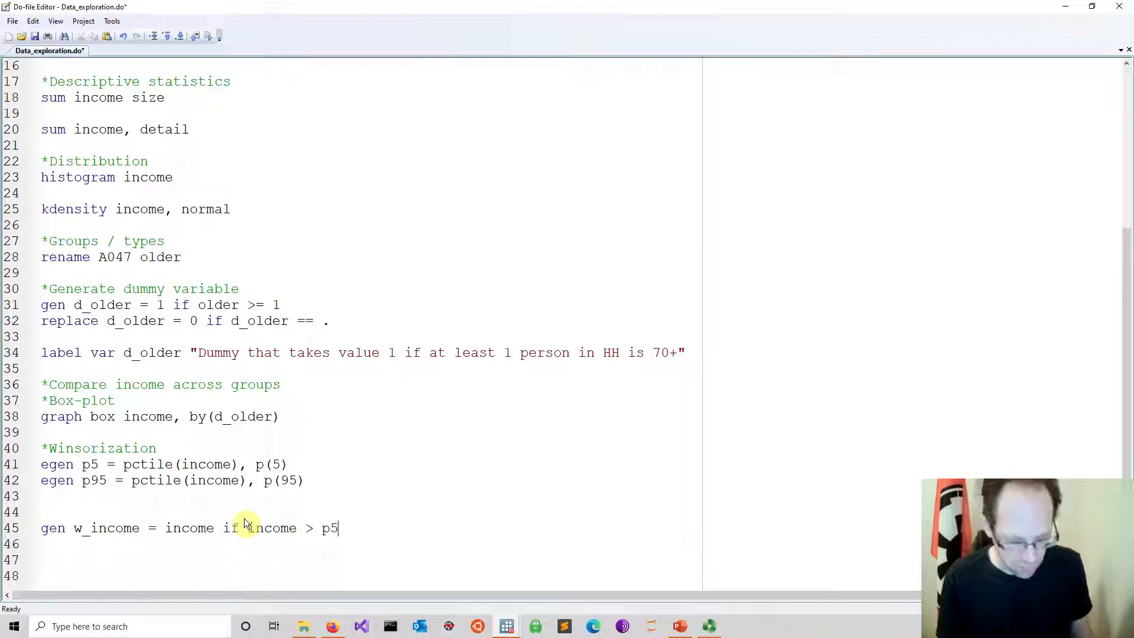
pyautogui.write(' &')
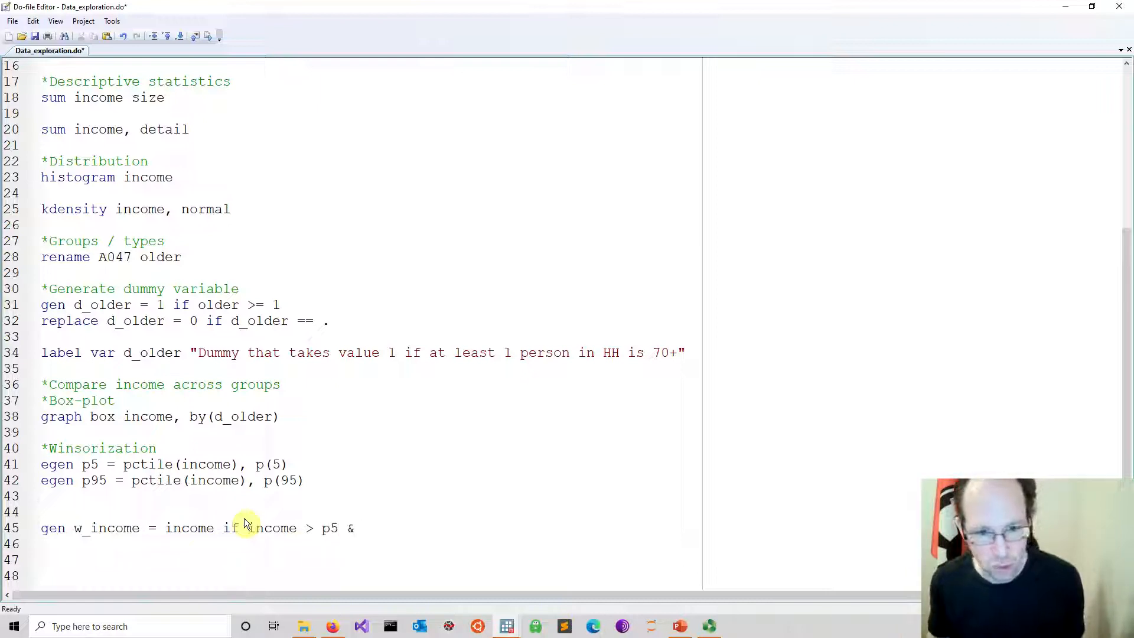
pyautogui.write(' income ')
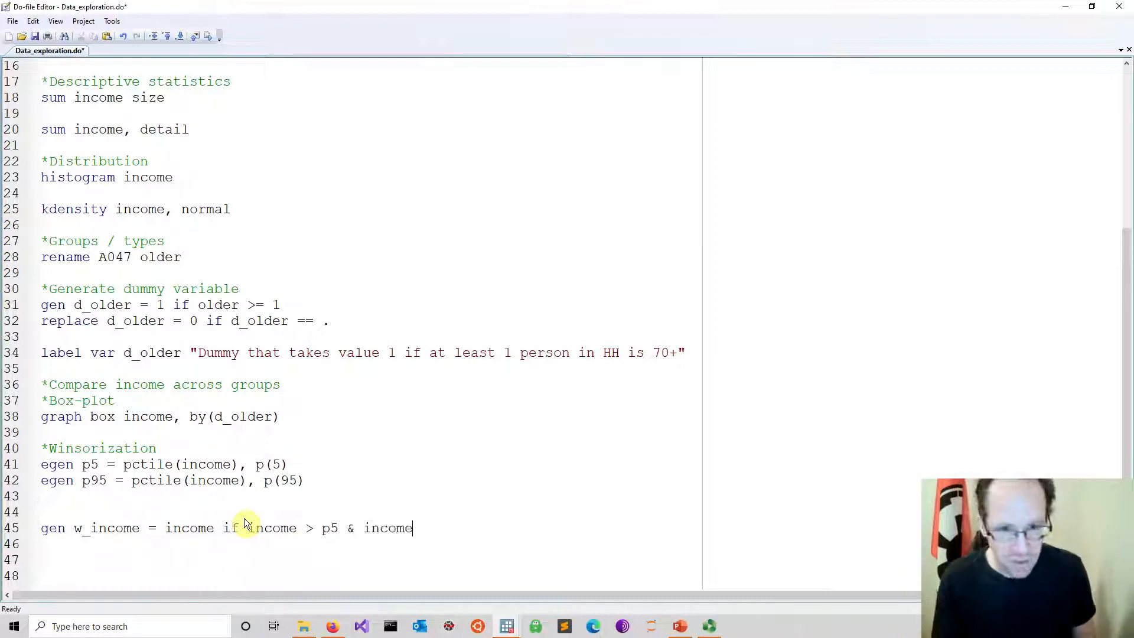
pyautogui.write('< ')
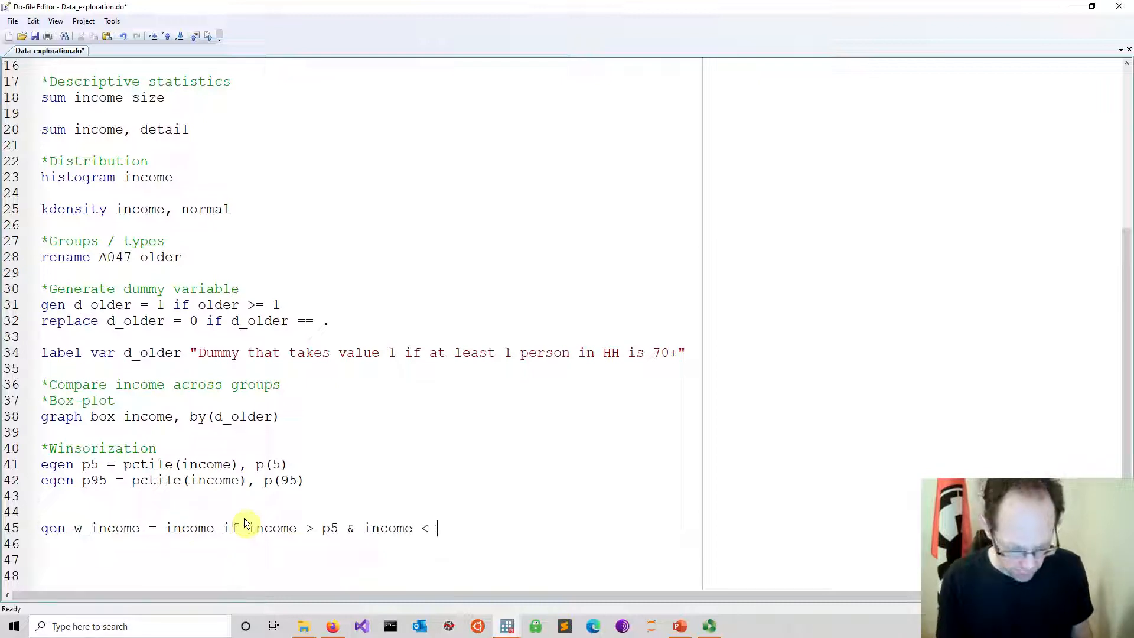
pyautogui.write('p95')
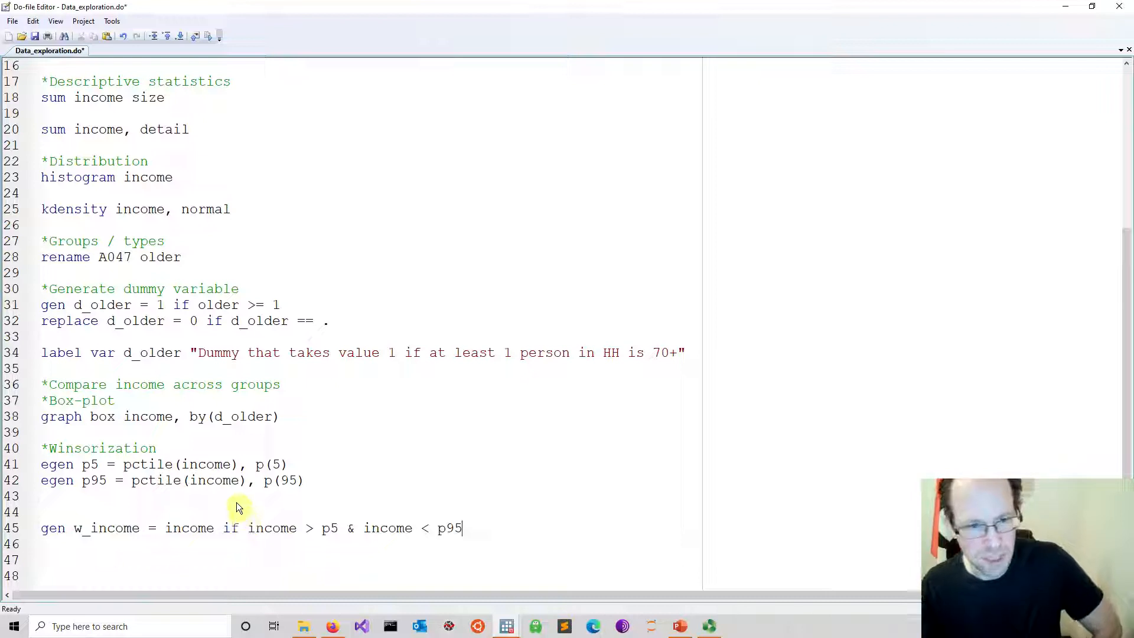
# - Save the do-file, run only the gen w_income line, and check its output in the main Stata window
pyautogui.click(92, 541)
pyautogui.hotkey('shift', 'Up')
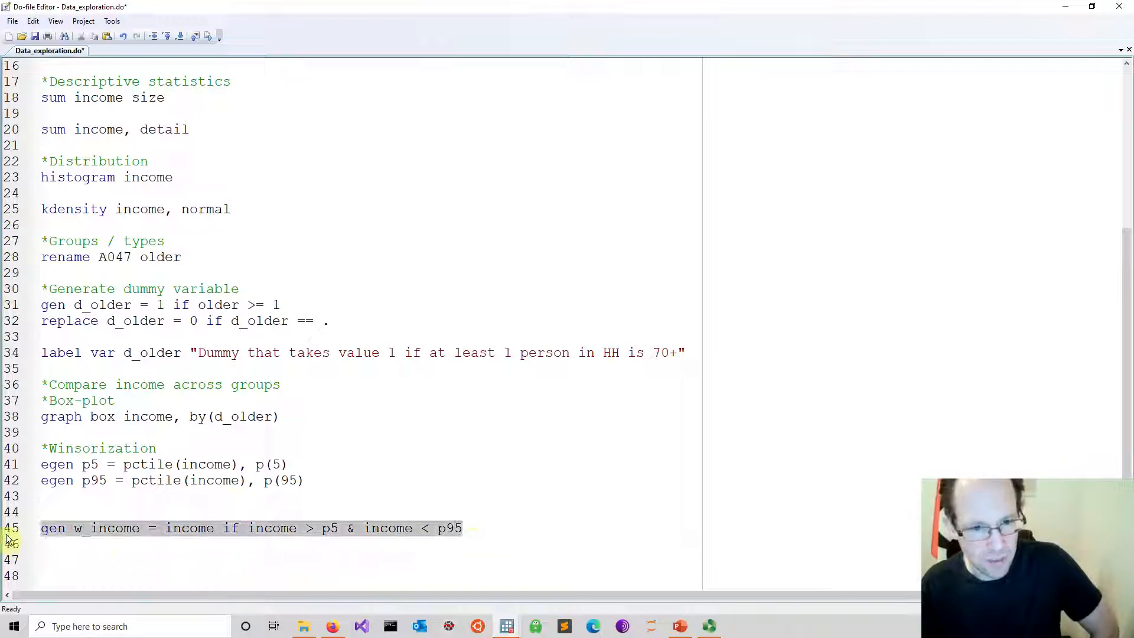
pyautogui.click(34, 36)
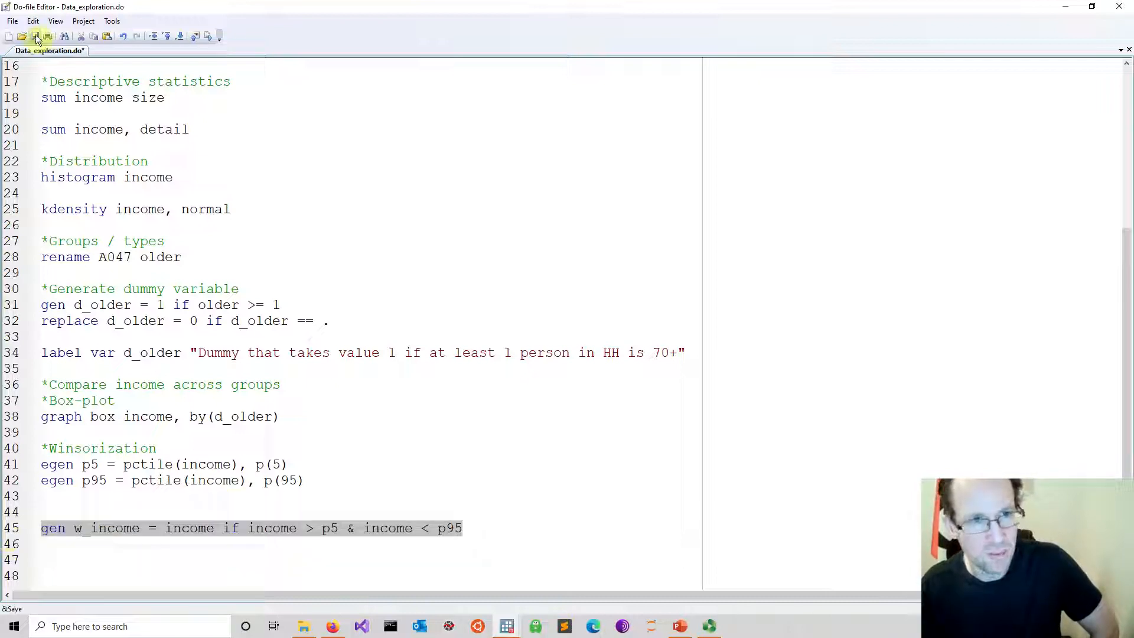
pyautogui.click(211, 35)
pyautogui.moveTo(507, 625)
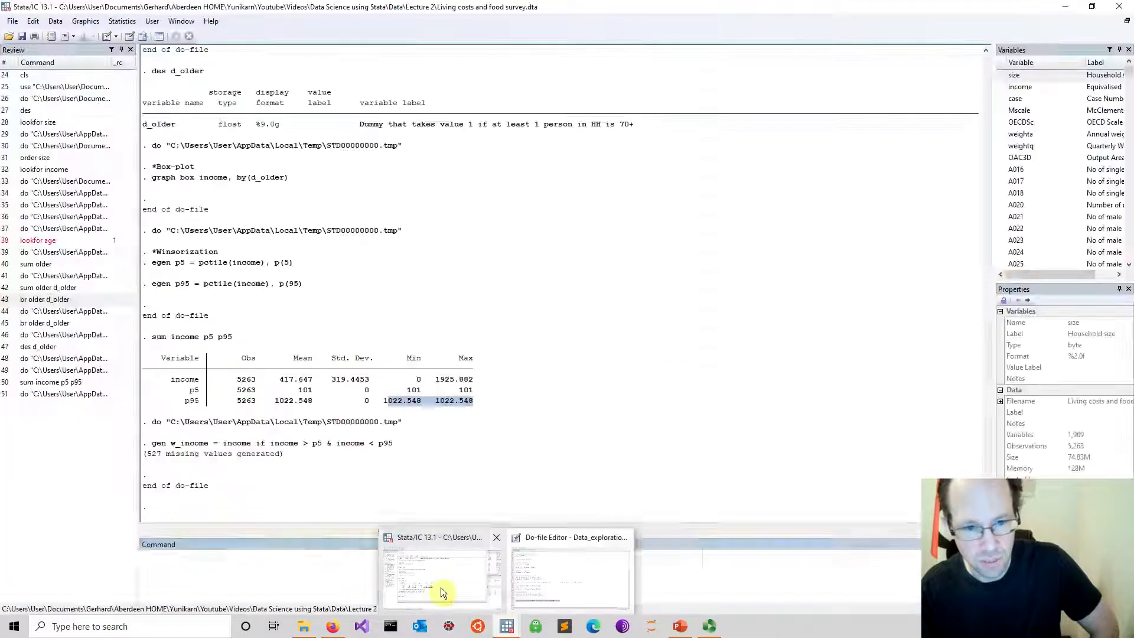
pyautogui.click(441, 587)
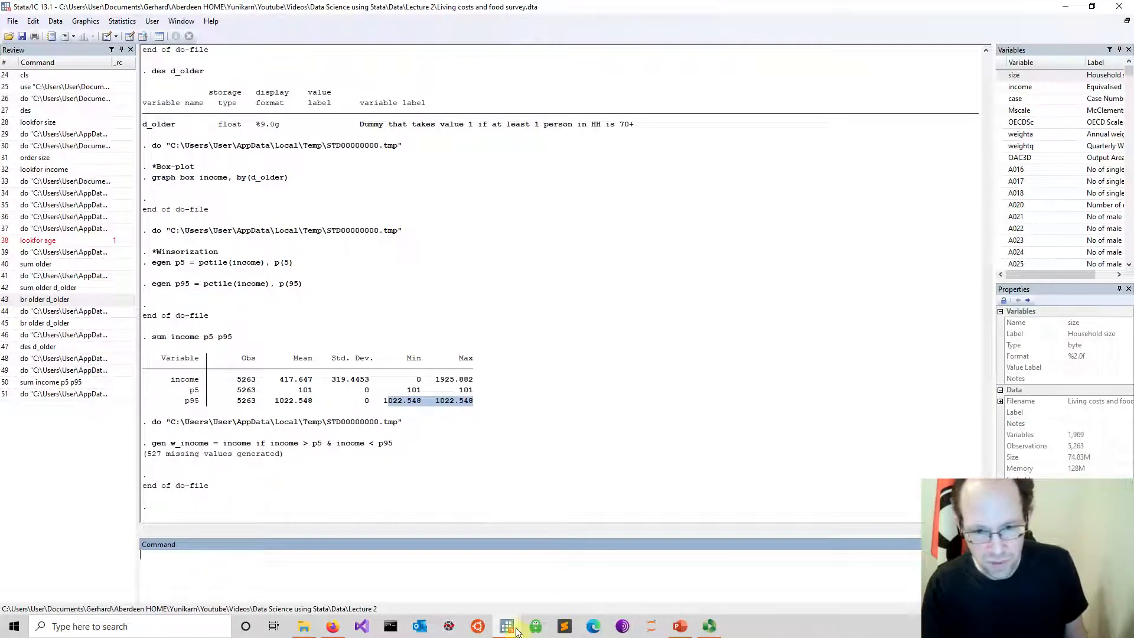
# - Return to the do-file and add the comment *twoway charts on line 48, below the w_income command
pyautogui.moveTo(507, 626)
pyautogui.click(549, 579)
pyautogui.click(124, 559)
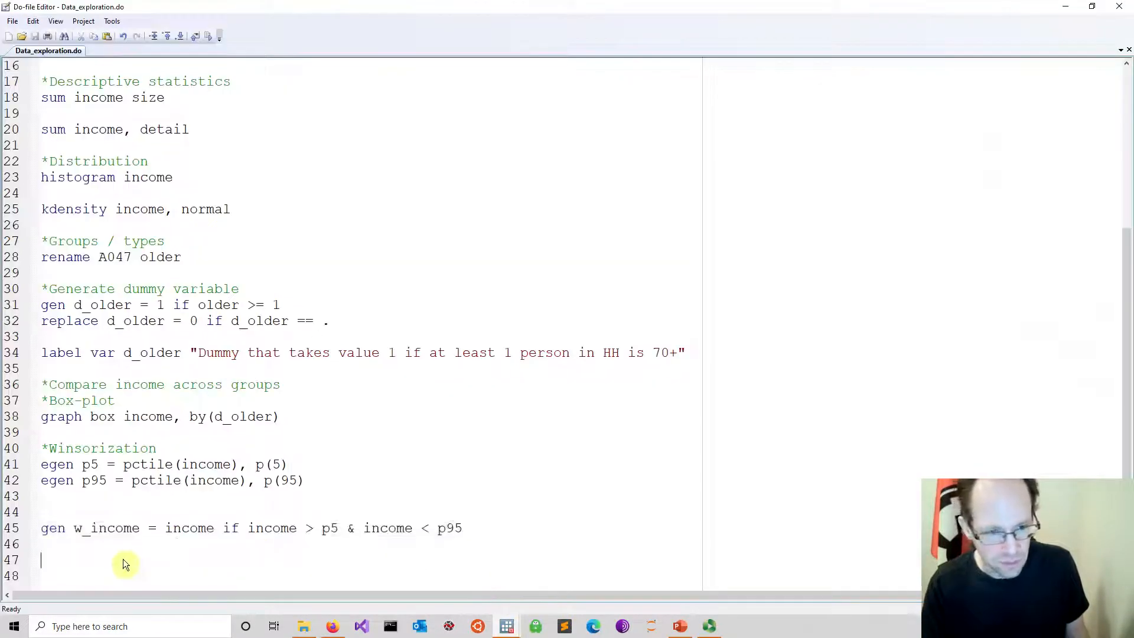
pyautogui.press('Return')
pyautogui.write('*')
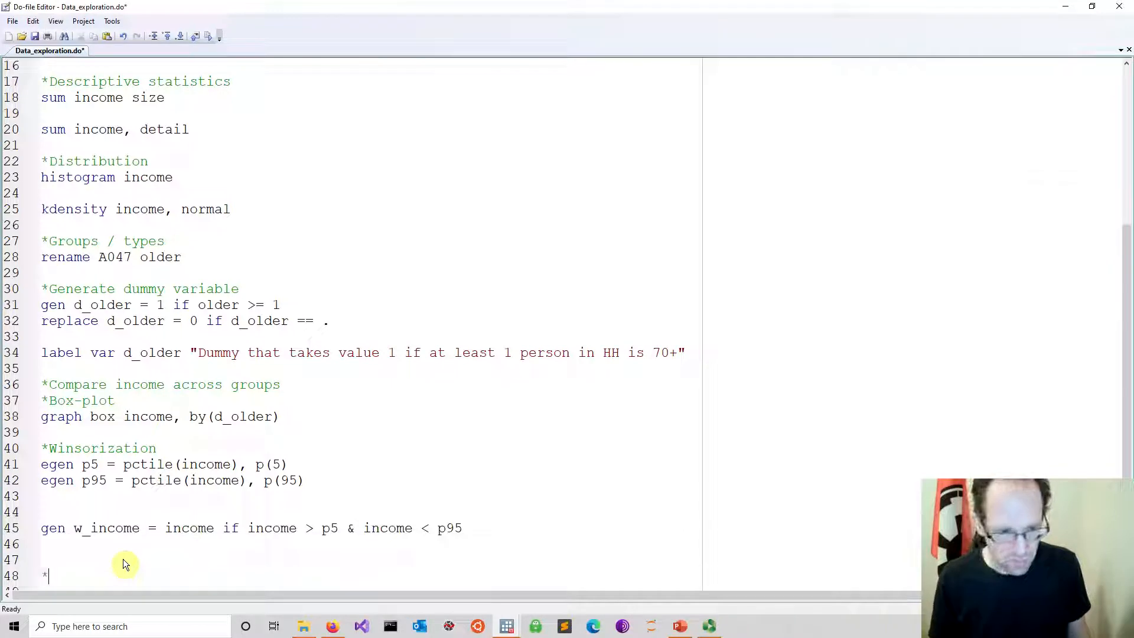
pyautogui.write('twoway charts')
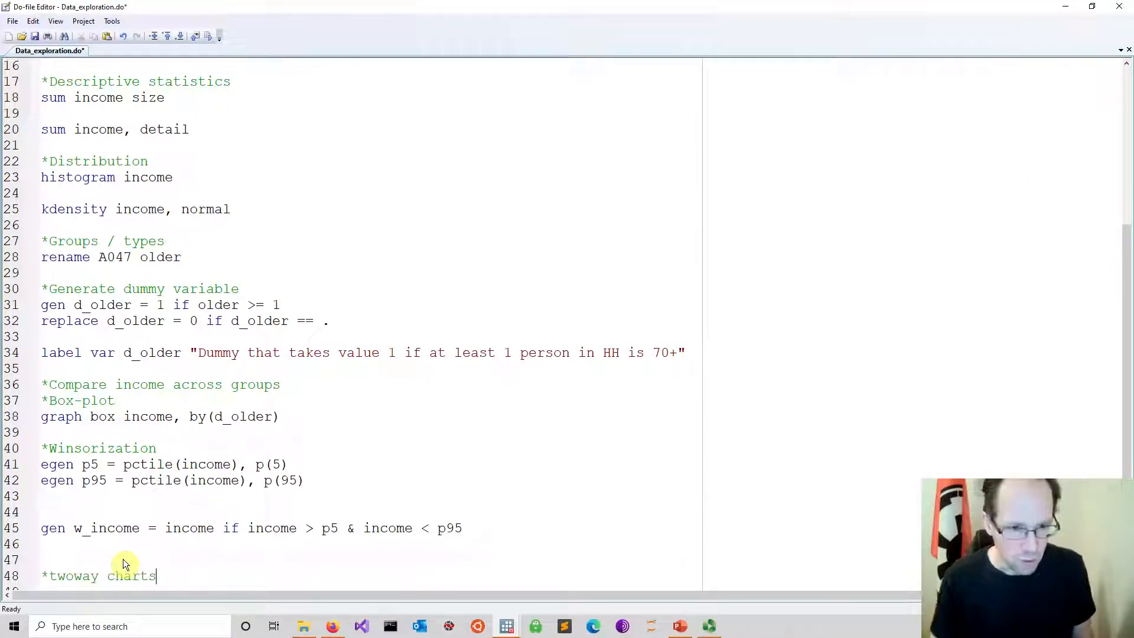
# - Capitalise the first letter of the new comment so that it reads *Twoway charts
pyautogui.press('Left')
pyautogui.press('Left')
pyautogui.press('Left')
pyautogui.press('Left')
pyautogui.press('Left')
pyautogui.press('Left')
pyautogui.press('Left')
pyautogui.press('Left')
pyautogui.press('Left')
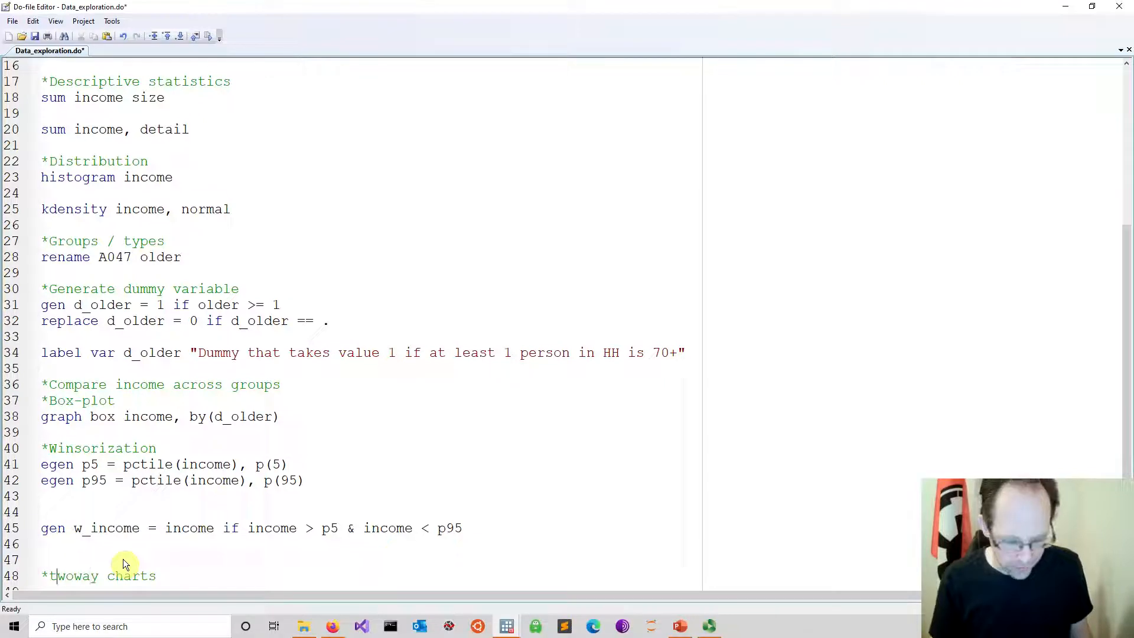
pyautogui.press('BackSpace')
pyautogui.write('T')
# - Begin a twoway command on line 49 with two empty pairs of parentheses
pyautogui.scroll(-1, 130, 569)
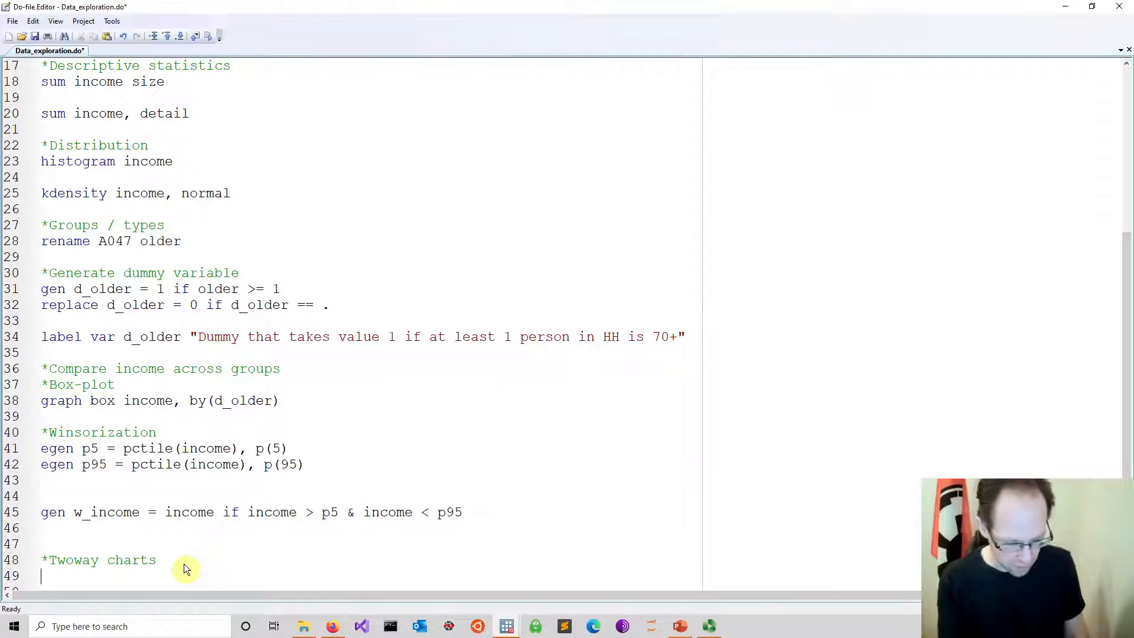
pyautogui.write('t')
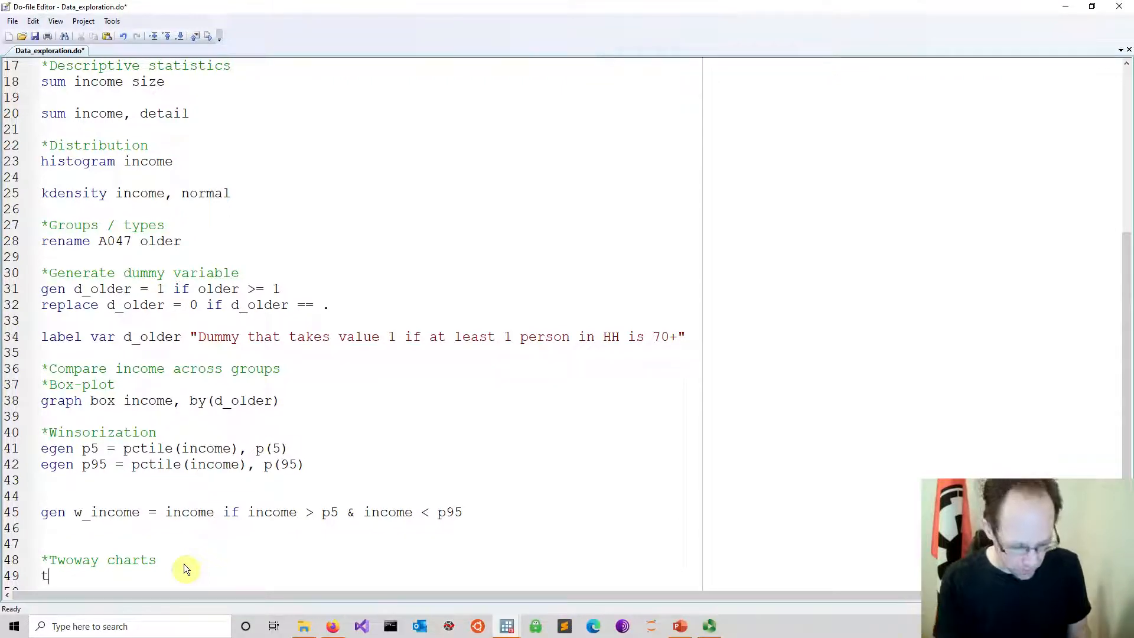
pyautogui.write('wowa')
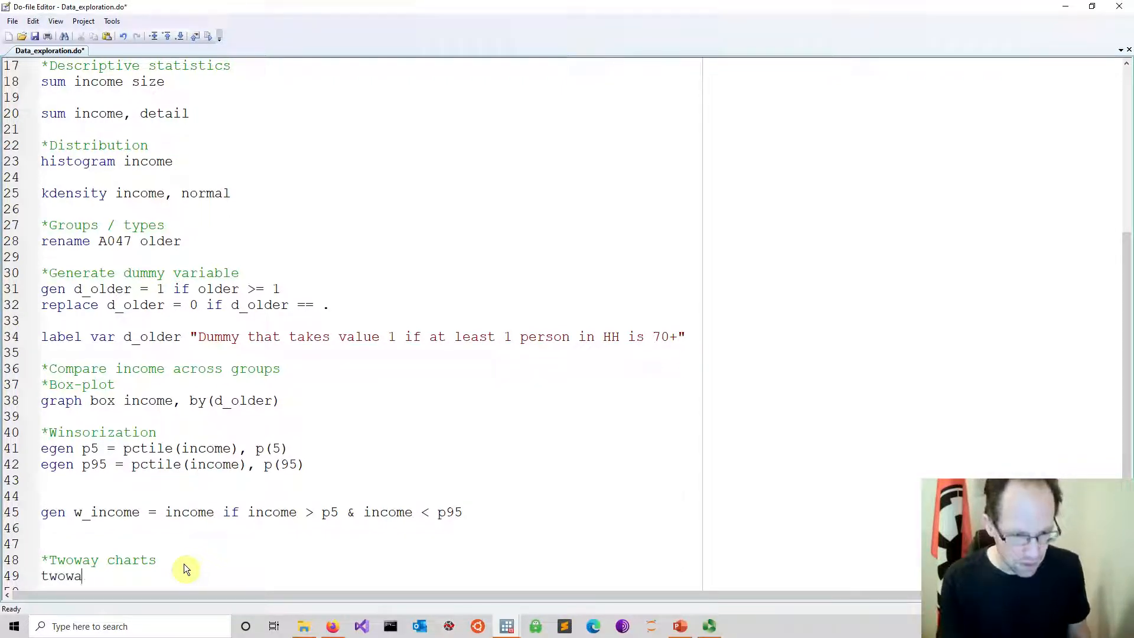
pyautogui.write('y () ')
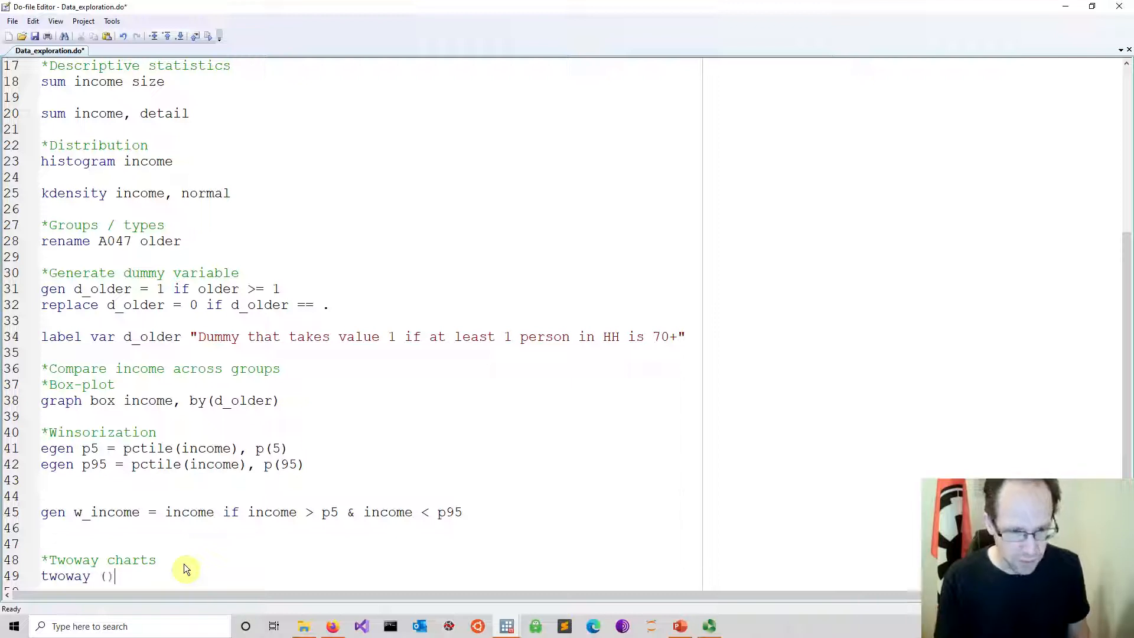
pyautogui.write('()')
# - Fill the first pair of parentheses in the twoway command with kdensity income
pyautogui.press('Left')
pyautogui.press('Left')
pyautogui.press('Left')
pyautogui.press('Left')
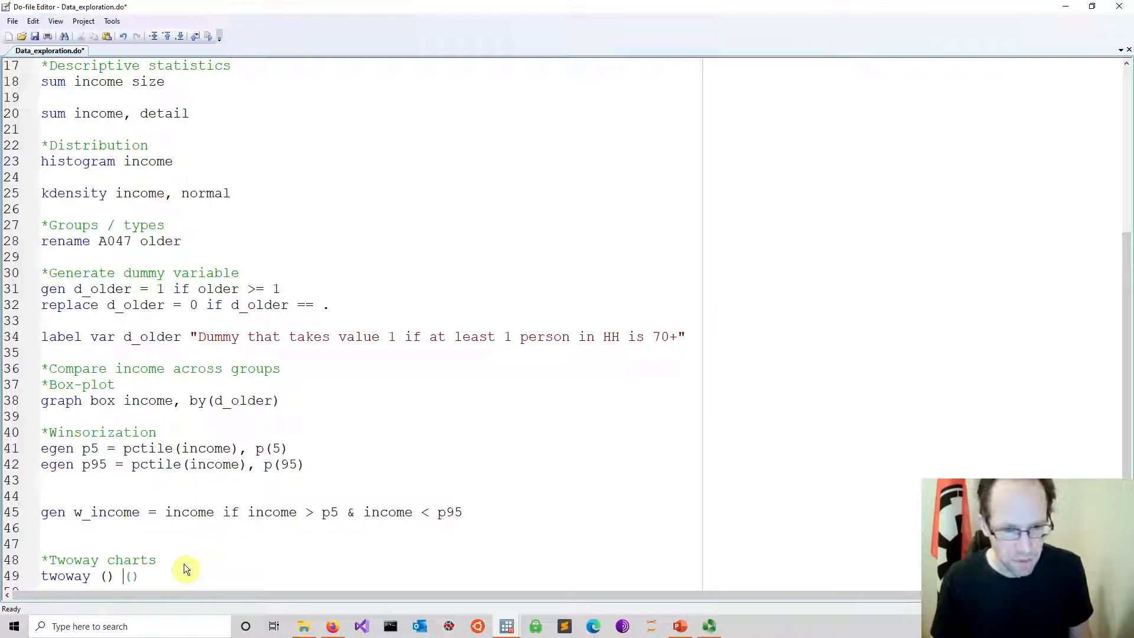
pyautogui.scroll(-1, 189, 562)
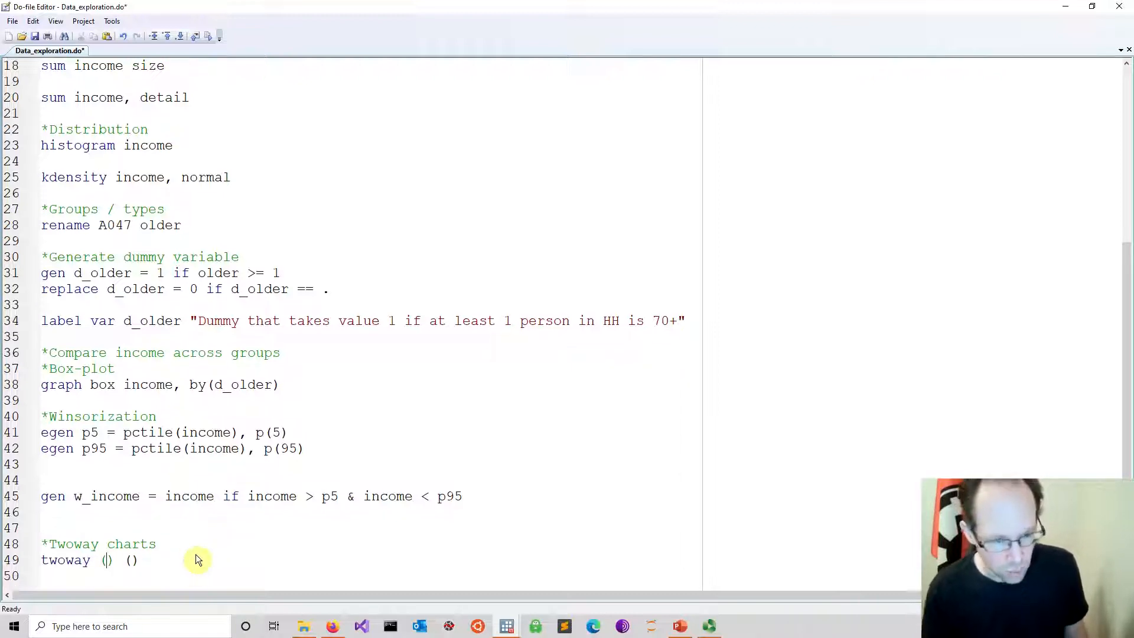
pyautogui.write('kdenso')
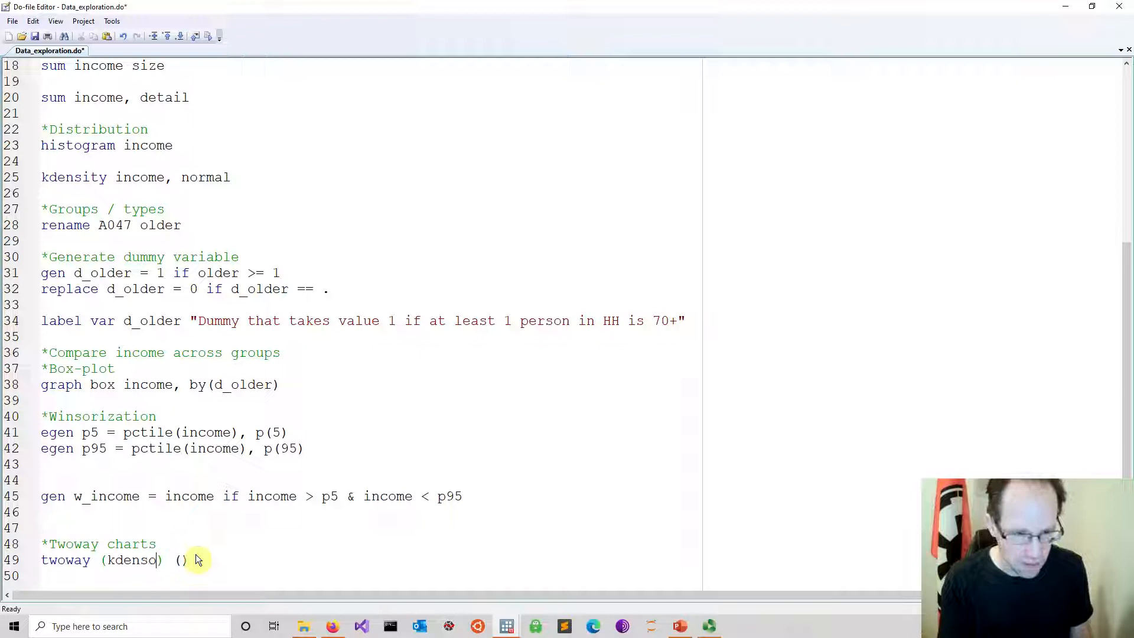
pyautogui.press('BackSpace')
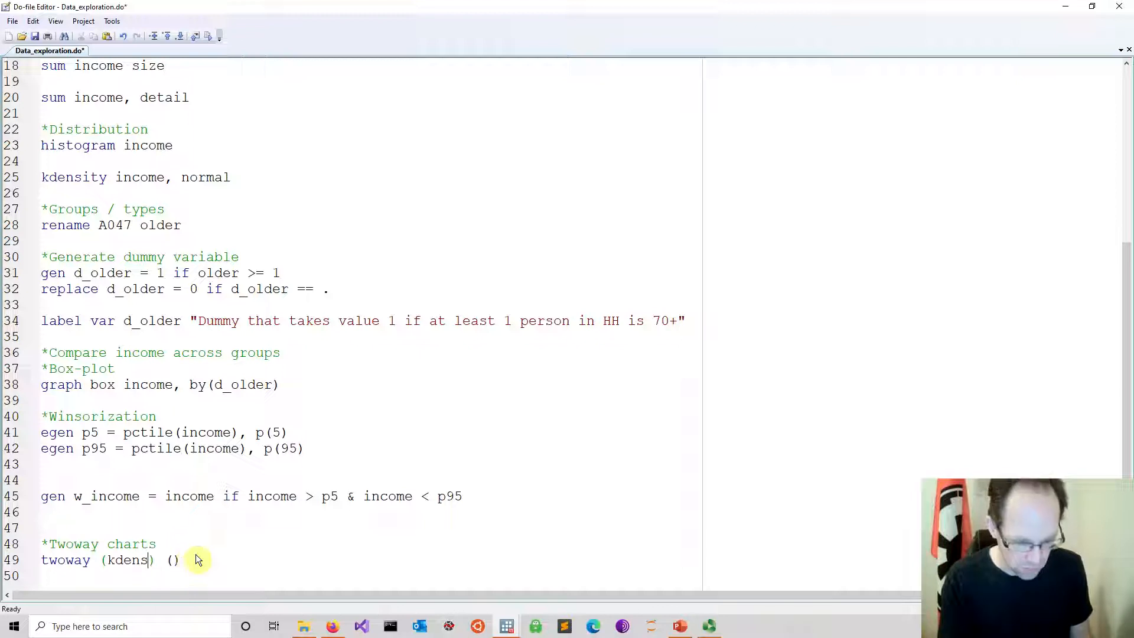
pyautogui.write('ity ')
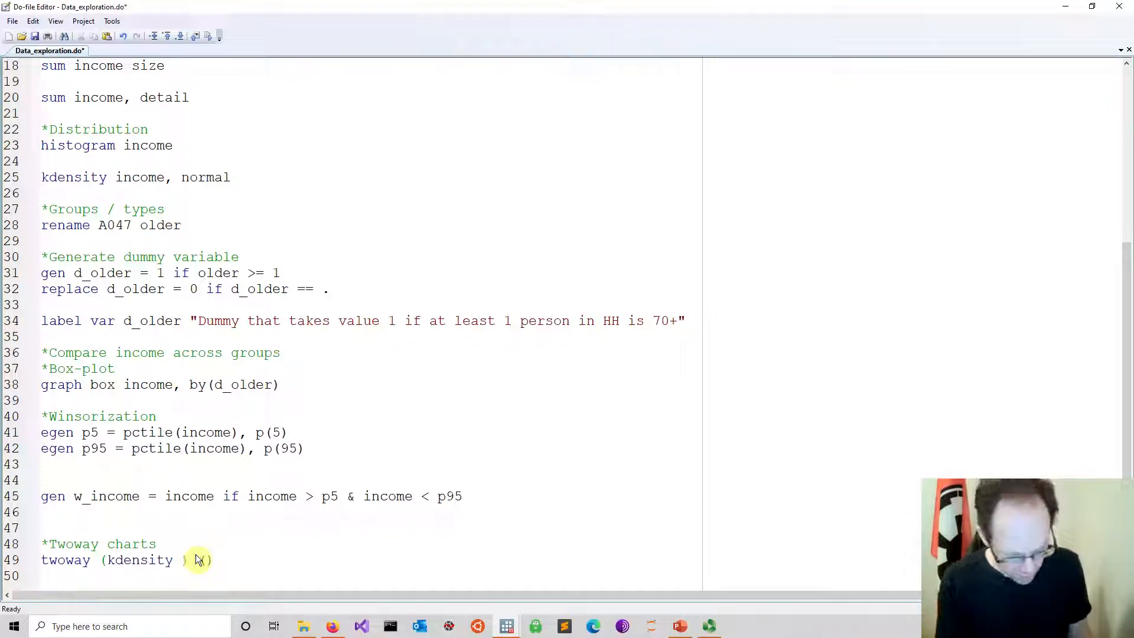
pyautogui.write('income')
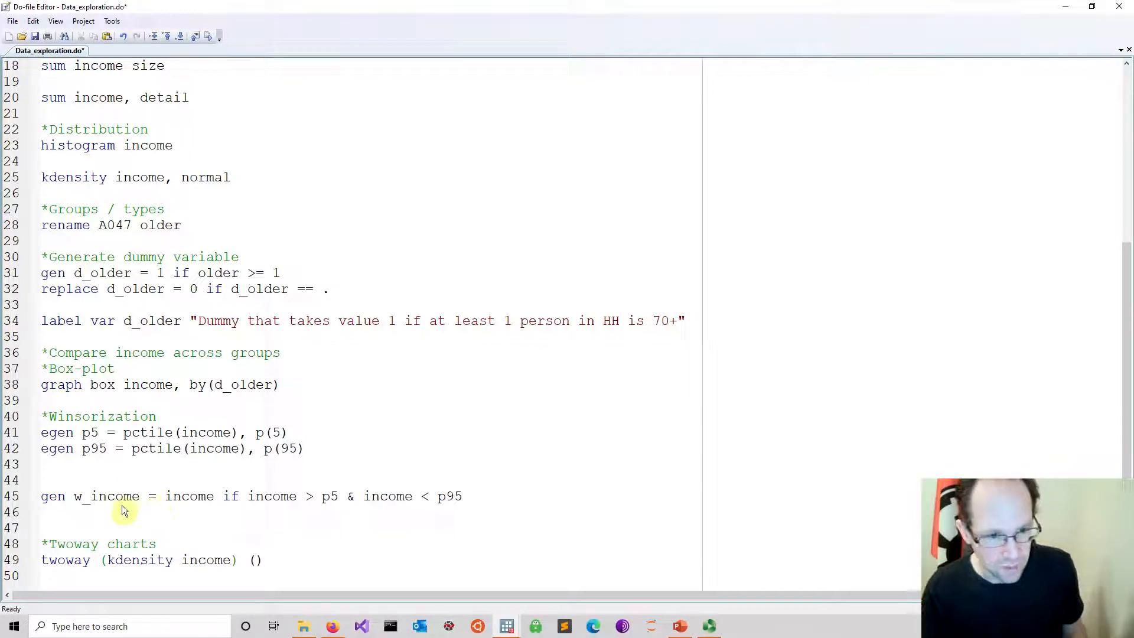
# - Copy the kdensity plot into the second pair of parentheses and change its variable to w_income
pyautogui.moveTo(109, 561); pyautogui.dragTo(231, 562)
pyautogui.hotkey('ctrl', 'c')
pyautogui.click(256, 561)
pyautogui.hotkey('ctrl', 'v')
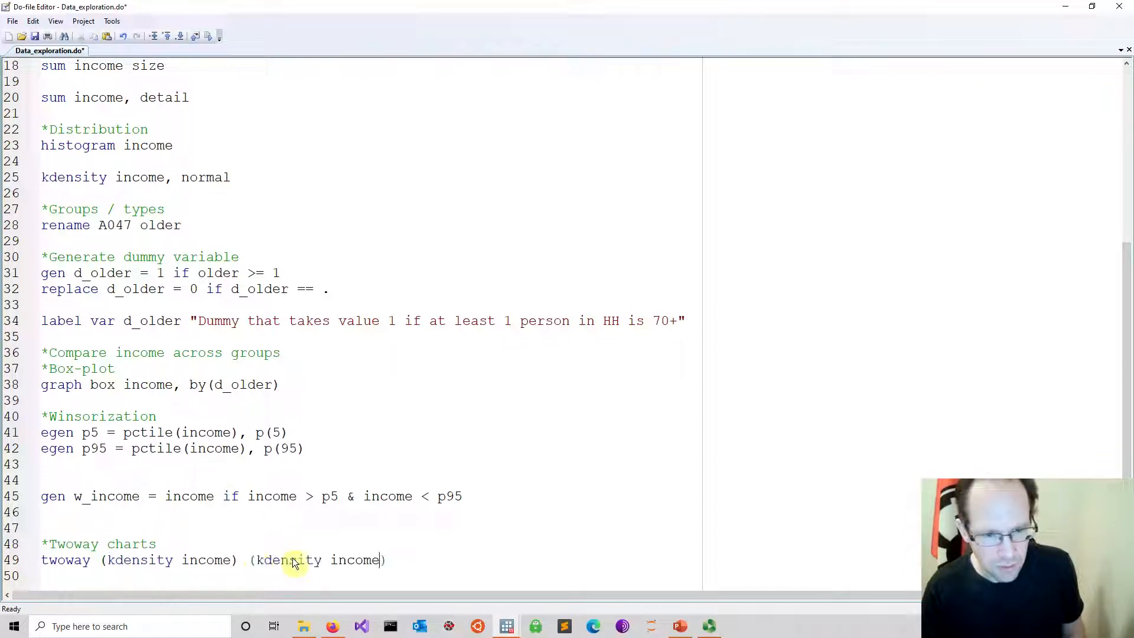
pyautogui.click(329, 560)
pyautogui.write('w')
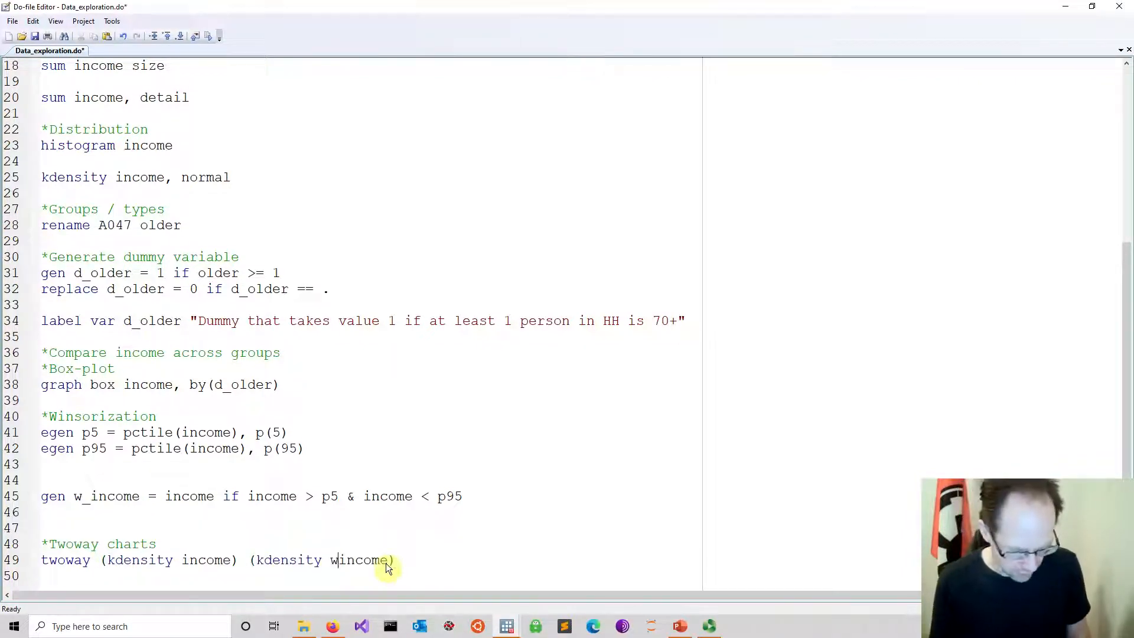
pyautogui.write('_')
# - Save the do-file, run only the Twoway charts comment and its twoway line, and close the graph after viewing it
pyautogui.press('End')
pyautogui.hotkey('shift', 'Home')
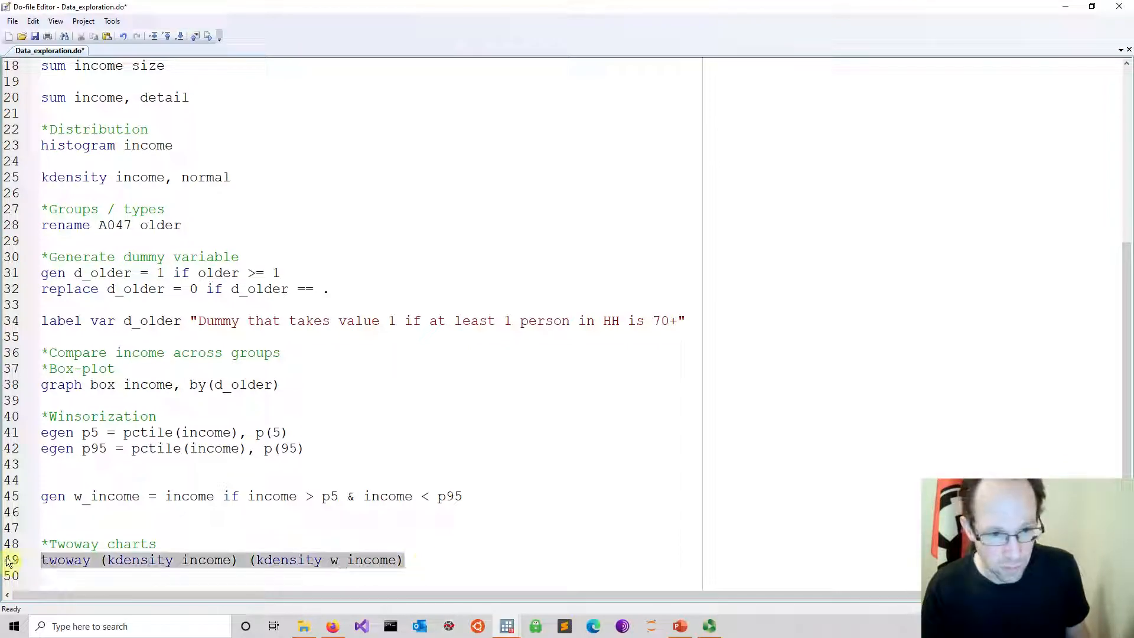
pyautogui.hotkey('shift', 'Up')
pyautogui.click(34, 36)
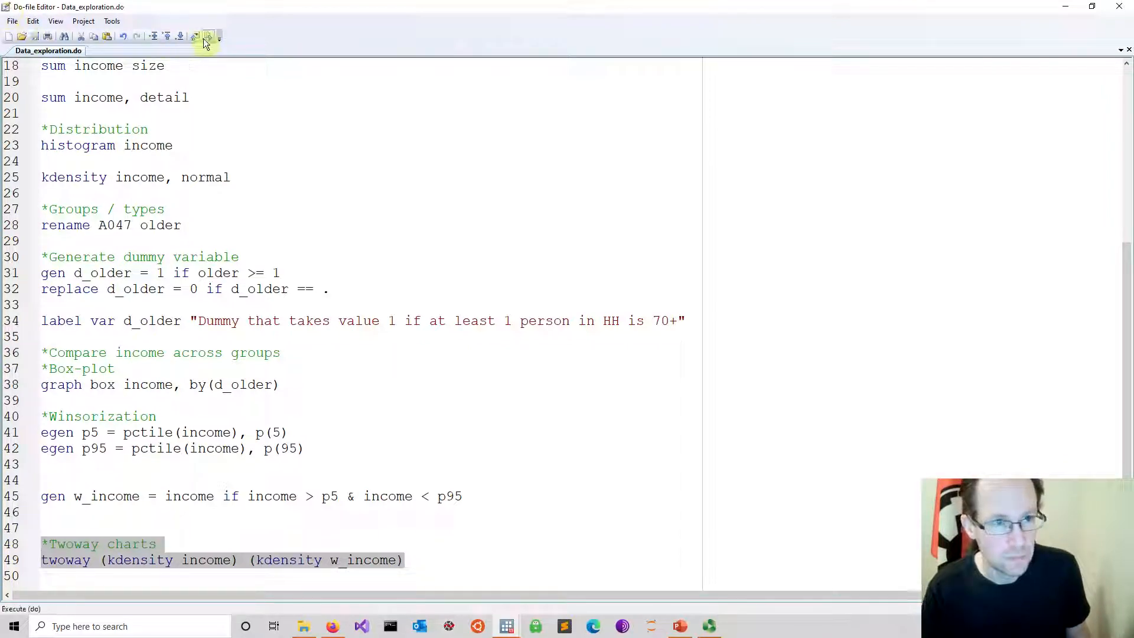
pyautogui.click(204, 39)
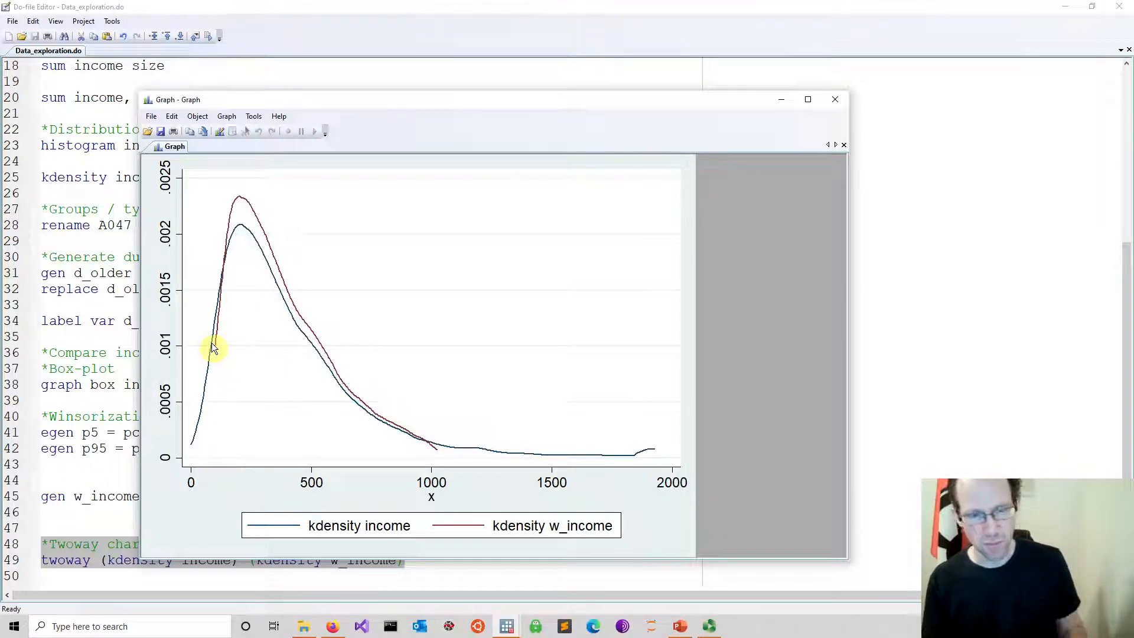
pyautogui.click(834, 104)
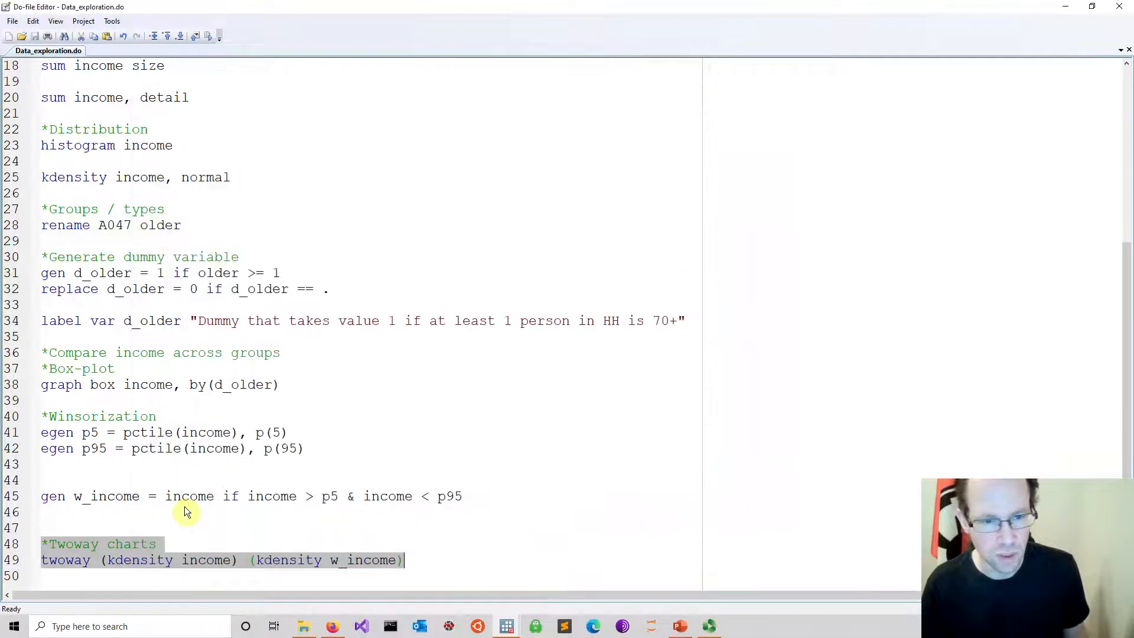
# - Add the line replace w_income = p5 if income <= p5 directly below the gen w_income command
pyautogui.click(219, 558)
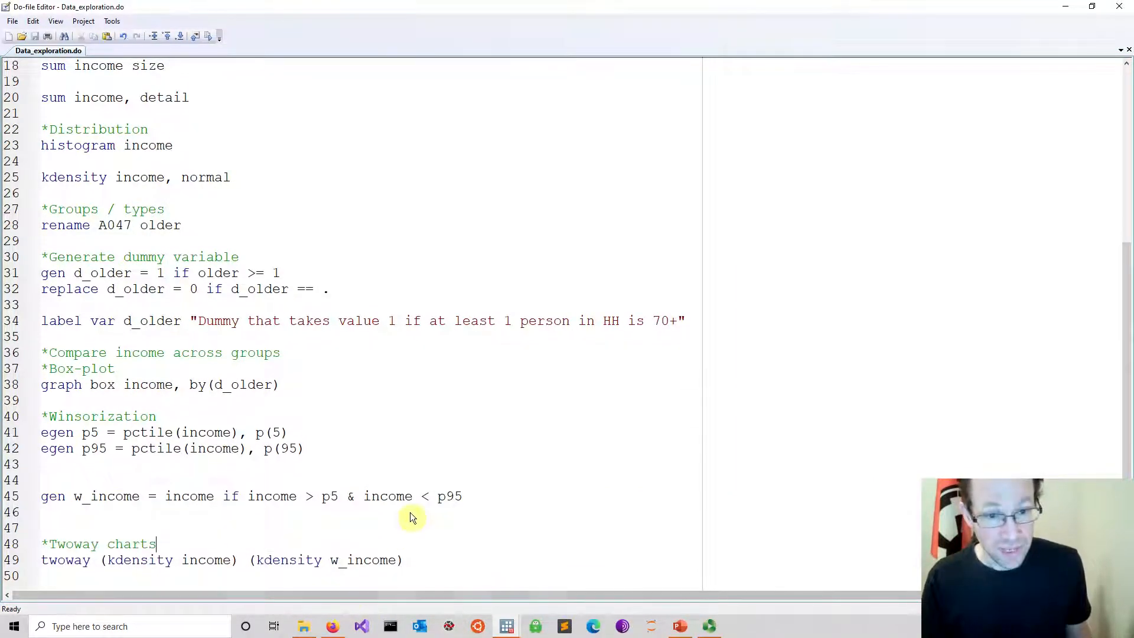
pyautogui.click(107, 510)
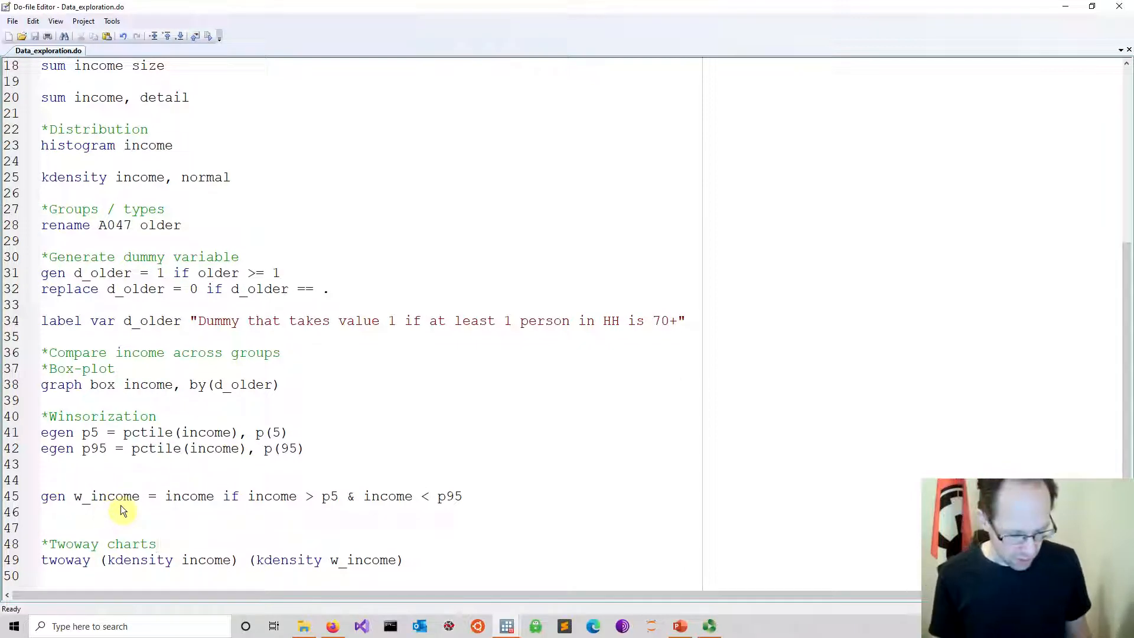
pyautogui.write('replace w')
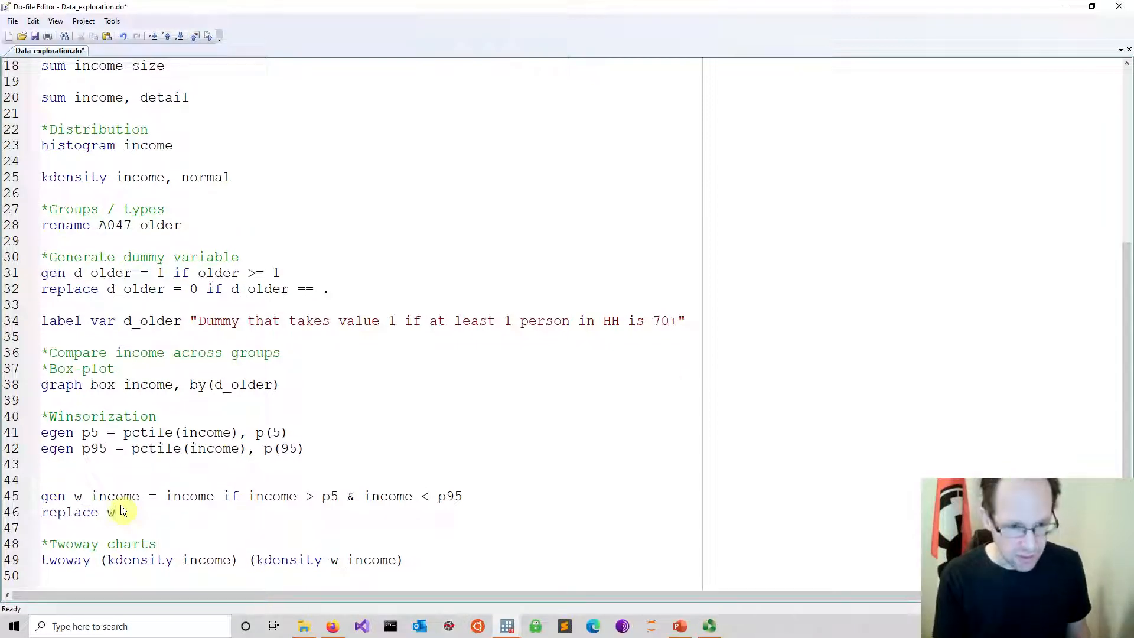
pyautogui.write('_income')
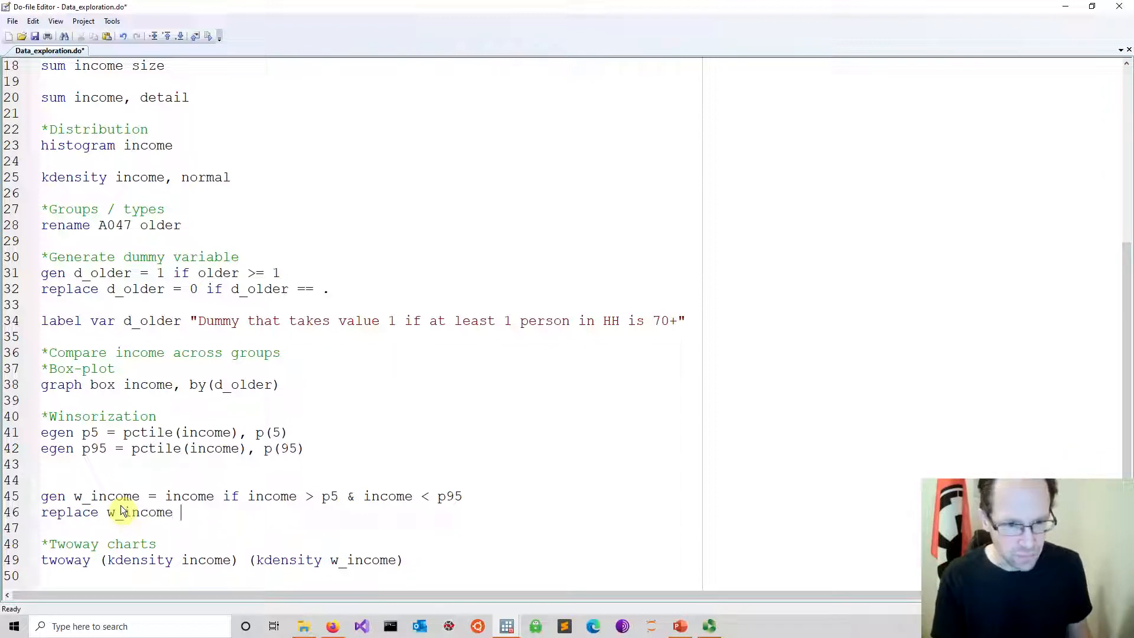
pyautogui.write(' = ')
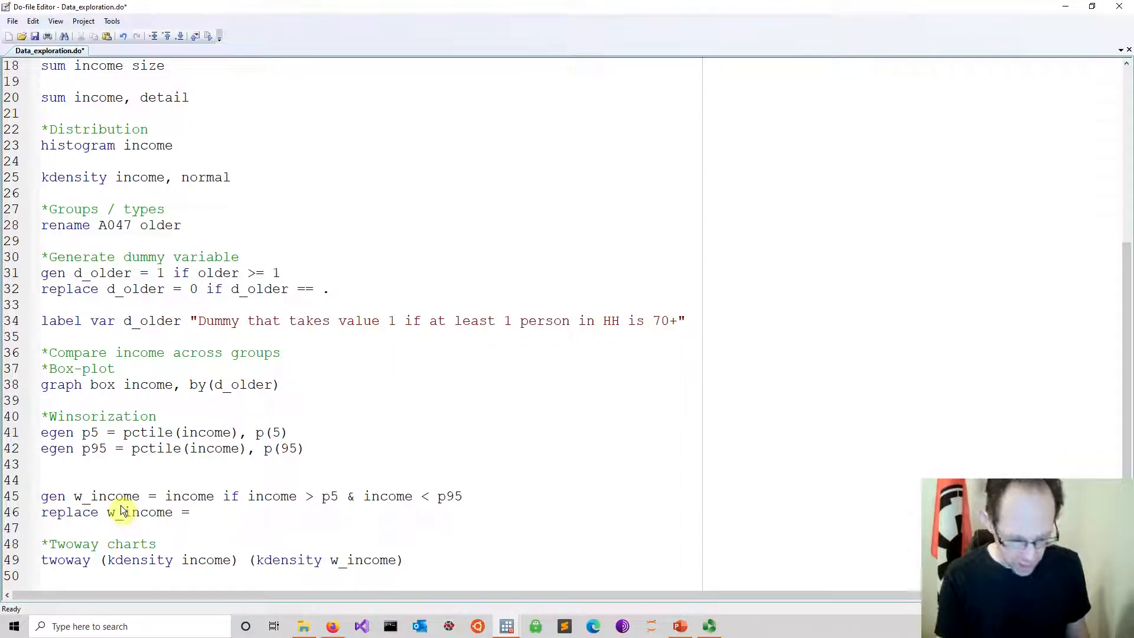
pyautogui.write('p5')
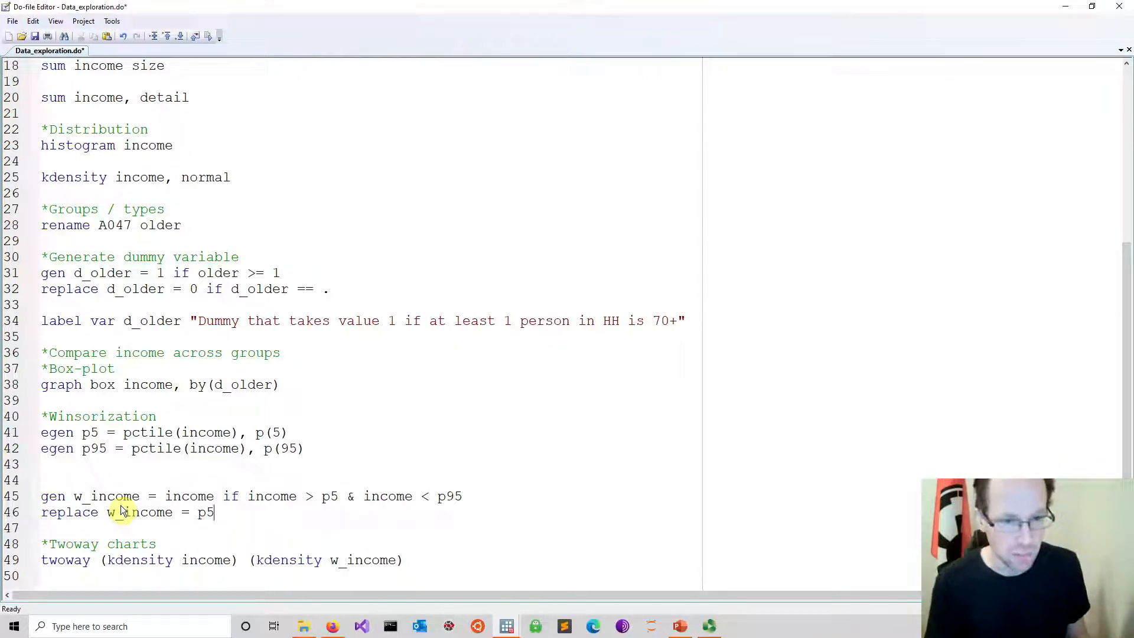
pyautogui.write('if in')
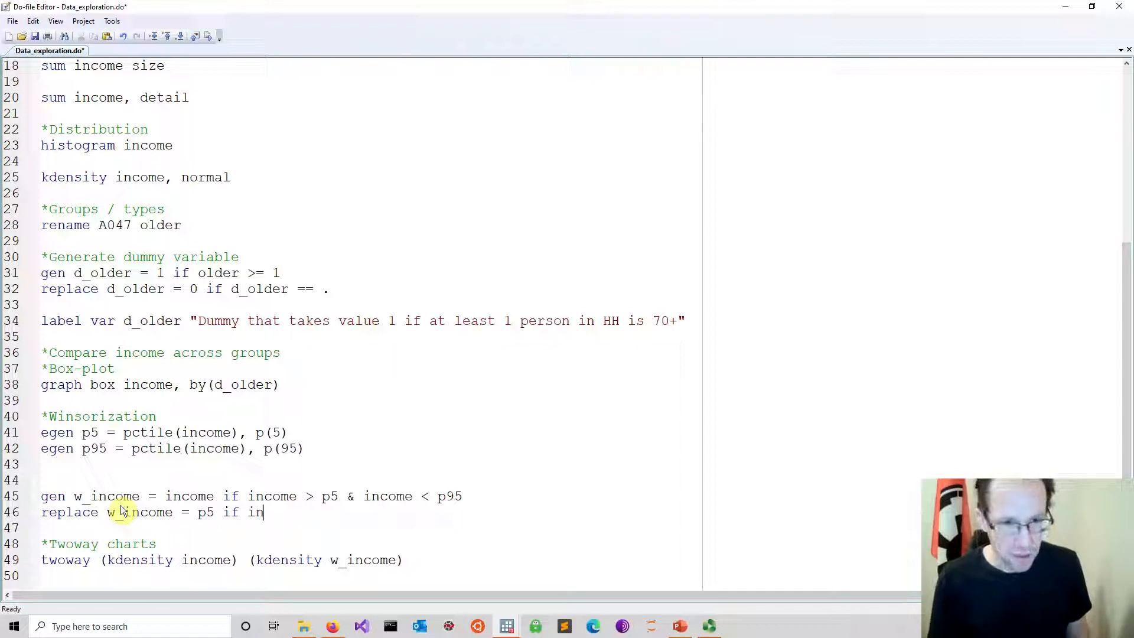
pyautogui.write('come <')
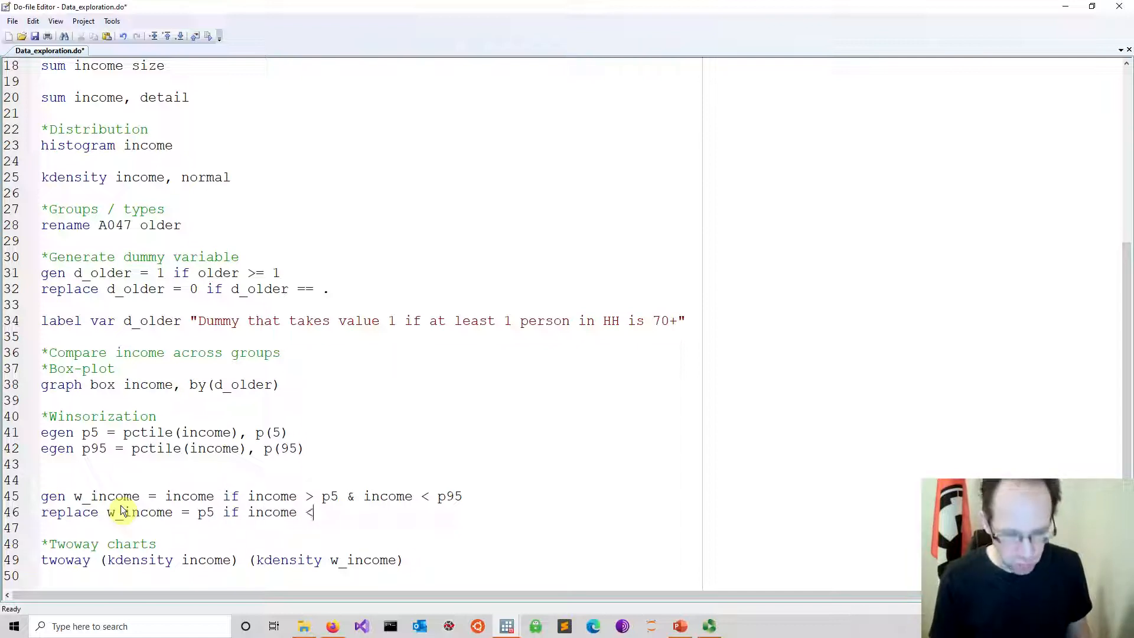
pyautogui.write('= p5')
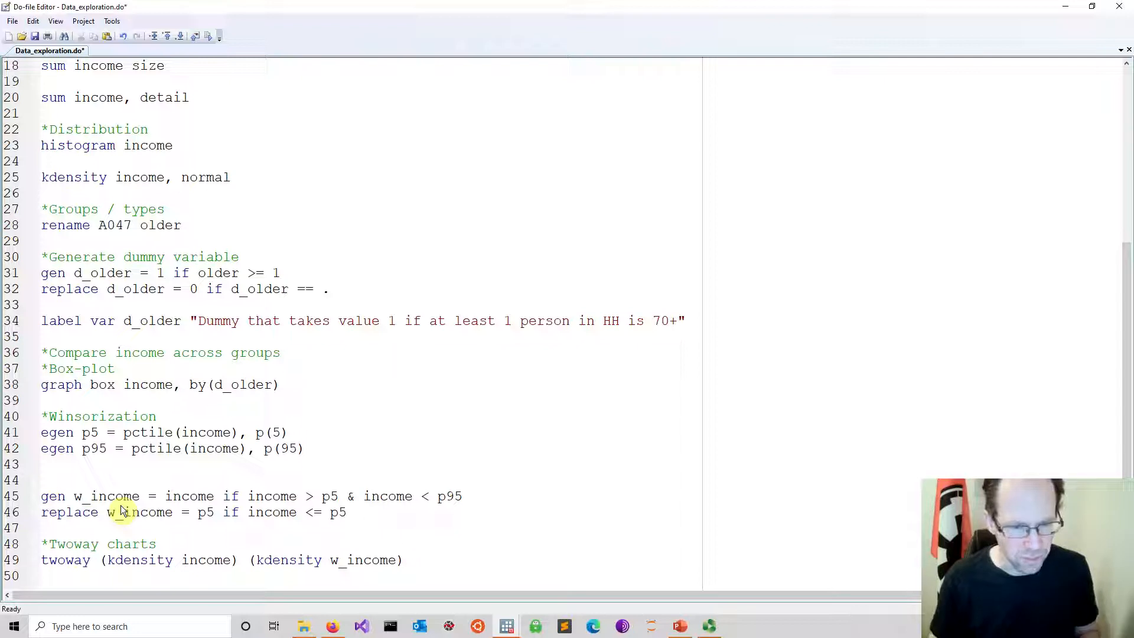
# - Duplicate the replace w_income line onto a new line 47
pyautogui.press('Return')
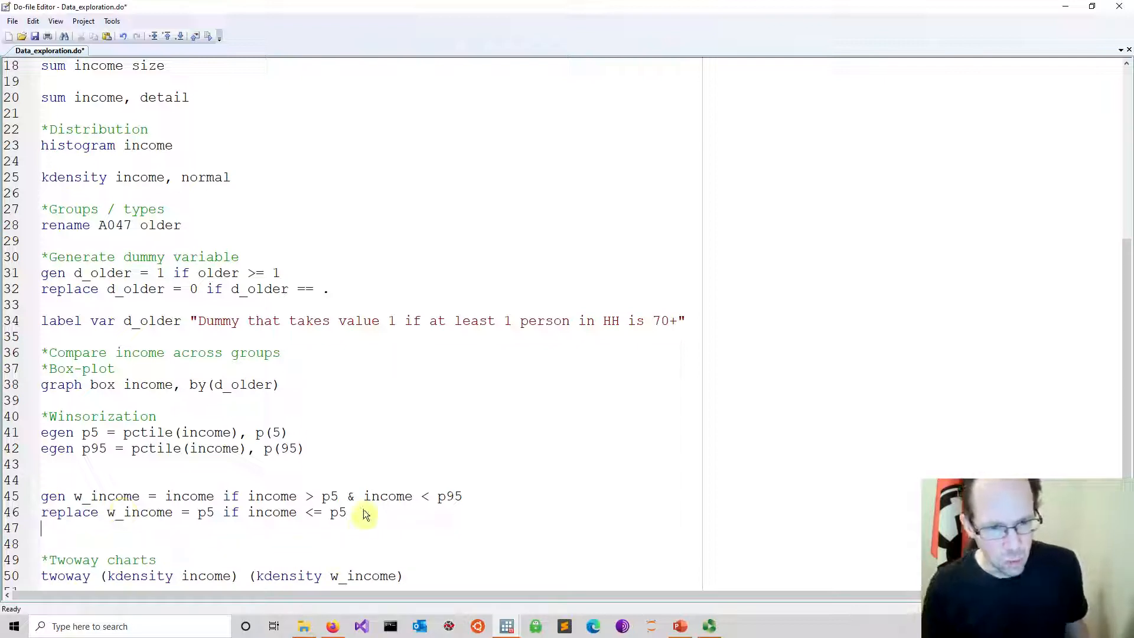
pyautogui.moveTo(362, 514); pyautogui.dragTo(35, 517)
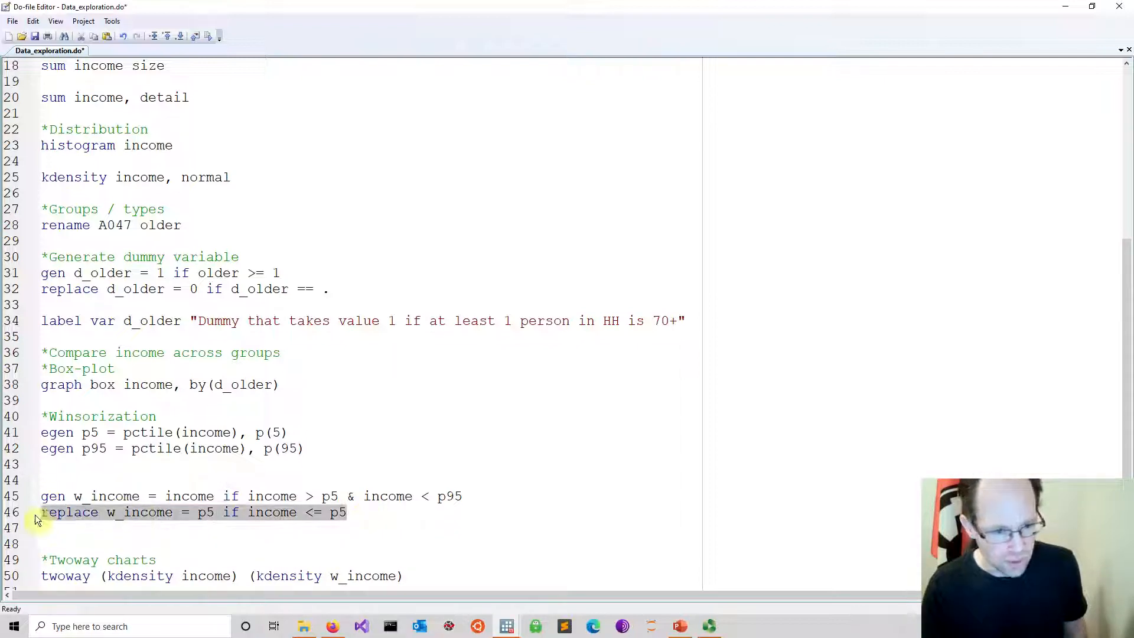
pyautogui.hotkey('ctrl', 'c')
pyautogui.click(59, 533)
pyautogui.hotkey('ctrl', 'v')
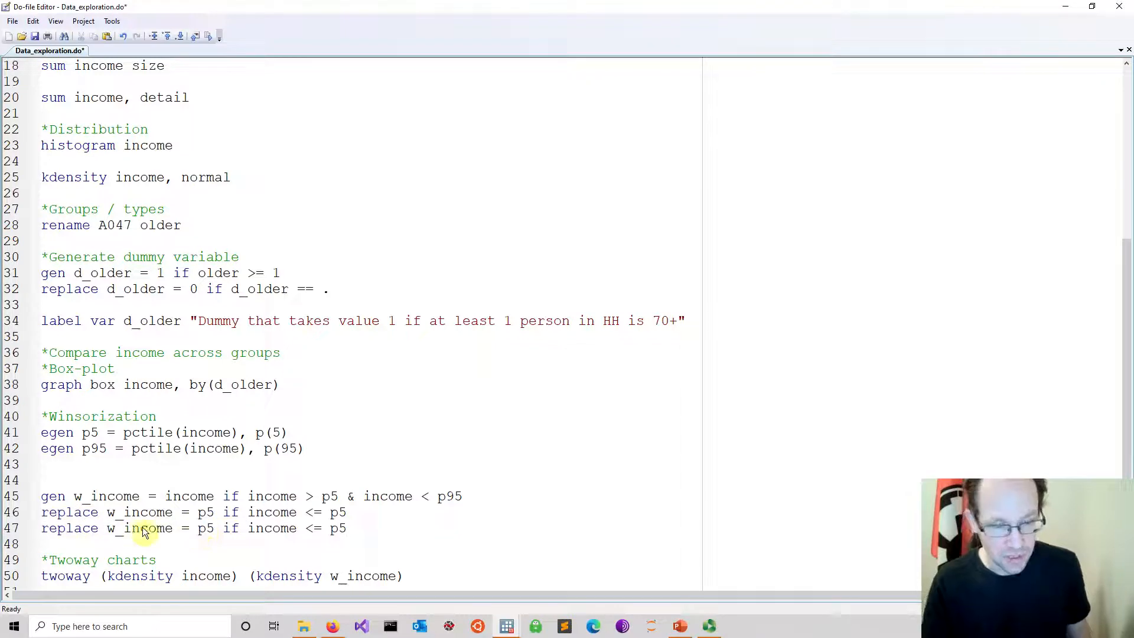
# - Edit the duplicated replace command on line 47 to read replace w_income = p95 if income >= p95
pyautogui.click(209, 528)
pyautogui.write('9')
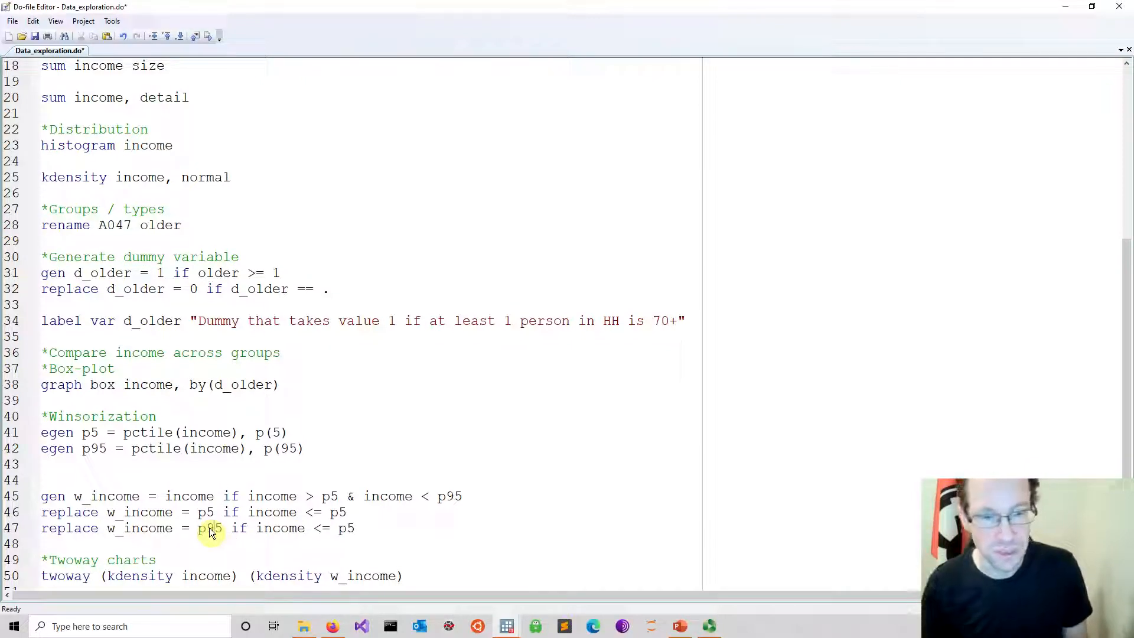
pyautogui.moveTo(323, 529); pyautogui.dragTo(317, 529)
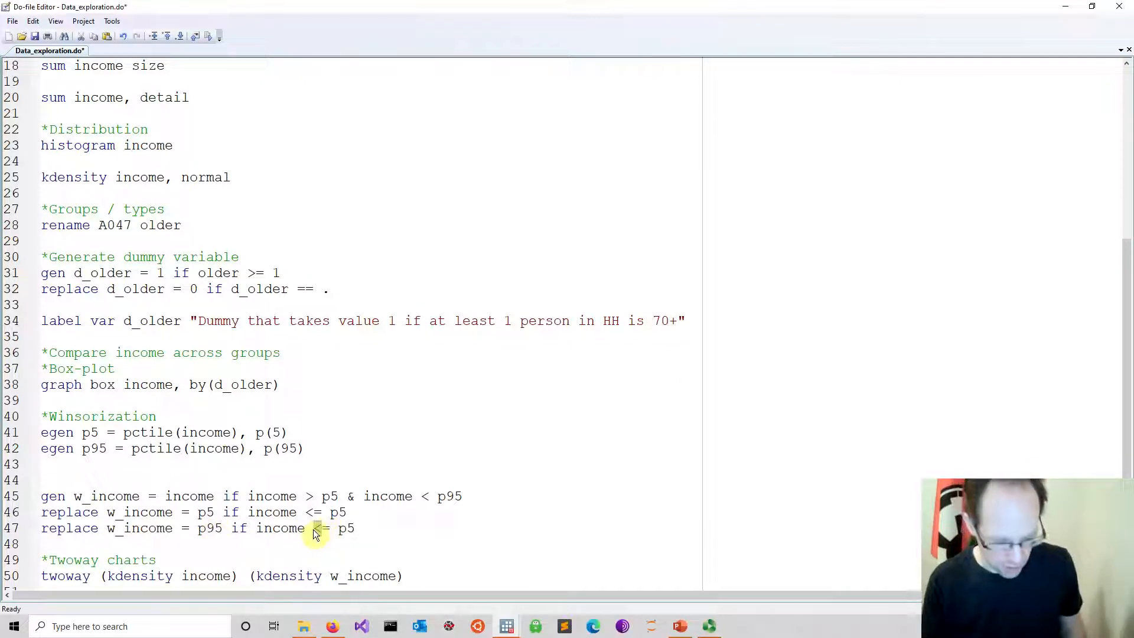
pyautogui.write('>')
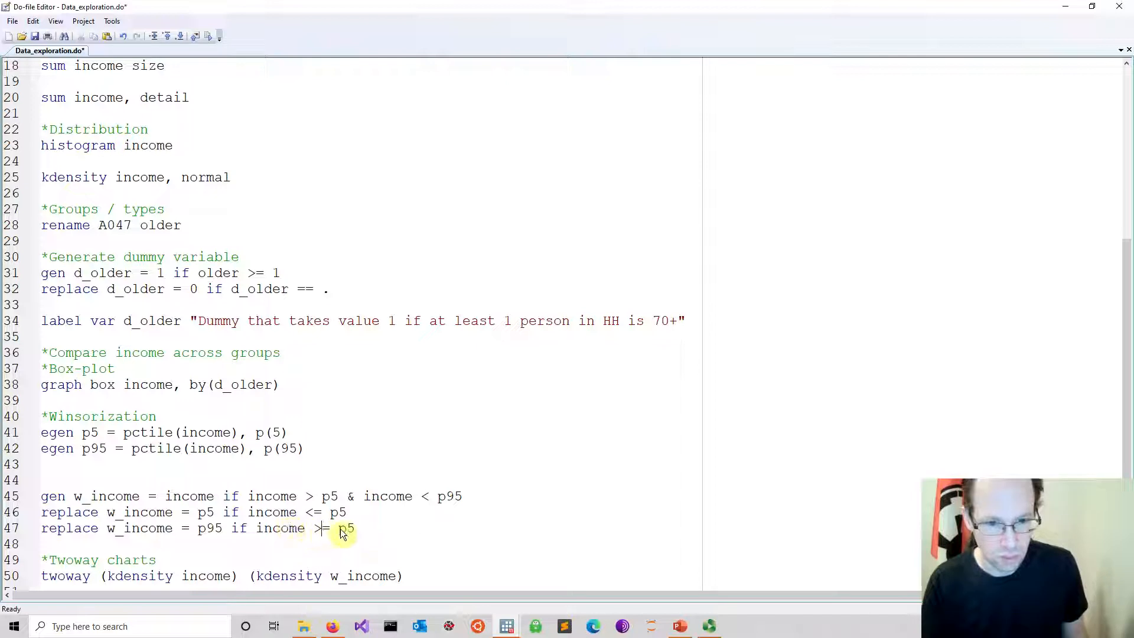
pyautogui.click(346, 528)
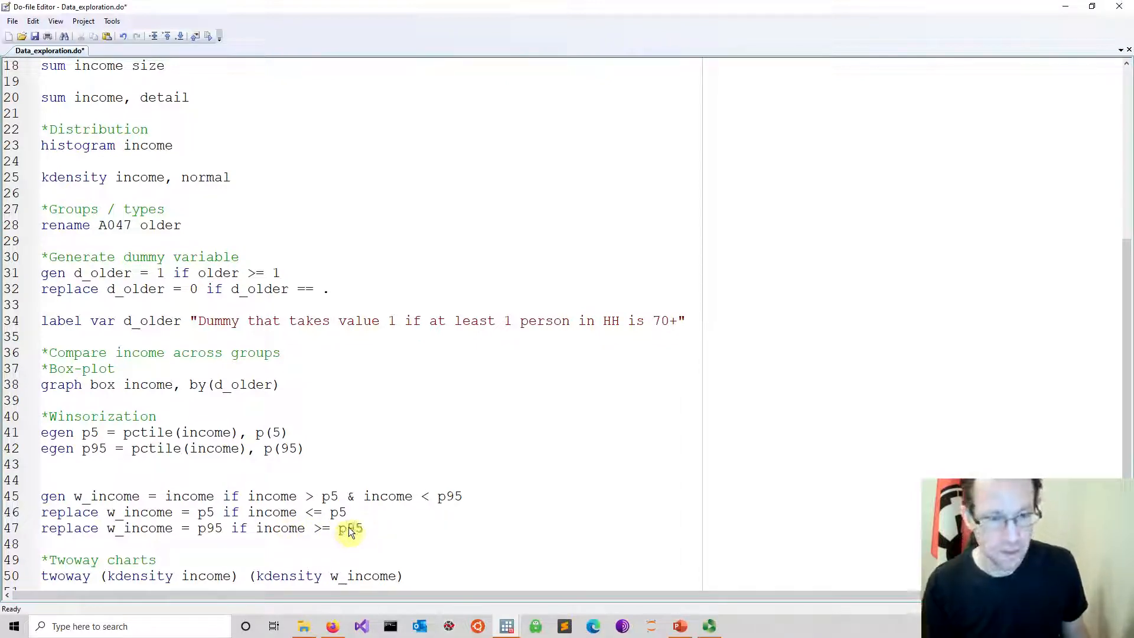
pyautogui.write('9')
# - Save the do-file, run the two replace w_income lines, and redraw the twoway kdensity chart, closing the graph after viewing it
pyautogui.moveTo(394, 520); pyautogui.dragTo(41, 496)
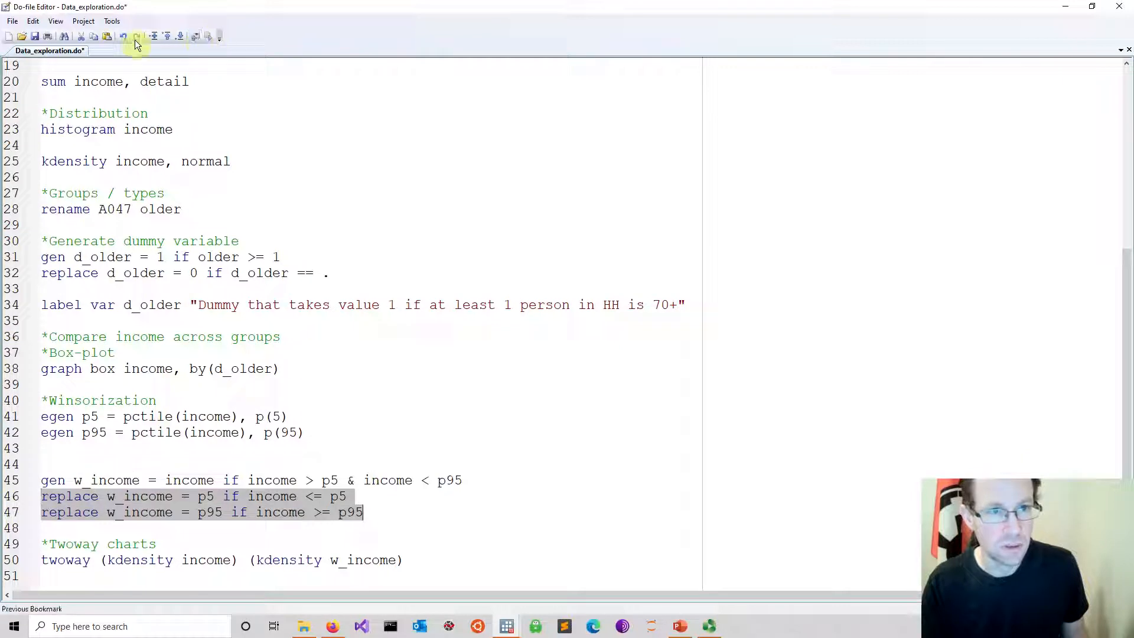
pyautogui.click(35, 36)
pyautogui.moveTo(403, 560); pyautogui.dragTo(24, 544)
pyautogui.click(207, 37)
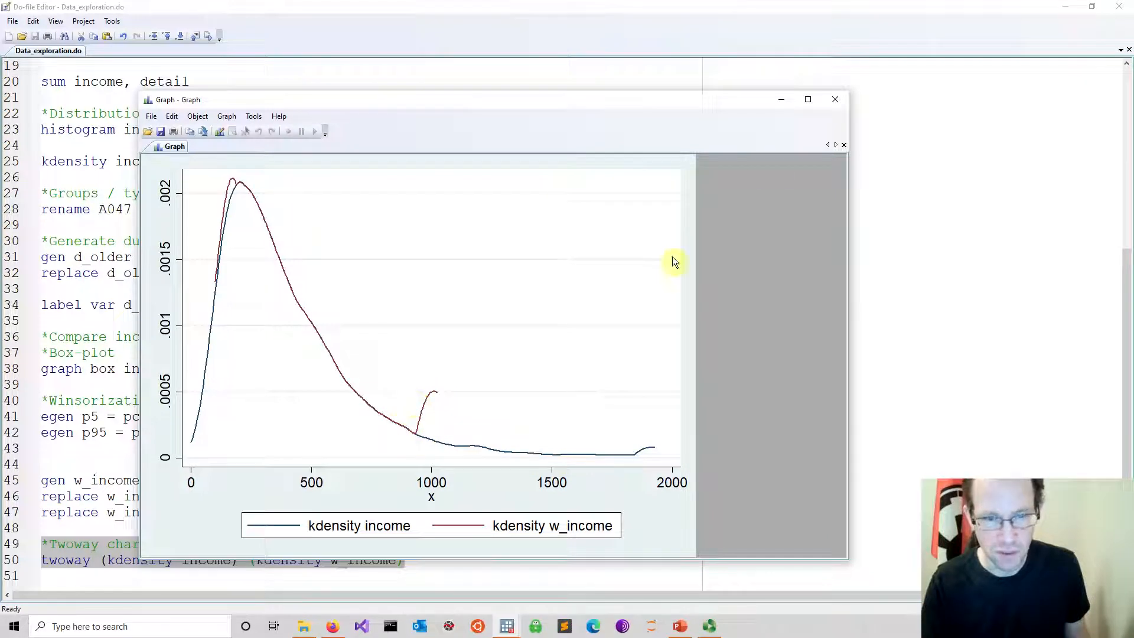
pyautogui.click(835, 99)
# - Duplicate the twoway kdensity line onto line 51 under the Twoway charts comment
pyautogui.click(455, 586)
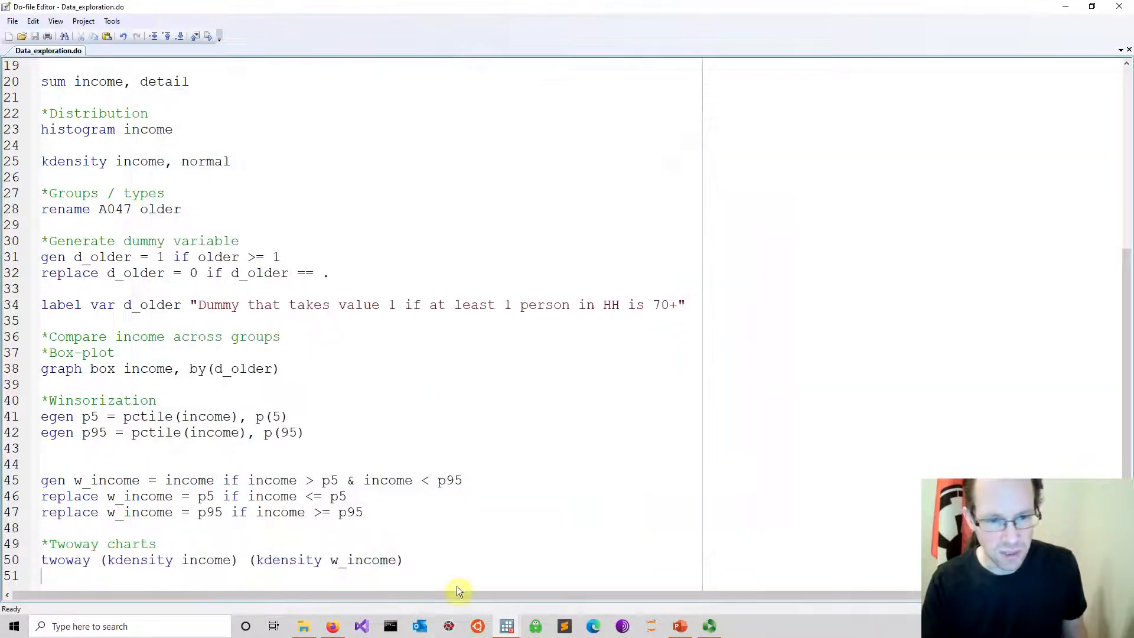
pyautogui.moveTo(413, 561); pyautogui.dragTo(8, 565)
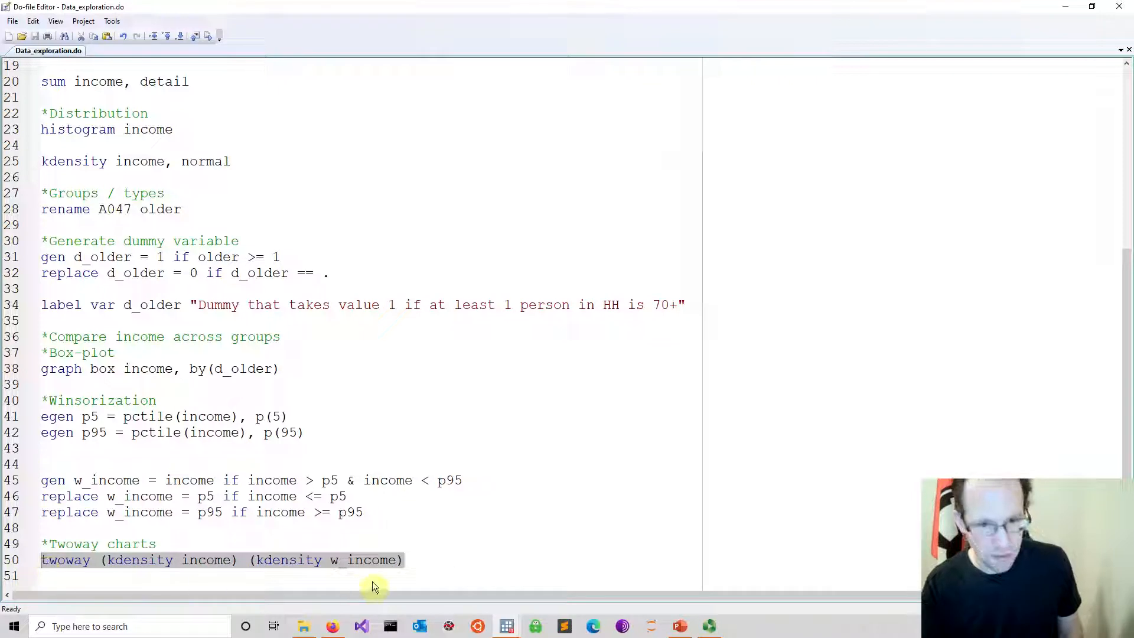
pyautogui.click(410, 562)
pyautogui.press('Return')
pyautogui.hotkey('ctrl', 'v')
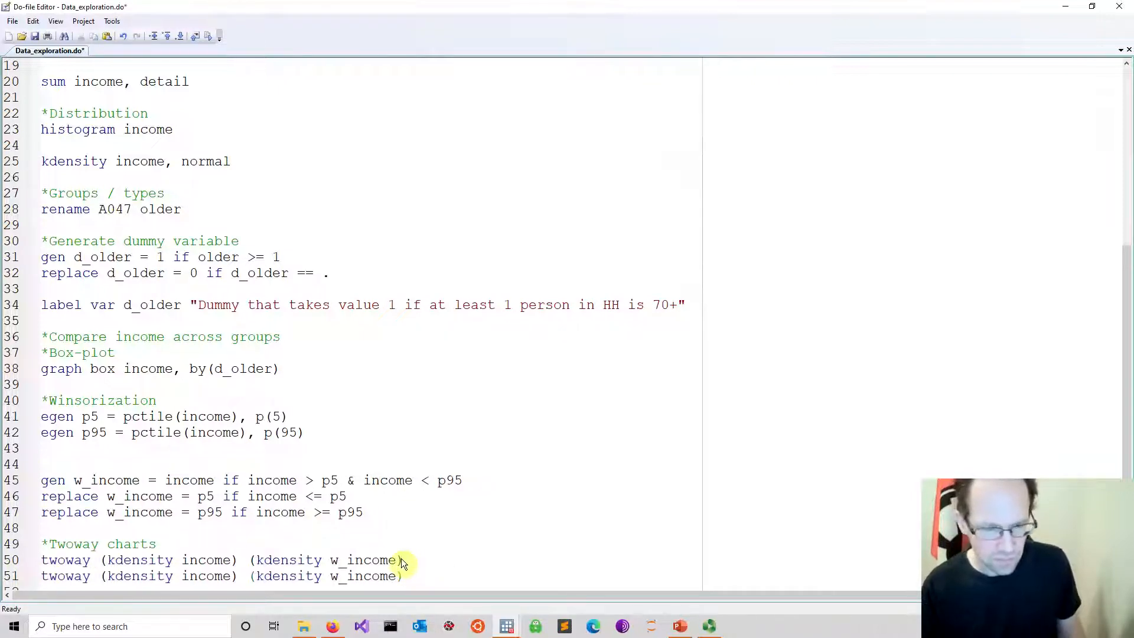
# - Replace kdensity with histogram in both plots of the duplicated twoway command on line 51
pyautogui.moveTo(175, 562); pyautogui.dragTo(105, 561)
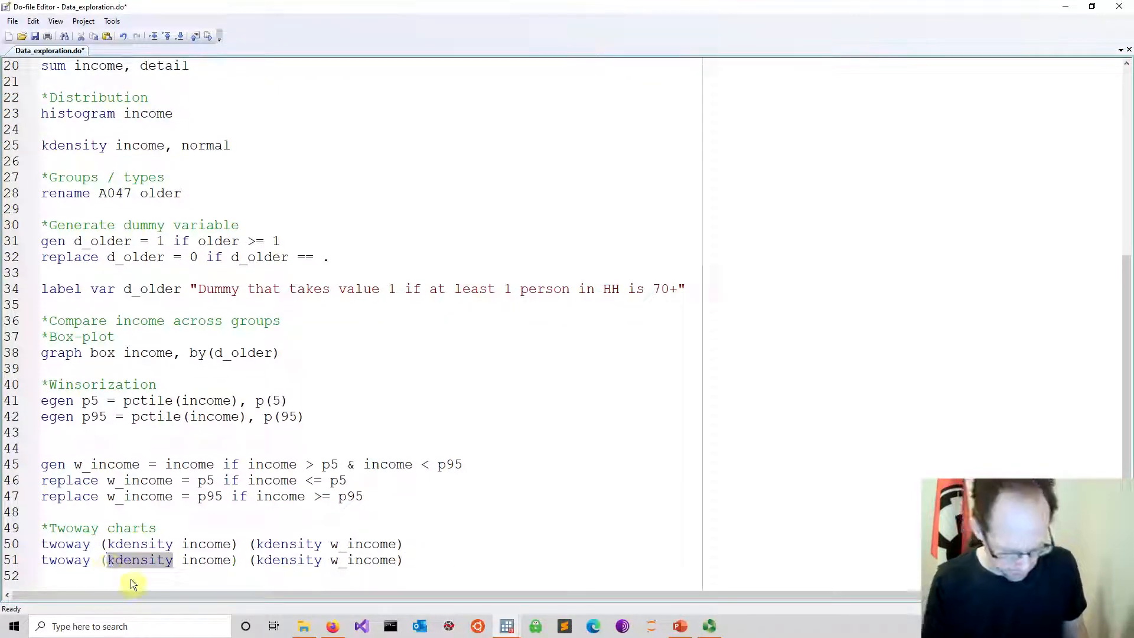
pyautogui.write('hi')
pyautogui.write('stogra')
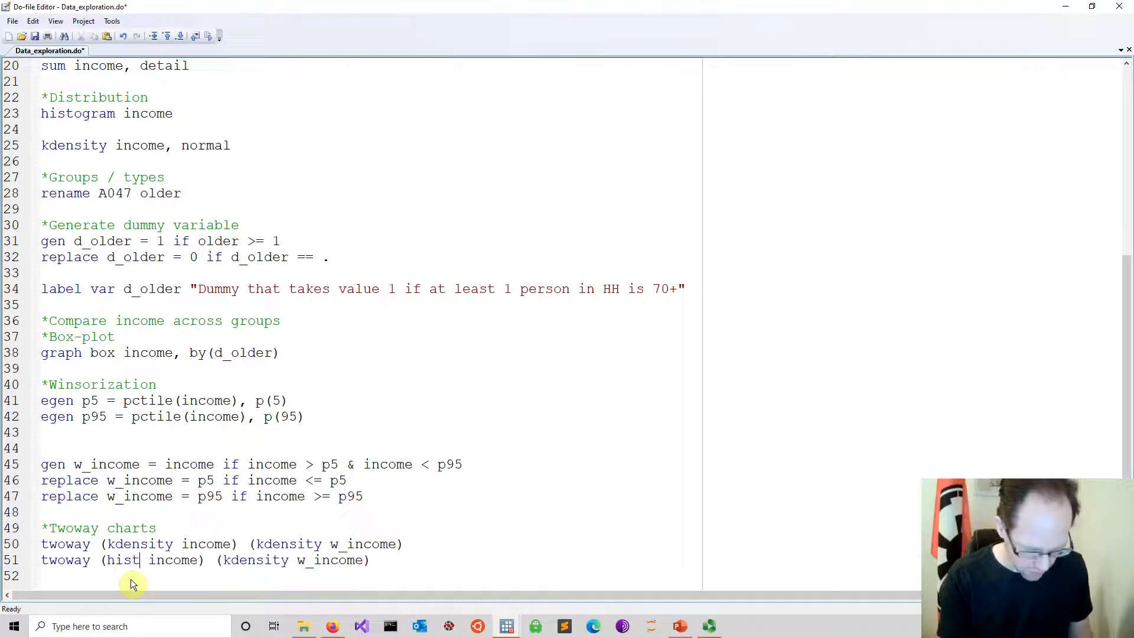
pyautogui.write('m')
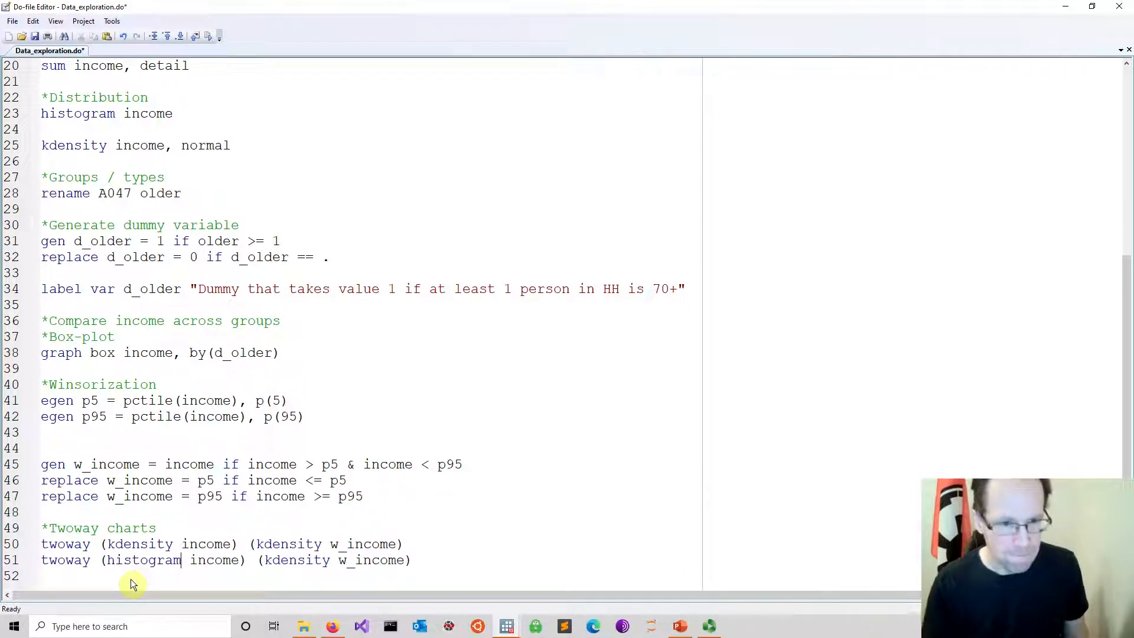
pyautogui.moveTo(179, 562); pyautogui.dragTo(107, 560)
pyautogui.hotkey('ctrl', 'c')
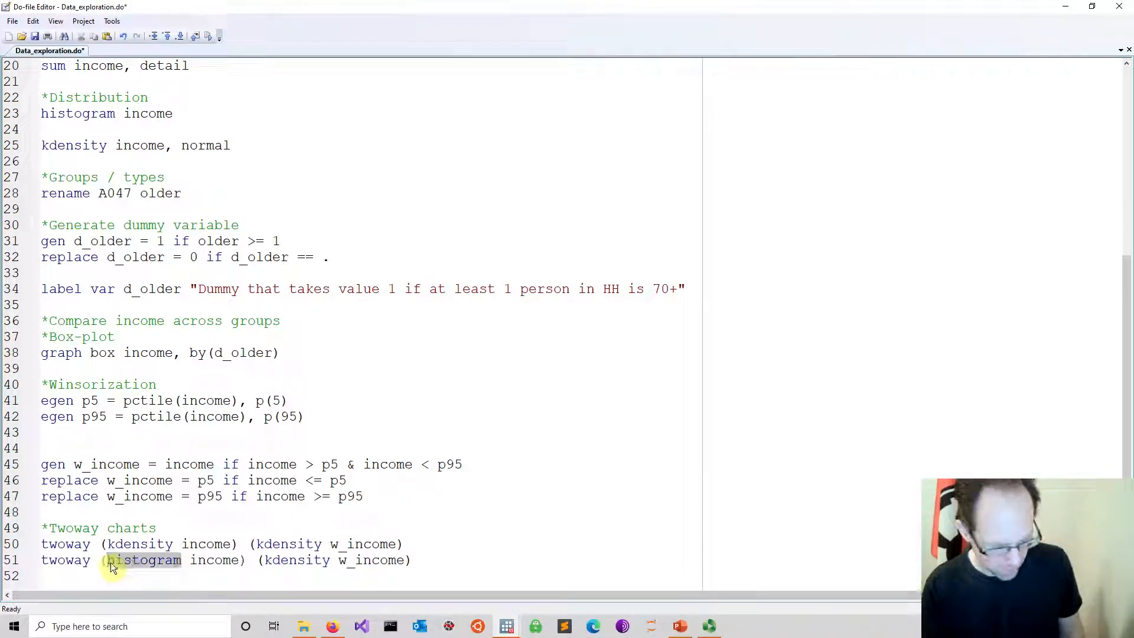
pyautogui.moveTo(332, 562); pyautogui.dragTo(264, 561)
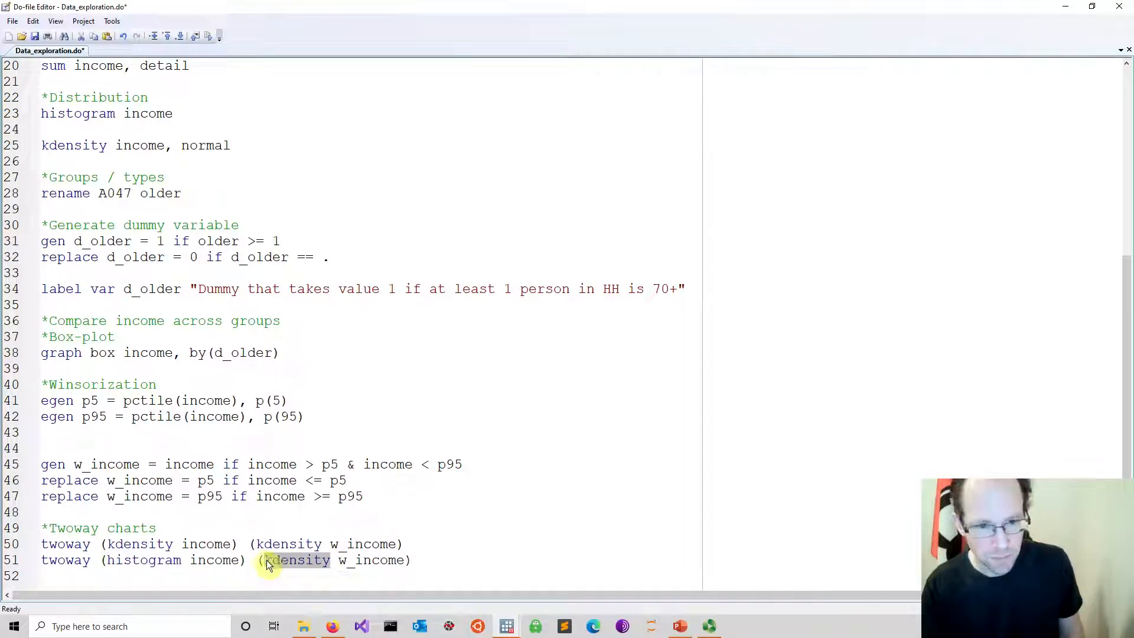
pyautogui.hotkey('ctrl', 'v')
# - Save the do-file, run only the twoway histogram line, and close the graph after viewing it
pyautogui.moveTo(421, 563); pyautogui.dragTo(264, 562)
pyautogui.click(24, 563)
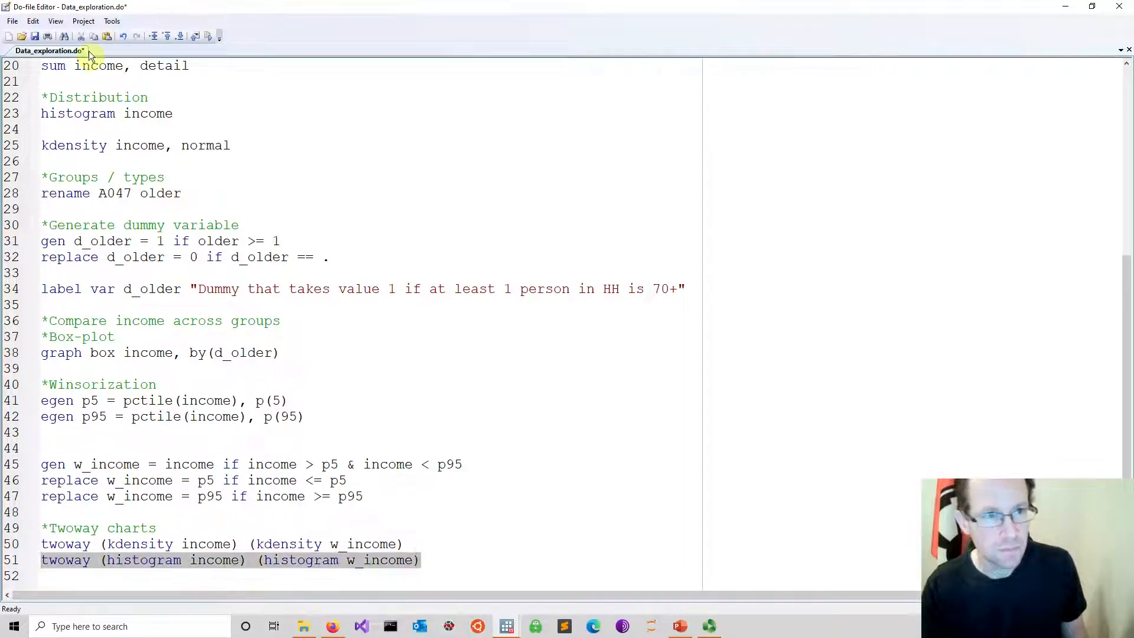
pyautogui.click(35, 36)
pyautogui.click(208, 37)
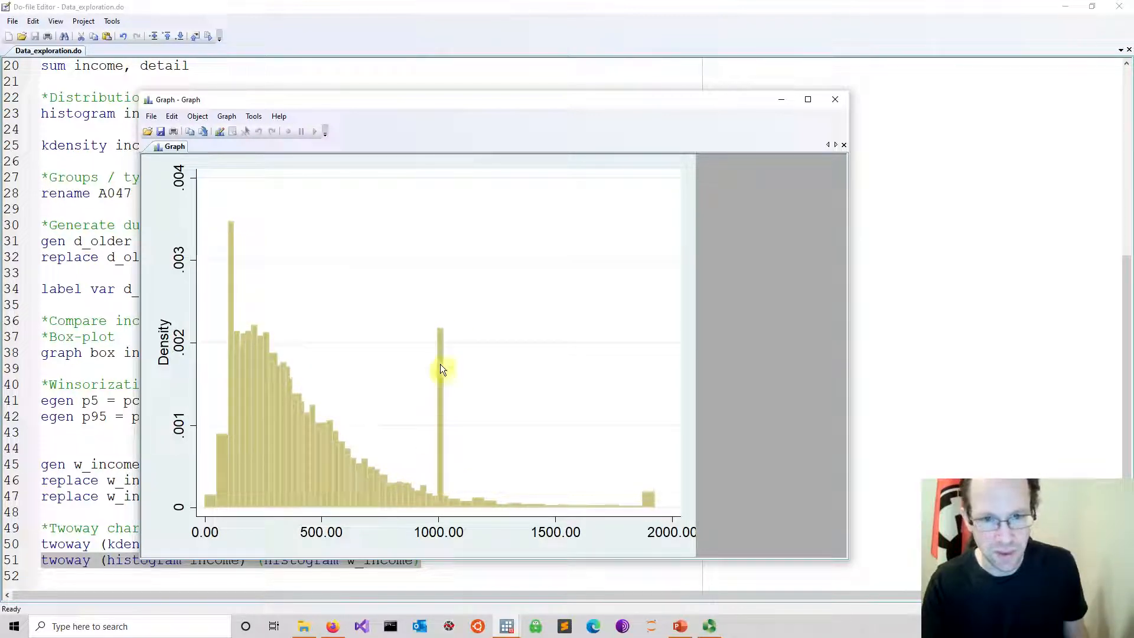
pyautogui.click(837, 101)
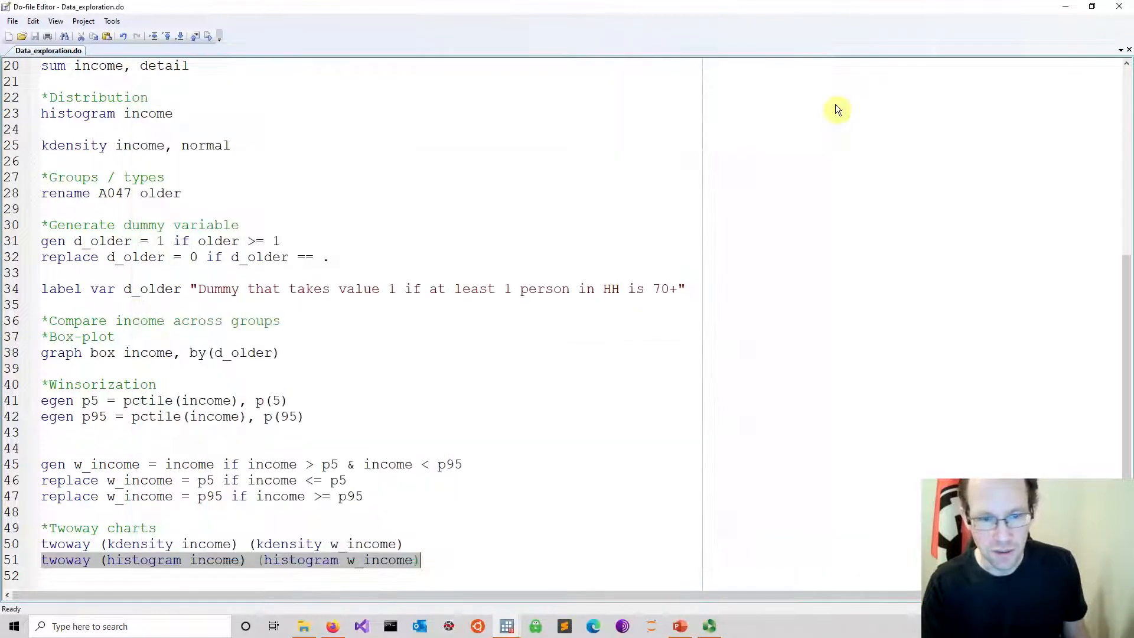
# - Switch from the do-file to the main Stata window
pyautogui.click(480, 509)
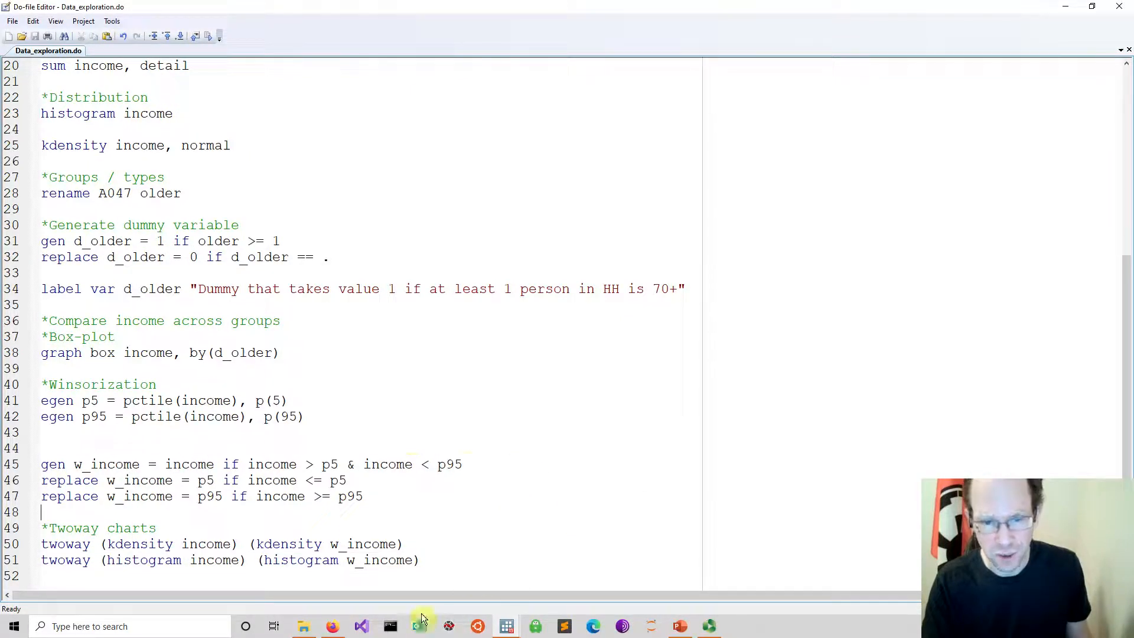
pyautogui.click(507, 626)
pyautogui.click(445, 579)
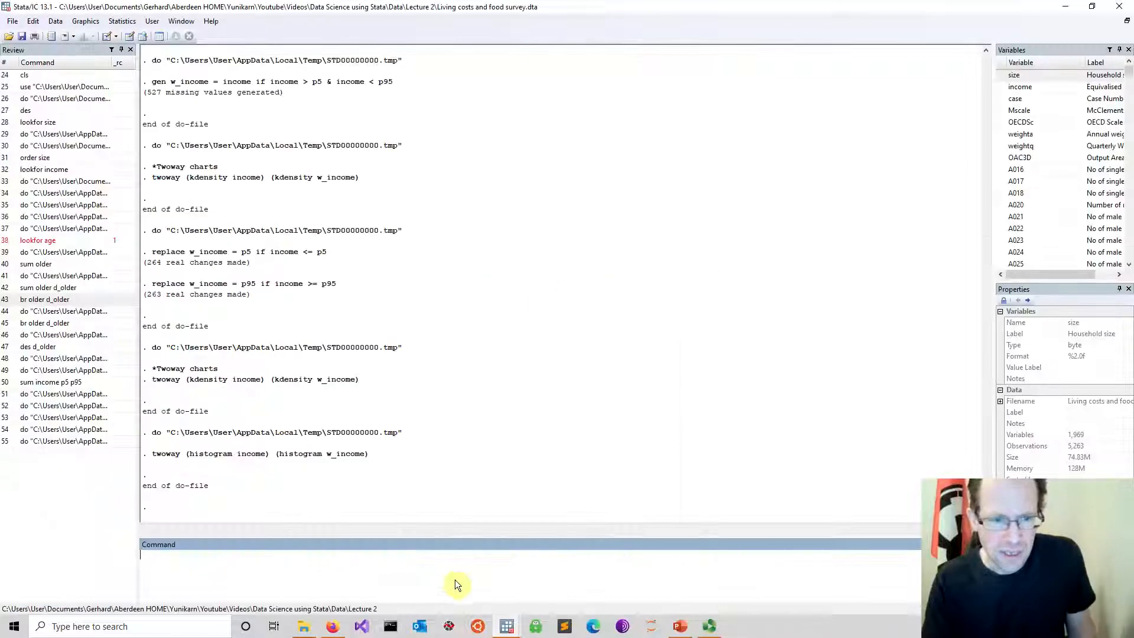